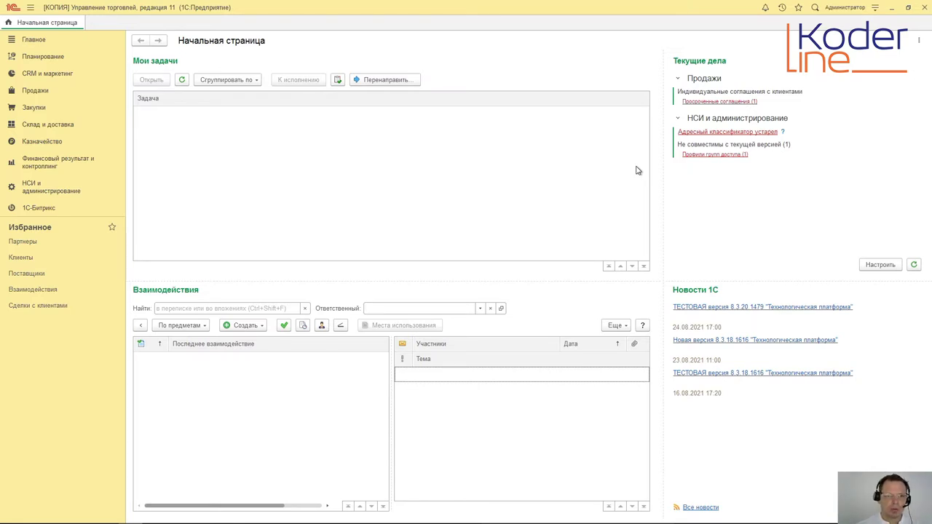
Step: Open the customer deal kinds list from CRM and marketing settings and start a new deal kind
{"action": "left_click", "coordinate": [35, 75]}
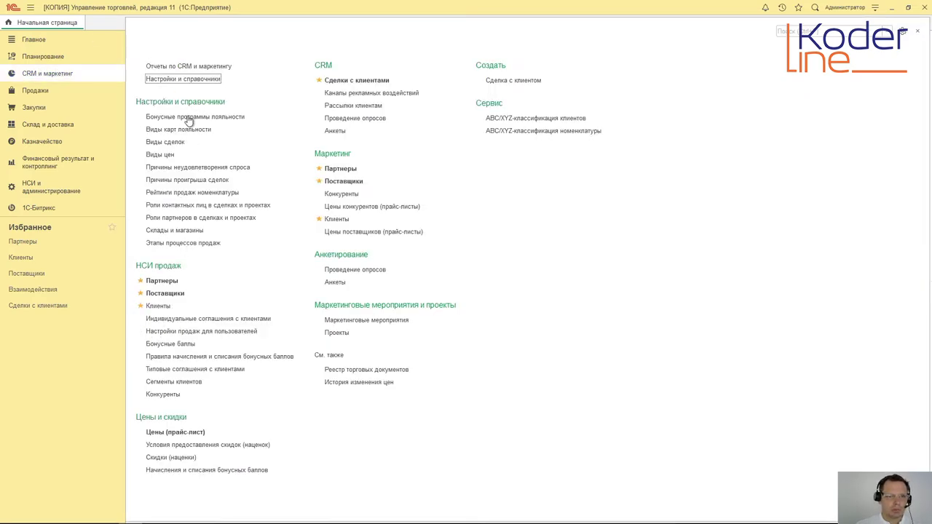
{"action": "left_click", "coordinate": [187, 79]}
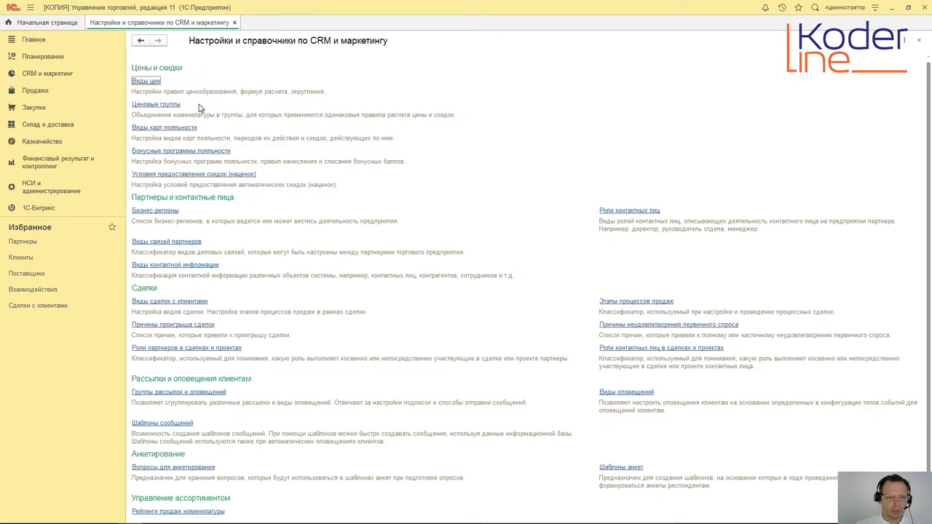
{"action": "left_click", "coordinate": [173, 303]}
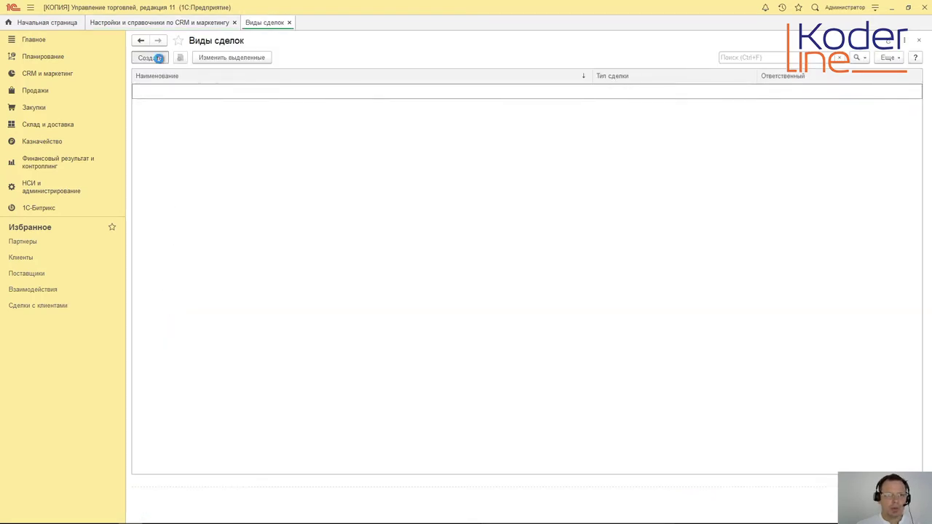
{"action": "left_click", "coordinate": [150, 58]}
Step: Show the available deal types for the new deal kind
{"action": "left_click", "coordinate": [373, 116]}
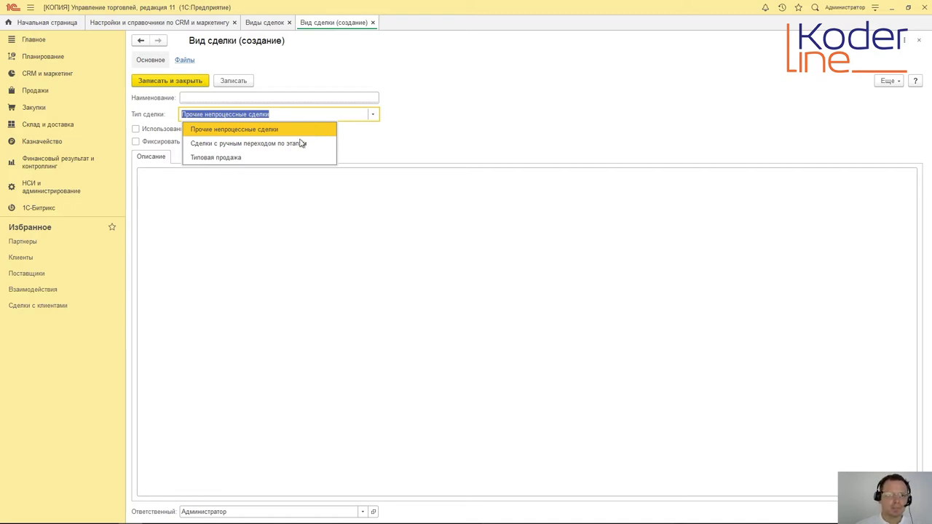
Step: Set the deal type to Типовая продажа and enable primary demand recording
{"action": "left_click", "coordinate": [291, 156]}
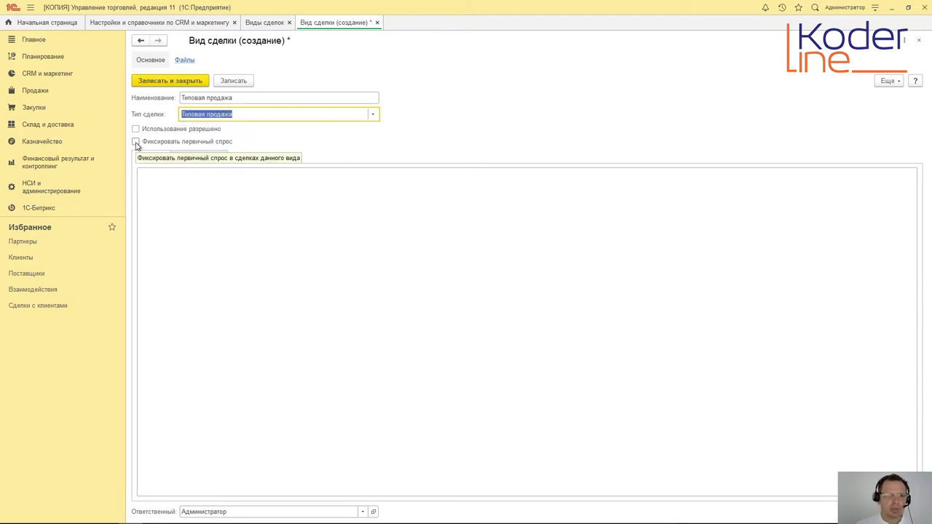
{"action": "left_click", "coordinate": [136, 144]}
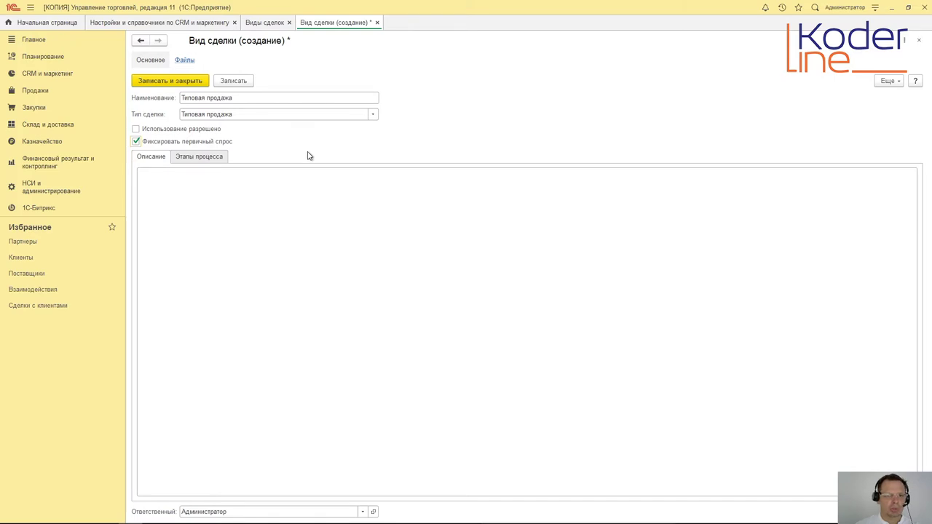
Step: Review the process stages, allow usage, save the Типовая продажа deal kind and close the list
{"action": "left_click", "coordinate": [187, 160]}
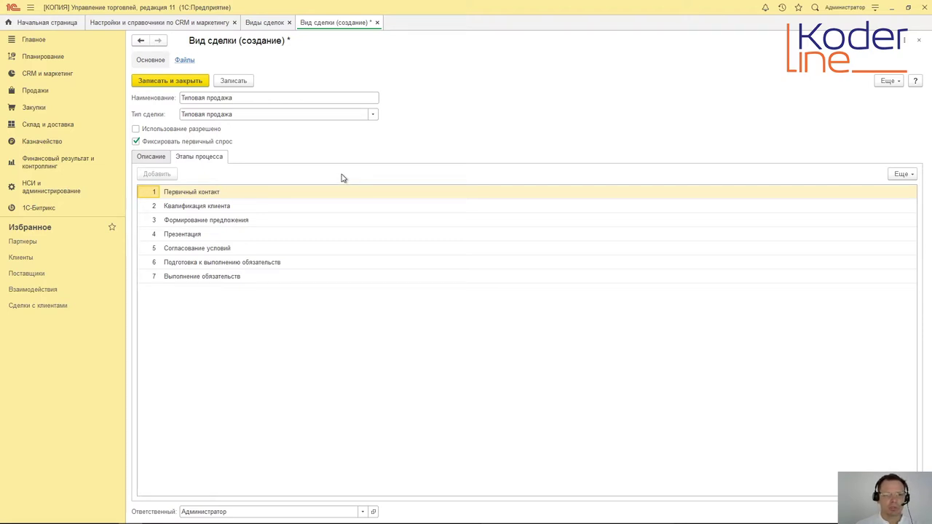
{"action": "left_click", "coordinate": [151, 157]}
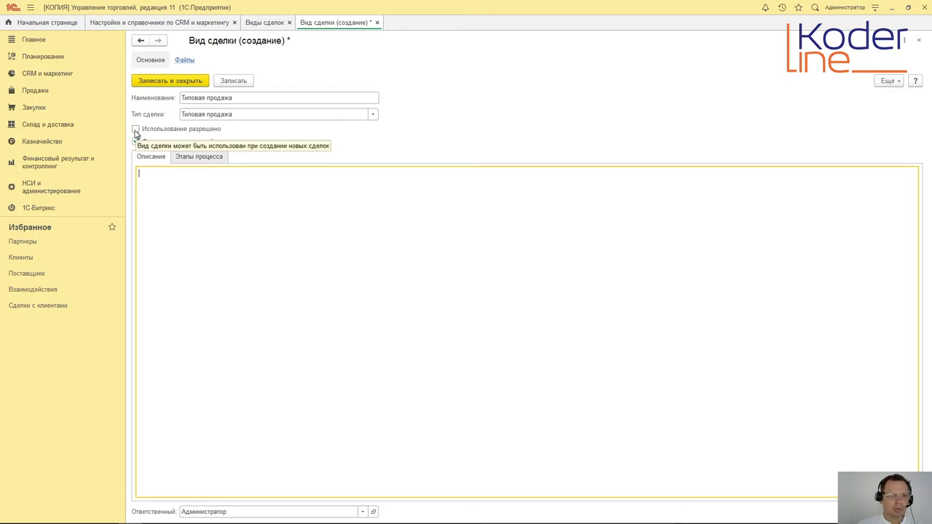
{"action": "left_click", "coordinate": [135, 129]}
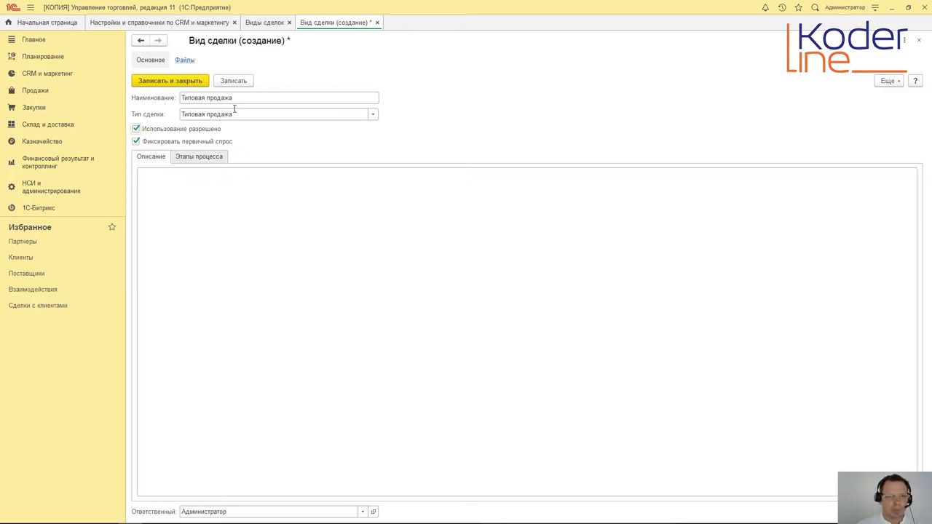
{"action": "left_click", "coordinate": [173, 82]}
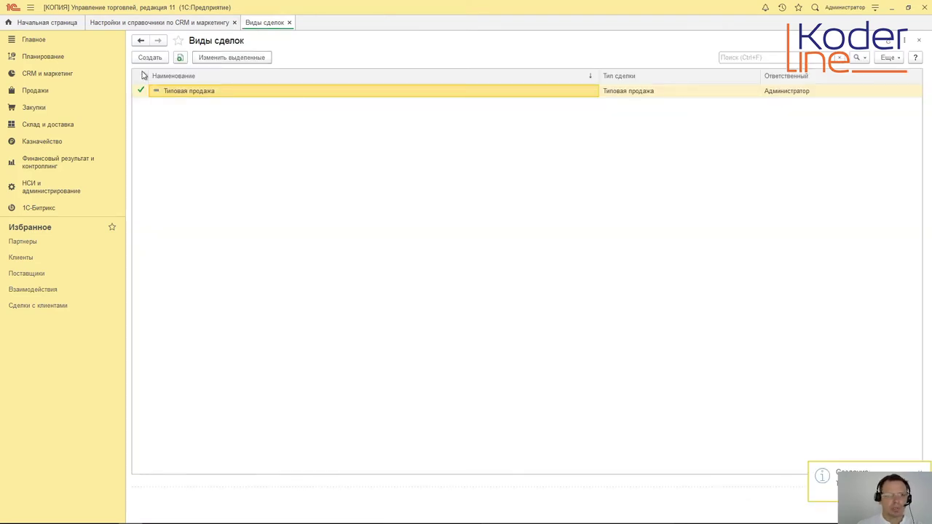
{"action": "left_click", "coordinate": [289, 23]}
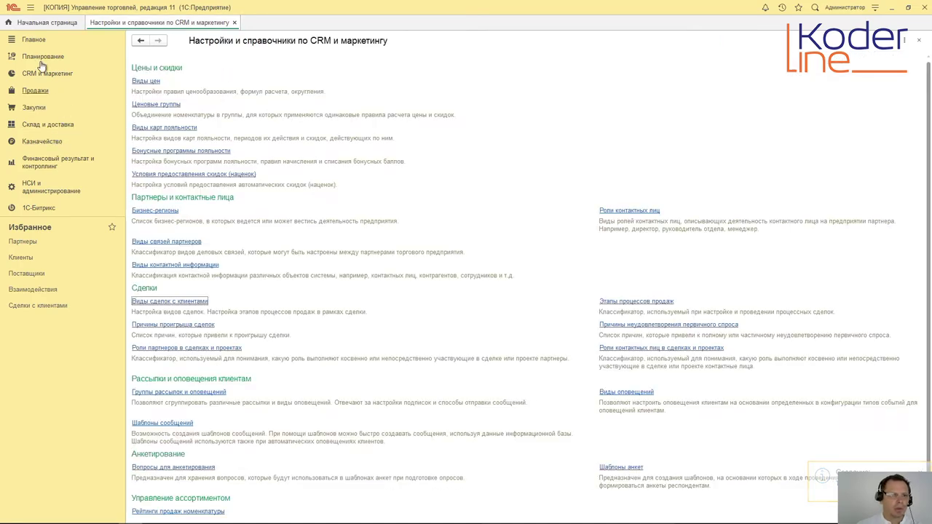
Step: Create a new phone call with the caller's name, their phone number and subject звездолет
{"action": "left_click", "coordinate": [235, 23]}
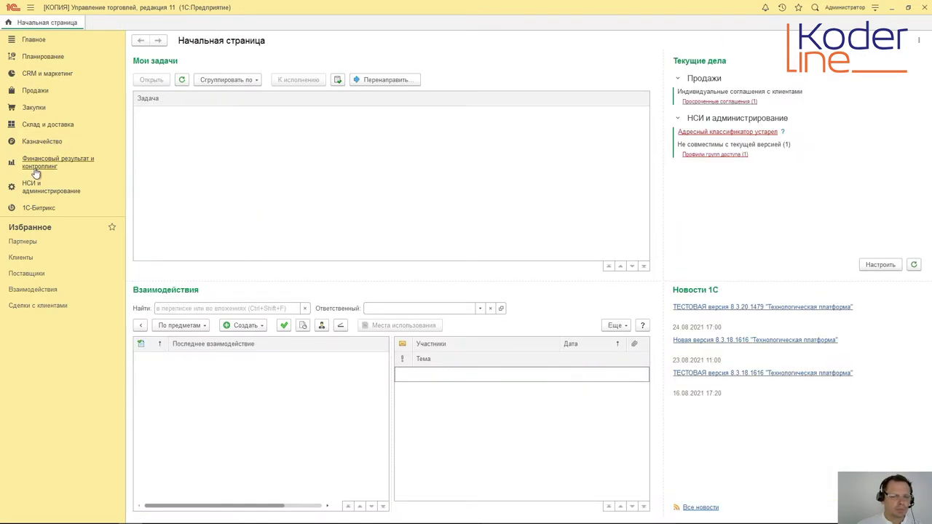
{"action": "left_click", "coordinate": [263, 327]}
{"action": "left_click", "coordinate": [281, 373]}
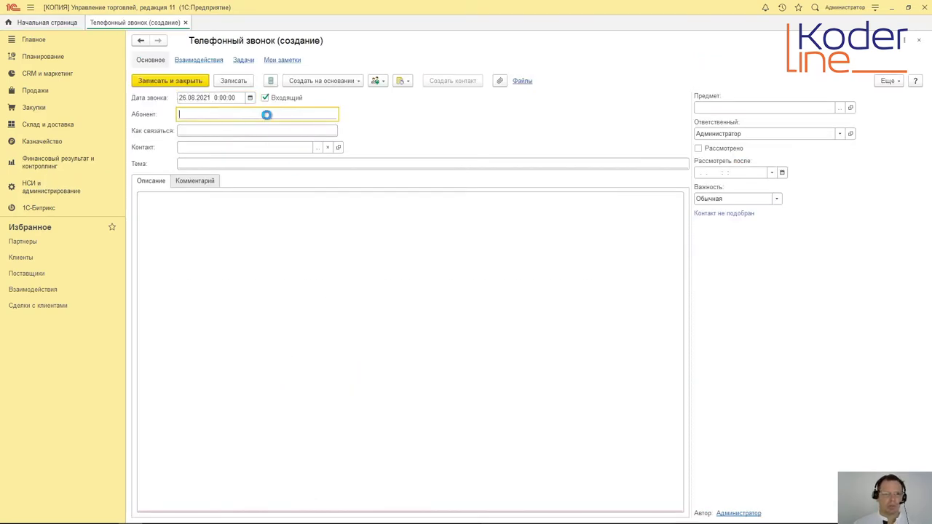
{"action": "type", "text": "Пеоргий"}
{"action": "left_click", "coordinate": [270, 131]}
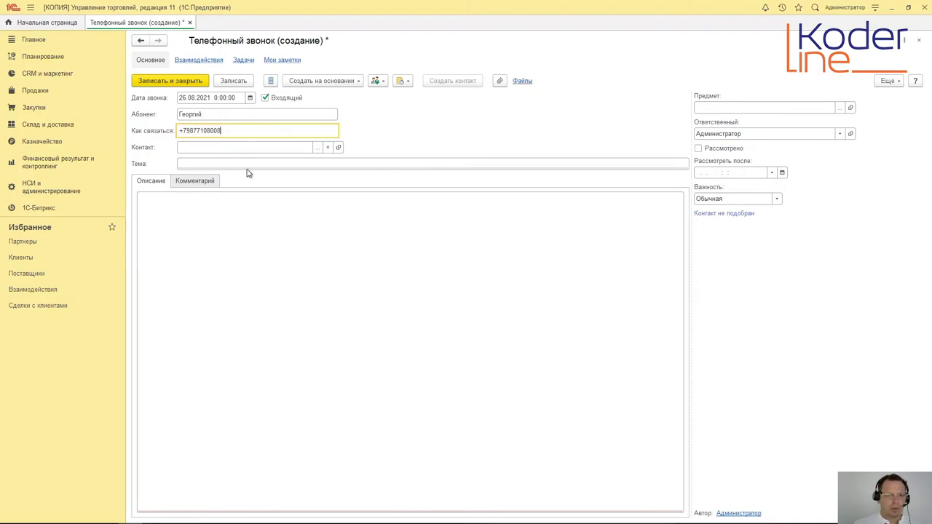
{"action": "left_click", "coordinate": [249, 164]}
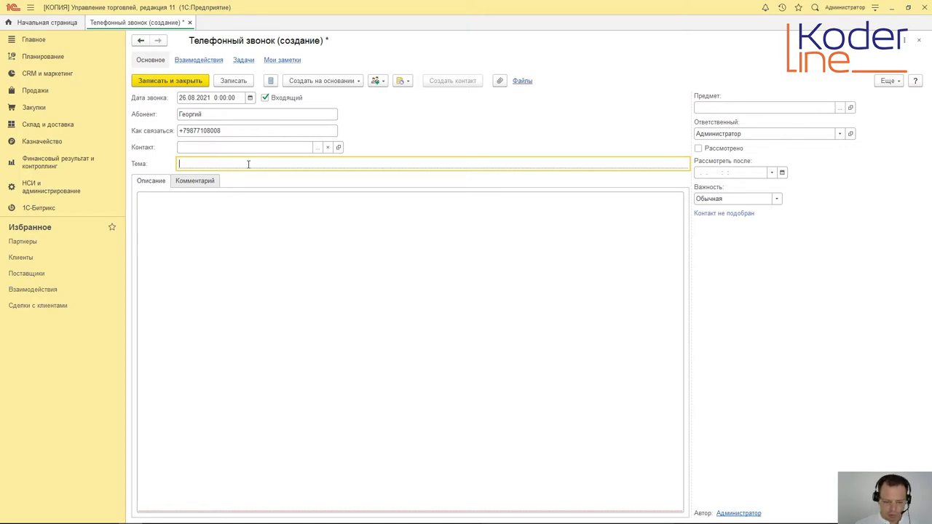
{"action": "type", "text": "звездолет"}
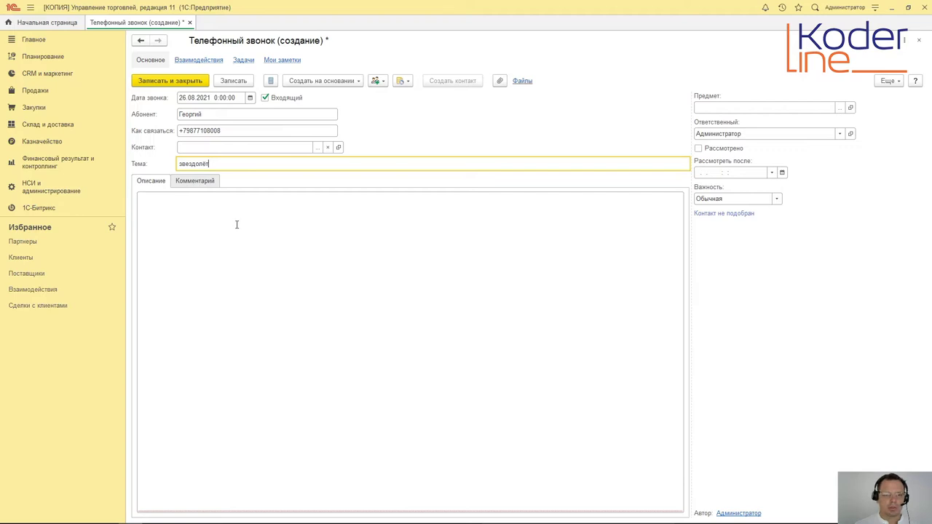
{"action": "left_click", "coordinate": [236, 224]}
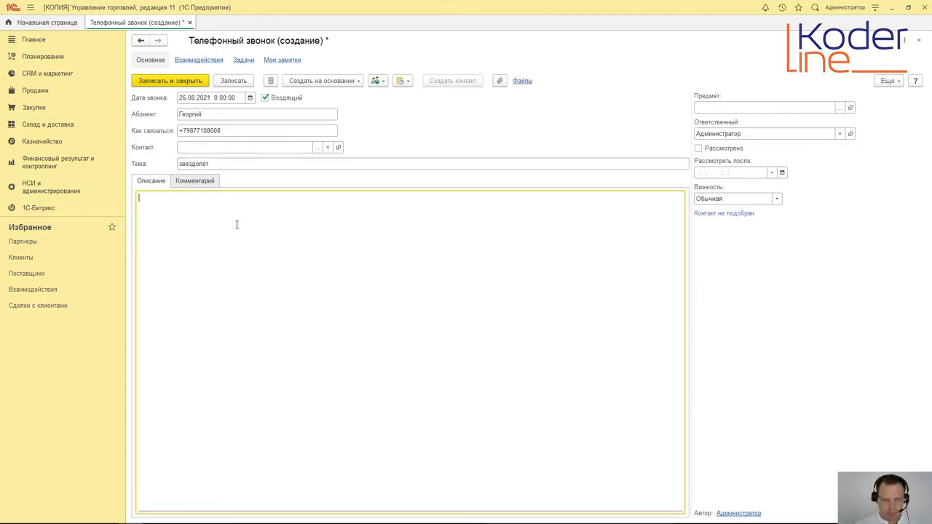
Step: Describe the call as '2 звездолёта до конца месяца' and save it
{"action": "type", "text": "2 звездолёта до конца месяца"}
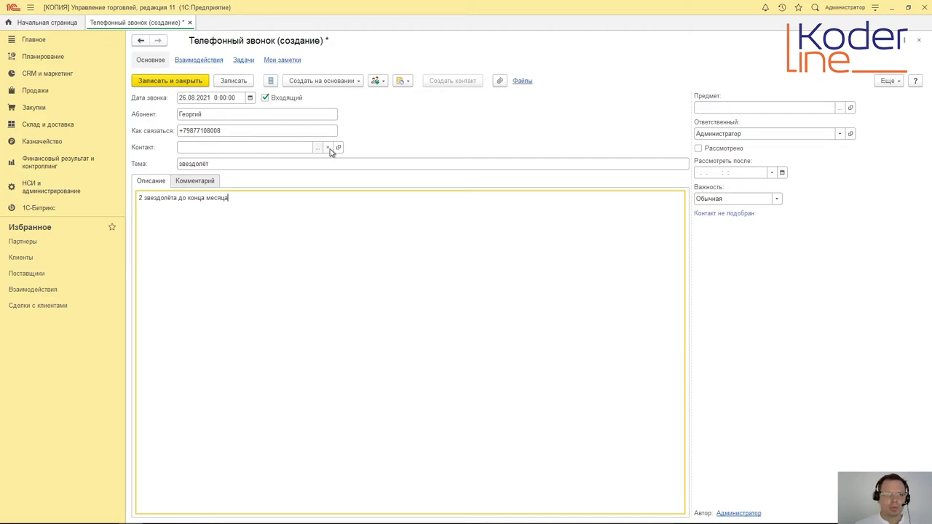
{"action": "left_click", "coordinate": [152, 83]}
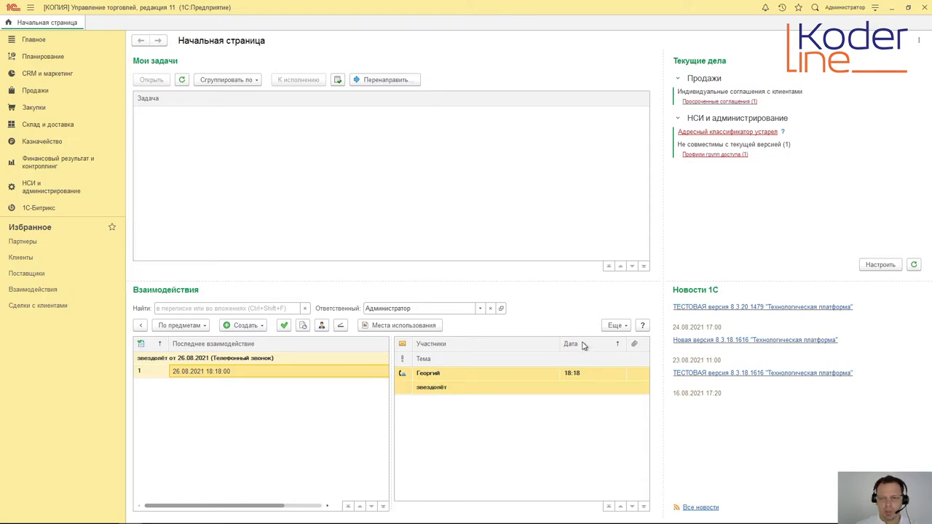
{"action": "left_click", "coordinate": [624, 330]}
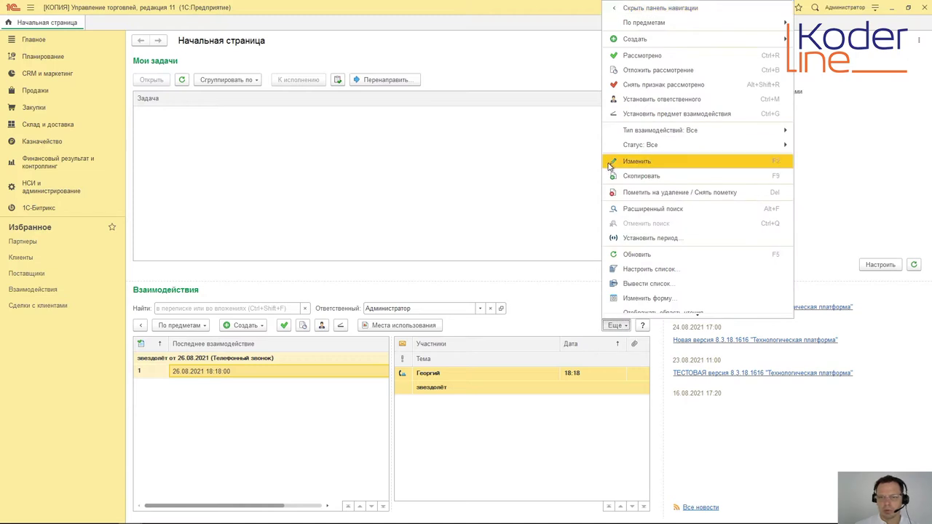
{"action": "mouse_move", "coordinate": [634, 136]}
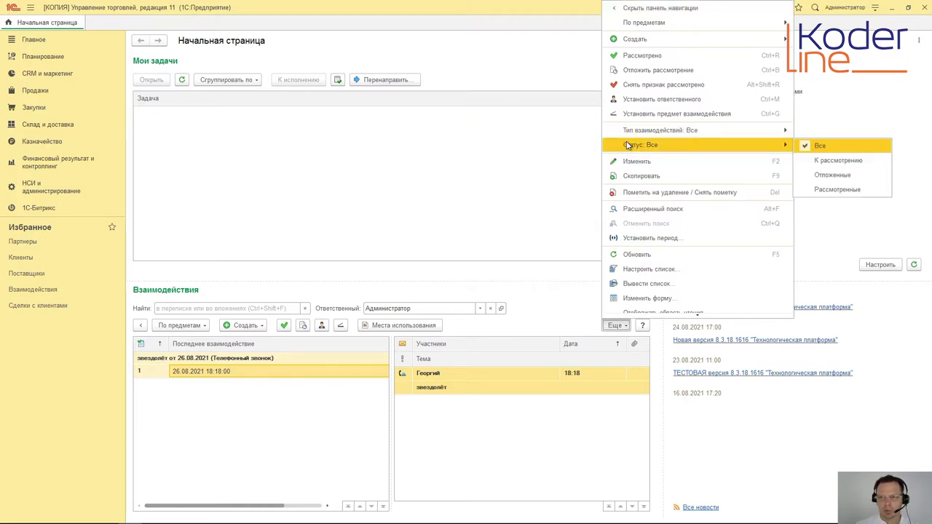
{"action": "left_click", "coordinate": [839, 162]}
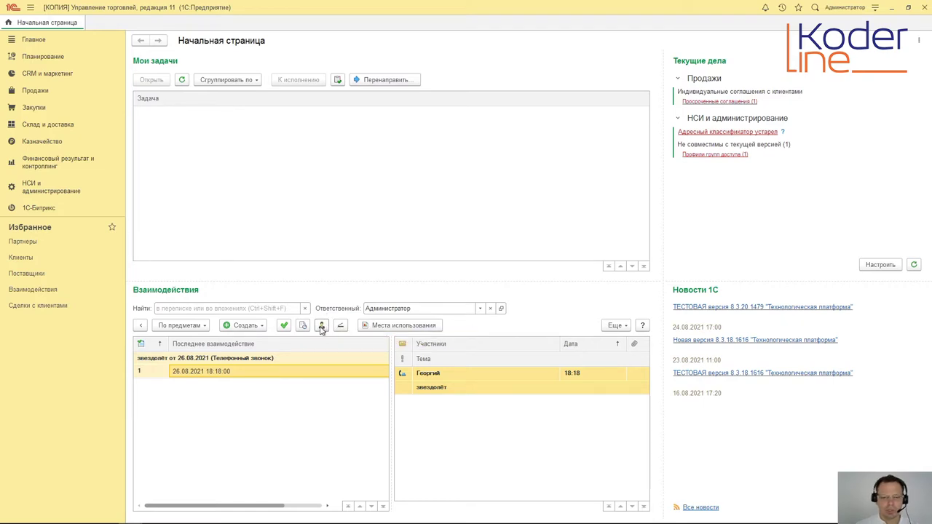
Step: Assign another employee from the user list as the call's responsible person
{"action": "left_click", "coordinate": [321, 326]}
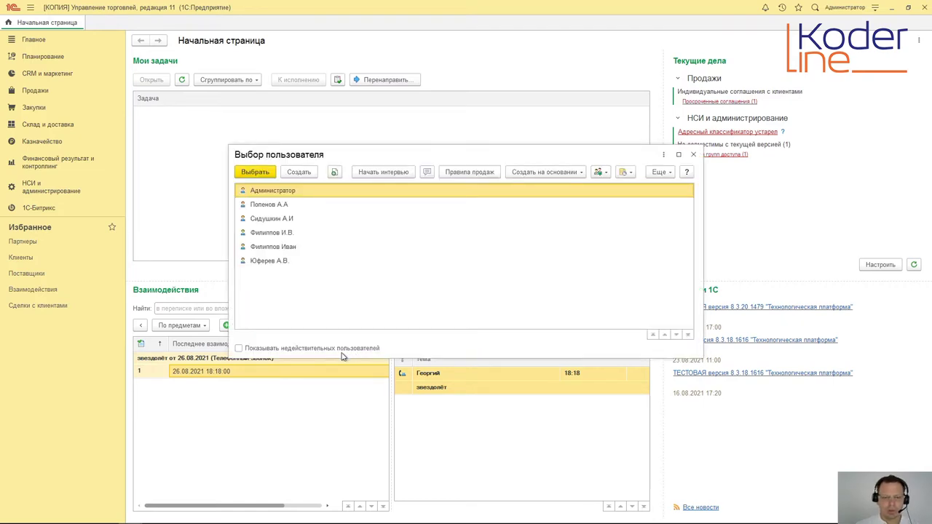
{"action": "left_click_drag", "start_coordinate": [389, 157], "coordinate": [394, 99]}
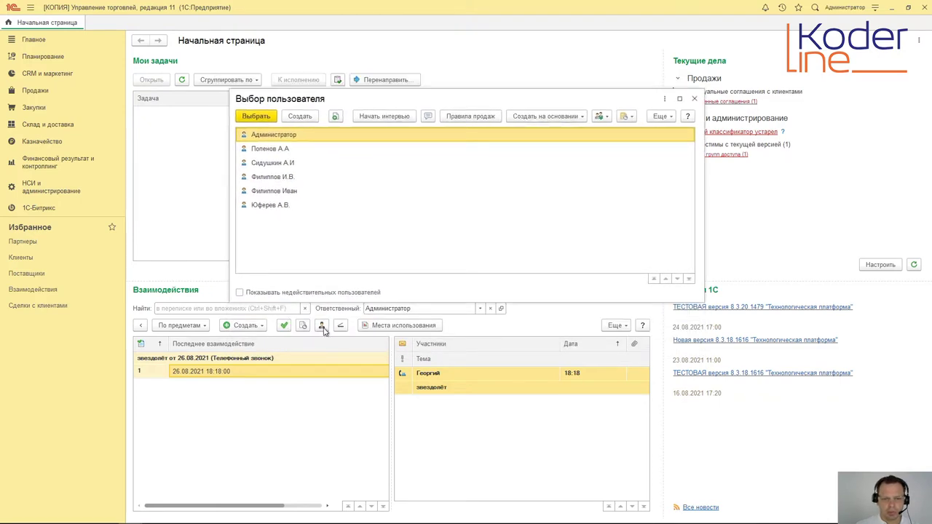
{"action": "left_click", "coordinate": [281, 166]}
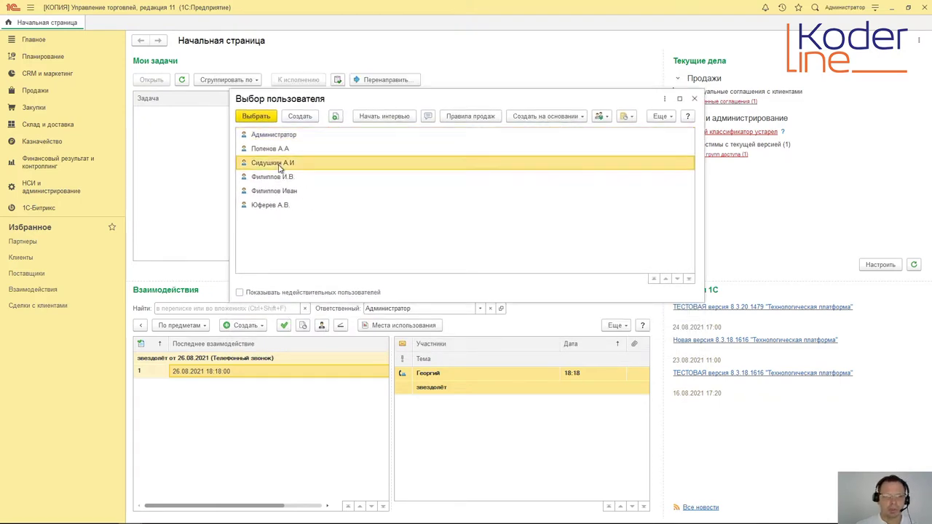
{"action": "left_click", "coordinate": [269, 118]}
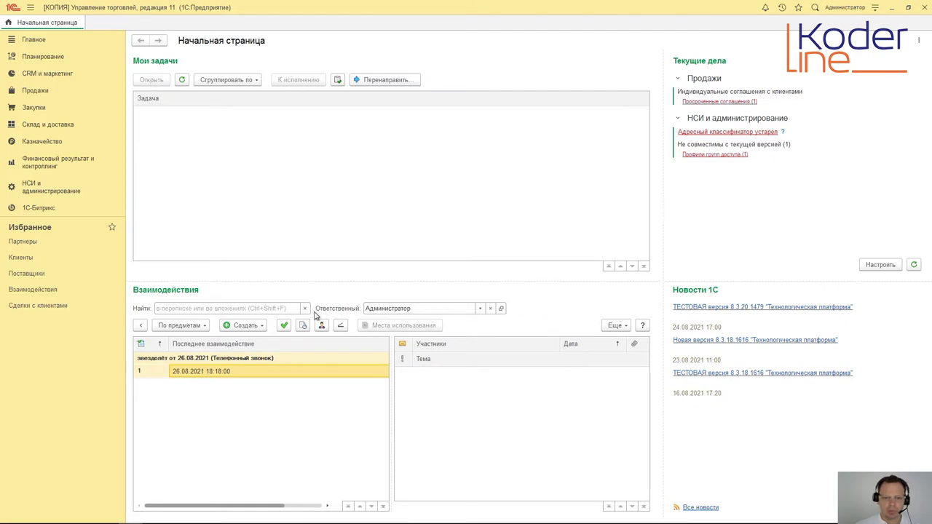
{"action": "left_click", "coordinate": [491, 310]}
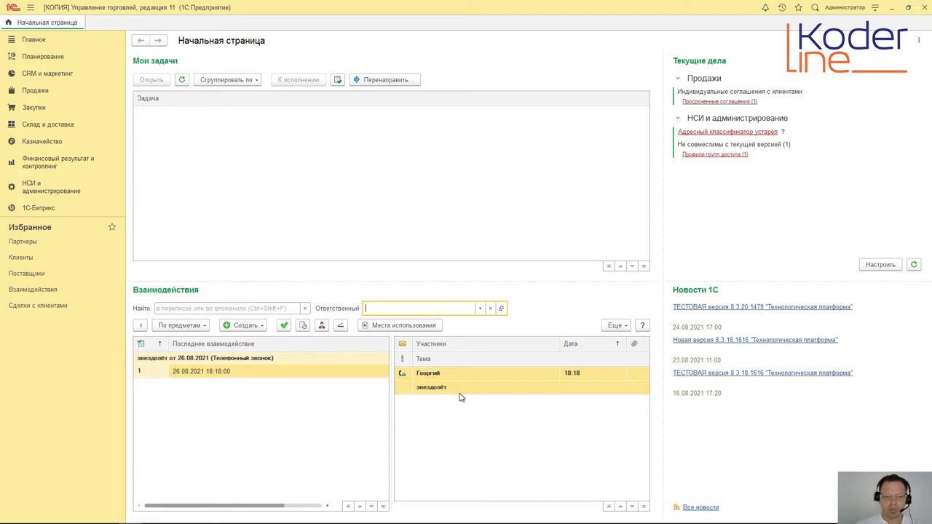
{"action": "left_click", "coordinate": [480, 308]}
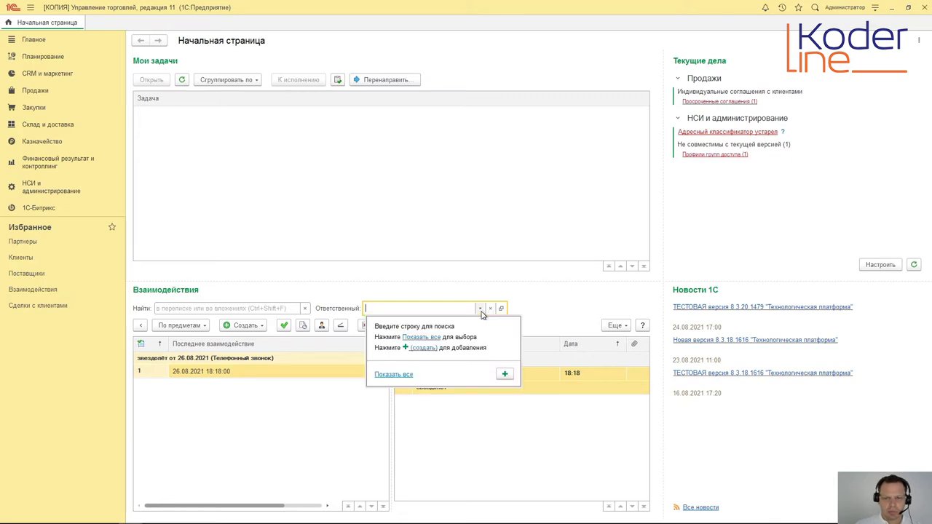
{"action": "left_click", "coordinate": [426, 340]}
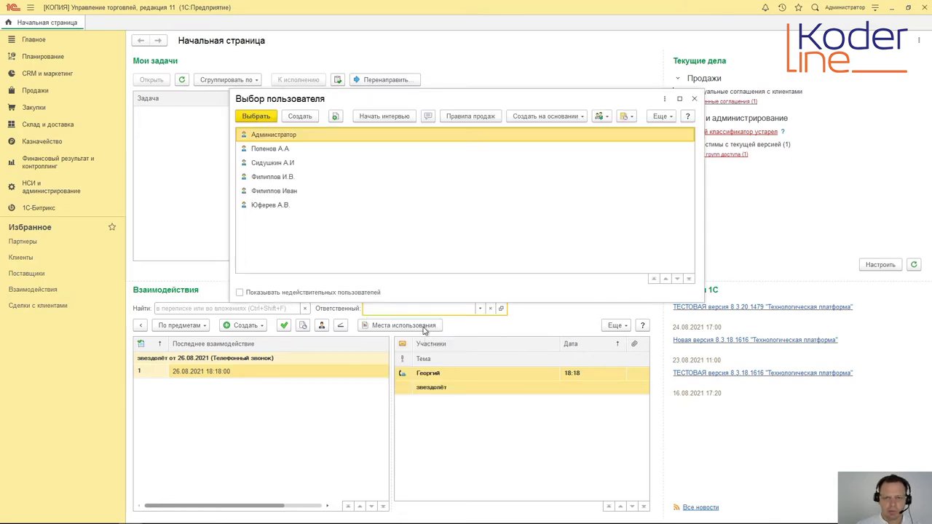
{"action": "left_click", "coordinate": [259, 117]}
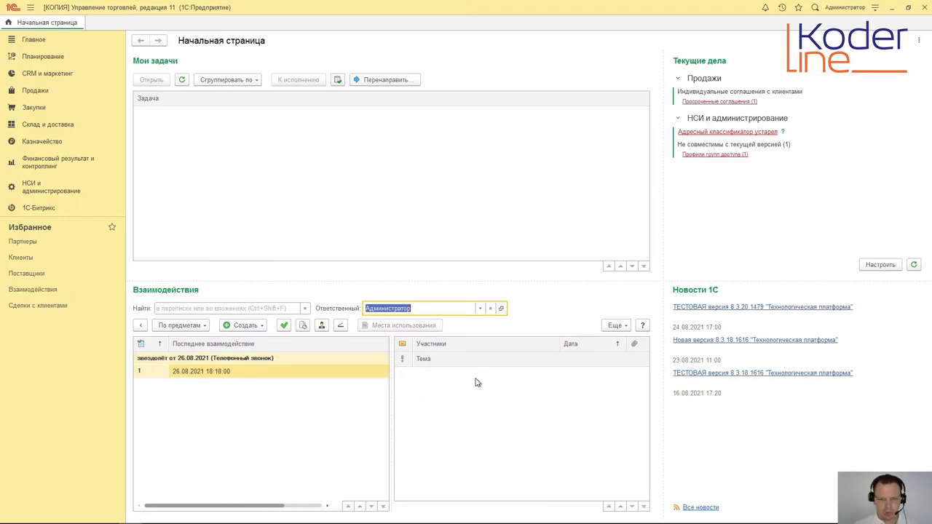
Step: Switch to the sales manager's 1C session and show the звездолёт subject's interactions
{"action": "key", "text": "alt+Tab"}
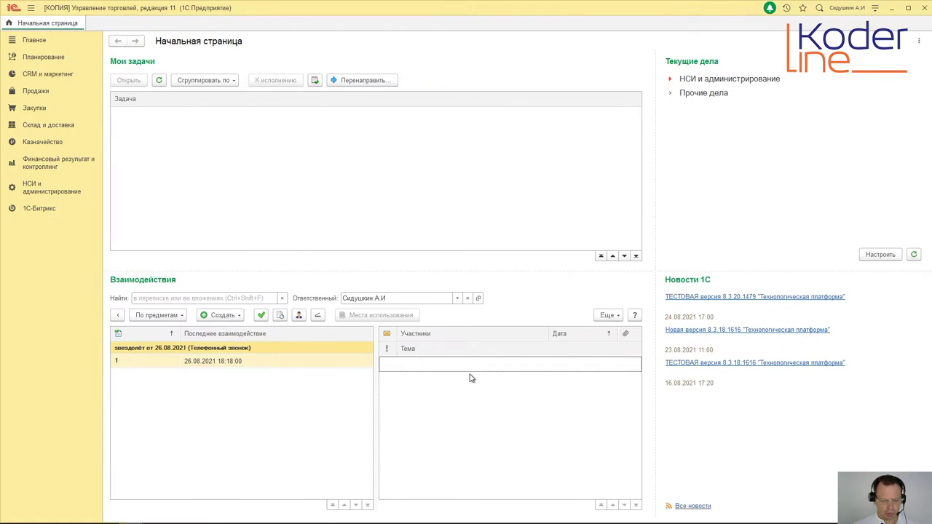
{"action": "key", "text": "alt+Tab"}
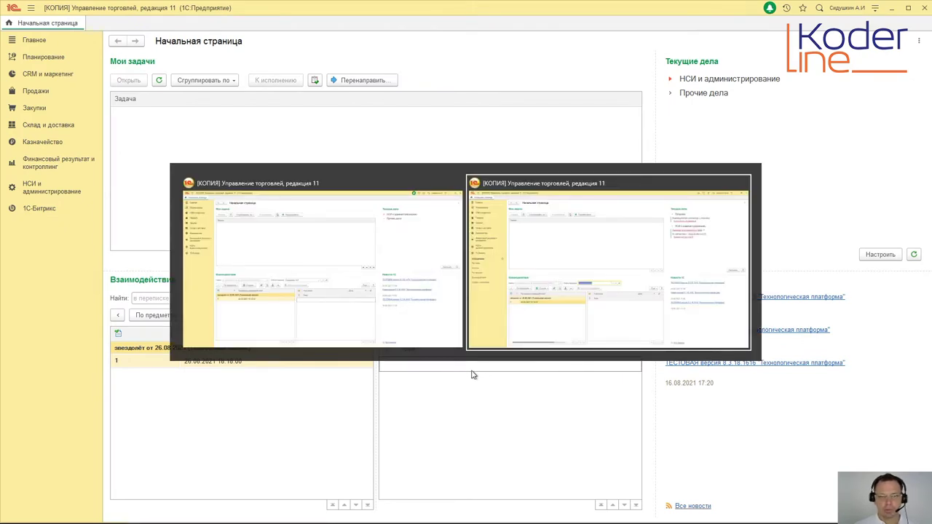
{"action": "key", "text": "alt+Tab"}
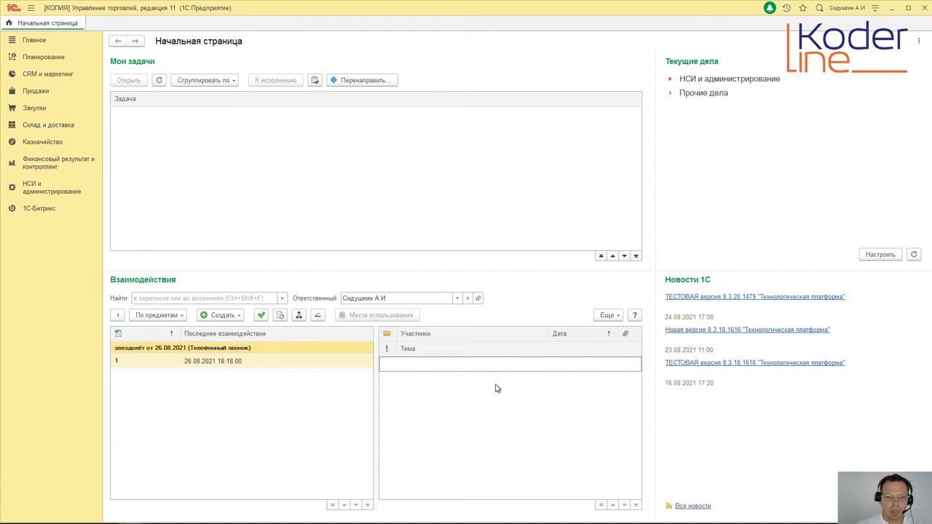
{"action": "left_click", "coordinate": [337, 365]}
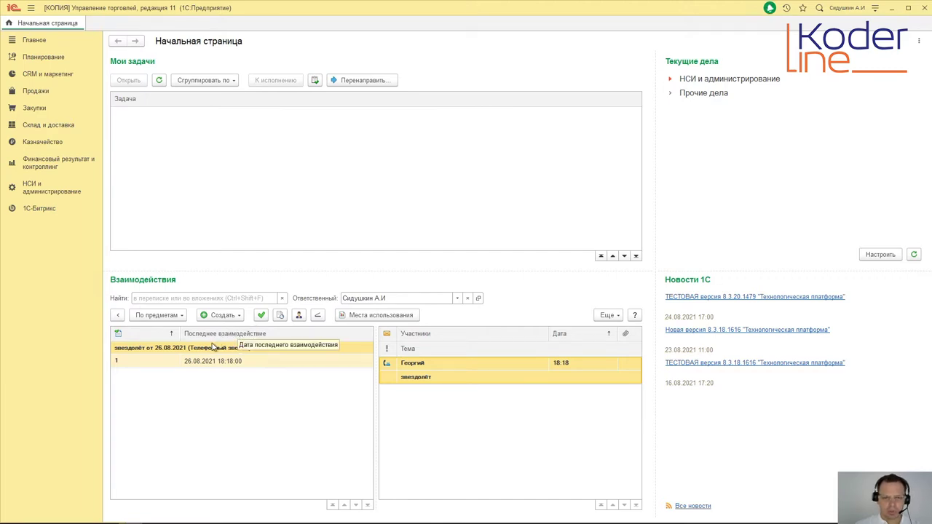
Step: Try grouping the interactions by contact and then by bookmarks
{"action": "left_click", "coordinate": [185, 319]}
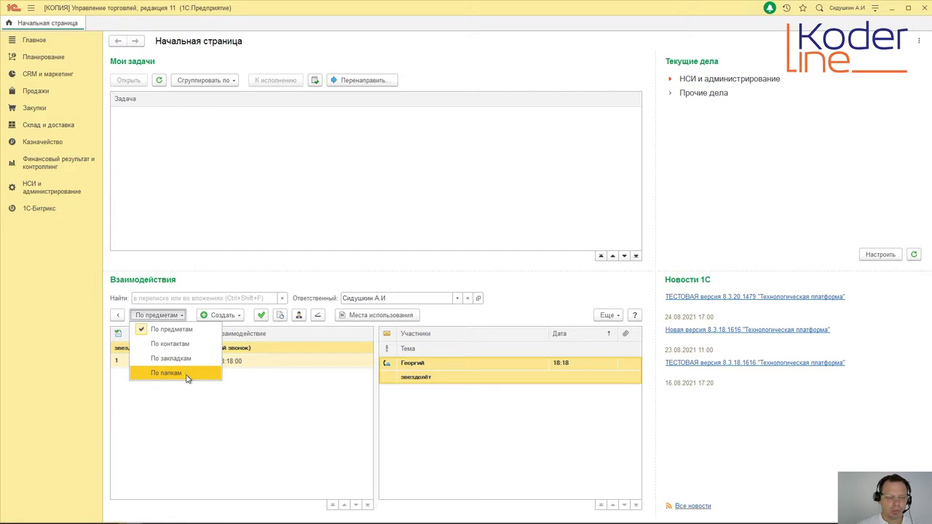
{"action": "left_click", "coordinate": [296, 431]}
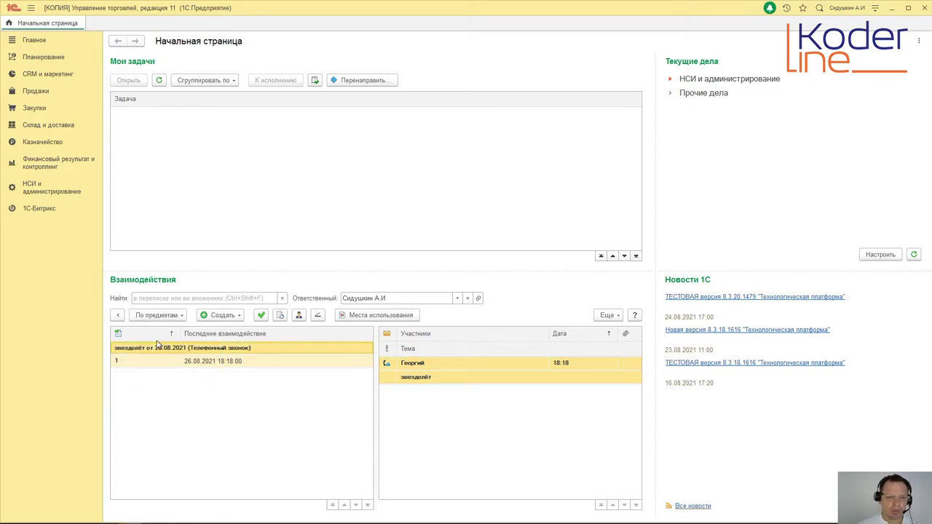
{"action": "left_click", "coordinate": [182, 315]}
{"action": "left_click", "coordinate": [161, 343]}
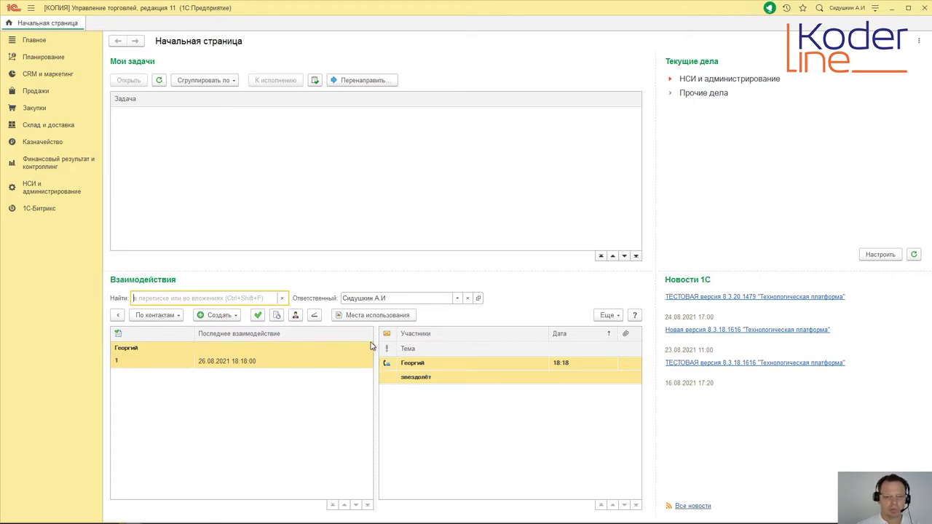
{"action": "left_click", "coordinate": [179, 316]}
{"action": "left_click", "coordinate": [181, 358]}
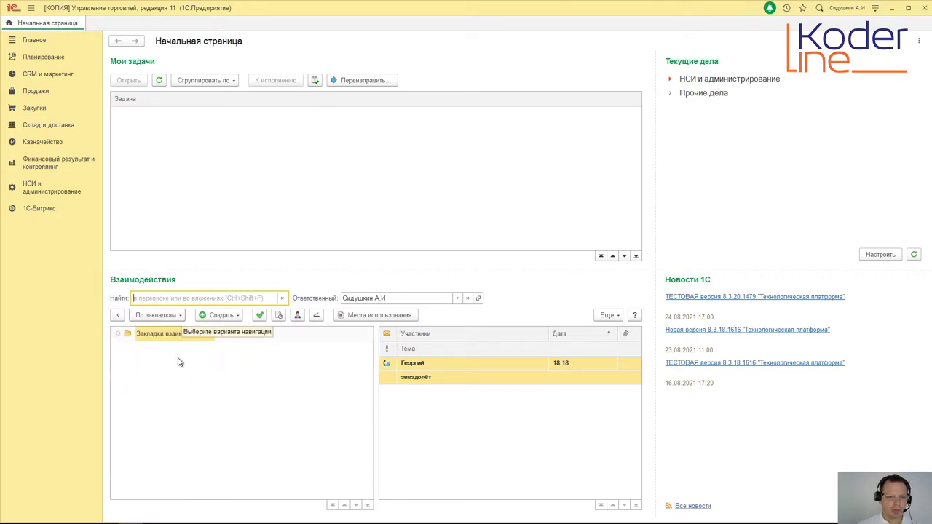
Step: Group by mail folders, expand both accounts' folders, then return to grouping by subject
{"action": "left_click", "coordinate": [182, 315]}
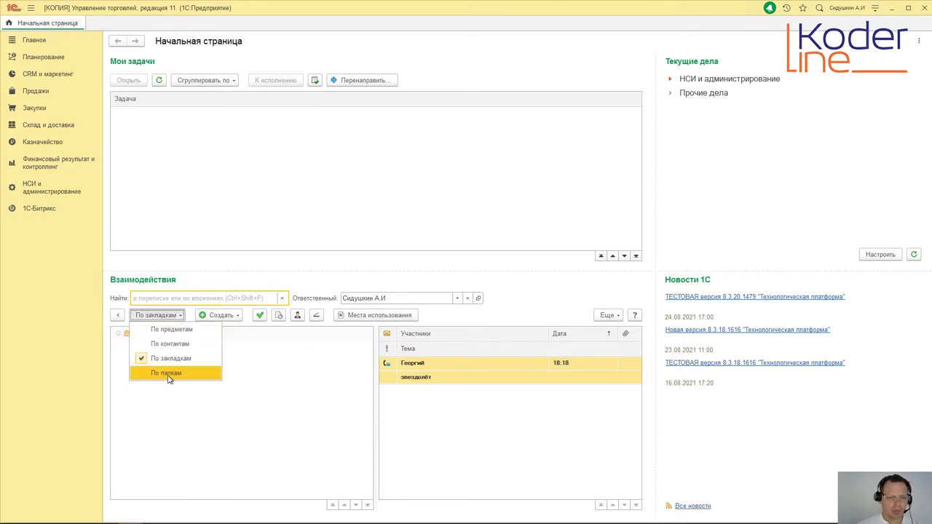
{"action": "left_click", "coordinate": [168, 373]}
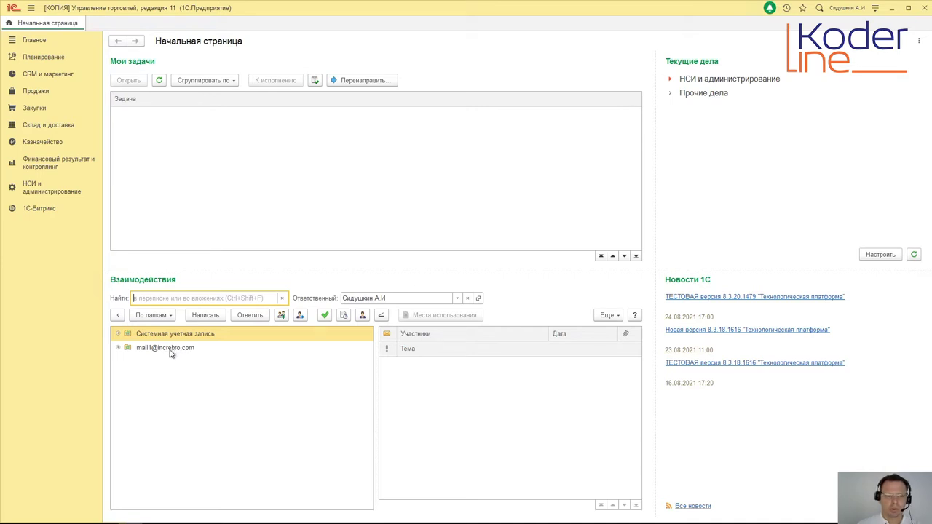
{"action": "left_click", "coordinate": [120, 336]}
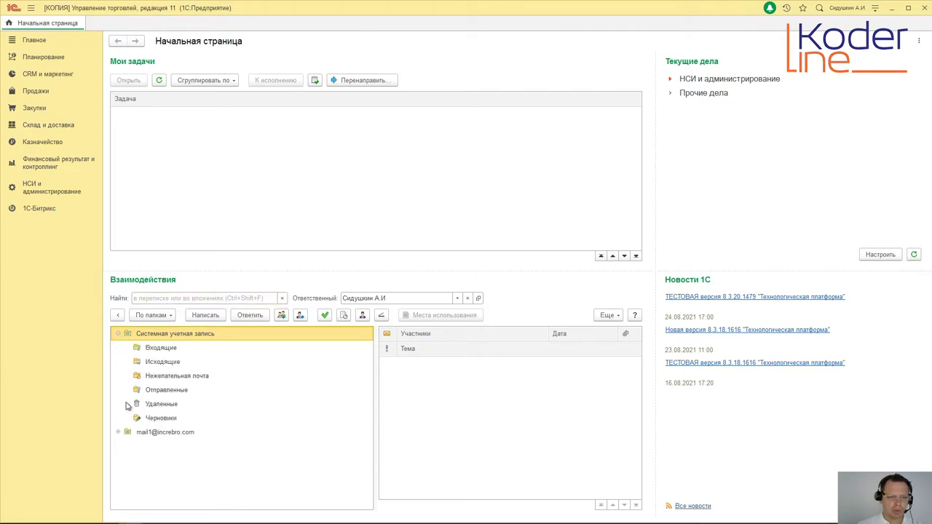
{"action": "left_click", "coordinate": [118, 431]}
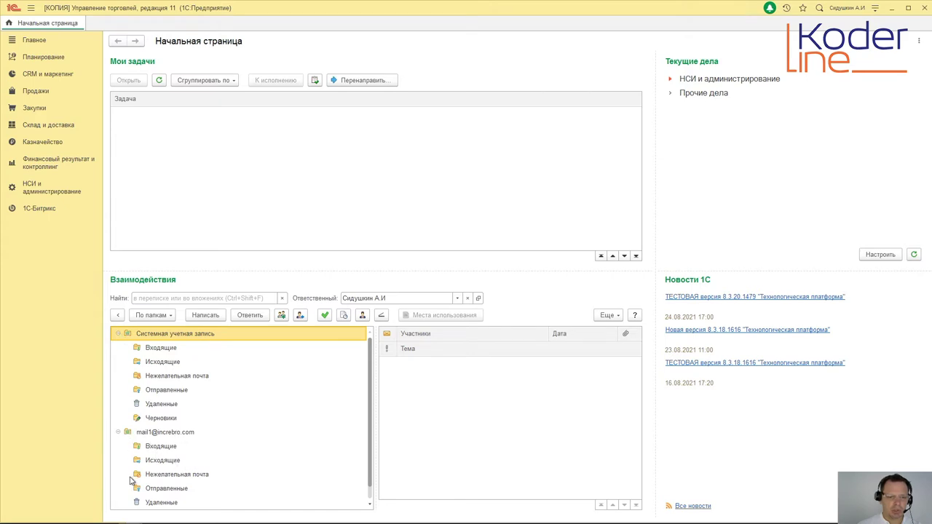
{"action": "left_click", "coordinate": [170, 316]}
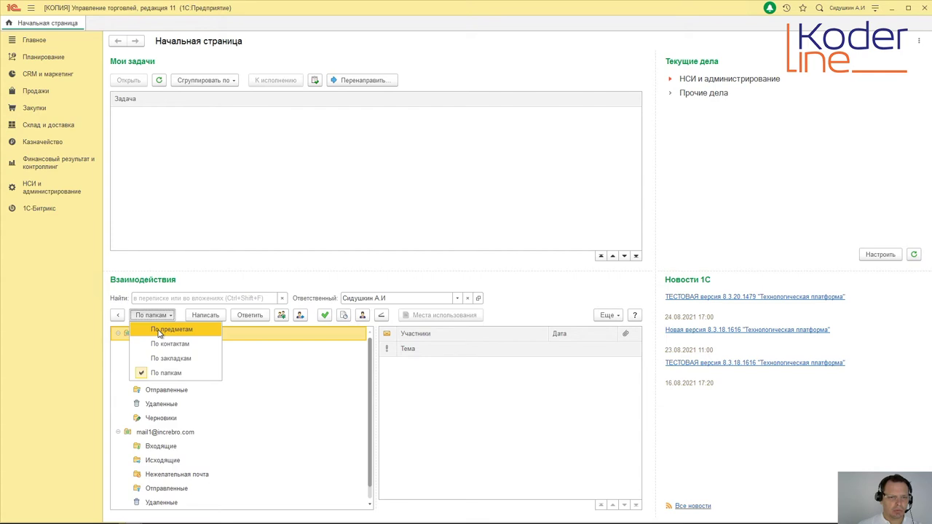
{"action": "left_click", "coordinate": [159, 330]}
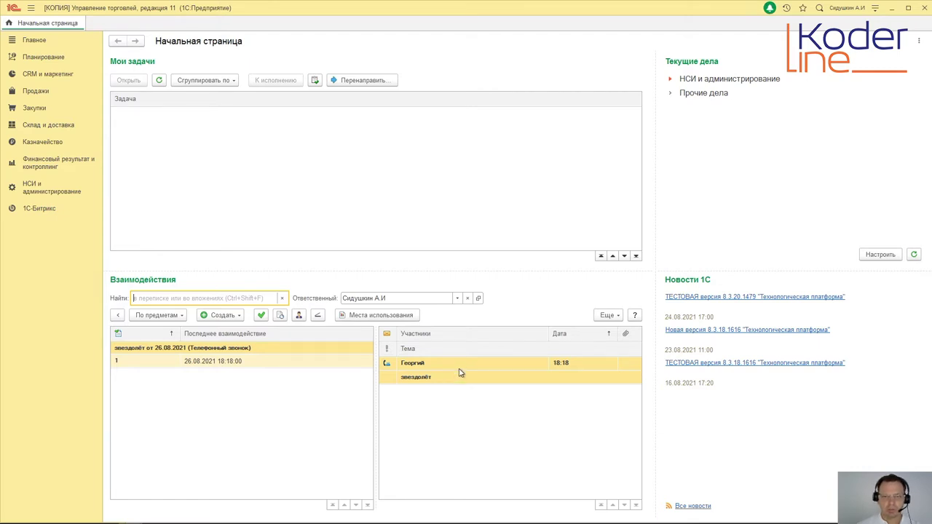
Step: From the звездолёт call, save a follow-up call 'уточнить запрос по звездолёту' noting 'есть в наличии 2 синих'
{"action": "double_click", "coordinate": [459, 373]}
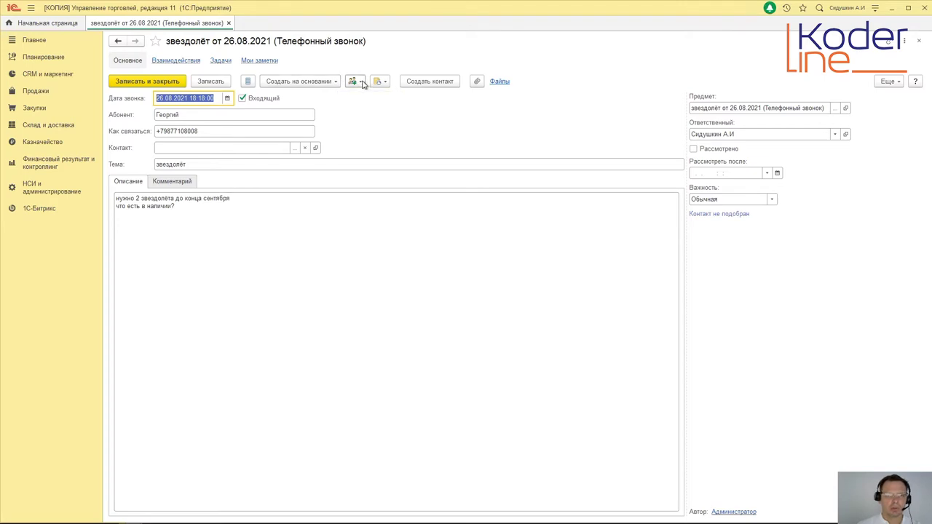
{"action": "left_click", "coordinate": [360, 82]}
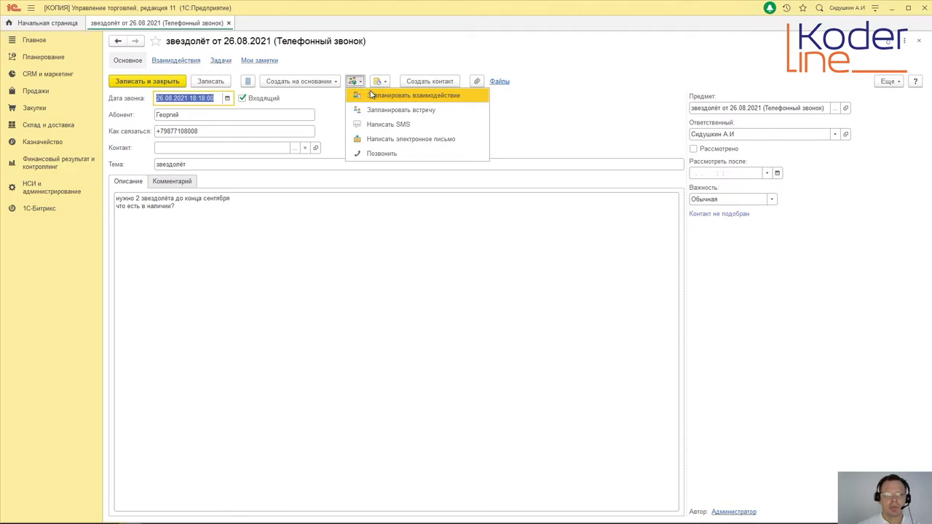
{"action": "left_click", "coordinate": [382, 154]}
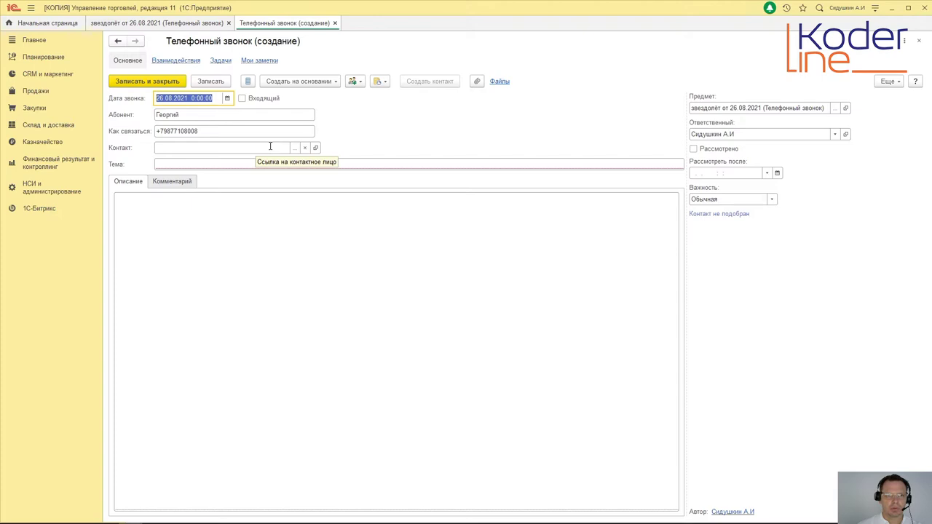
{"action": "left_click", "coordinate": [199, 165]}
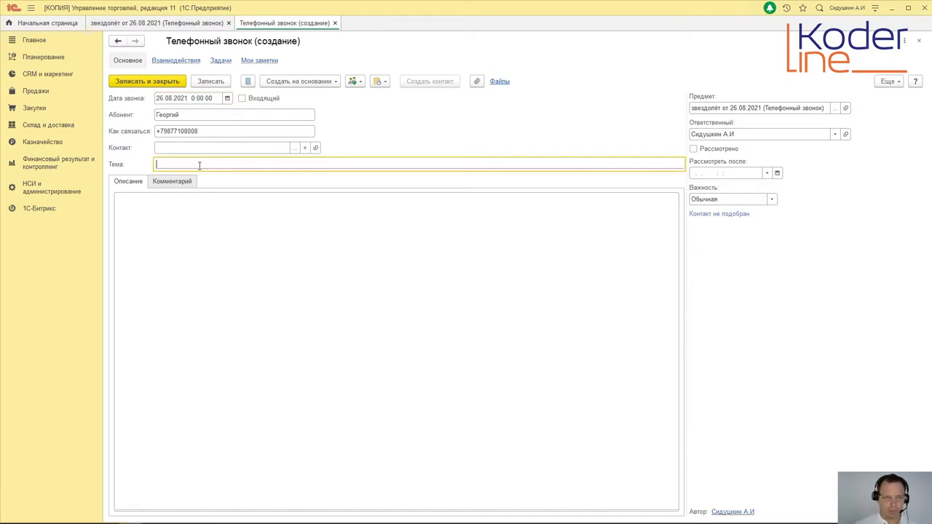
{"action": "type", "text": "уп"}
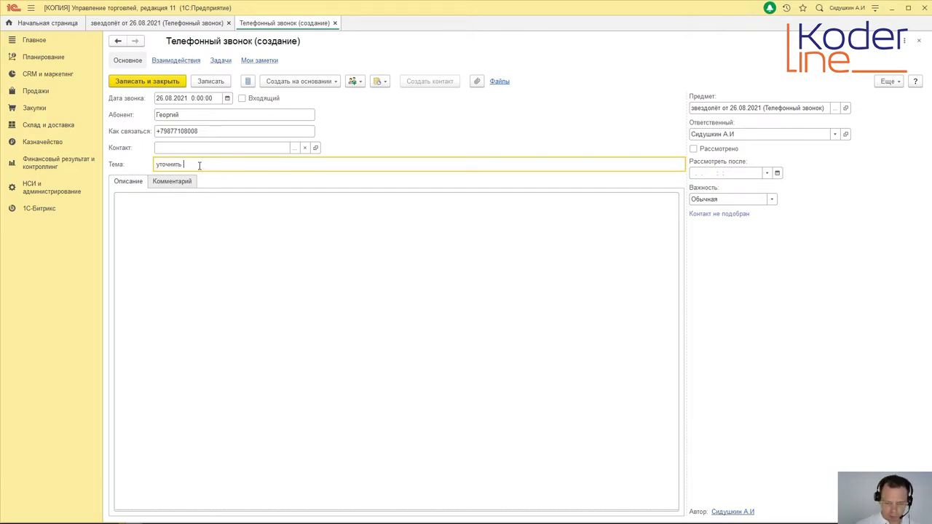
{"action": "type", "text": "очнить запрос по звездолёту"}
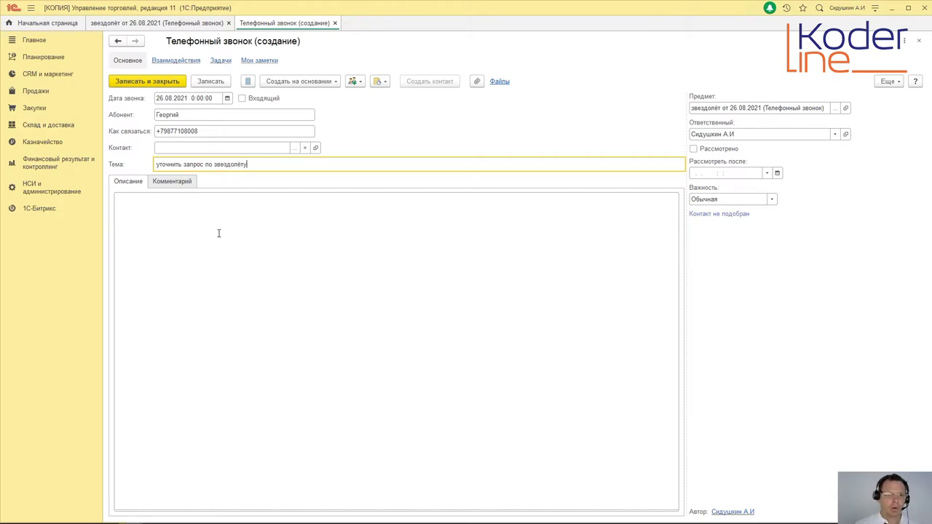
{"action": "left_click", "coordinate": [218, 233]}
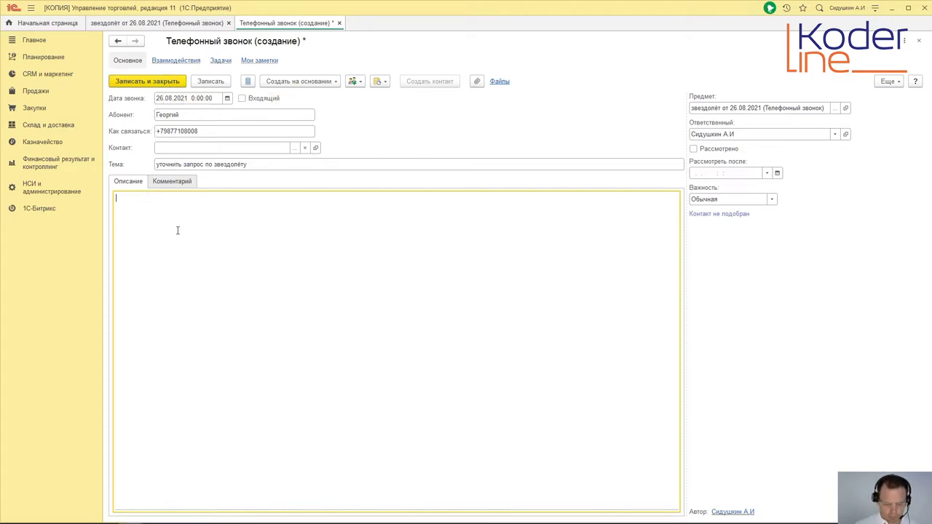
{"action": "type", "text": "ес"}
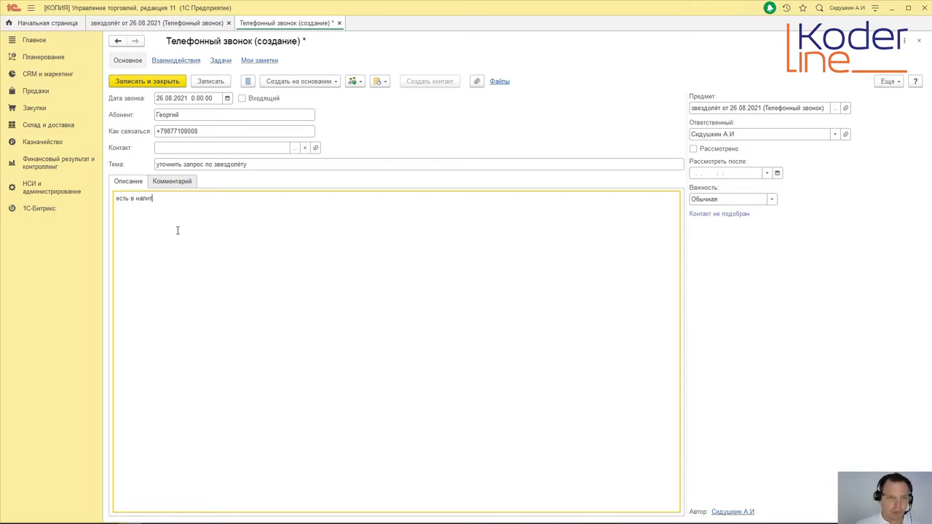
{"action": "type", "text": "ть в наличии 2"}
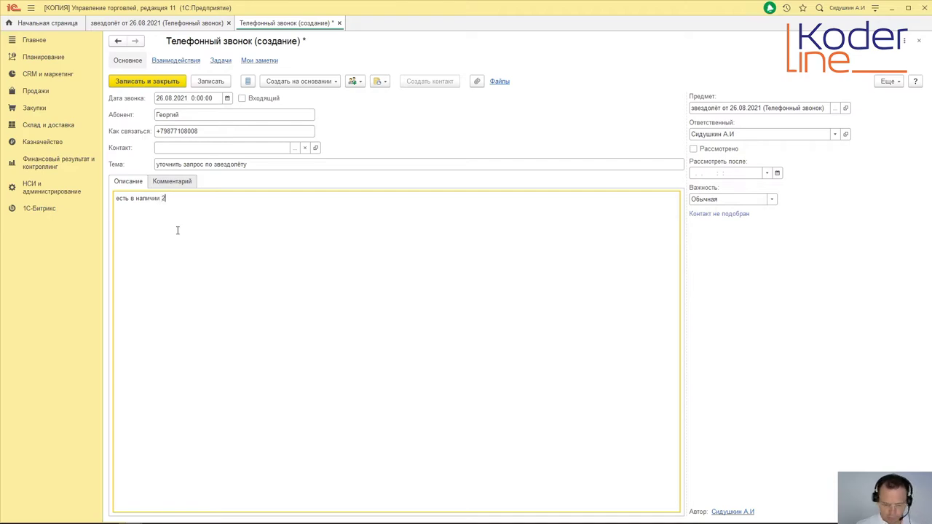
{"action": "type", "text": " синих"}
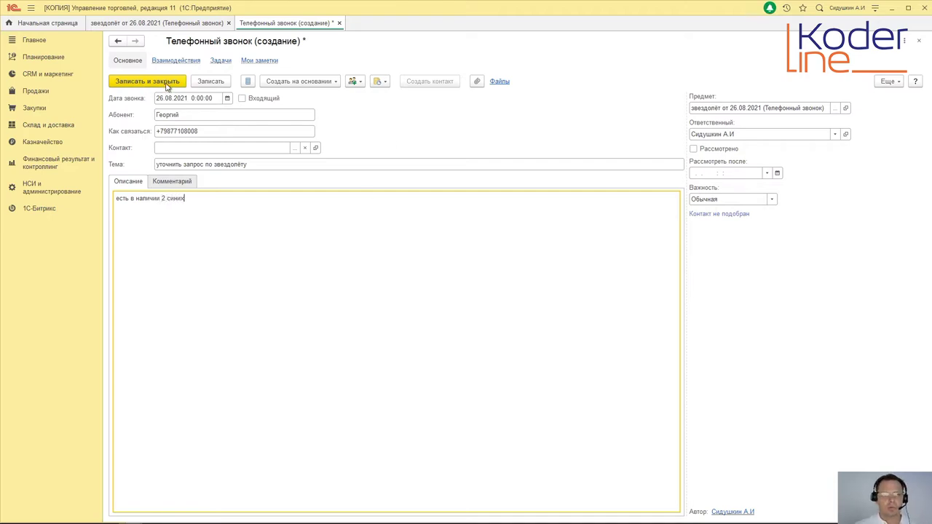
{"action": "left_click", "coordinate": [164, 85]}
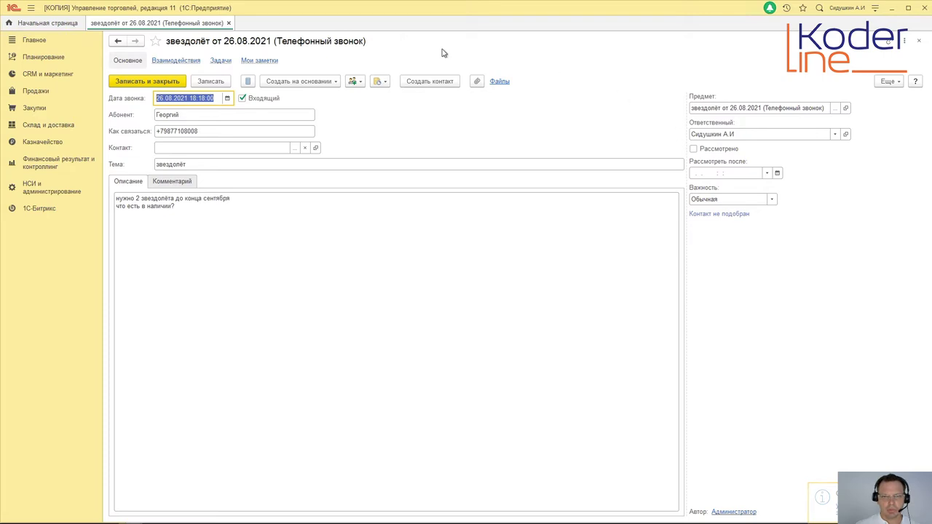
Step: Mark the original call reviewed, save it, and show interactions of every status
{"action": "left_click", "coordinate": [694, 149]}
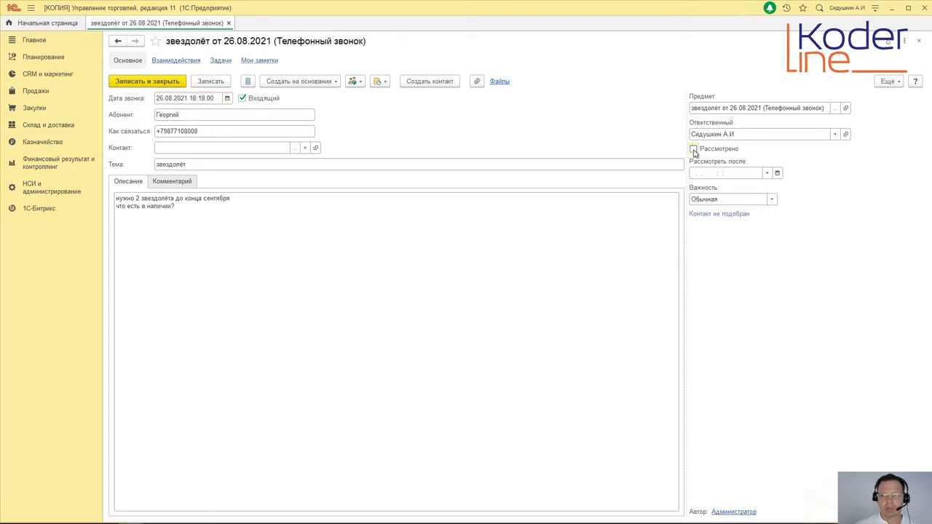
{"action": "left_click", "coordinate": [181, 81]}
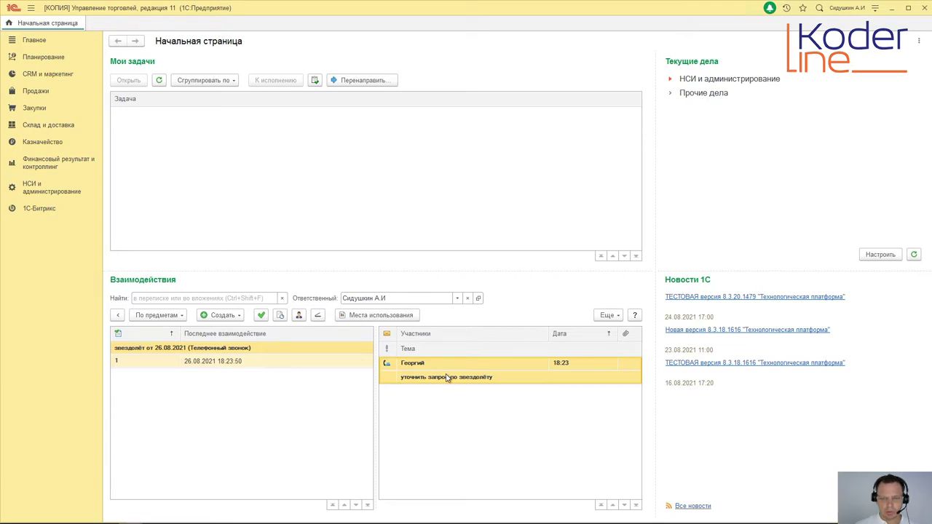
{"action": "left_click", "coordinate": [607, 315]}
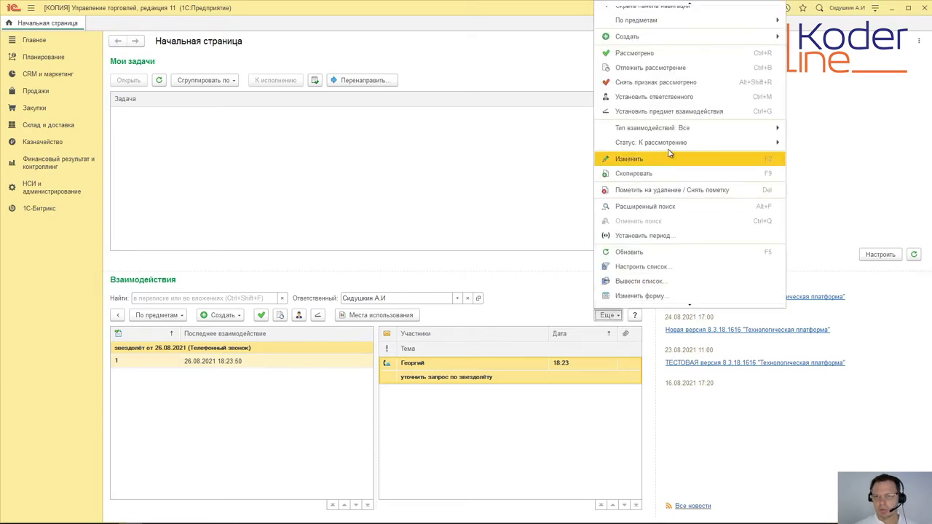
{"action": "mouse_move", "coordinate": [671, 145]}
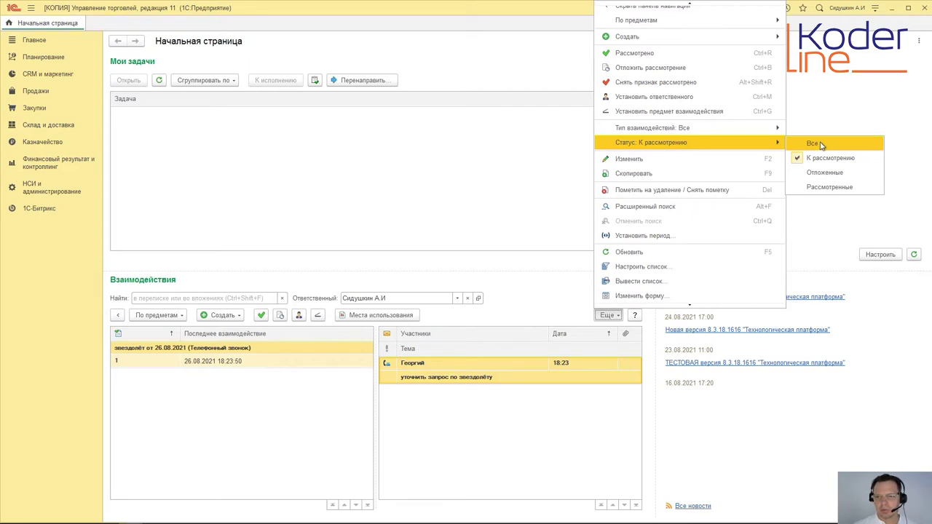
{"action": "left_click", "coordinate": [820, 144]}
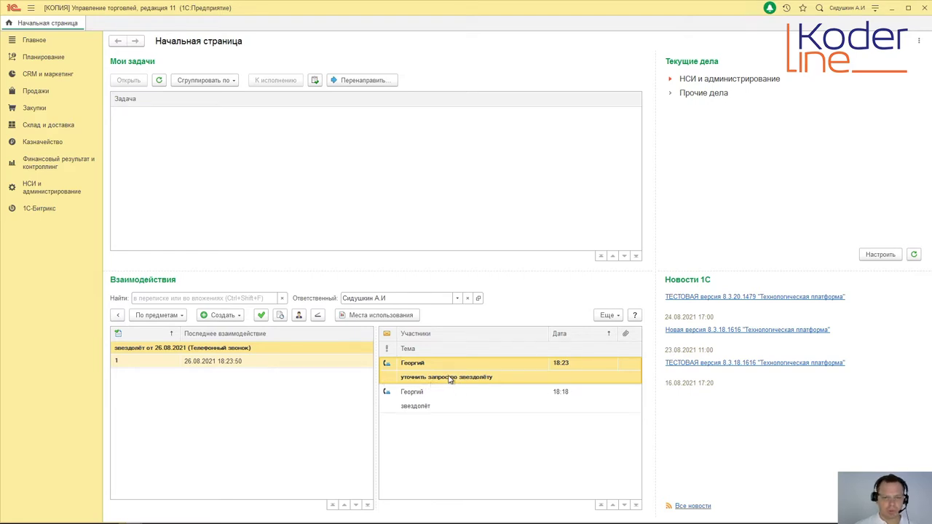
Step: Select the звездолёт and 'уточнить запрос по звездолёту' calls in the interactions list
{"action": "left_click", "coordinate": [456, 401]}
{"action": "left_click", "coordinate": [453, 375]}
{"action": "left_click", "coordinate": [453, 398]}
{"action": "left_click", "coordinate": [453, 376]}
Step: From the 'уточнить запрос по звездолёту' call, start an outgoing e-mail, then discard it and close the call
{"action": "double_click", "coordinate": [482, 373]}
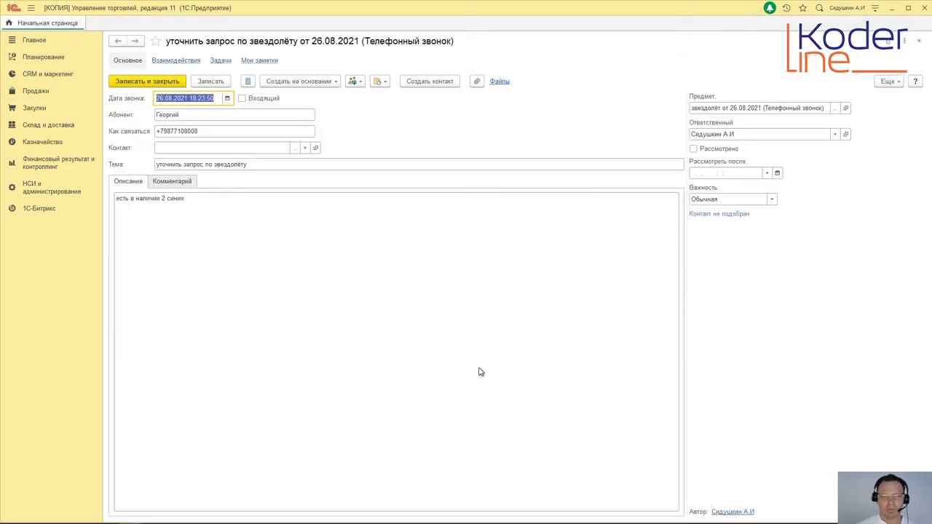
{"action": "left_click", "coordinate": [337, 82]}
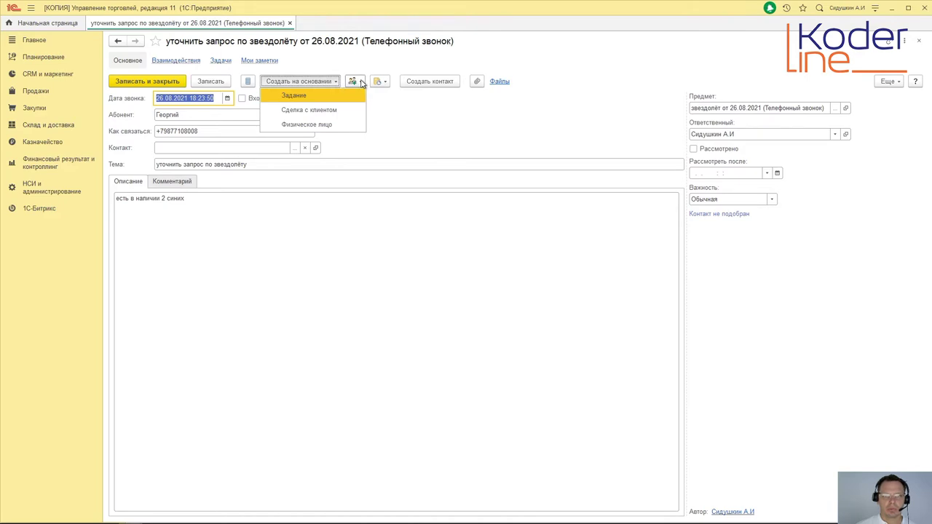
{"action": "left_click", "coordinate": [361, 82]}
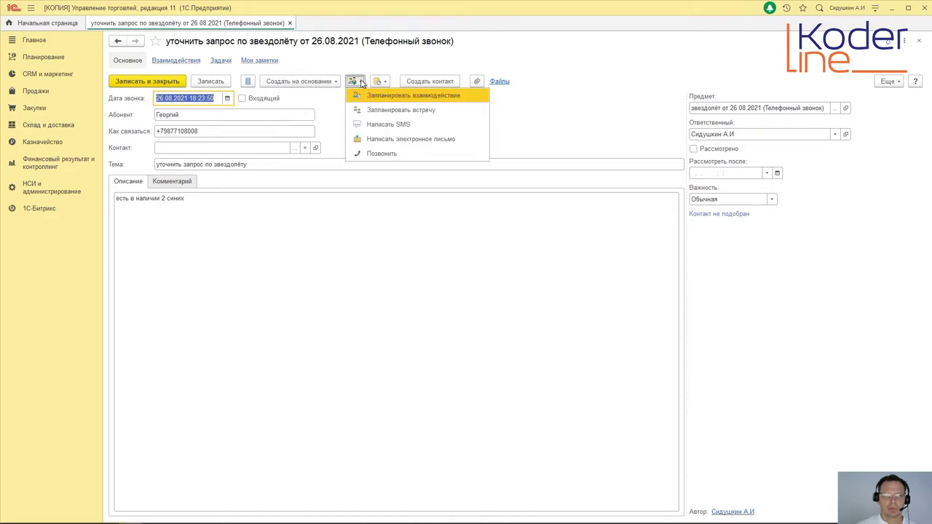
{"action": "left_click", "coordinate": [379, 139]}
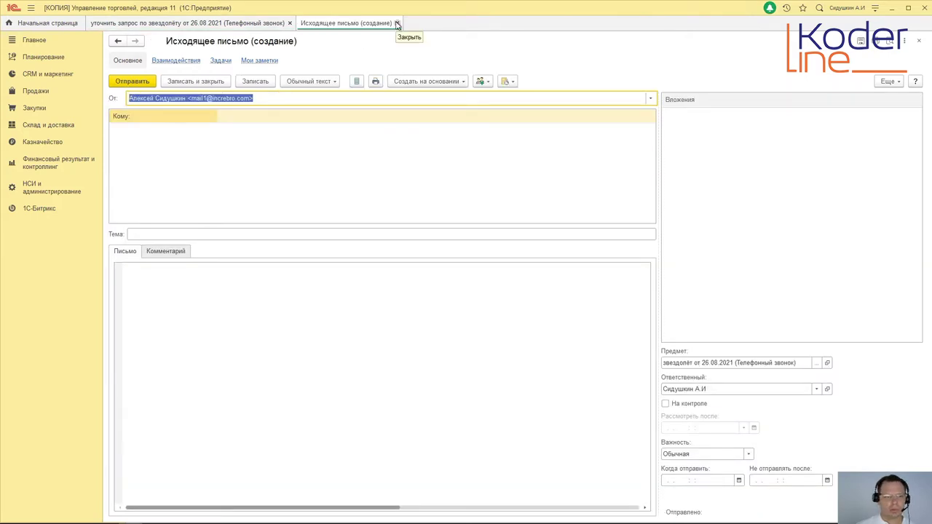
{"action": "left_click", "coordinate": [397, 24]}
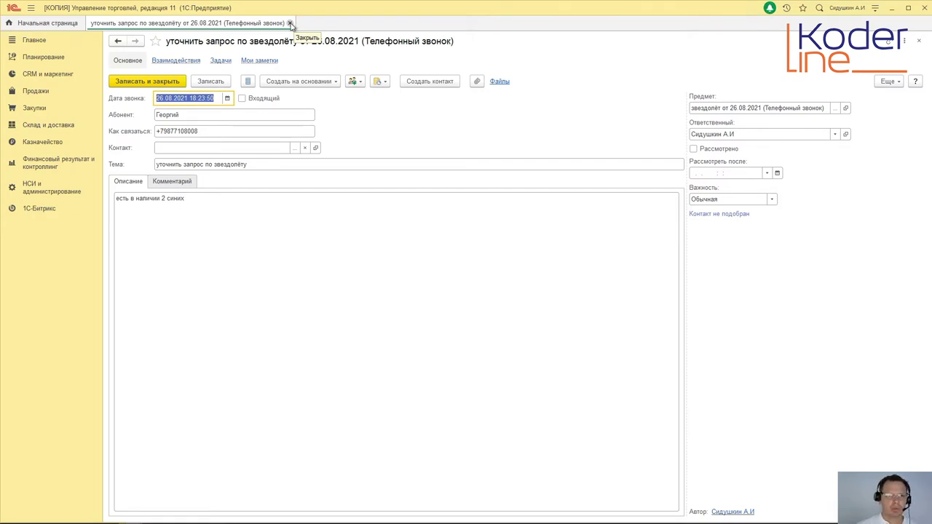
{"action": "left_click", "coordinate": [289, 23]}
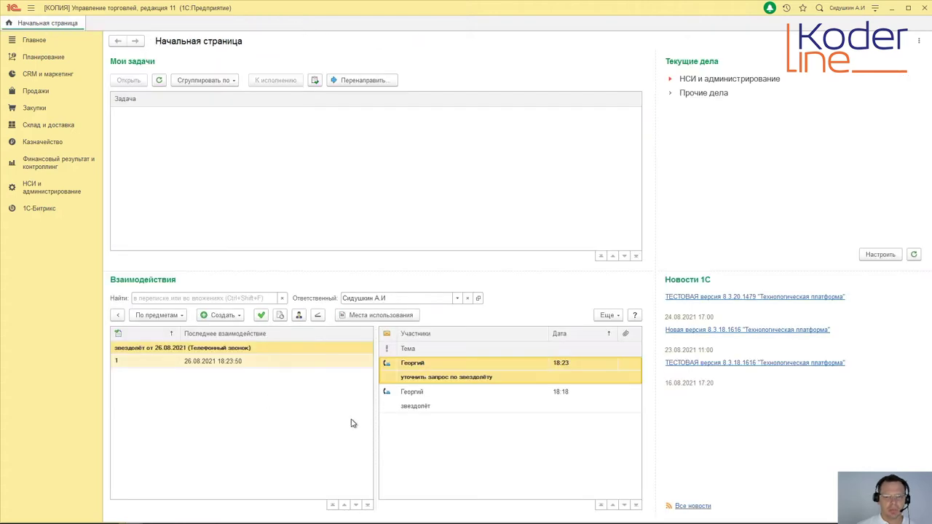
Step: Reopen the 'уточнить запрос по звездолёту' call and create a follow-up phone call from it with Позвонить
{"action": "double_click", "coordinate": [432, 372]}
{"action": "left_click", "coordinate": [324, 83]}
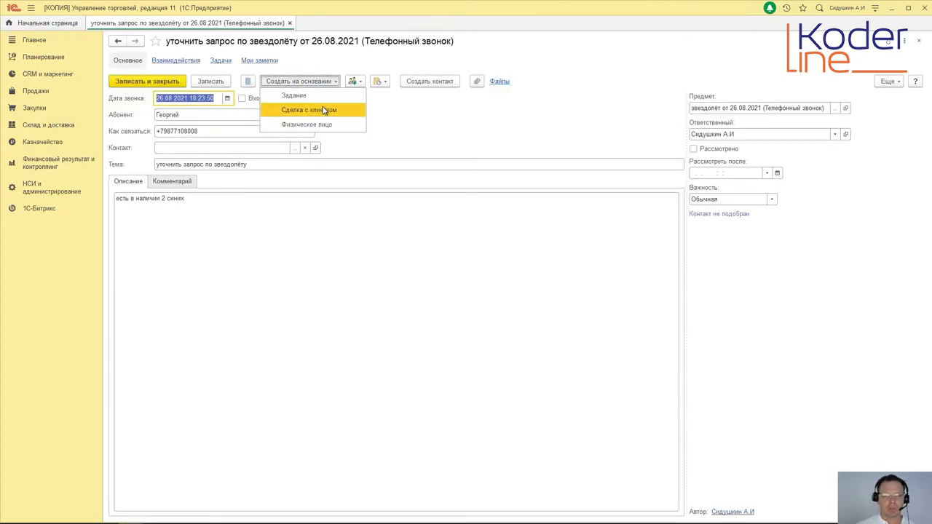
{"action": "left_click", "coordinate": [356, 83]}
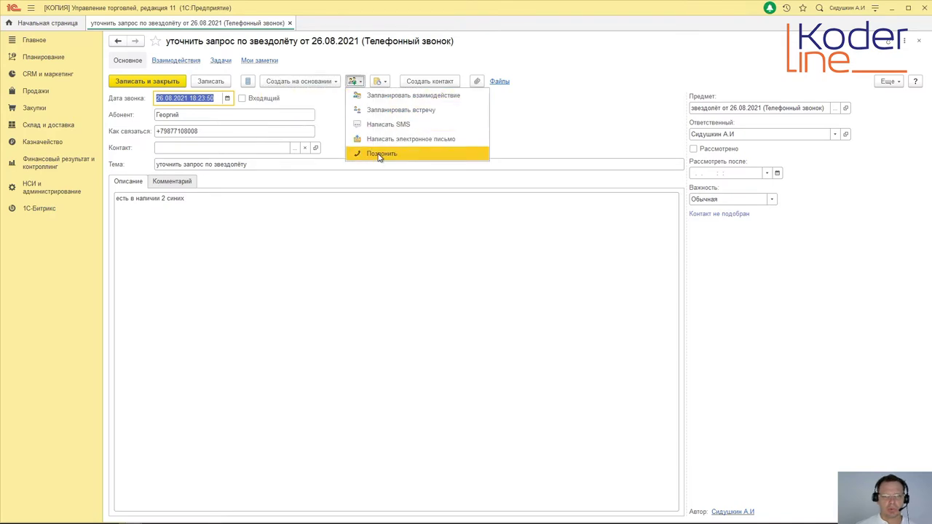
{"action": "left_click", "coordinate": [380, 154]}
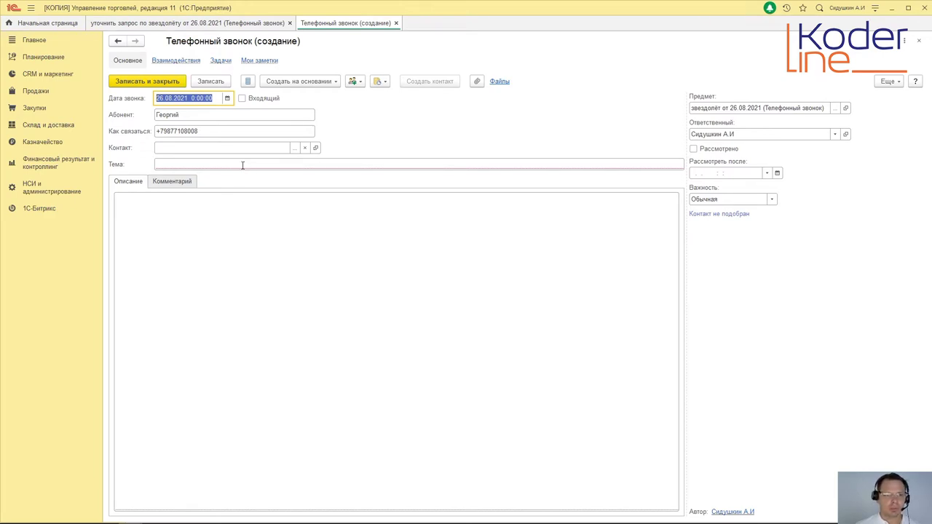
Step: Give the new call subject 'ждёт КП', mark it Входящий, and describe it as 'подготовить КП'
{"action": "left_click", "coordinate": [243, 165]}
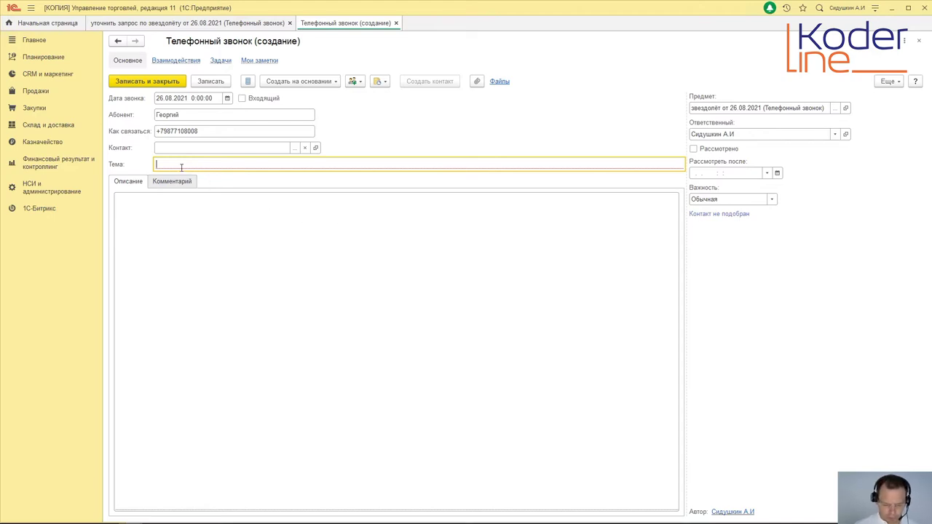
{"action": "type", "text": "ждёт КП"}
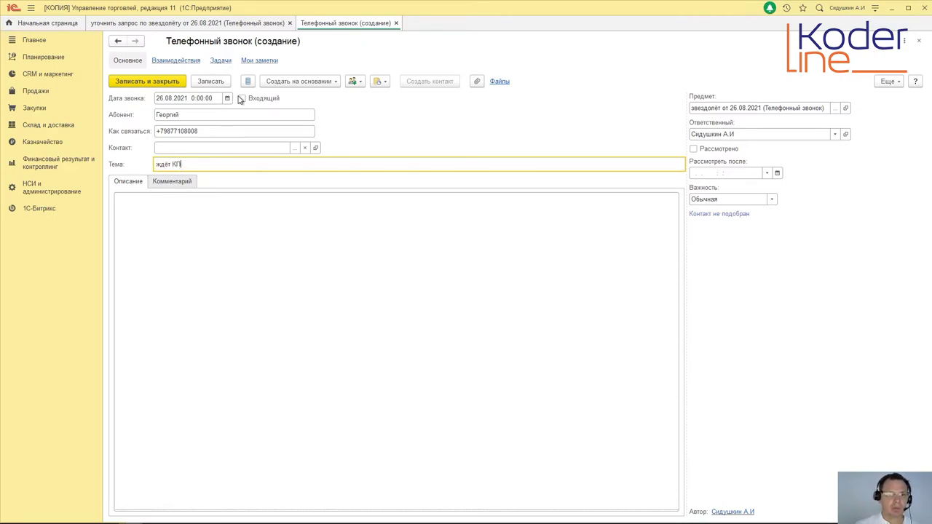
{"action": "left_click", "coordinate": [242, 98]}
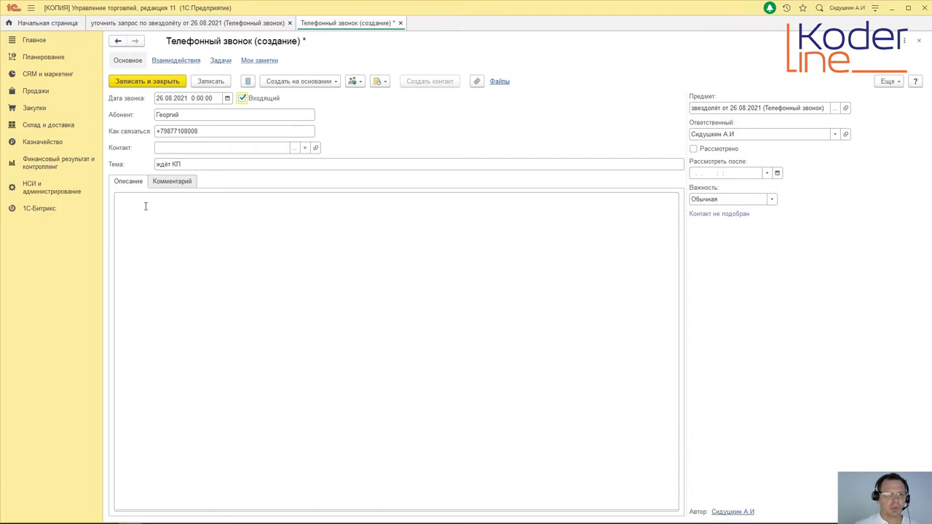
{"action": "left_click", "coordinate": [177, 212]}
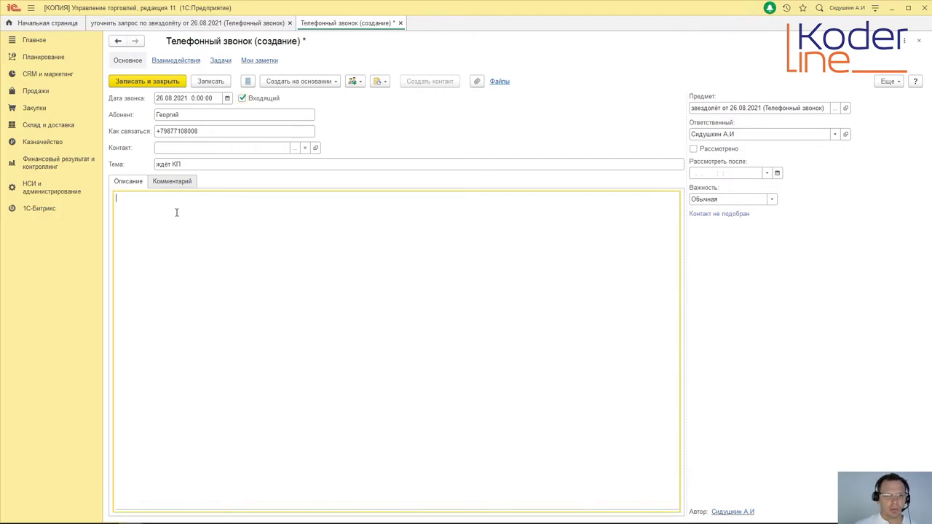
{"action": "type", "text": "подготовить"}
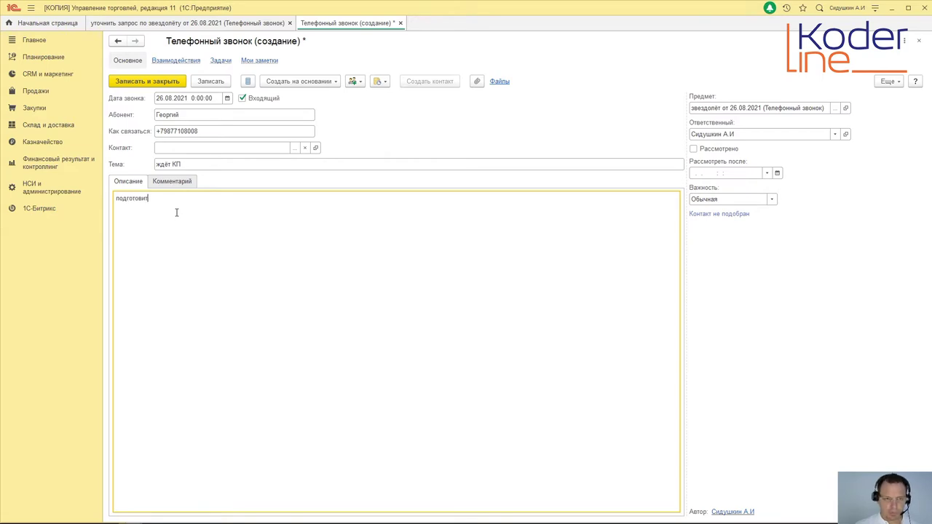
{"action": "type", "text": " КП"}
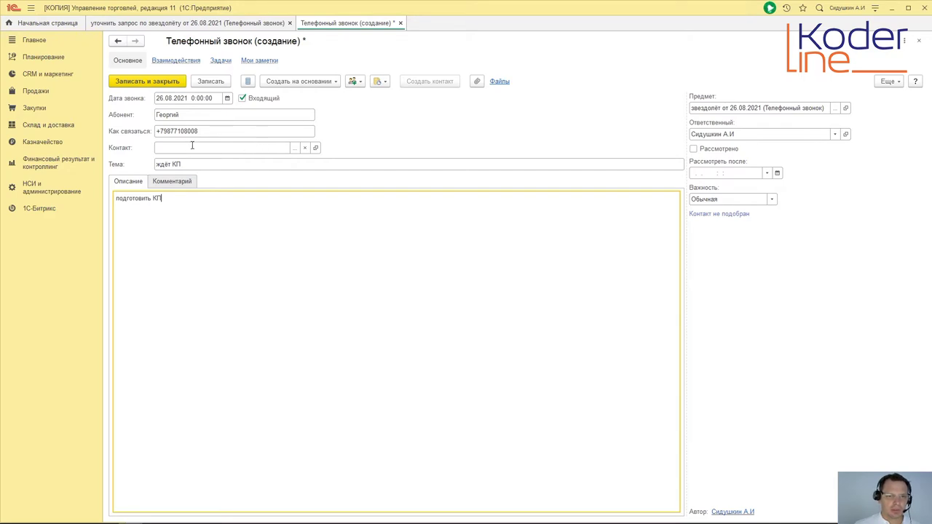
Step: Set the call's Контакт to the first contact found by phone, then save and close it
{"action": "left_click", "coordinate": [296, 150]}
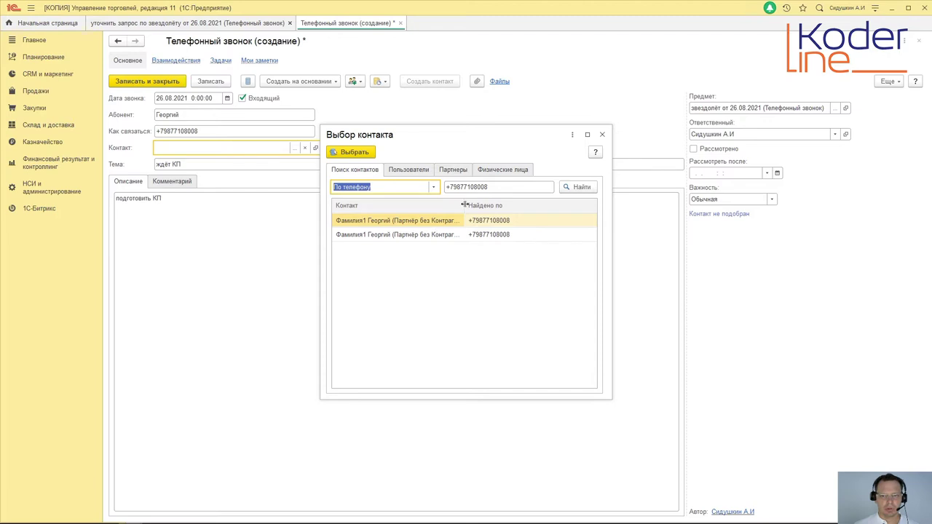
{"action": "left_click_drag", "start_coordinate": [464, 206], "coordinate": [486, 205]}
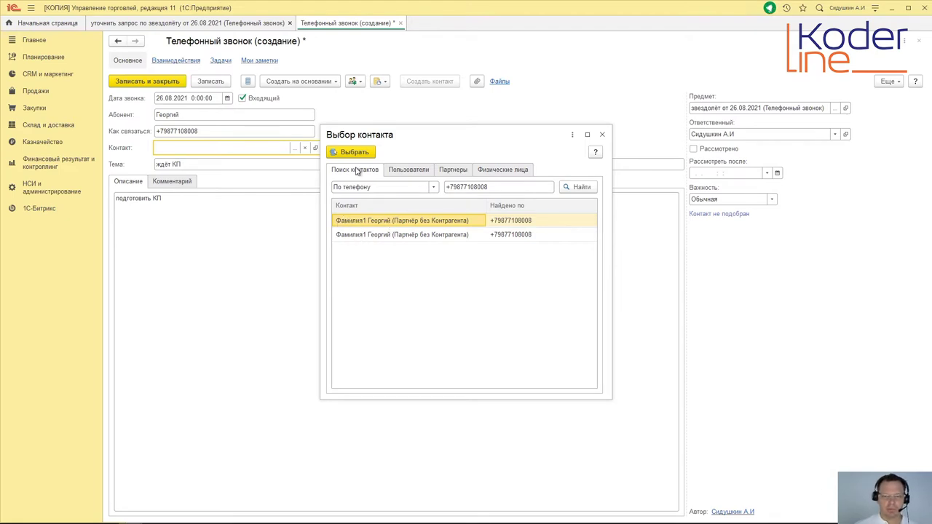
{"action": "double_click", "coordinate": [433, 222]}
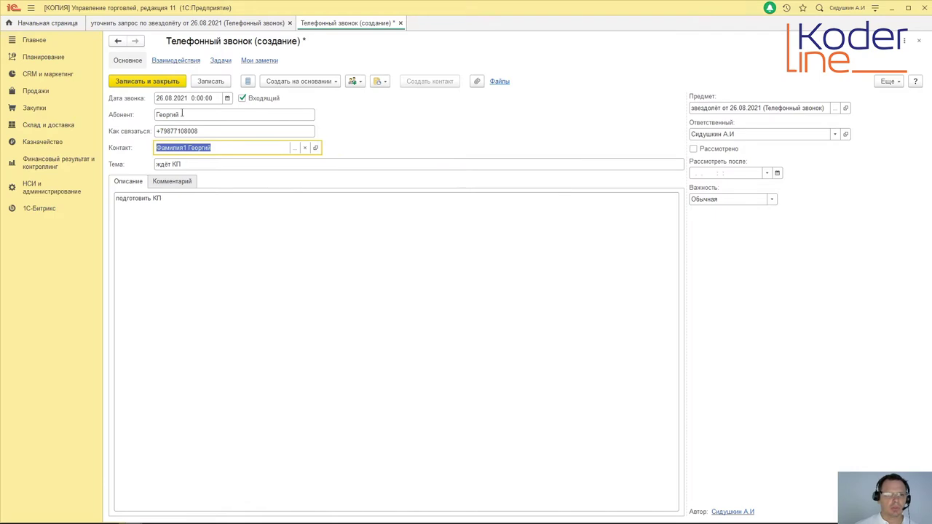
{"action": "left_click", "coordinate": [149, 83]}
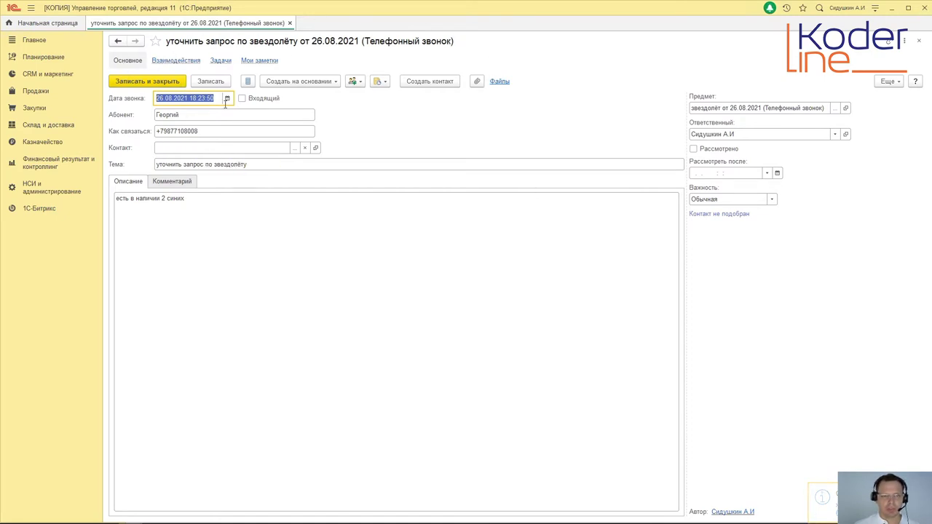
Step: Mark the original call Рассмотрено and save it, then create a client deal from the 'ждёт КП' call
{"action": "left_click", "coordinate": [694, 150]}
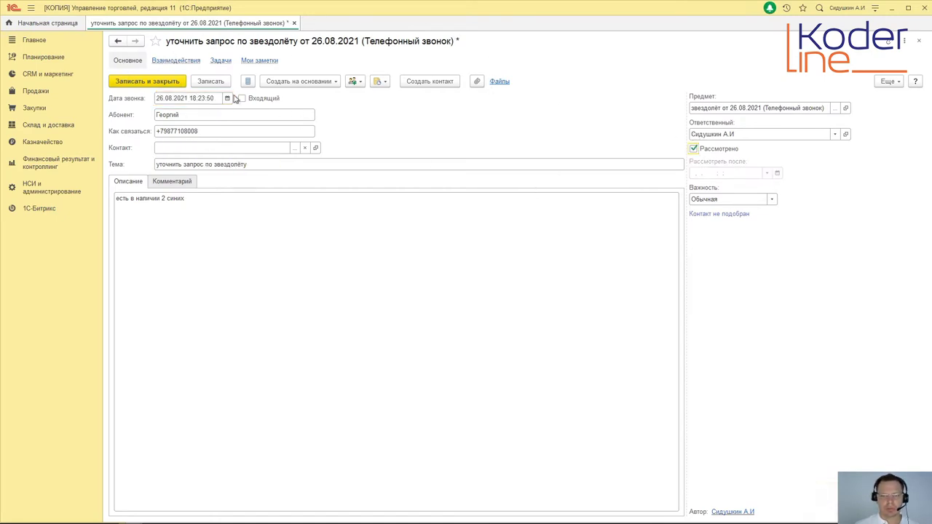
{"action": "left_click", "coordinate": [136, 86]}
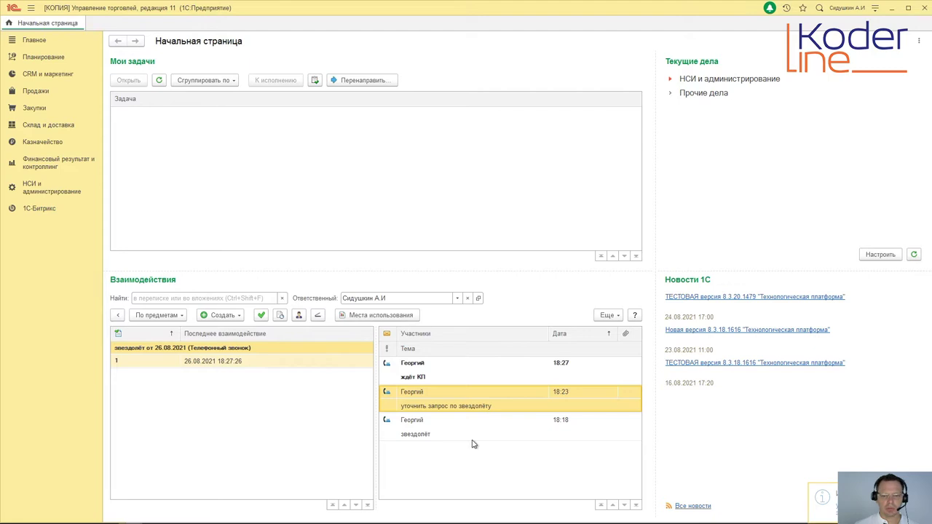
{"action": "double_click", "coordinate": [439, 375]}
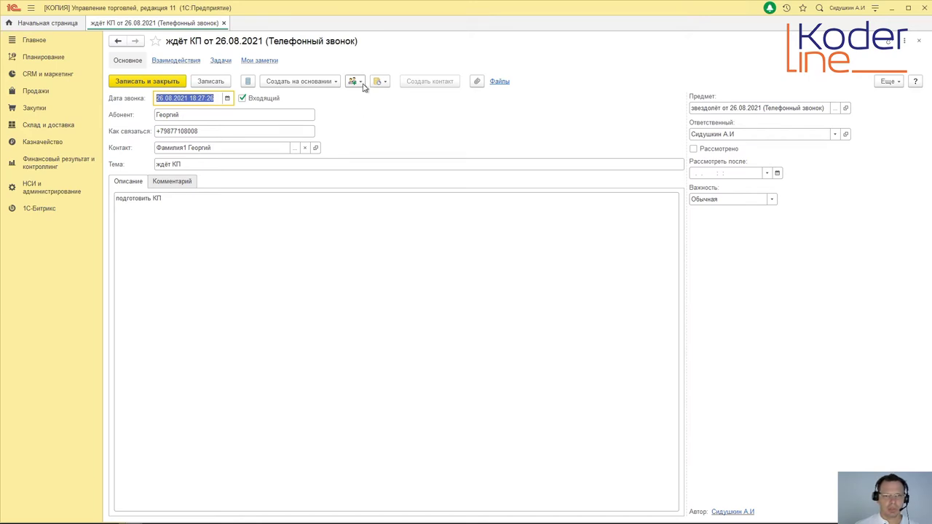
{"action": "left_click", "coordinate": [335, 81]}
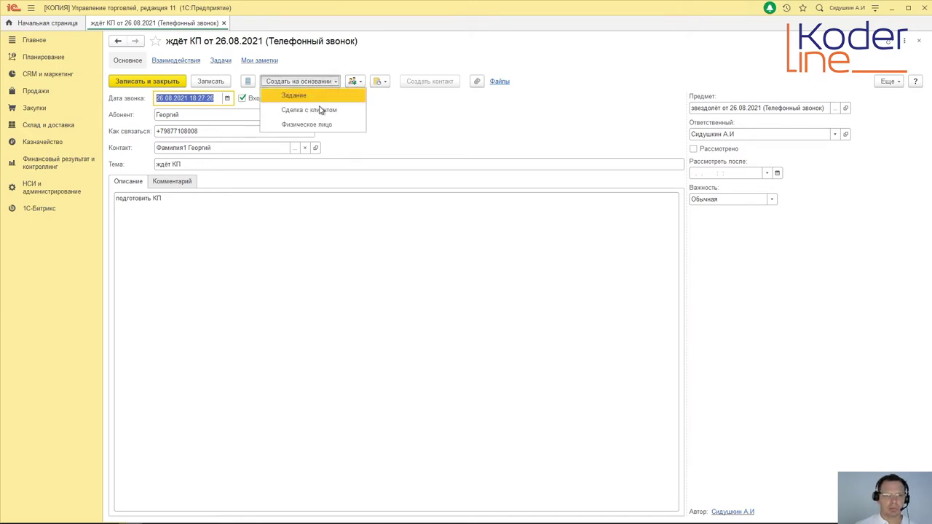
{"action": "left_click", "coordinate": [325, 109]}
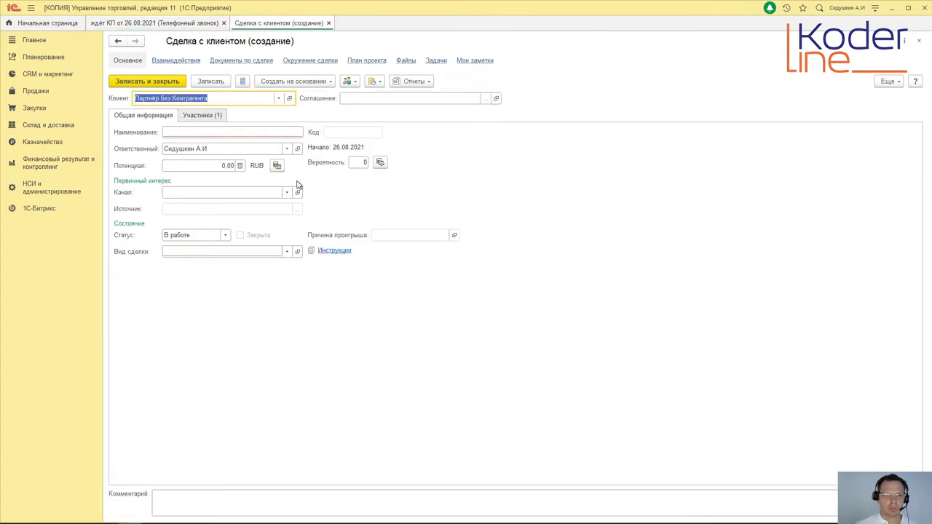
Step: Name the deal '2 Синих птицы' and set its first-interest channel to sms-рассылка
{"action": "left_click", "coordinate": [193, 134]}
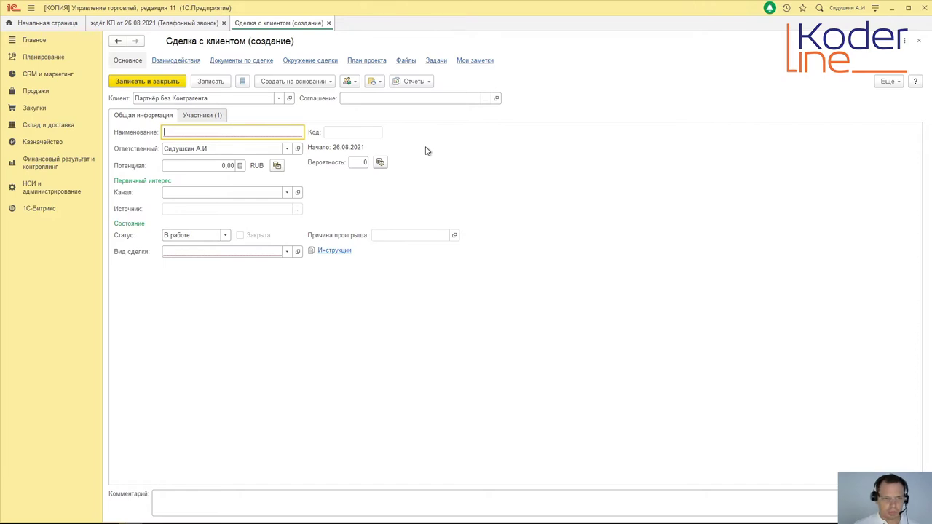
{"action": "type", "text": "2"}
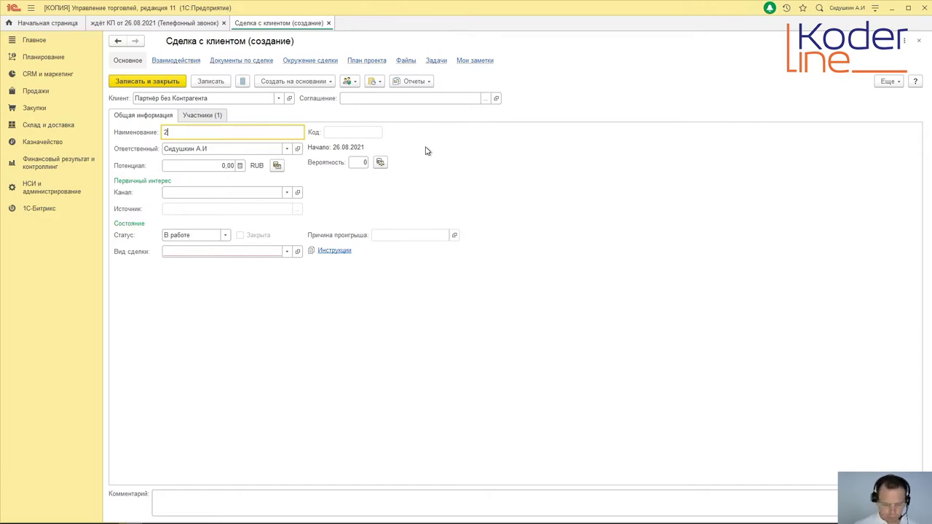
{"action": "type", "text": " Синих птицы"}
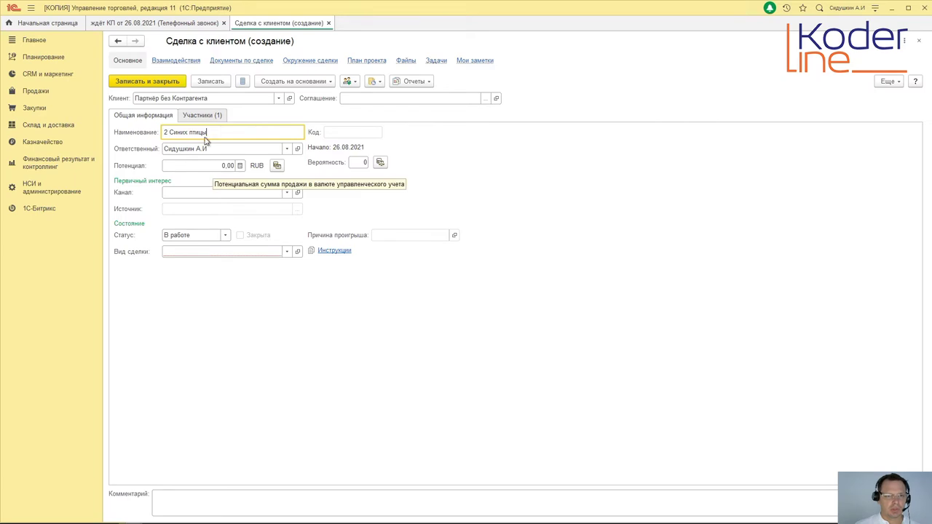
{"action": "left_click", "coordinate": [287, 192]}
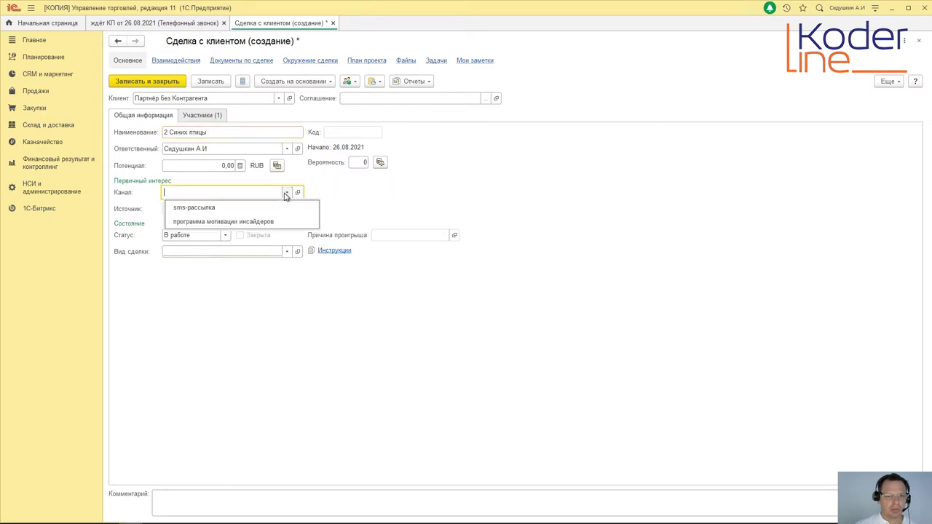
{"action": "left_click", "coordinate": [237, 209]}
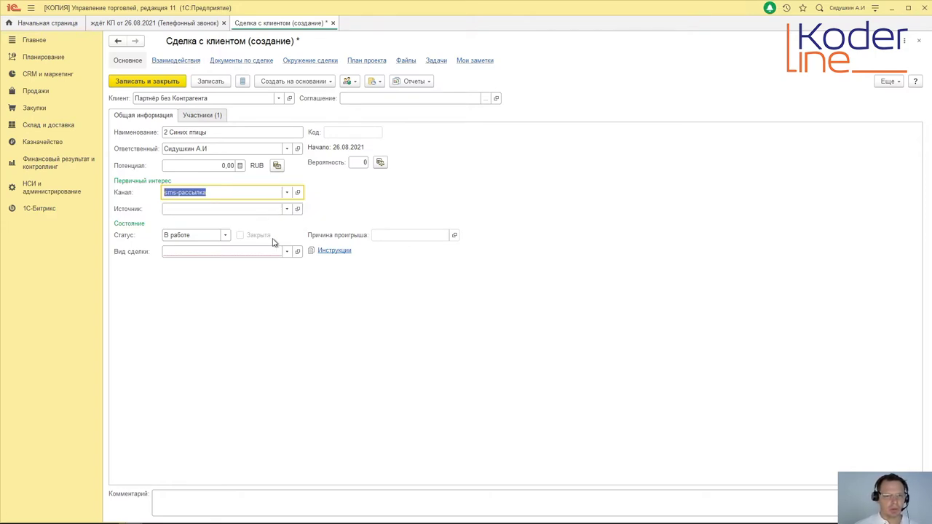
{"action": "left_click", "coordinate": [286, 212]}
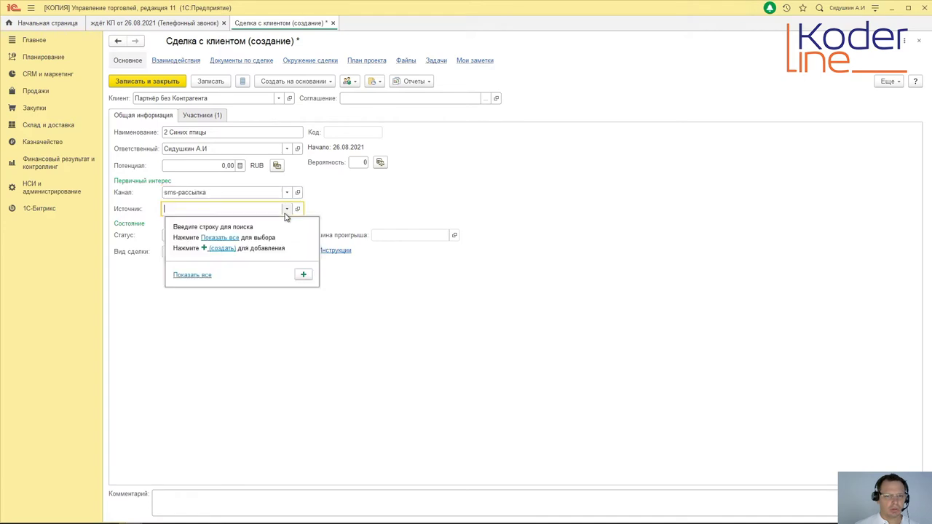
{"action": "left_click", "coordinate": [191, 275]}
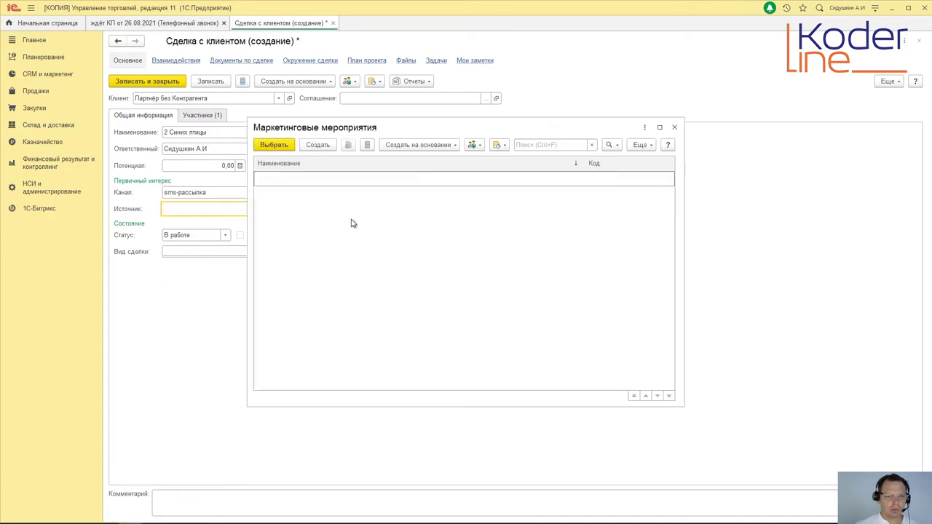
{"action": "left_click", "coordinate": [674, 127]}
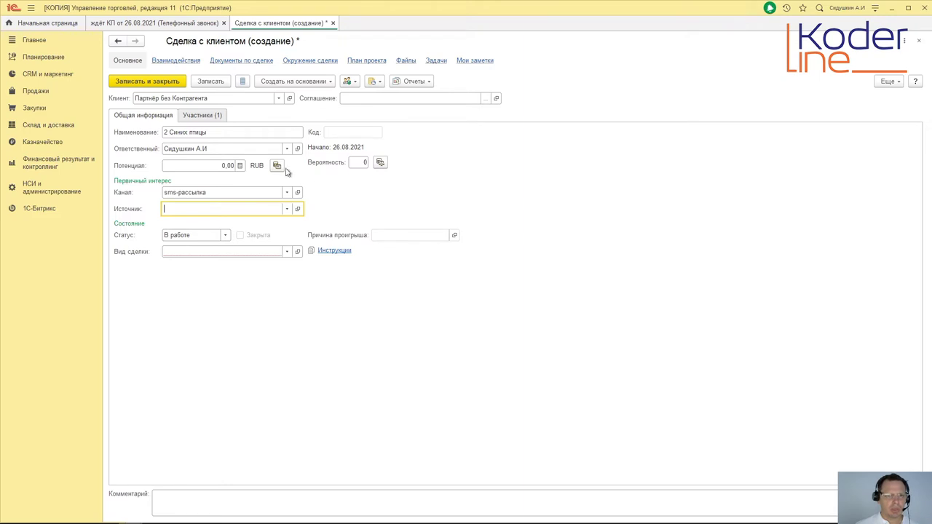
{"action": "left_click", "coordinate": [195, 117]}
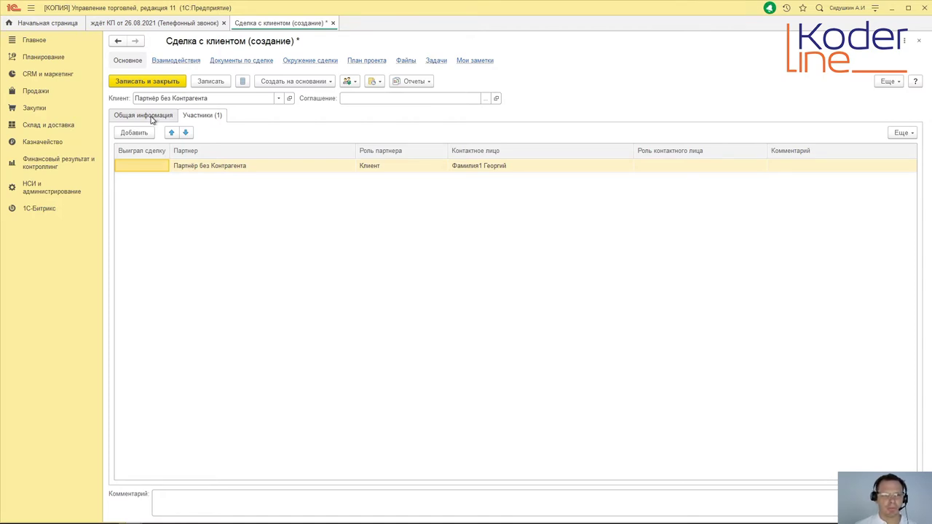
{"action": "left_click", "coordinate": [152, 118]}
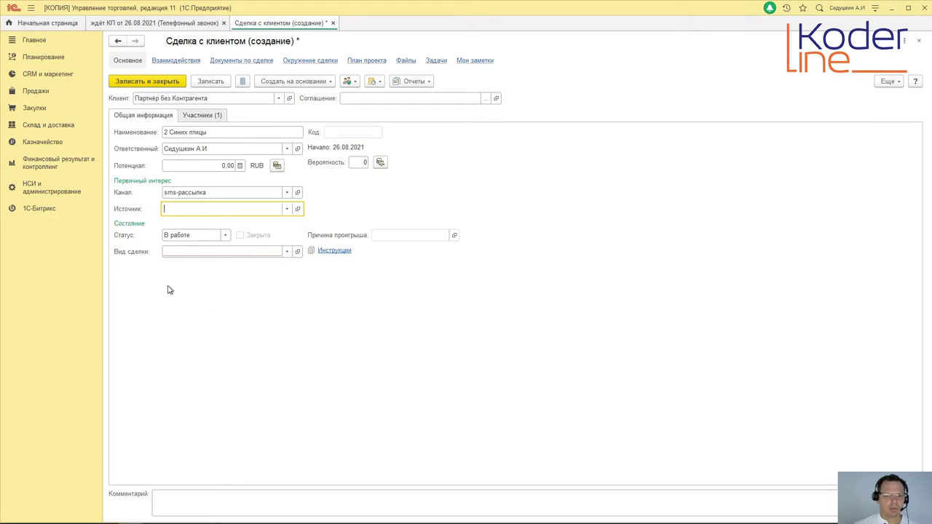
Step: Set Вид сделки to Типовая продажа and try to save and close the deal
{"action": "left_click", "coordinate": [289, 252]}
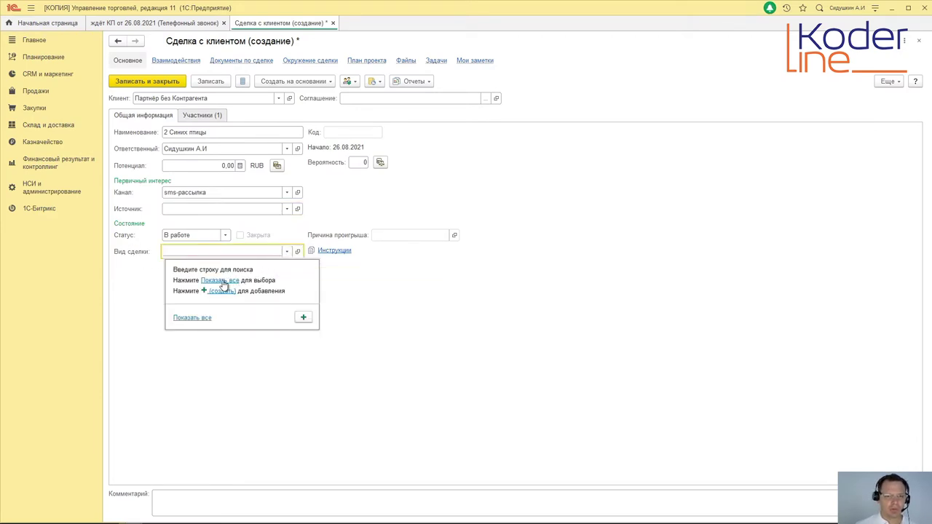
{"action": "left_click", "coordinate": [221, 281]}
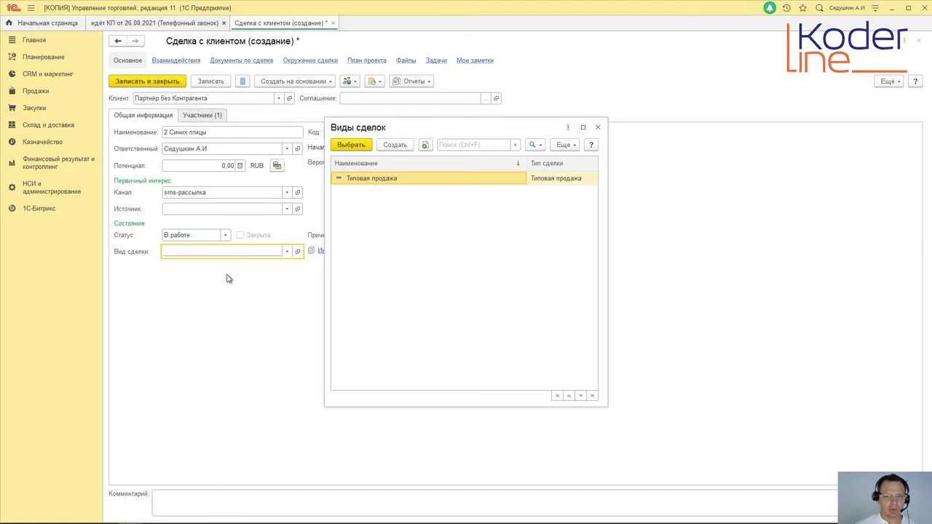
{"action": "left_click", "coordinate": [351, 145]}
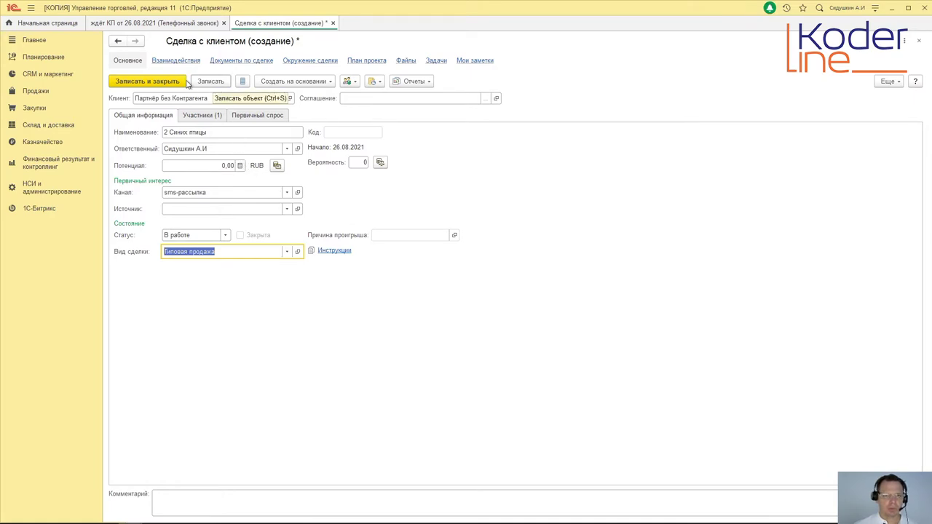
{"action": "left_click", "coordinate": [183, 82]}
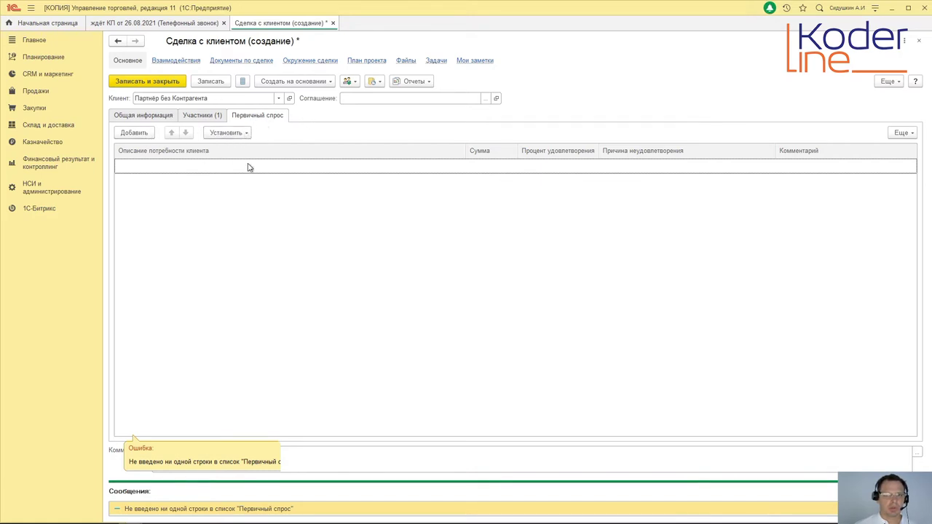
Step: Add a Первичный спрос row '2 звездолёта Синяя птица' worth 400 000,00 and save the deal
{"action": "left_click", "coordinate": [138, 136]}
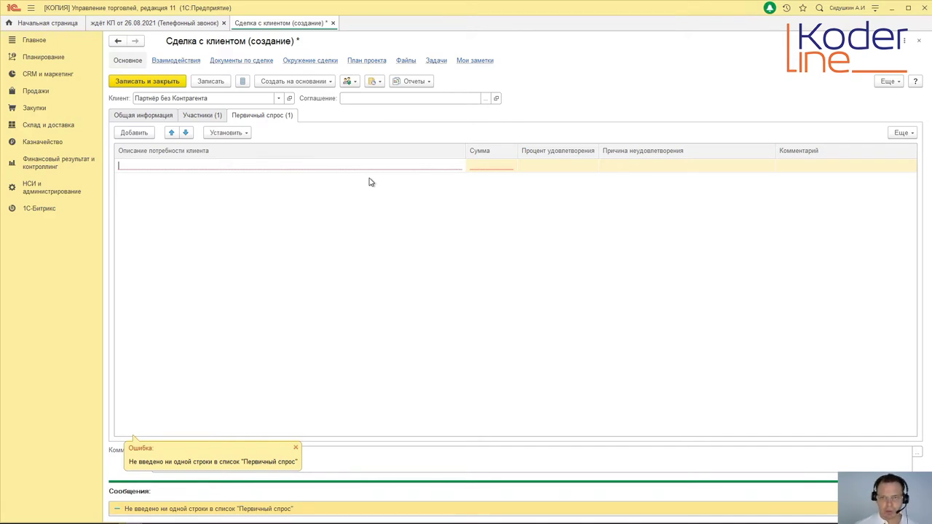
{"action": "type", "text": "2"}
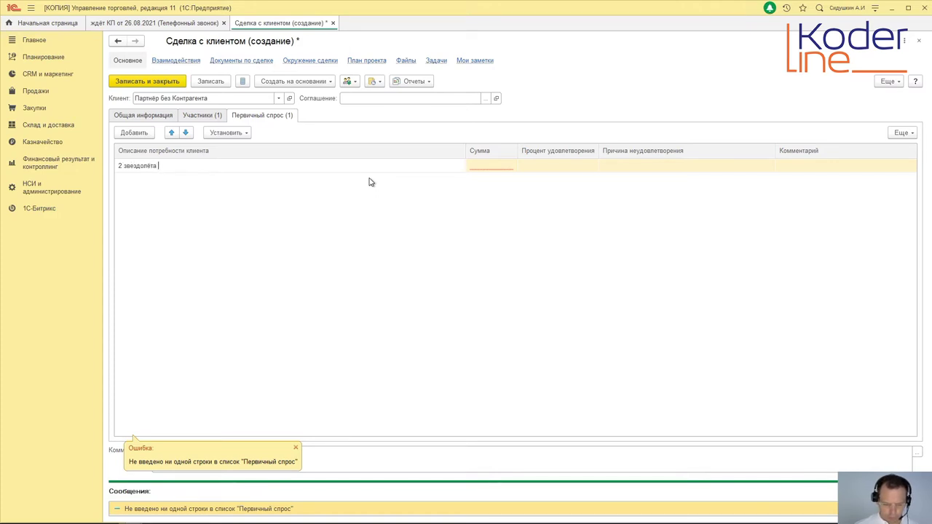
{"action": "type", "text": "звездолёта Синяя птица"}
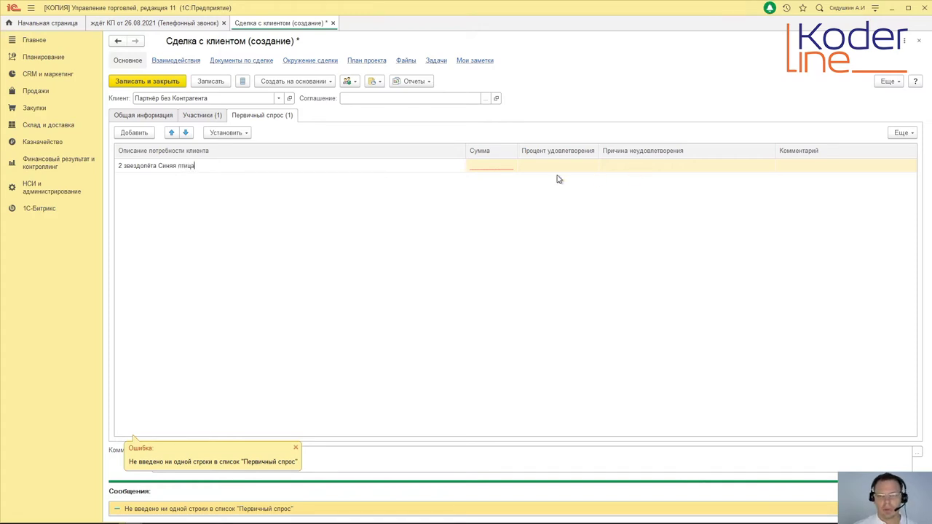
{"action": "left_click", "coordinate": [489, 167]}
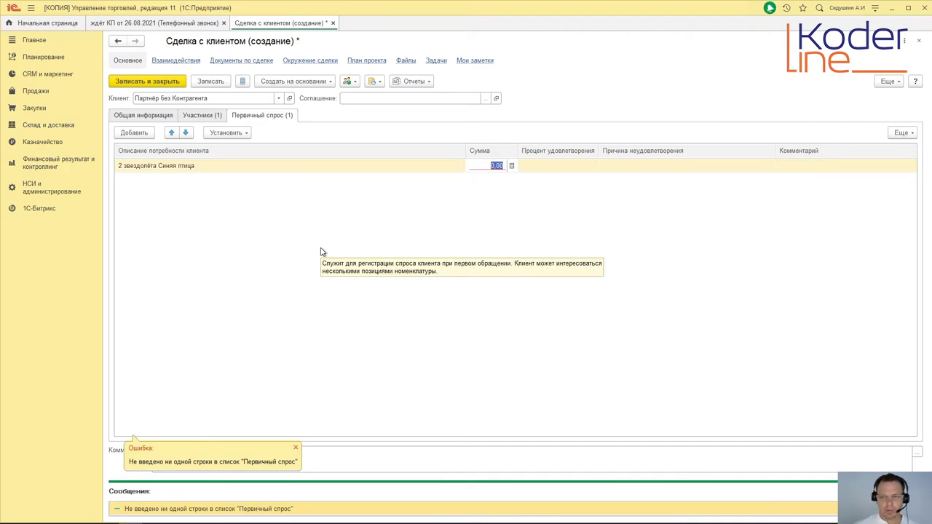
{"action": "type", "text": "400 0"}
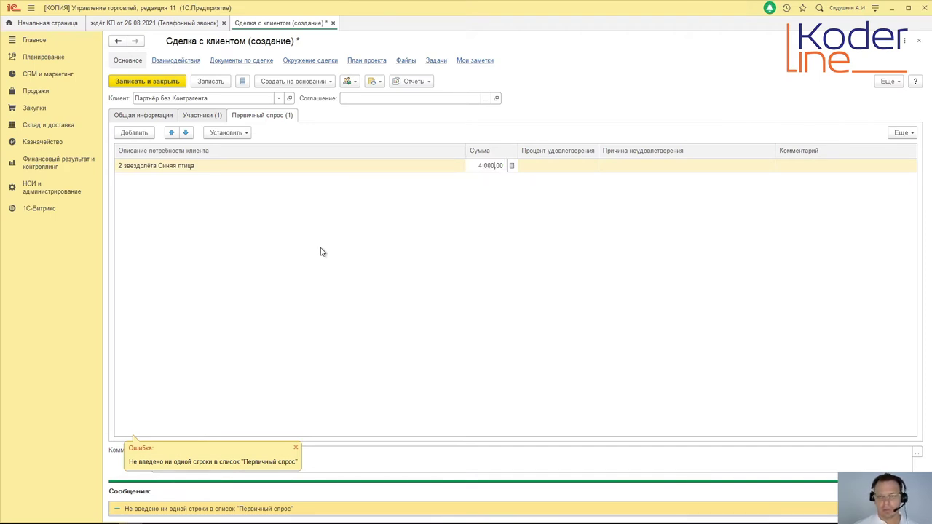
{"action": "type", "text": "00"}
{"action": "key", "text": "Tab"}
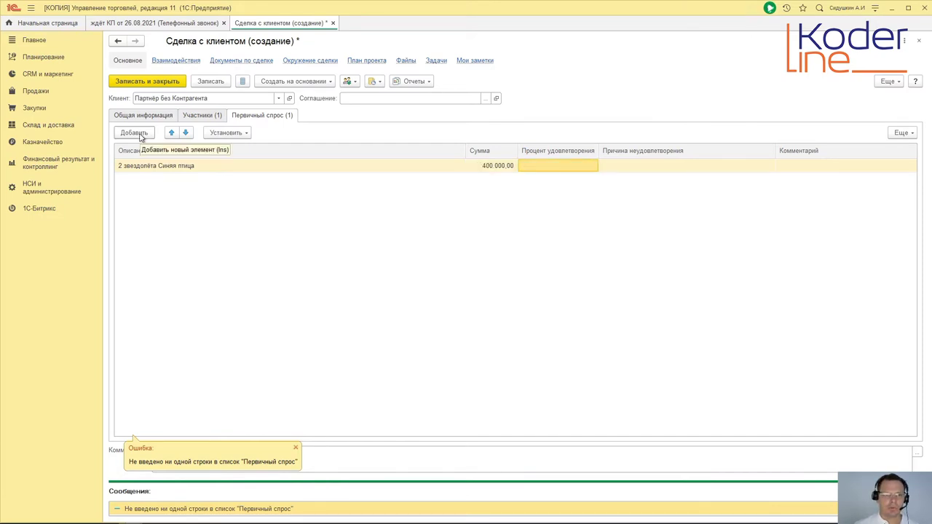
{"action": "left_click", "coordinate": [213, 84]}
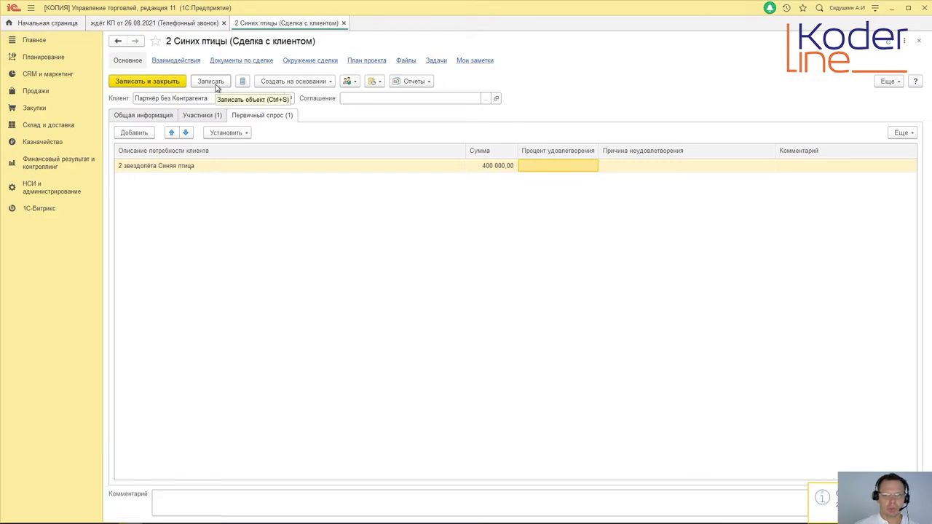
Step: Save and close the '2 Синих птицы' deal, then mark the 'ждёт КП' call reviewed and save it
{"action": "left_click", "coordinate": [147, 81]}
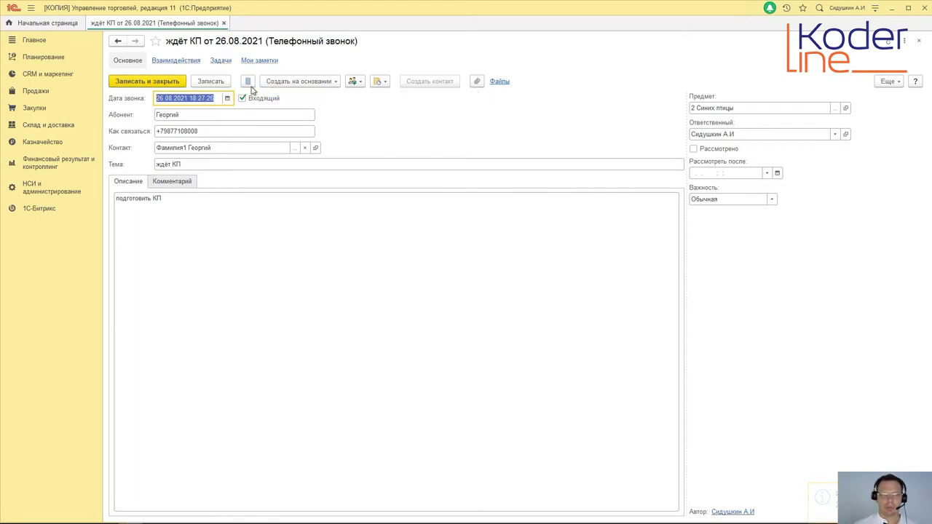
{"action": "left_click", "coordinate": [694, 150]}
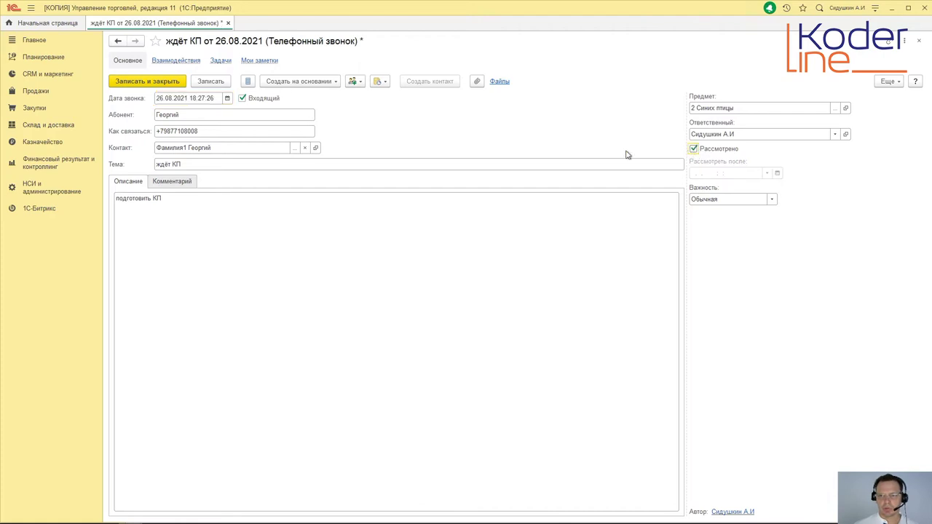
{"action": "left_click", "coordinate": [146, 82]}
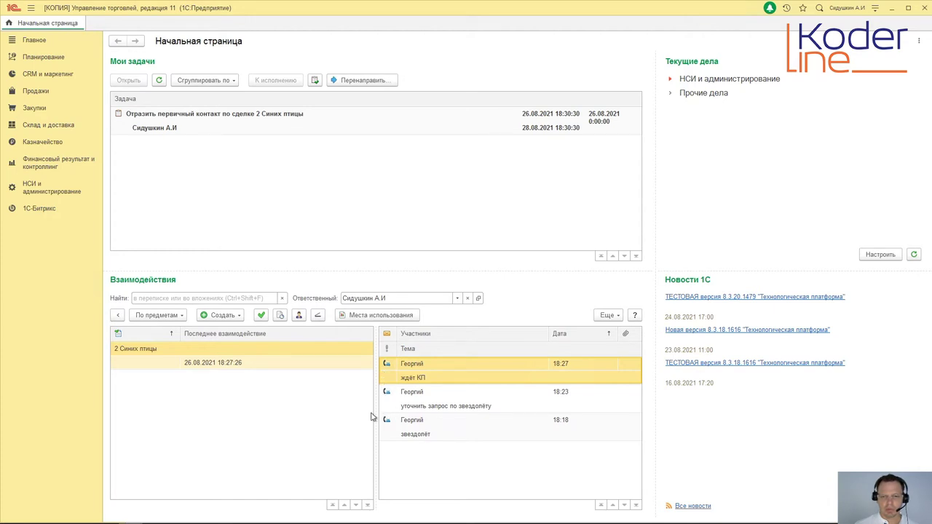
Step: Filter the Взаимодействия list to status К рассмотрению
{"action": "left_click", "coordinate": [609, 315]}
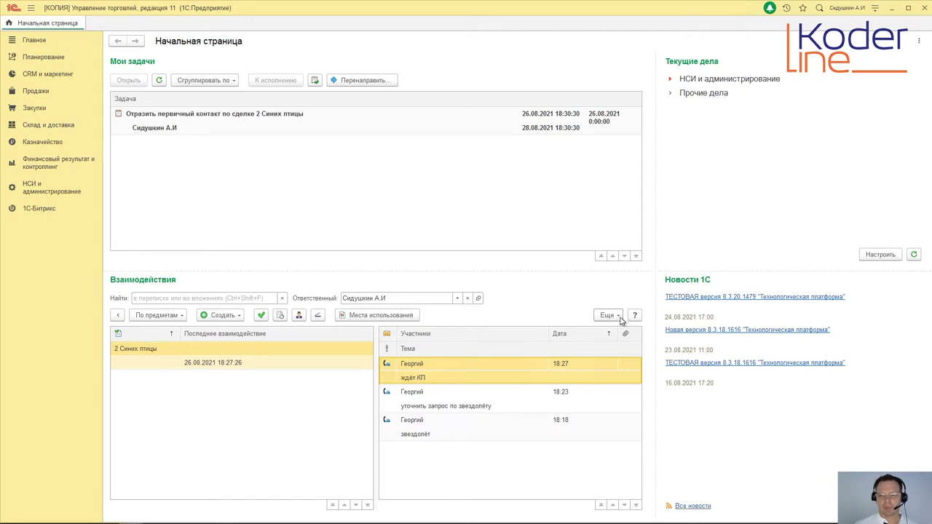
{"action": "mouse_move", "coordinate": [644, 143]}
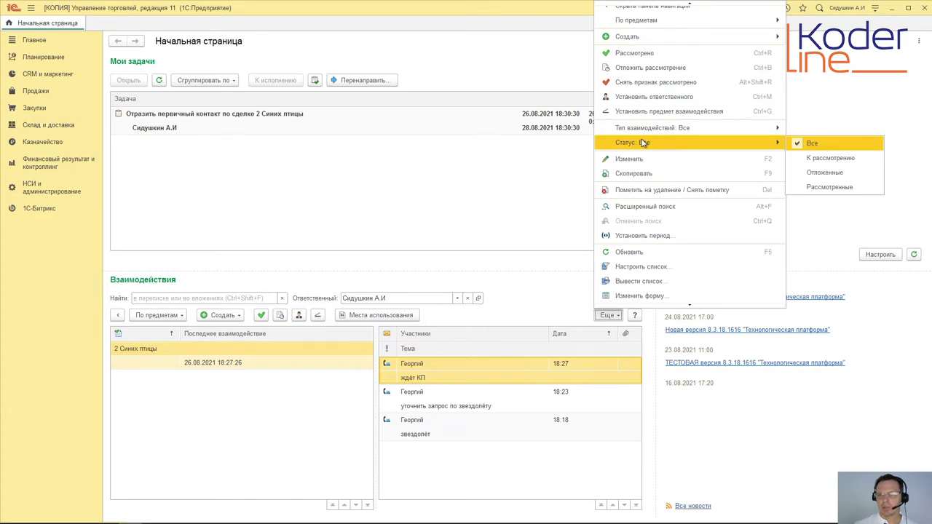
{"action": "left_click", "coordinate": [820, 162]}
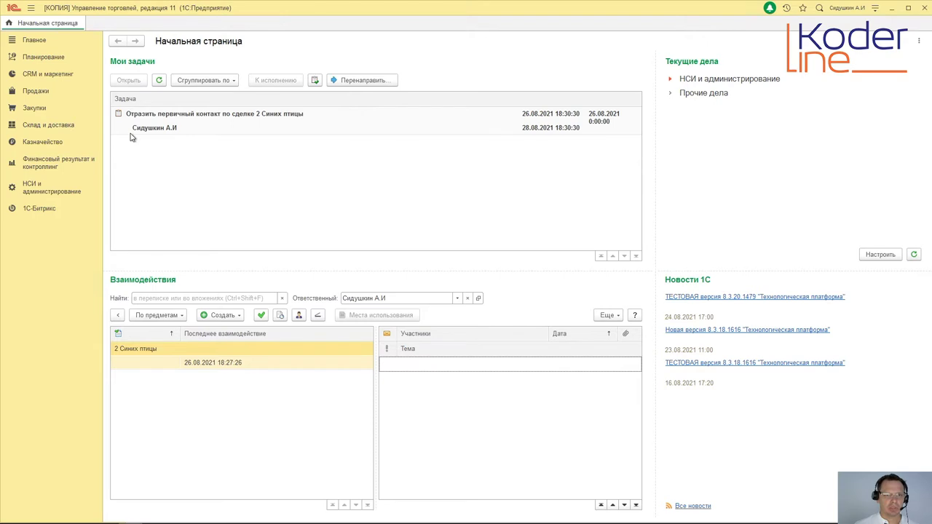
Step: Open the Отразить первичный контакт task from Мои задачи and, from it, the 2 Синих птицы deal
{"action": "left_click", "coordinate": [279, 126]}
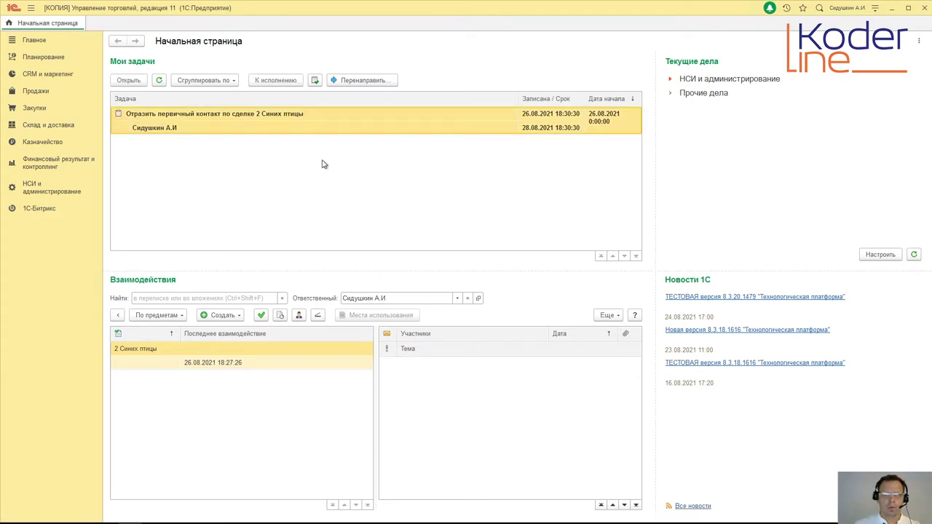
{"action": "double_click", "coordinate": [313, 125]}
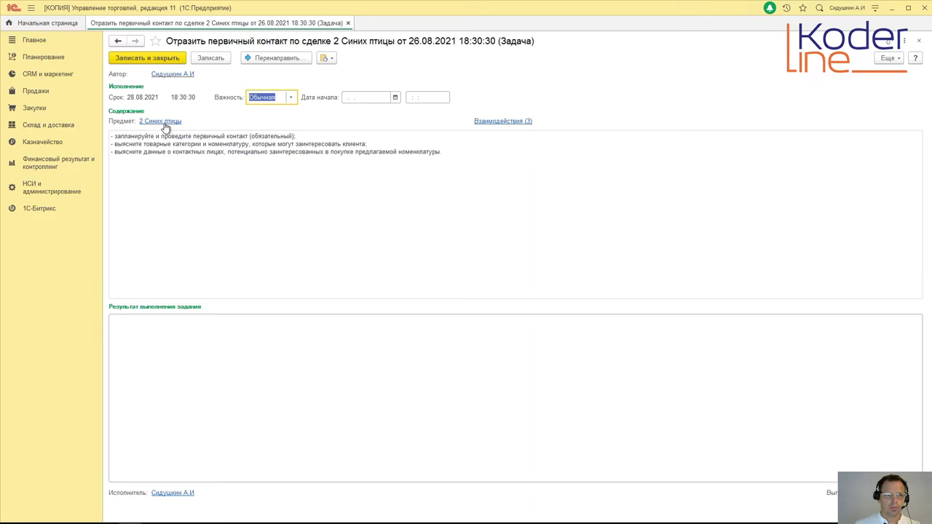
{"action": "left_click", "coordinate": [164, 121]}
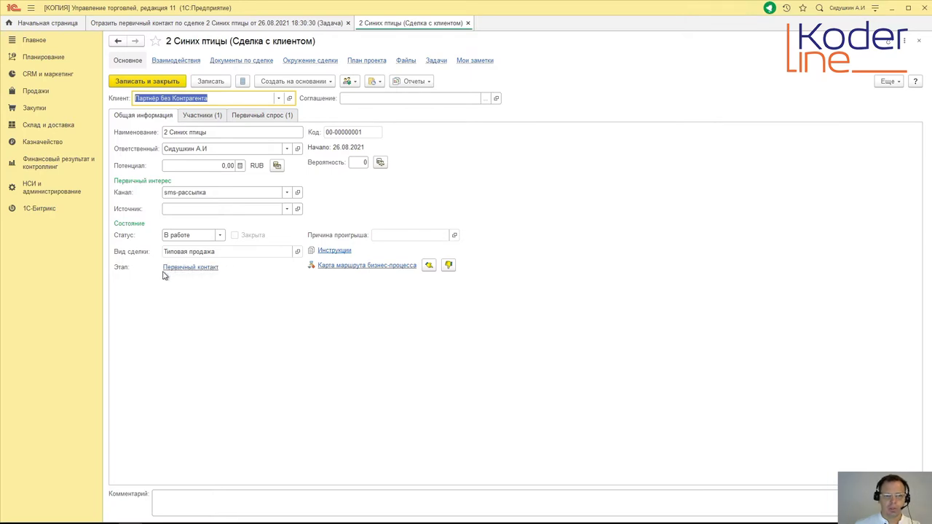
{"action": "left_click", "coordinate": [356, 267]}
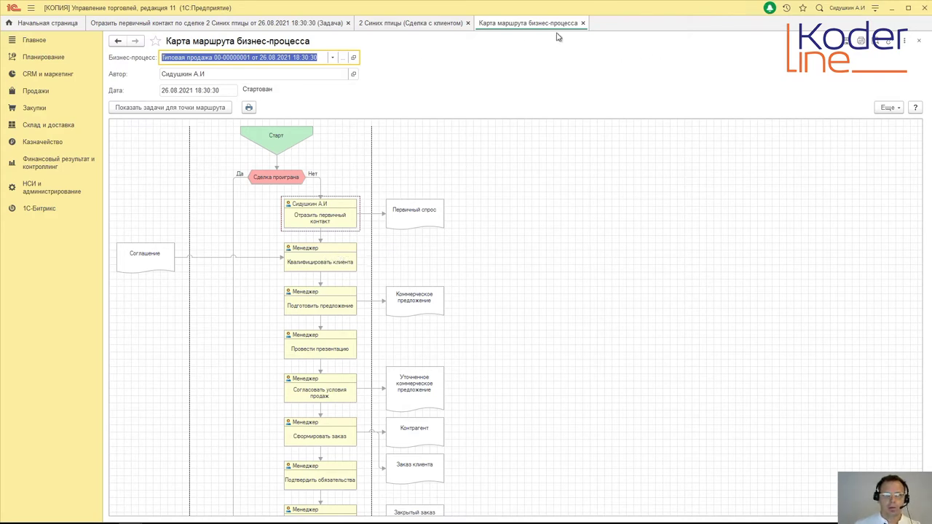
Step: Close the route map to get back to the 2 Синих птицы deal
{"action": "left_click", "coordinate": [582, 23]}
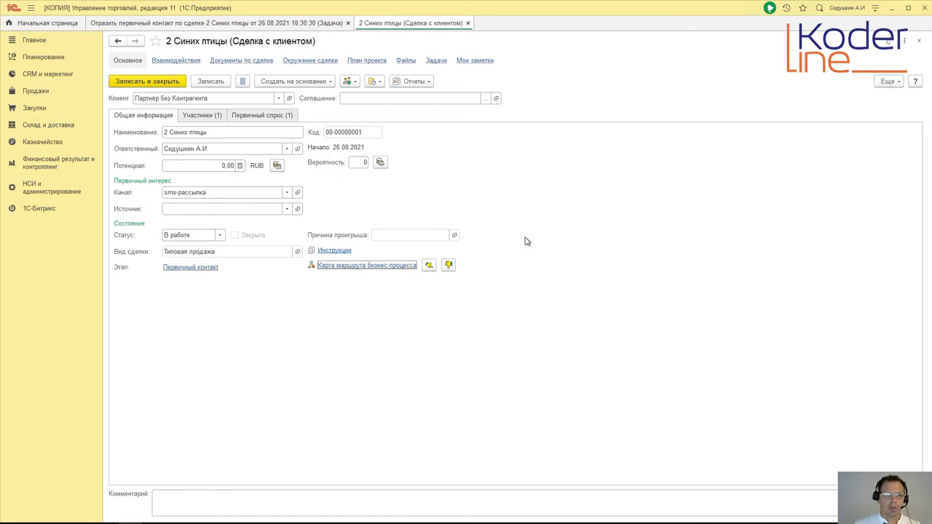
Step: Review the deal's participants and Первичный спрос, close it, and check the task's three interactions
{"action": "left_click", "coordinate": [212, 119]}
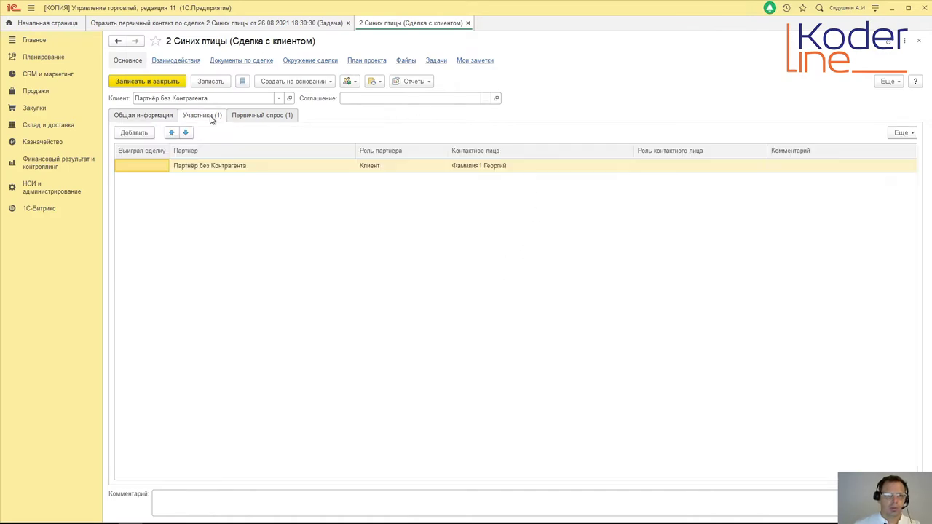
{"action": "left_click", "coordinate": [248, 118]}
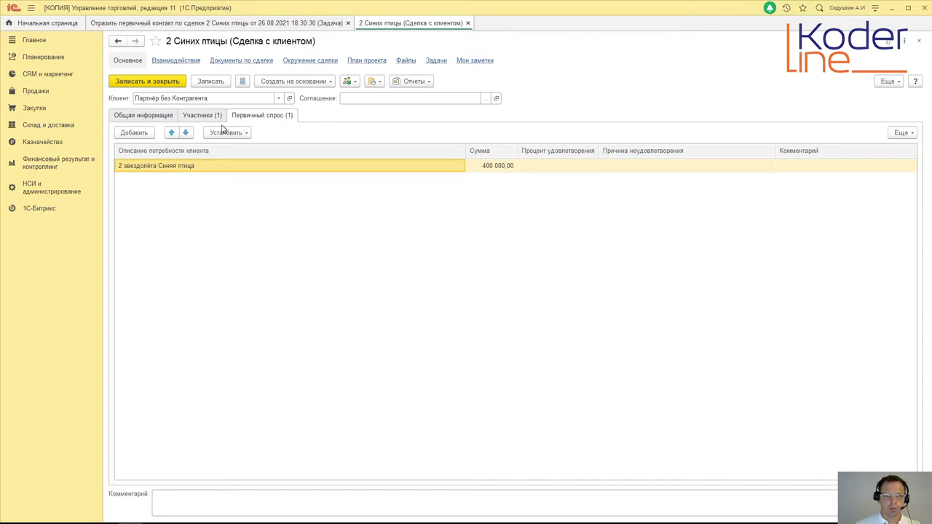
{"action": "left_click", "coordinate": [467, 23]}
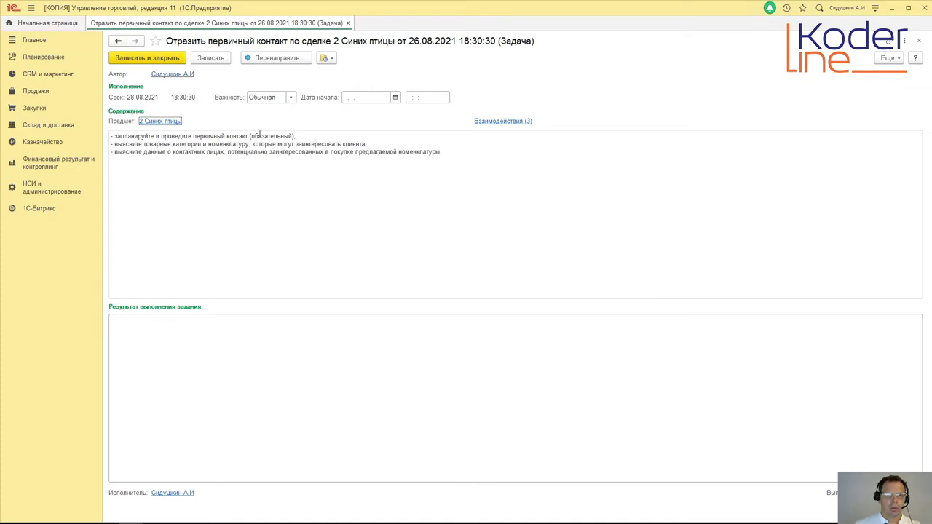
{"action": "left_click", "coordinate": [499, 124]}
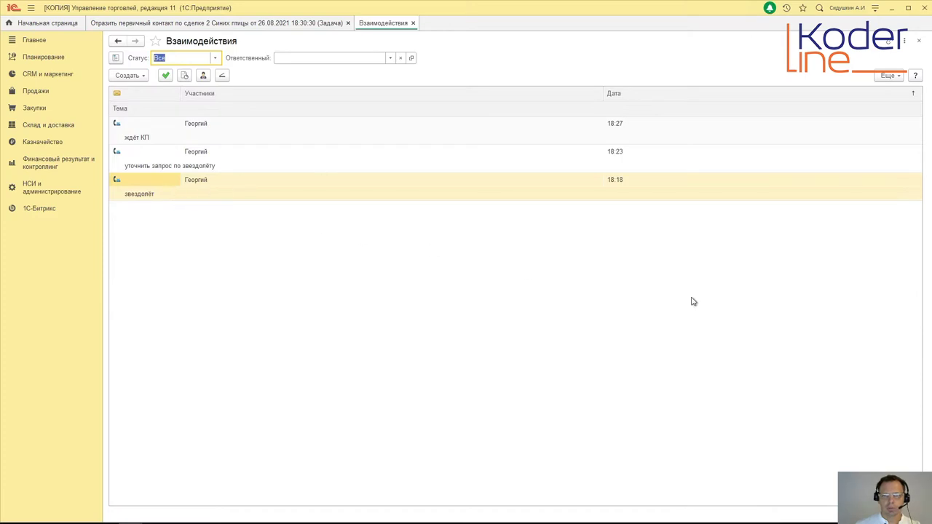
{"action": "left_click", "coordinate": [413, 23]}
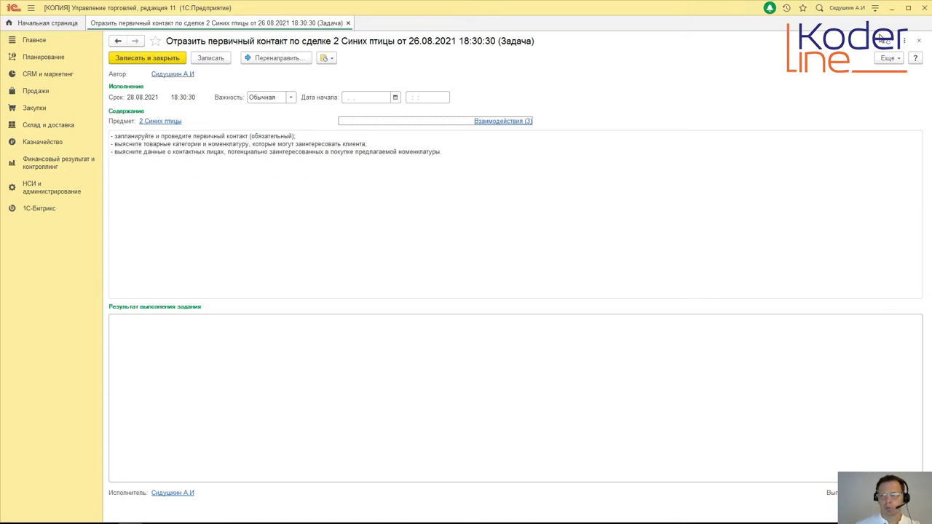
Step: Complete the Отразить первичный контакт task with completion date 26.08.2021
{"action": "left_click", "coordinate": [908, 8]}
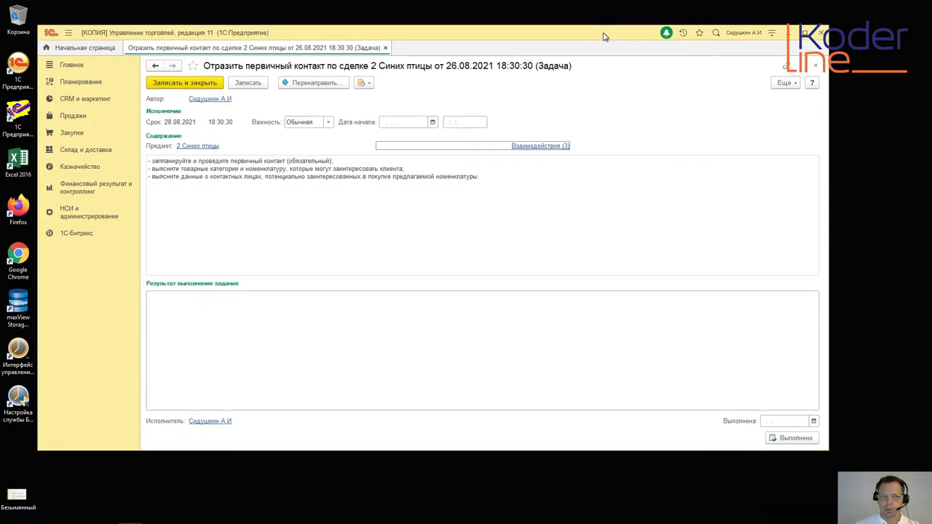
{"action": "left_click_drag", "start_coordinate": [603, 37], "coordinate": [618, 34]}
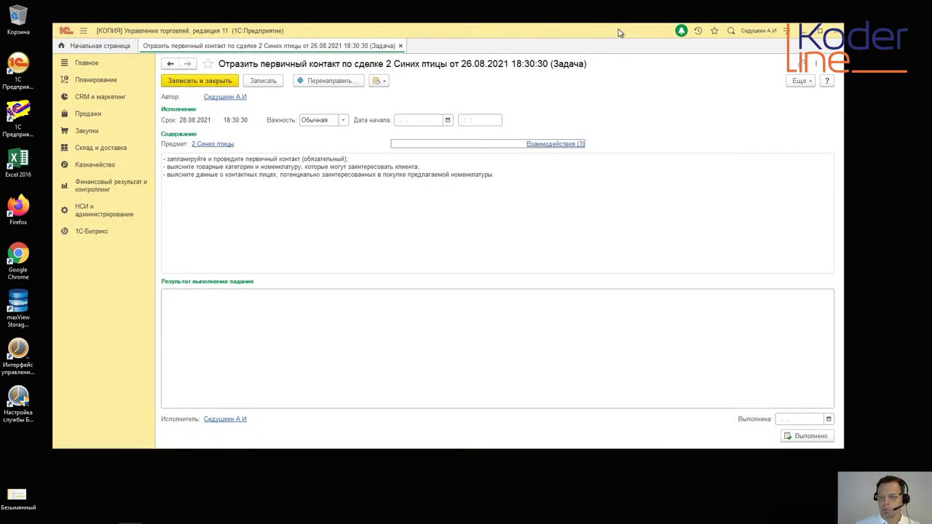
{"action": "left_click", "coordinate": [829, 418]}
{"action": "left_click", "coordinate": [867, 385]}
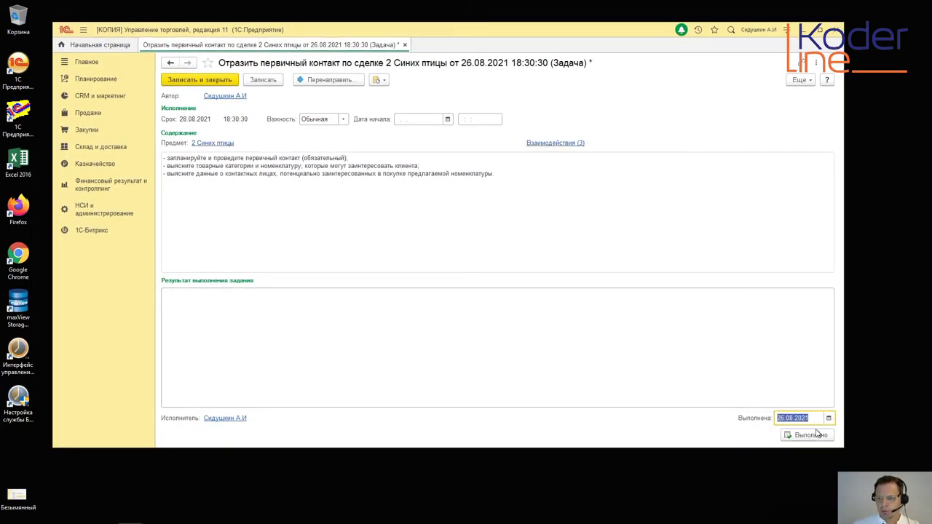
{"action": "left_click", "coordinate": [811, 435]}
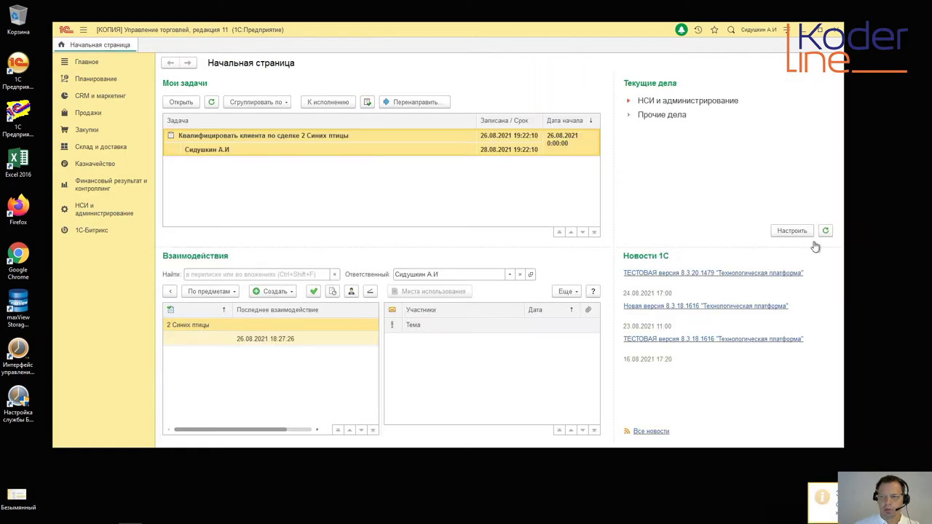
Step: Open the Квалифицировать клиента task and, from its Предмет, the 2 Синих птицы deal
{"action": "left_click", "coordinate": [819, 30]}
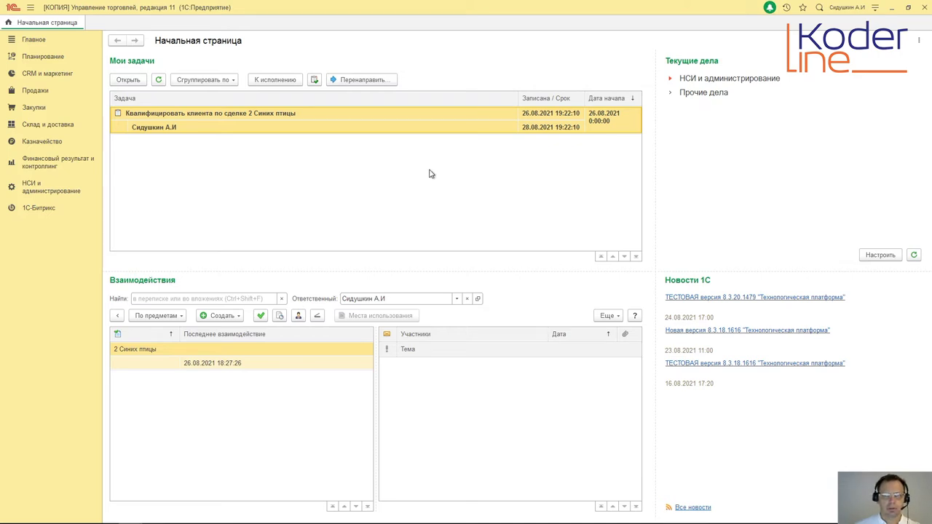
{"action": "double_click", "coordinate": [394, 127]}
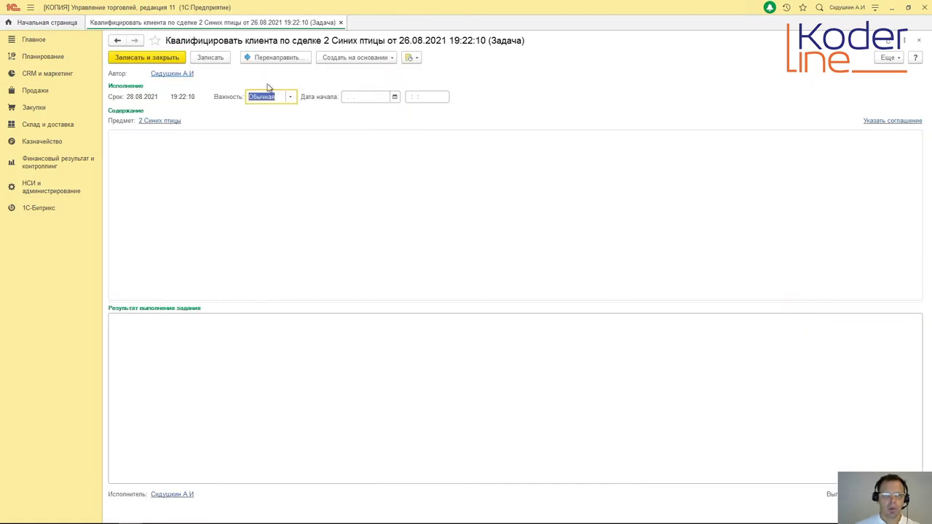
{"action": "left_click", "coordinate": [158, 121]}
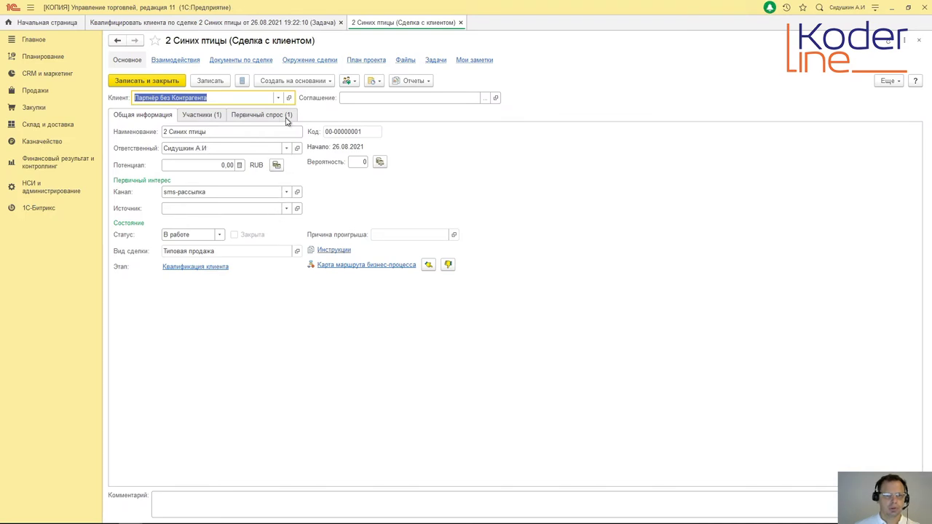
Step: Browse the Партнёр без Контрагента card's addresses, other info and contact persons, then its Взаимосвязи
{"action": "left_click", "coordinate": [288, 98]}
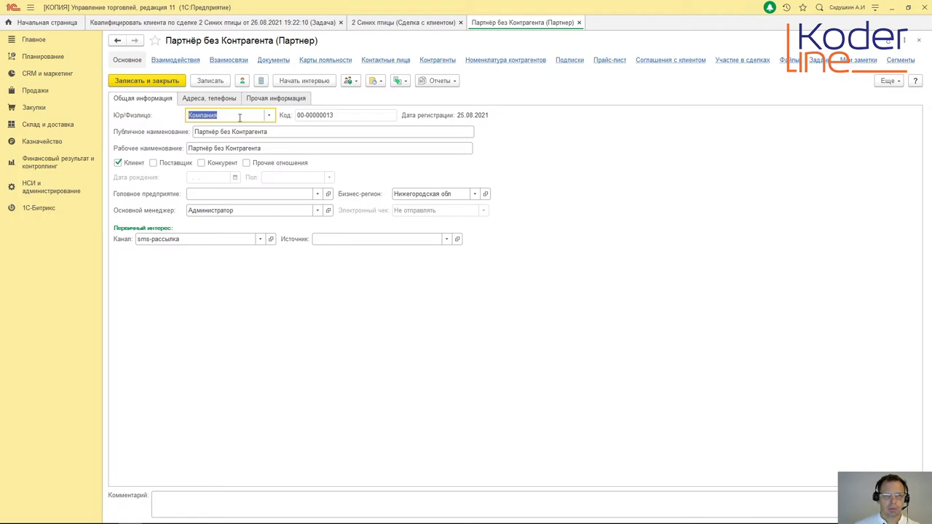
{"action": "left_click", "coordinate": [222, 102]}
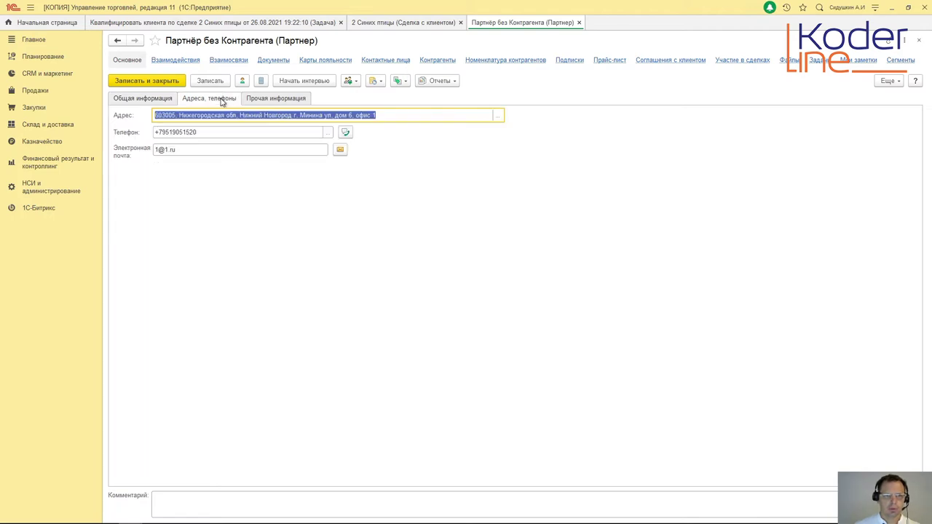
{"action": "left_click", "coordinate": [259, 101]}
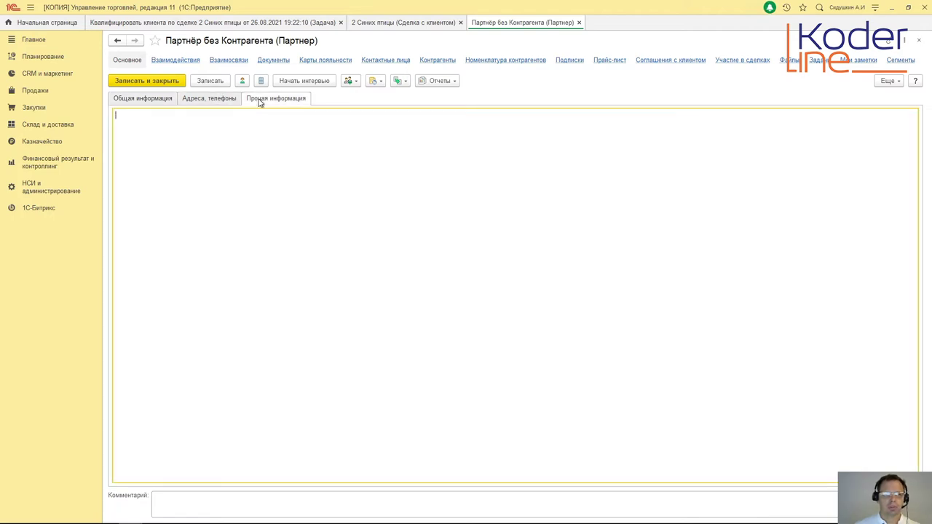
{"action": "left_click", "coordinate": [160, 101]}
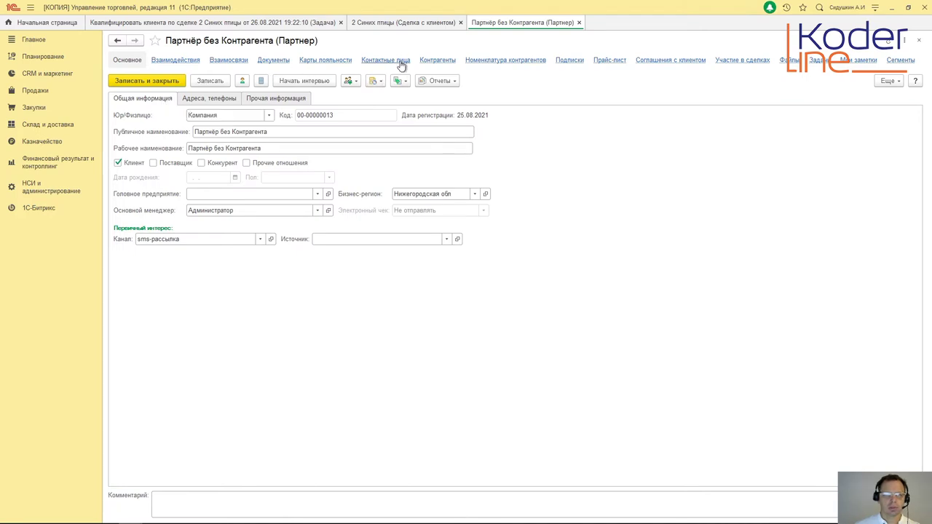
{"action": "left_click", "coordinate": [400, 63]}
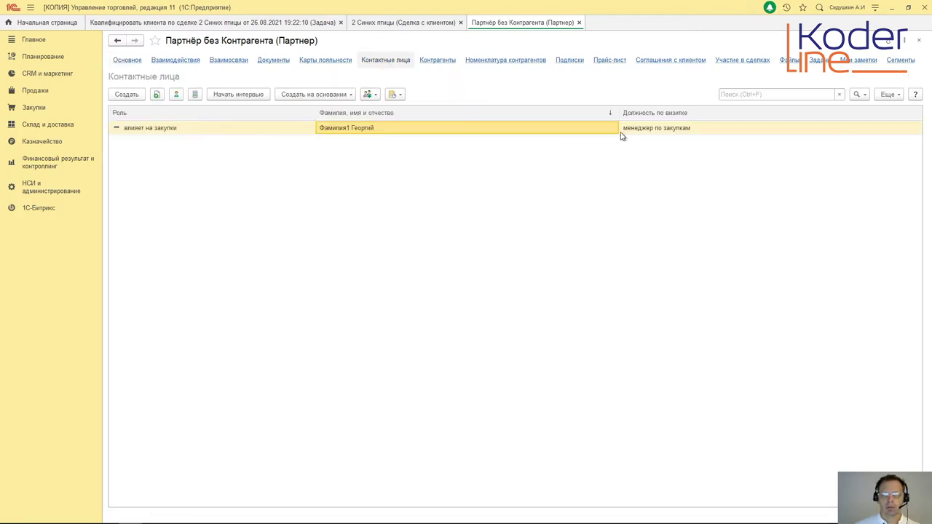
{"action": "left_click", "coordinate": [128, 63]}
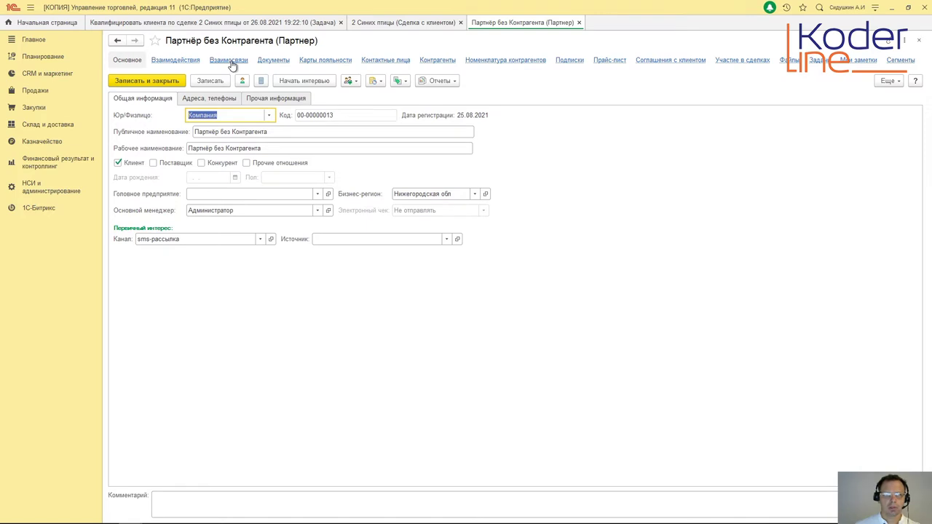
{"action": "left_click", "coordinate": [230, 62]}
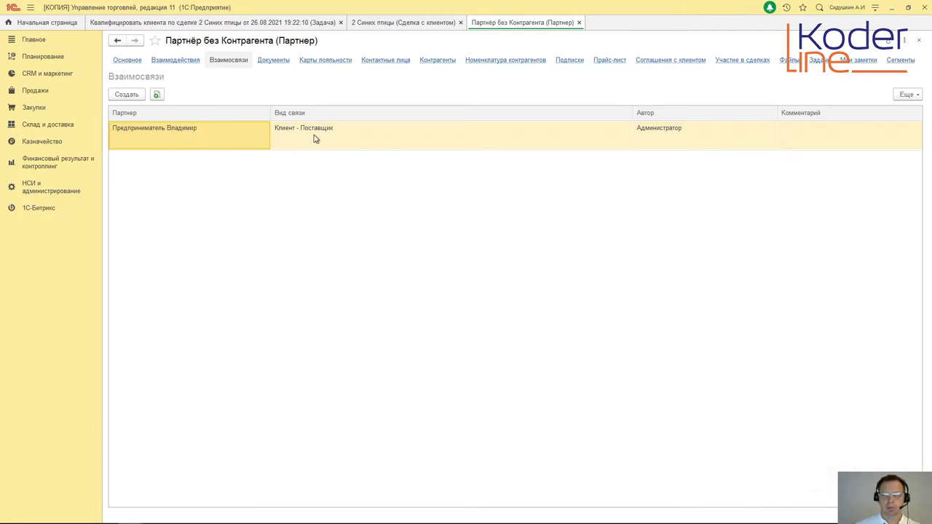
Step: Inspect the supplier partner and its contact persons, then close the relationship and partner cards
{"action": "double_click", "coordinate": [227, 138]}
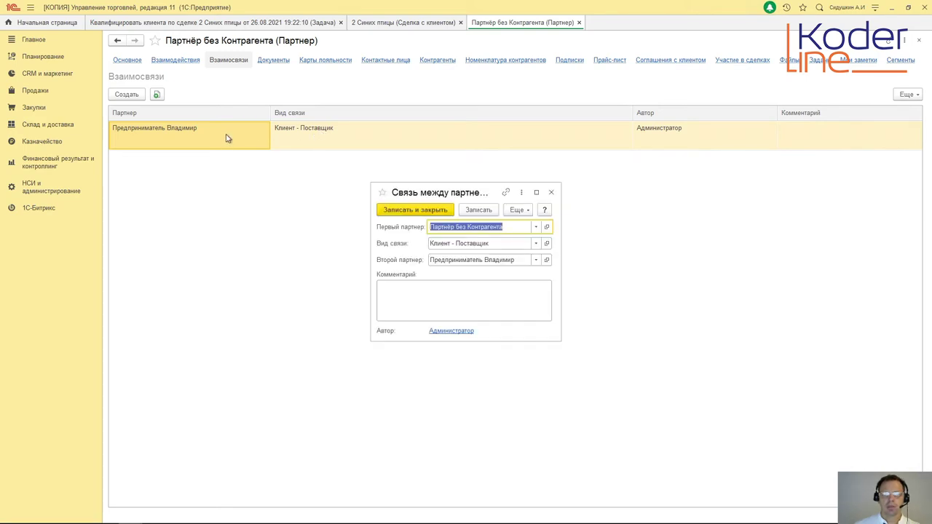
{"action": "left_click", "coordinate": [547, 260]}
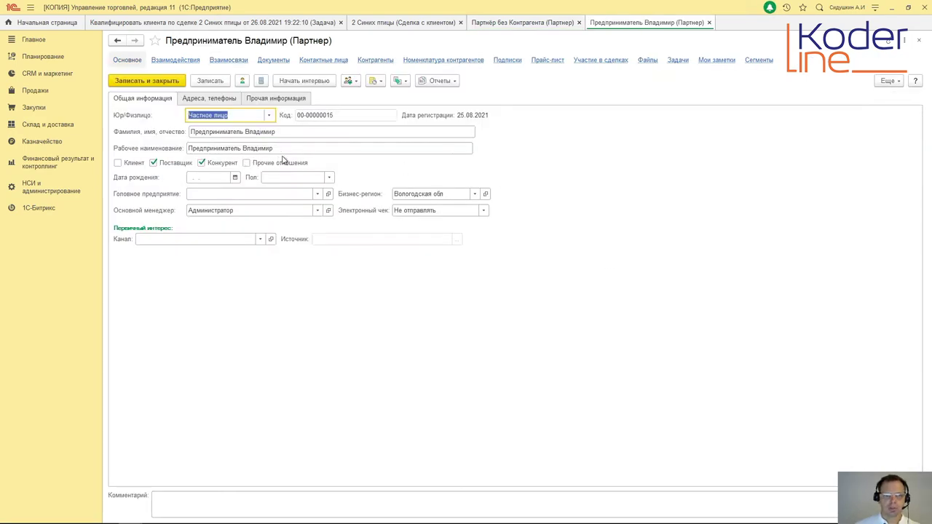
{"action": "left_click", "coordinate": [318, 63]}
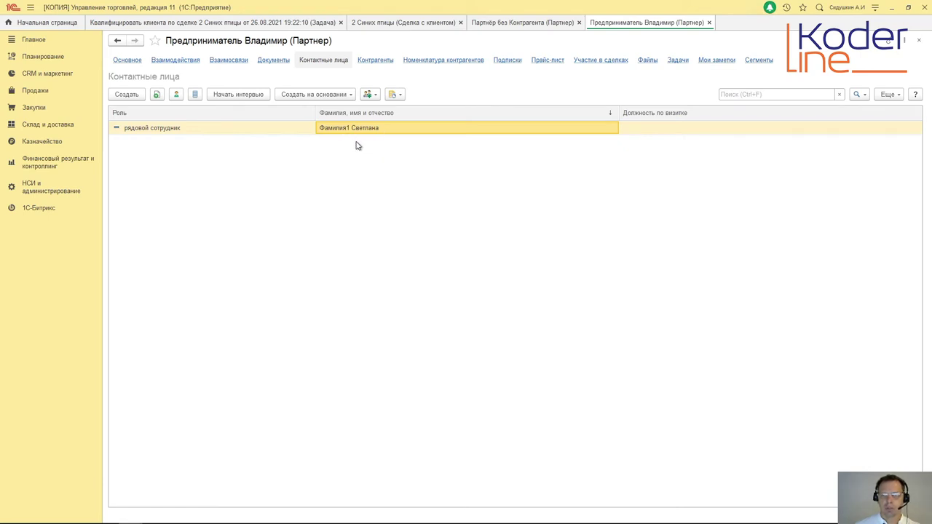
{"action": "left_click", "coordinate": [710, 24]}
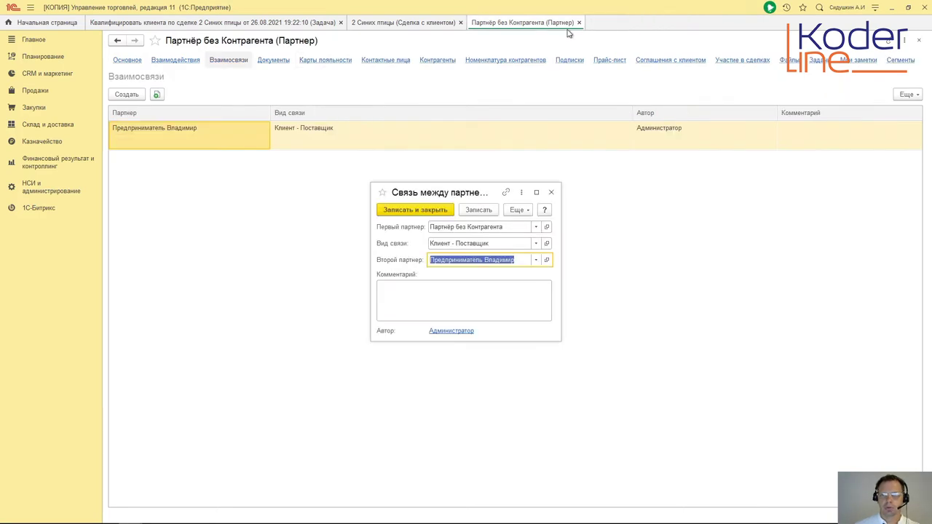
{"action": "left_click", "coordinate": [550, 194]}
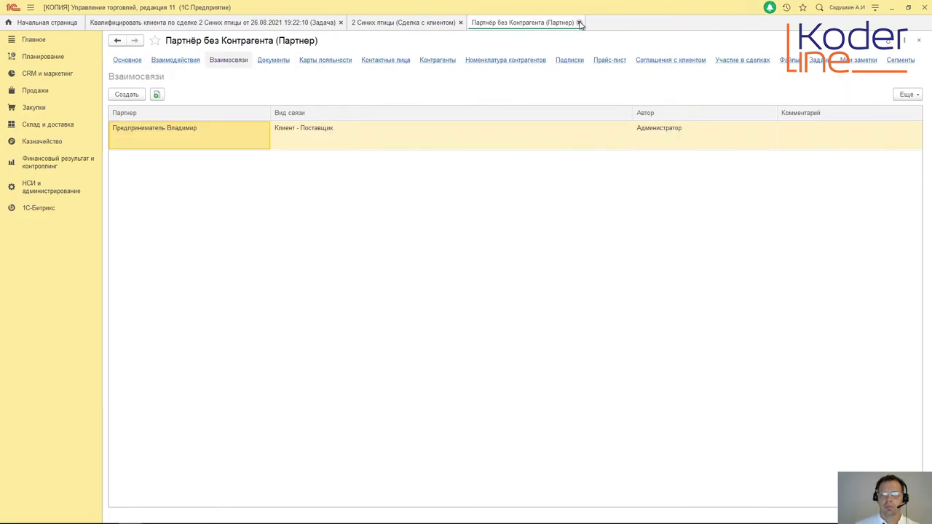
{"action": "left_click", "coordinate": [579, 22]}
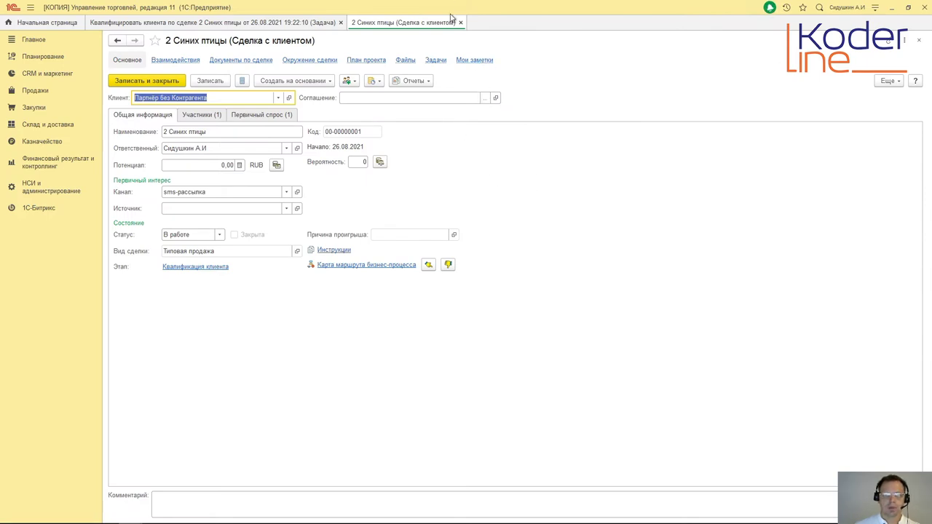
{"action": "left_click", "coordinate": [310, 64]}
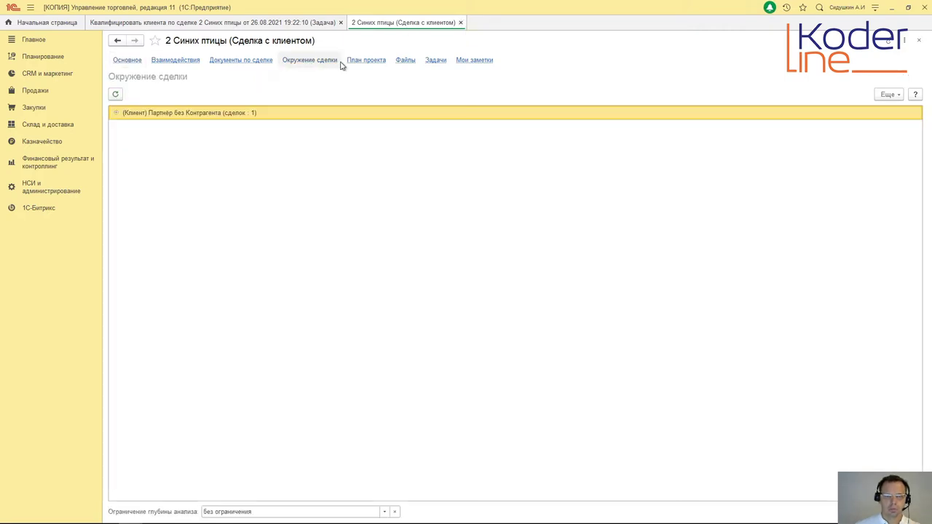
{"action": "left_click", "coordinate": [117, 113]}
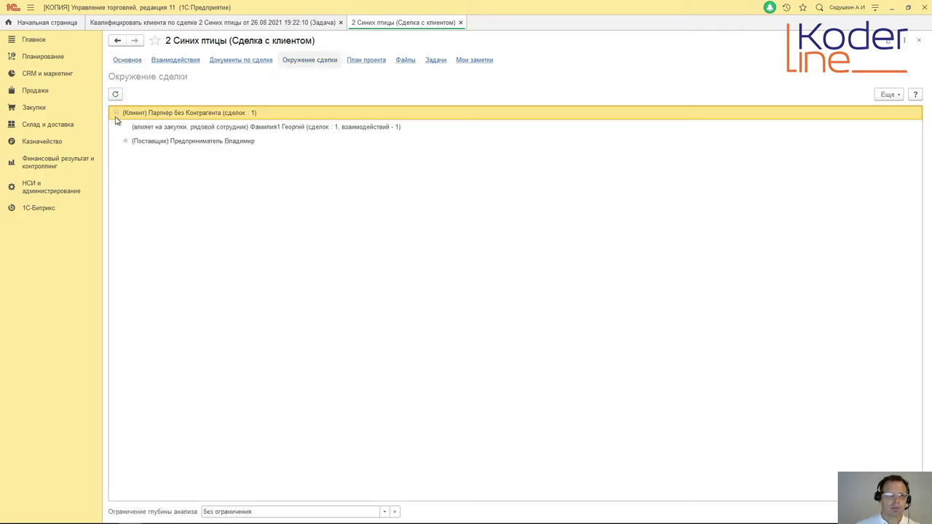
{"action": "left_click", "coordinate": [125, 142]}
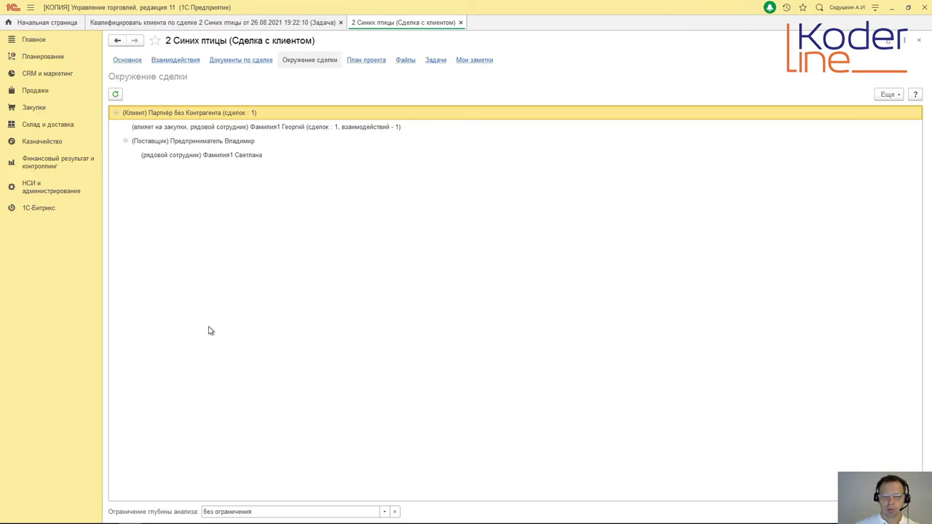
{"action": "left_click", "coordinate": [126, 60]}
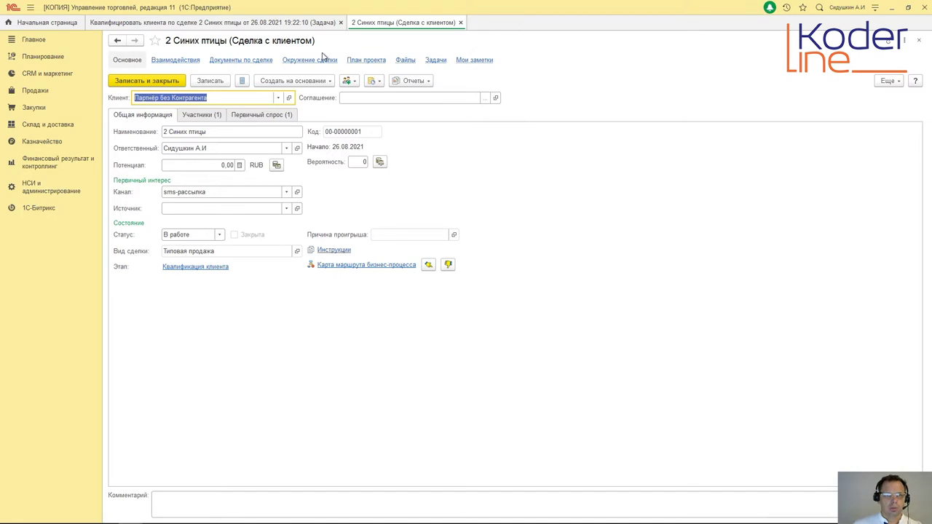
Step: Close the 2 Синих птицы deal back to the task, then reopen the deal
{"action": "left_click", "coordinate": [460, 23]}
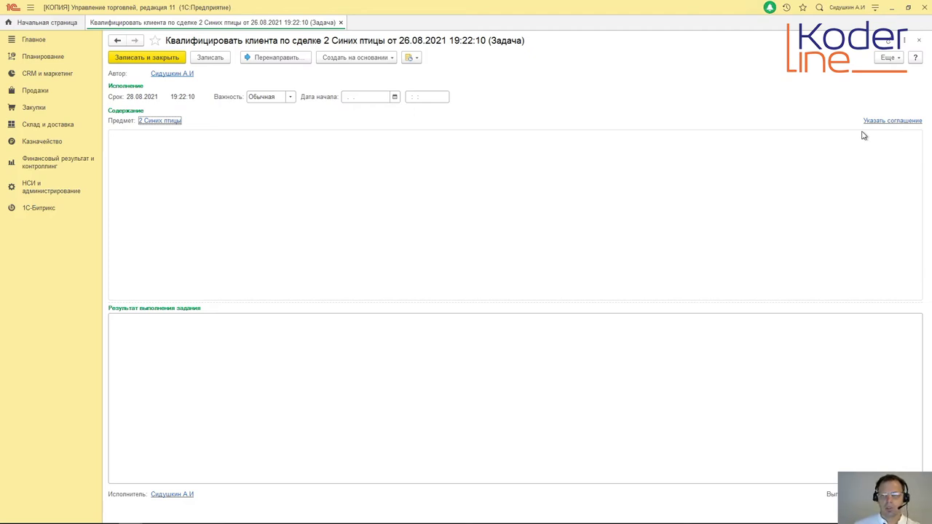
{"action": "left_click", "coordinate": [161, 121]}
Step: List the client partner's agreements and open the Для небольших заводов agreement
{"action": "left_click", "coordinate": [289, 99]}
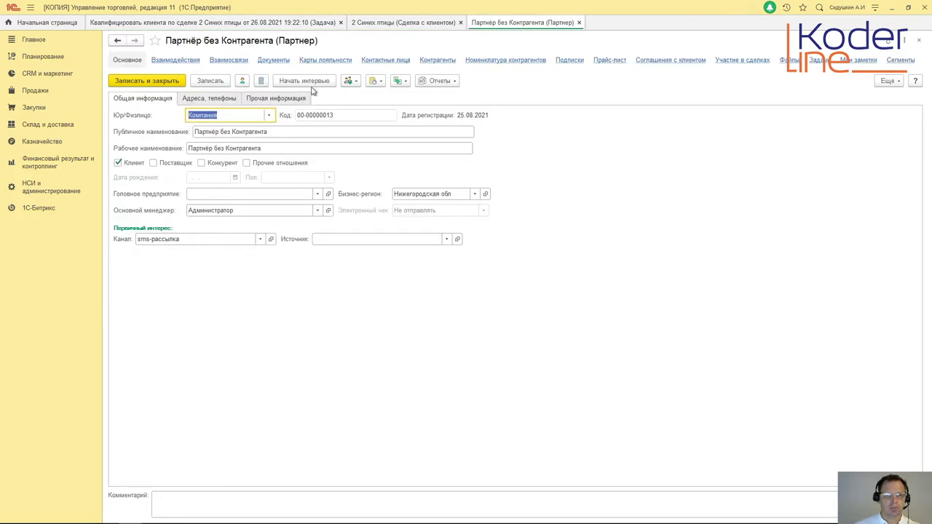
{"action": "left_click", "coordinate": [666, 61]}
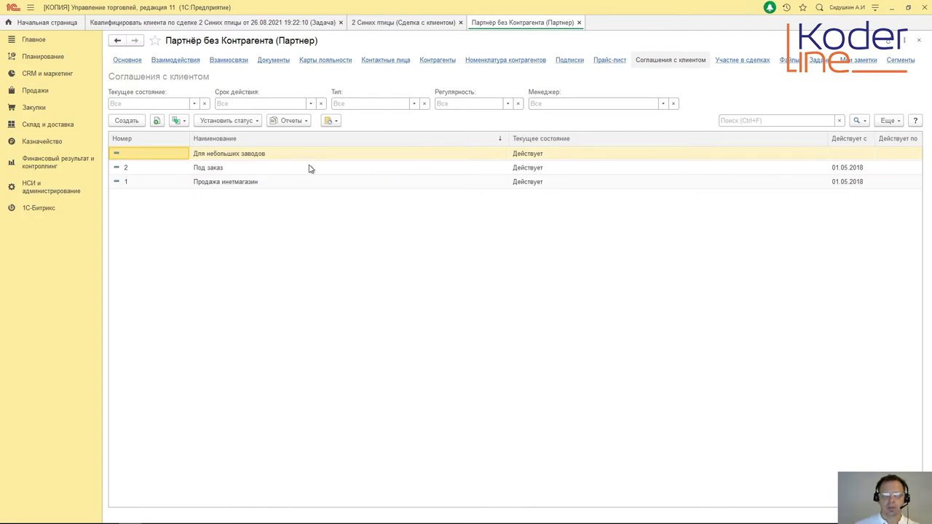
{"action": "double_click", "coordinate": [260, 154]}
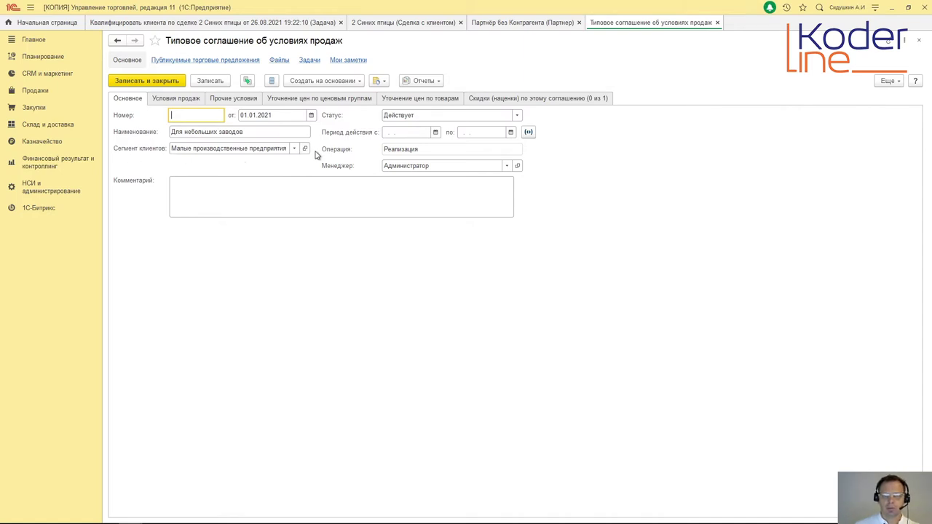
{"action": "left_click", "coordinate": [519, 25]}
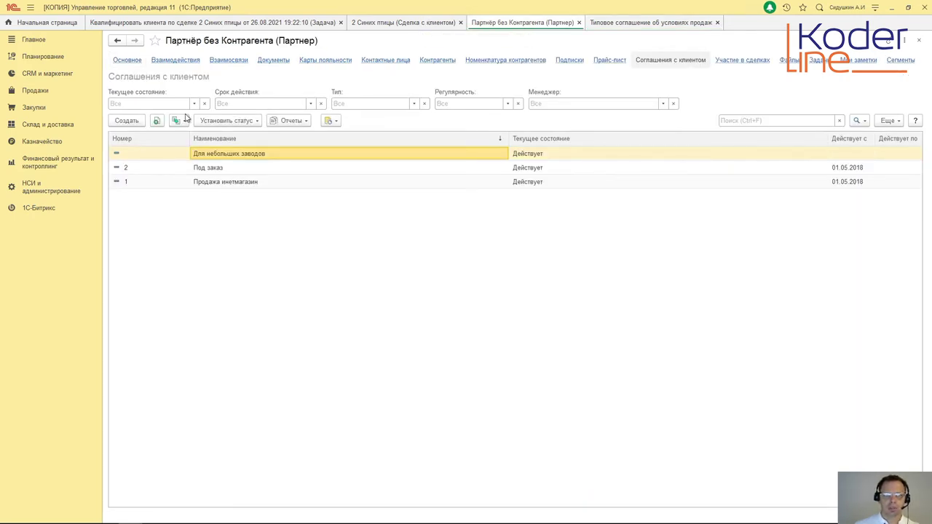
Step: Check the partner's main details and segments, then close the sales agreement and partner forms
{"action": "left_click", "coordinate": [127, 59]}
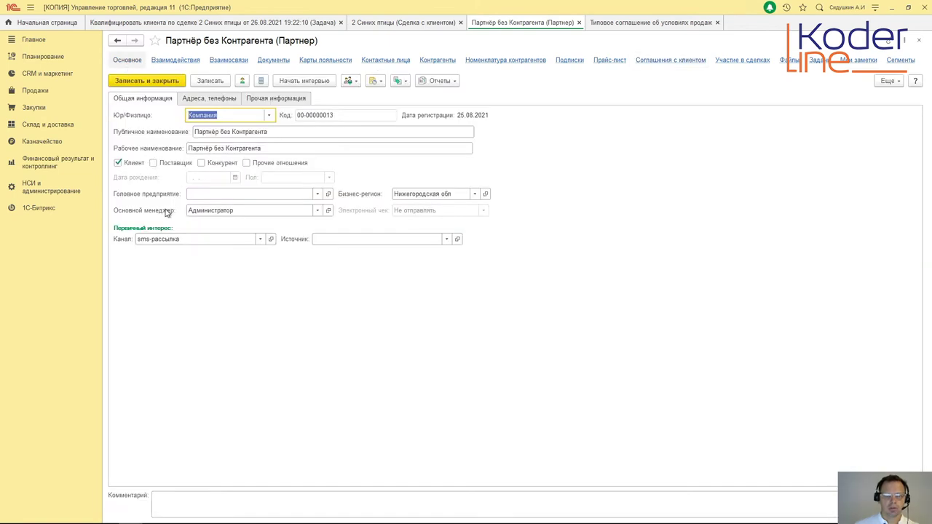
{"action": "left_click", "coordinate": [901, 60]}
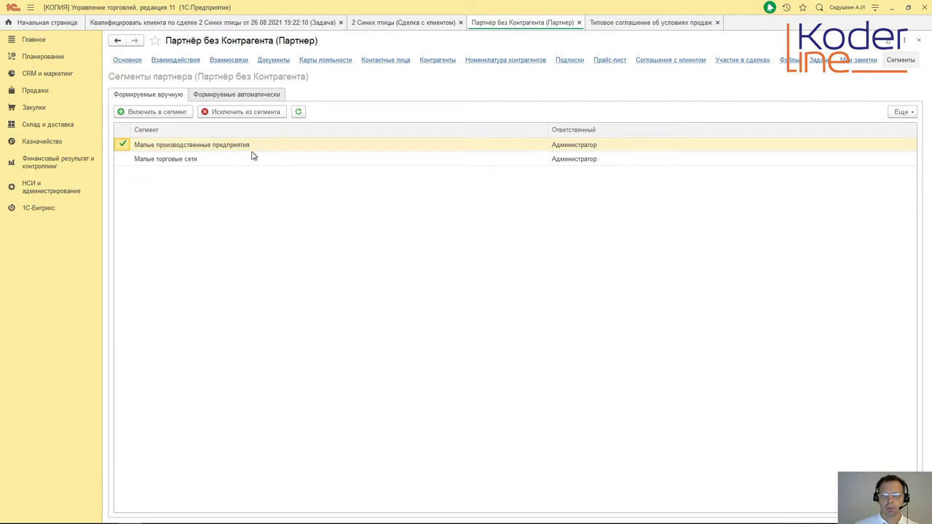
{"action": "left_click", "coordinate": [660, 61]}
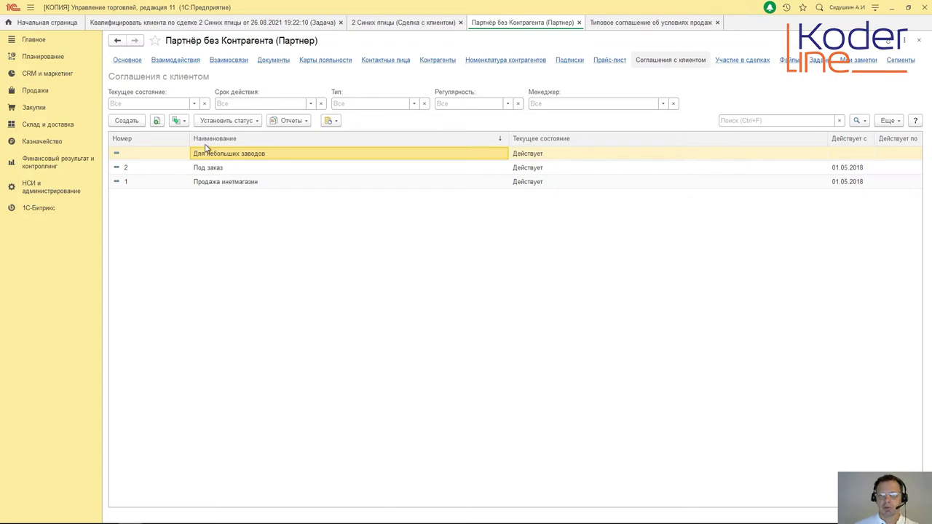
{"action": "left_click", "coordinate": [703, 24]}
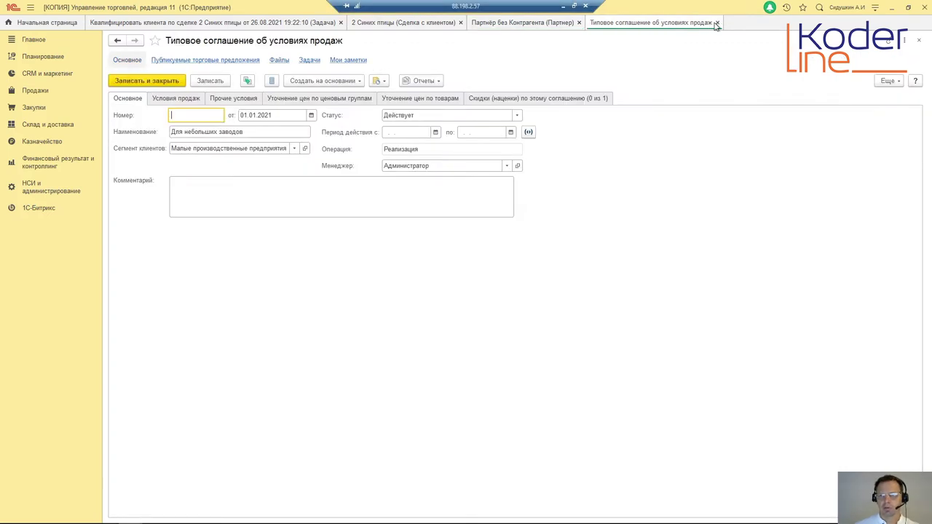
{"action": "left_click", "coordinate": [718, 23]}
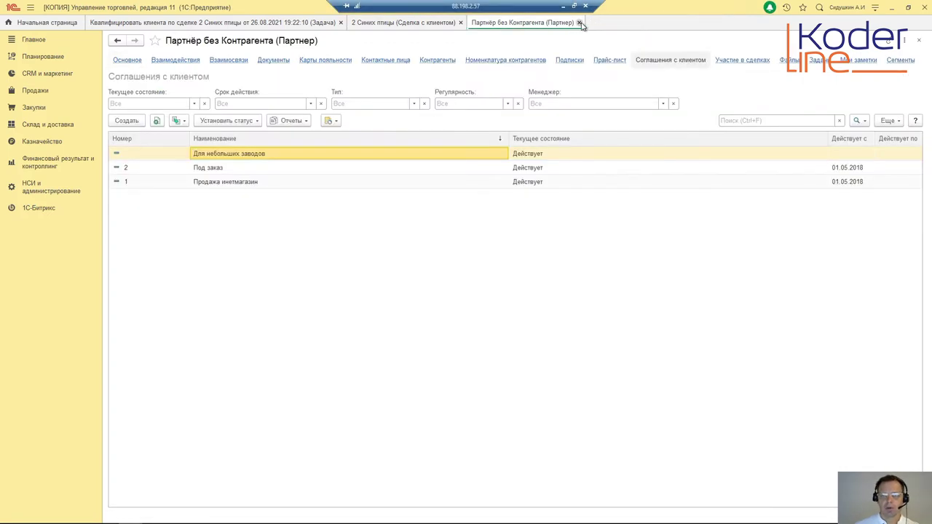
{"action": "left_click", "coordinate": [579, 22]}
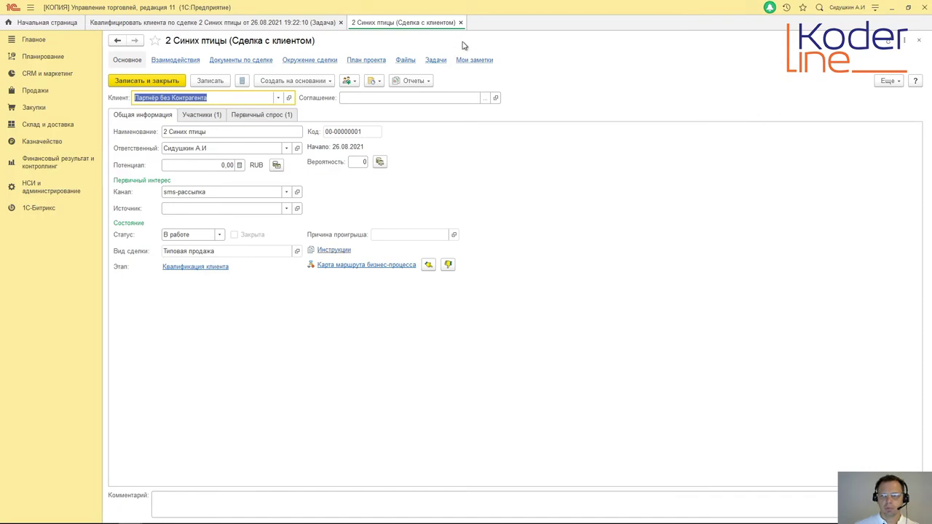
Step: Set the deal's agreement to Для небольших заводов and save the deal
{"action": "middle_click", "coordinate": [409, 23]}
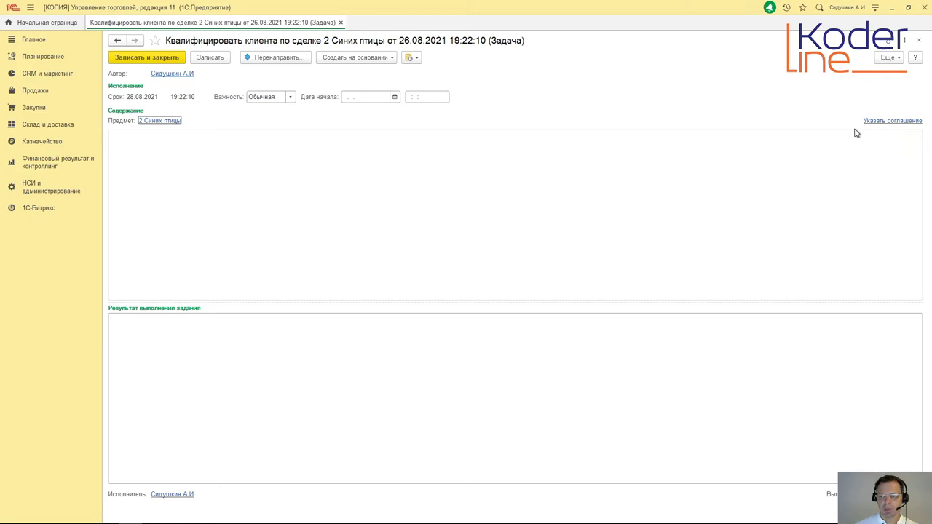
{"action": "left_click", "coordinate": [909, 8]}
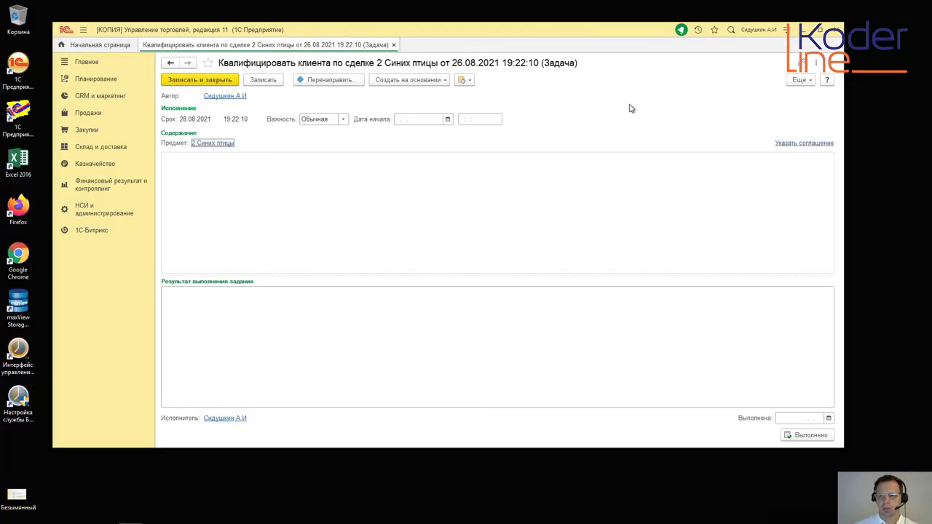
{"action": "left_click", "coordinate": [791, 146]}
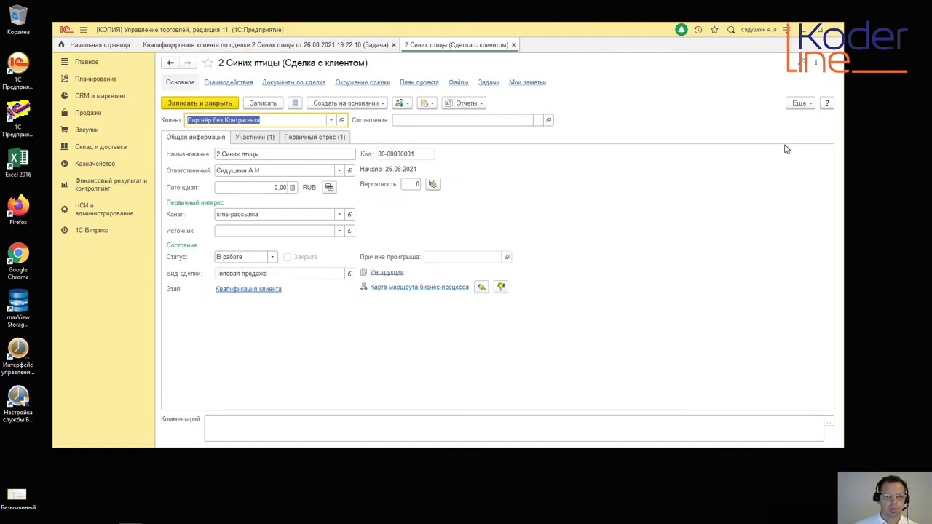
{"action": "left_click", "coordinate": [540, 121]}
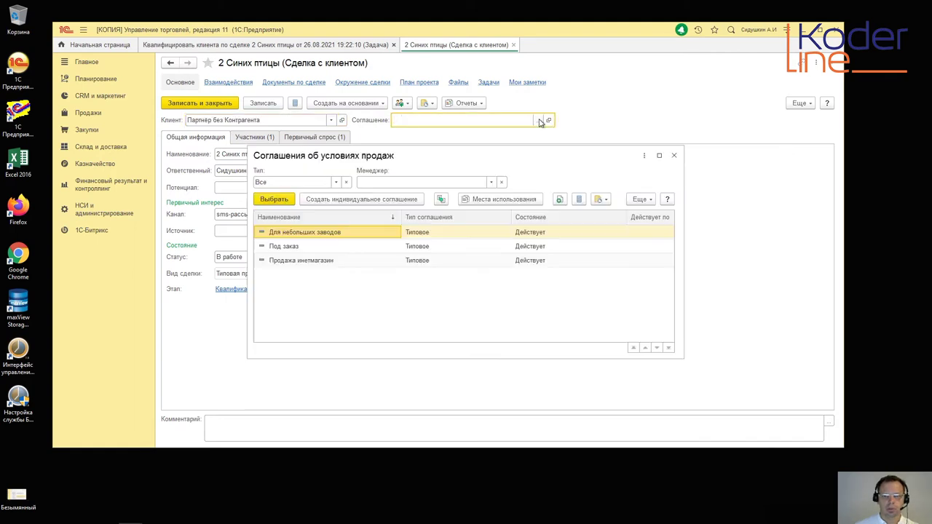
{"action": "left_click", "coordinate": [278, 205]}
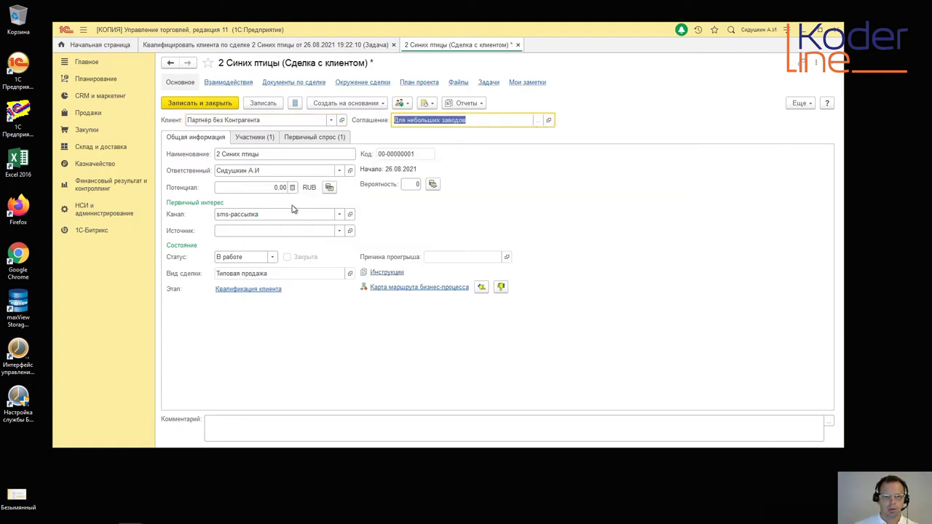
{"action": "left_click", "coordinate": [201, 104]}
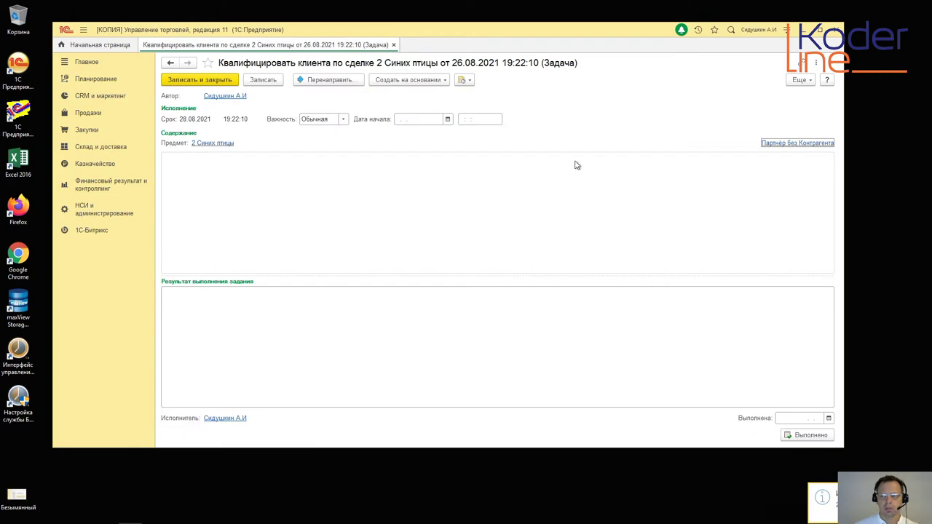
Step: Complete the qualification task with completion date 26.08.2021
{"action": "left_click", "coordinate": [829, 418]}
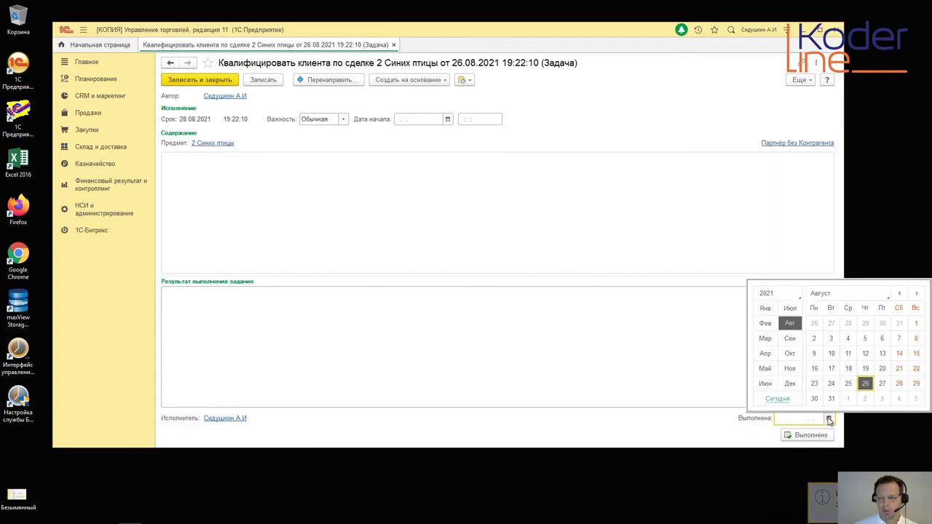
{"action": "left_click", "coordinate": [866, 384]}
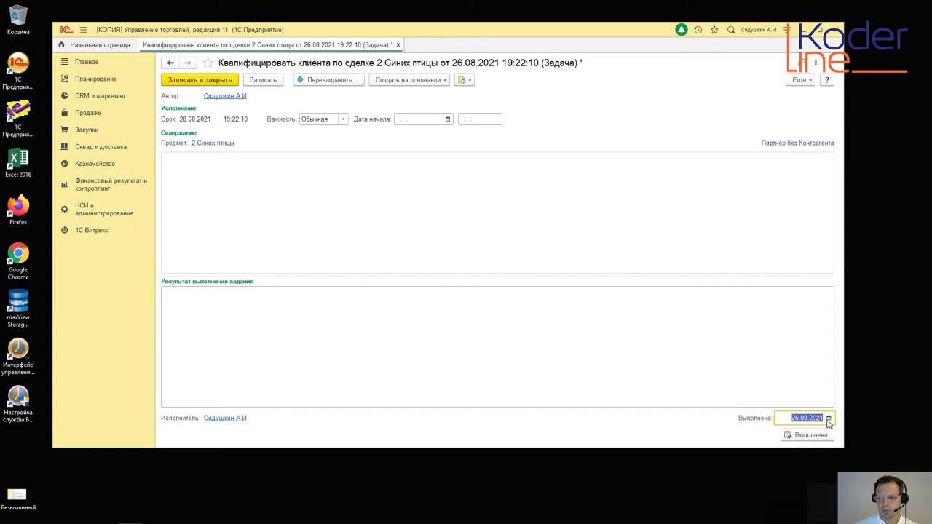
{"action": "left_click", "coordinate": [814, 435]}
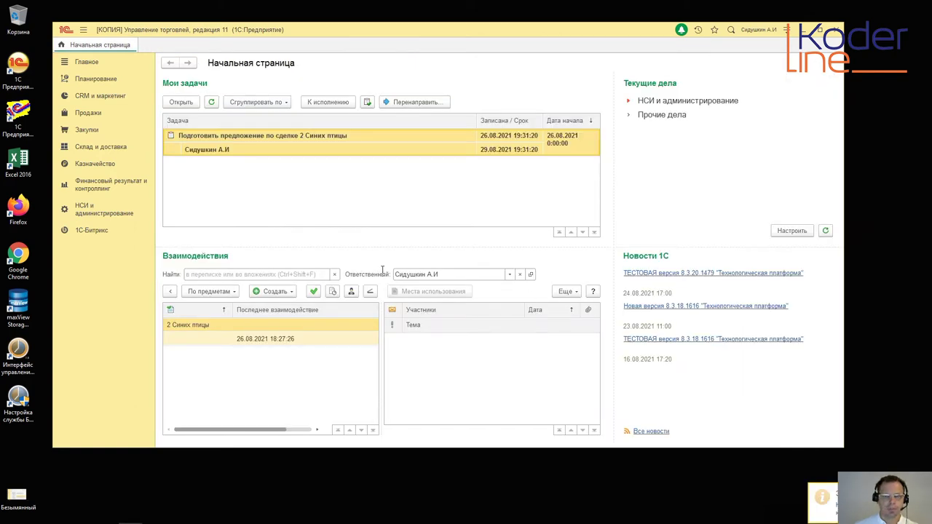
Step: Maximize the window and open the task 'Подготовить предложение по сделке 2 Синих птицы' from Мои задачи
{"action": "left_click", "coordinate": [817, 31]}
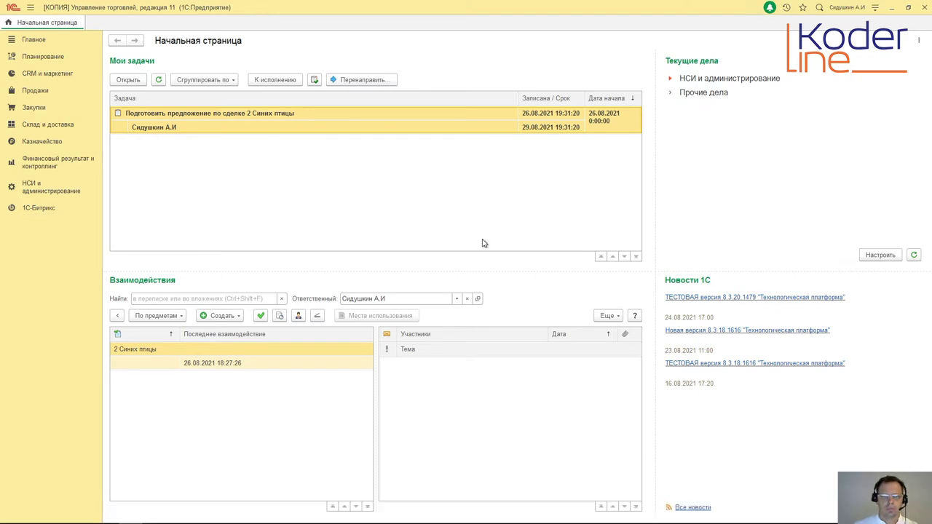
{"action": "double_click", "coordinate": [331, 125]}
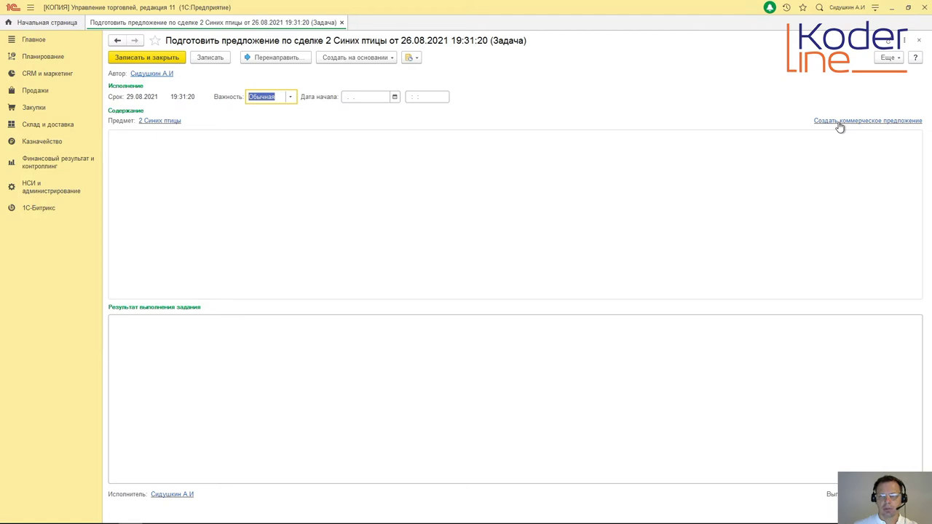
Step: Start a commercial proposal for Партнёр без Контрагента and find its counterparty list empty
{"action": "left_click", "coordinate": [839, 124]}
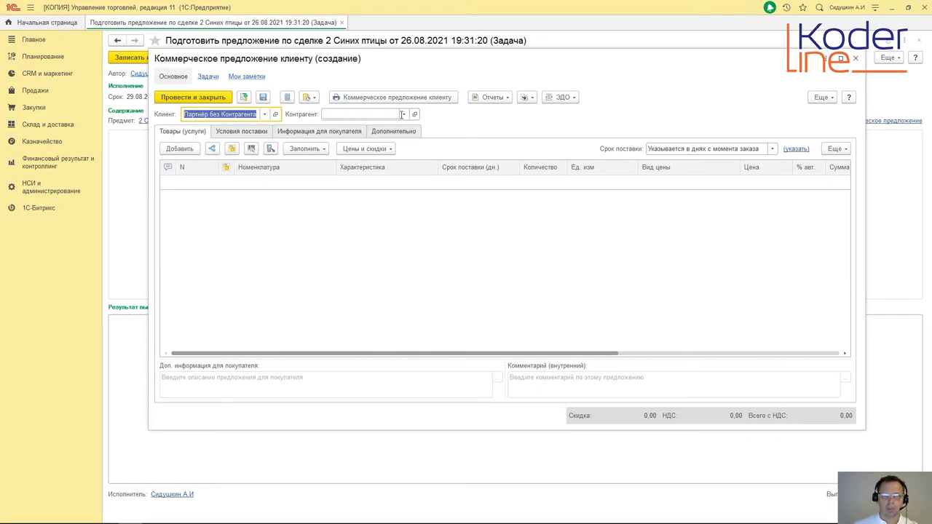
{"action": "left_click", "coordinate": [405, 117]}
{"action": "left_click", "coordinate": [405, 116]}
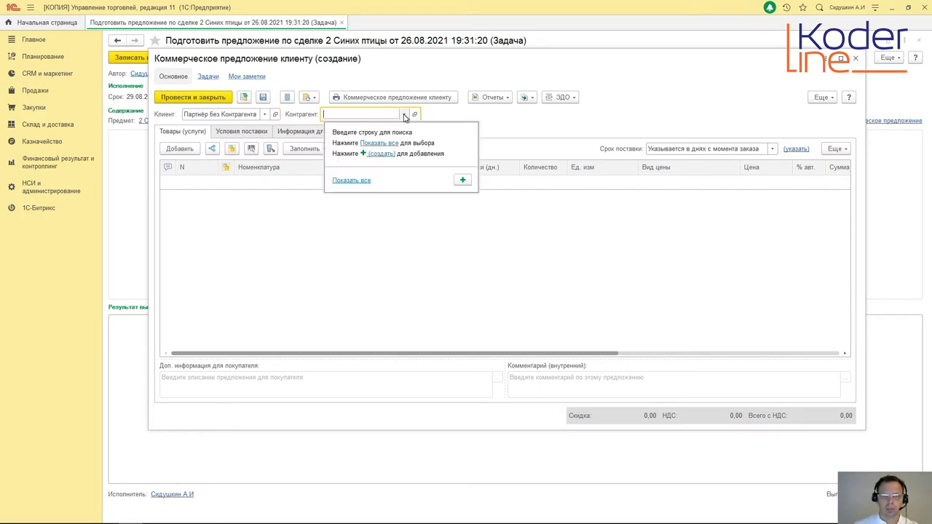
{"action": "left_click", "coordinate": [380, 146]}
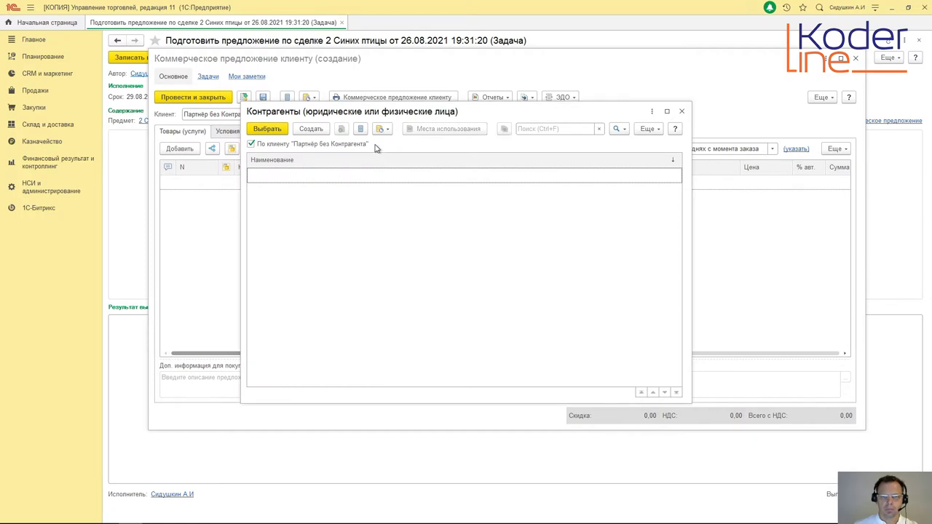
{"action": "left_click", "coordinate": [681, 111]}
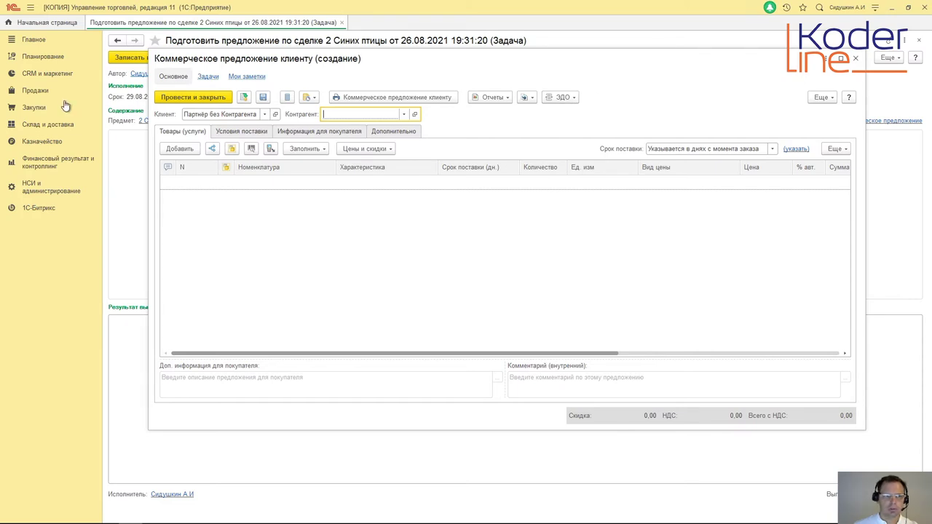
{"action": "left_click", "coordinate": [29, 191]}
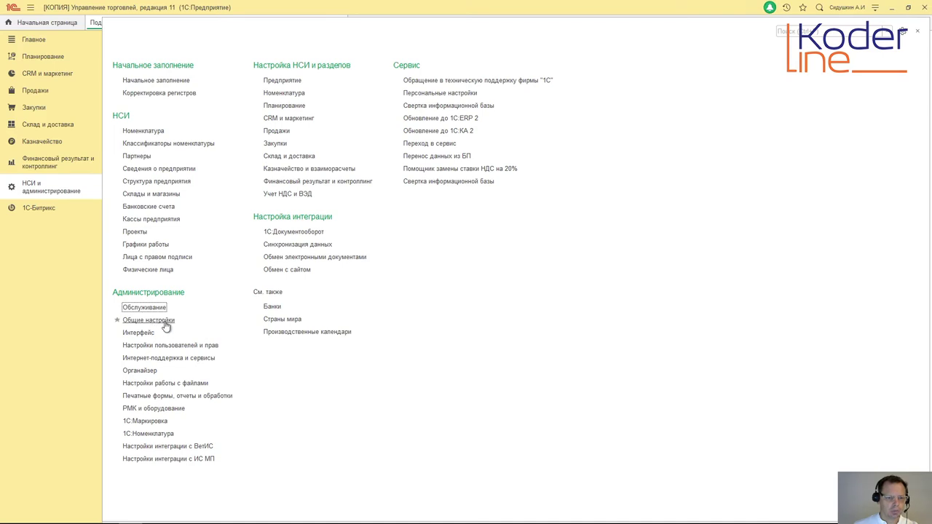
Step: Open Партнёр без Контрагента from the Партнеры list and confirm it shows Контрагенты (0)
{"action": "left_click", "coordinate": [151, 157]}
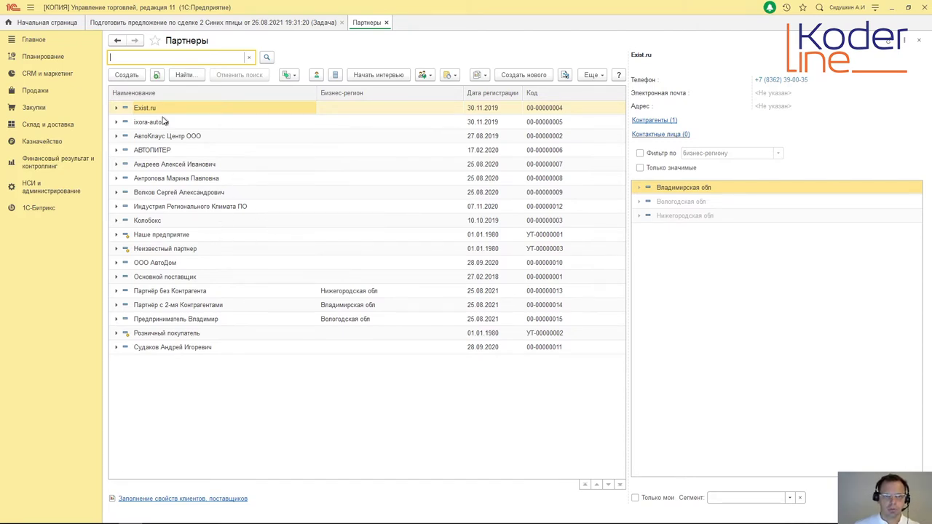
{"action": "double_click", "coordinate": [192, 294]}
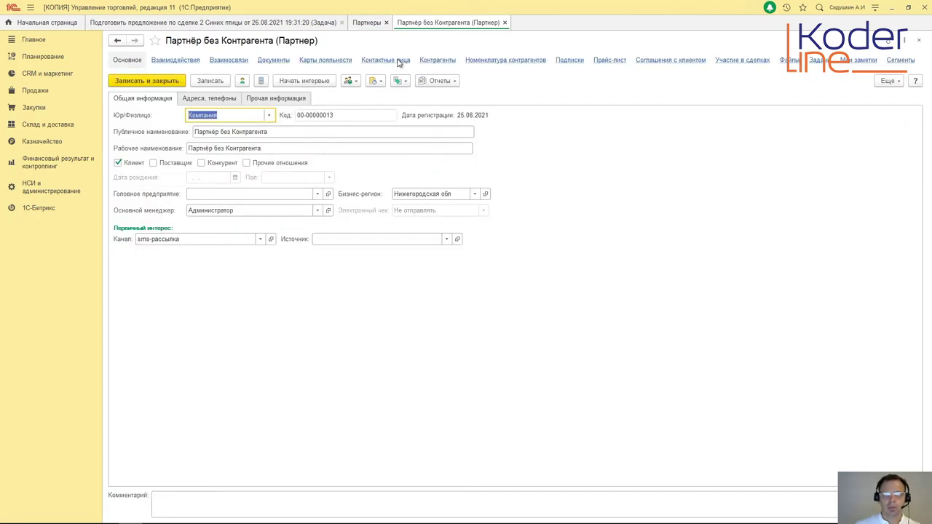
{"action": "left_click", "coordinate": [445, 62]}
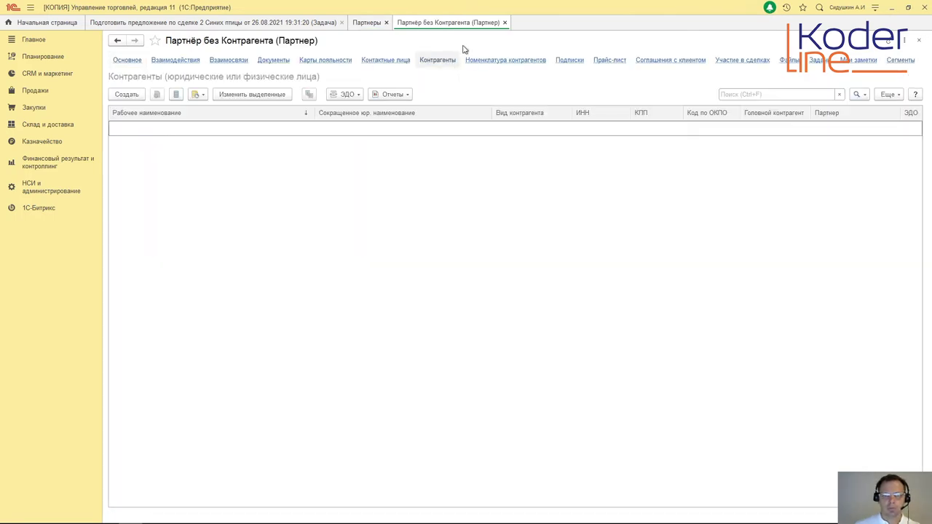
{"action": "left_click", "coordinate": [506, 23]}
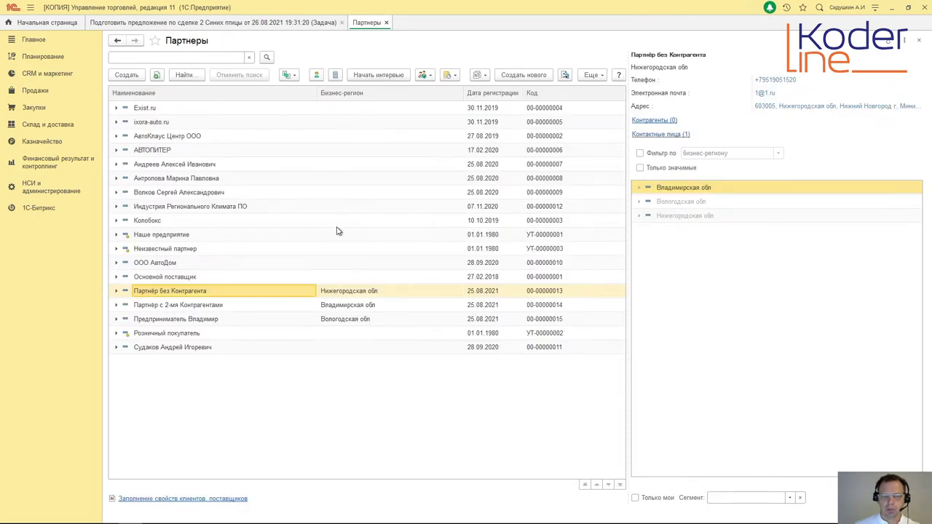
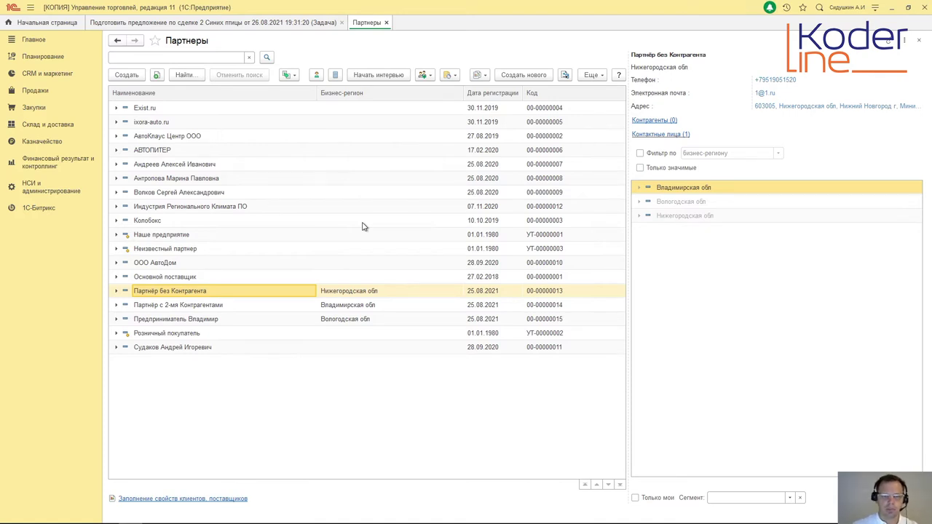
Step: Open the partner with two counterparties and review its first counterparty's card and addresses
{"action": "left_click", "coordinate": [222, 306]}
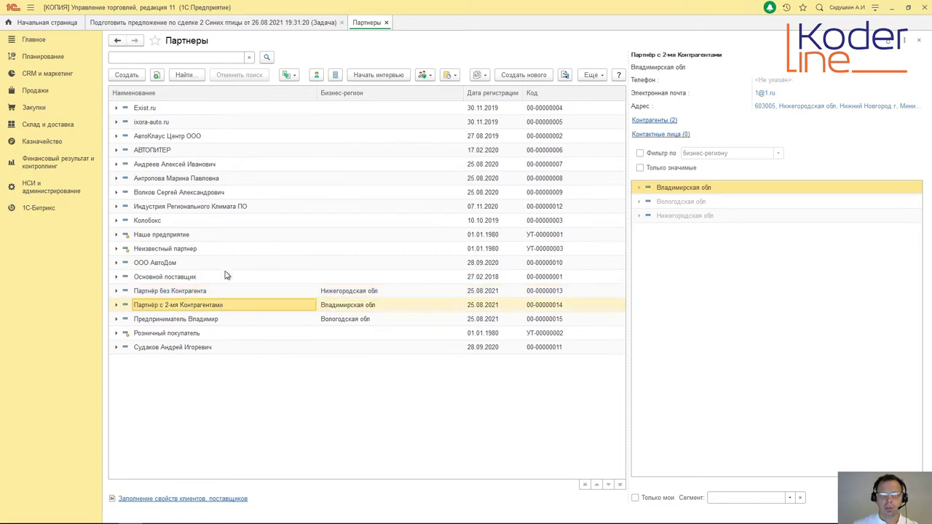
{"action": "double_click", "coordinate": [187, 307]}
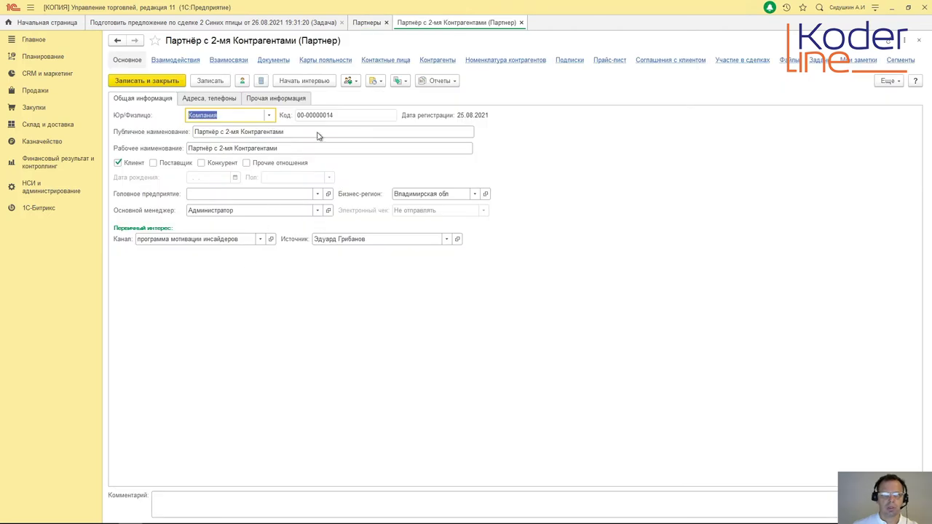
{"action": "left_click", "coordinate": [445, 63]}
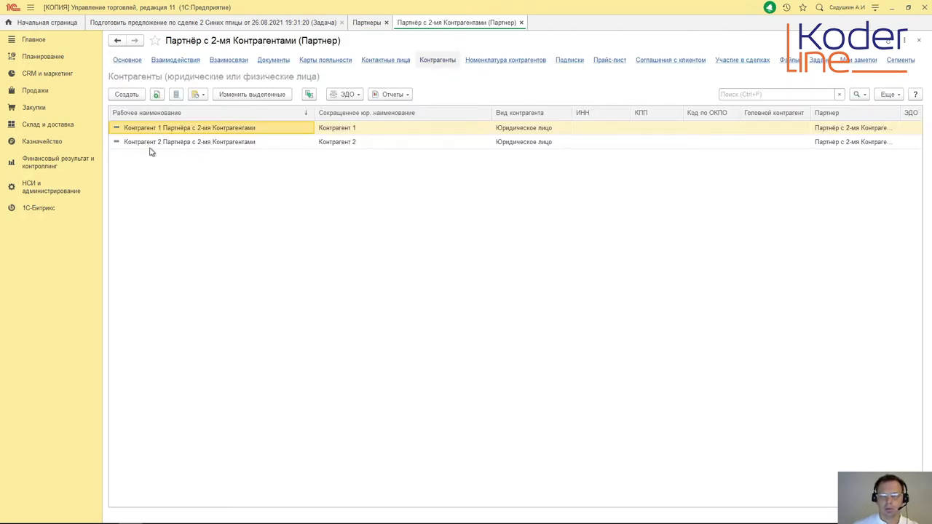
{"action": "double_click", "coordinate": [201, 128]}
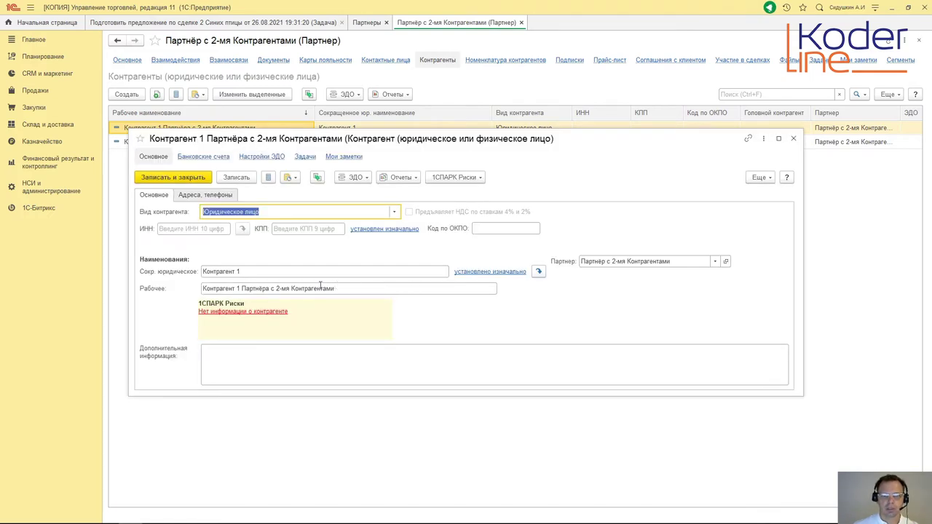
{"action": "left_click", "coordinate": [201, 195]}
{"action": "left_click", "coordinate": [162, 197]}
{"action": "left_click", "coordinate": [793, 139]}
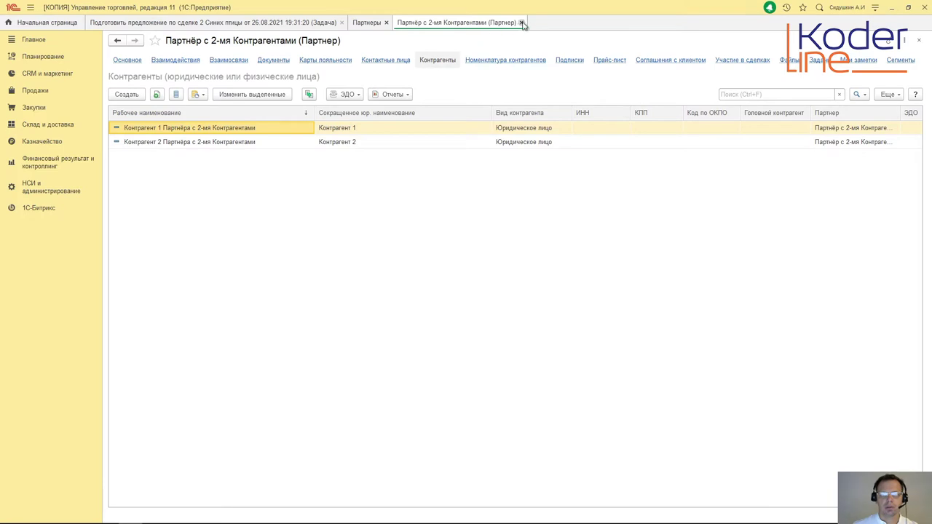
Step: Check the partner's contact persons, then close the partner form
{"action": "left_click", "coordinate": [126, 61]}
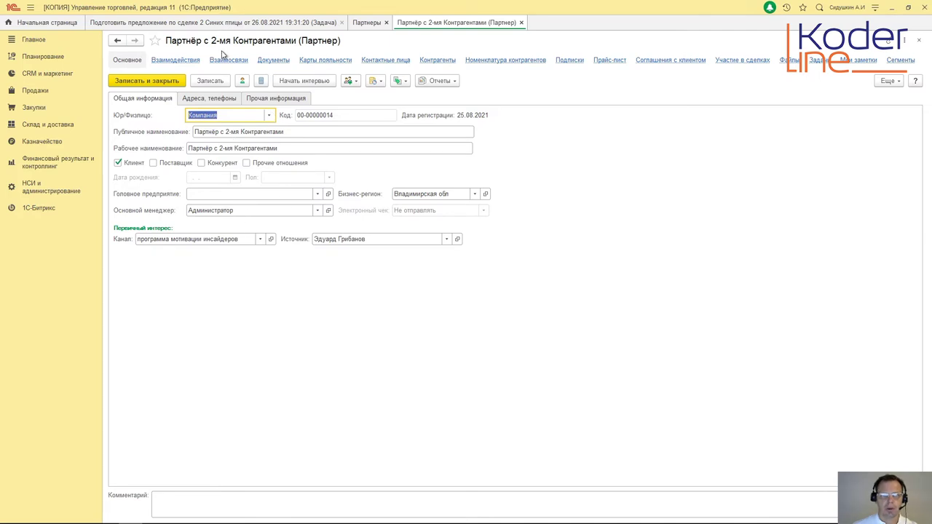
{"action": "left_click", "coordinate": [392, 61]}
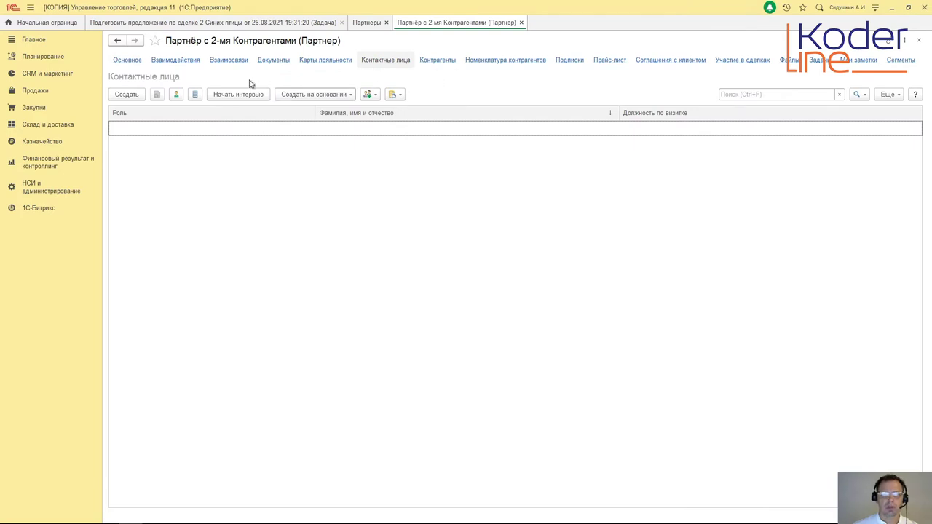
{"action": "left_click", "coordinate": [126, 63]}
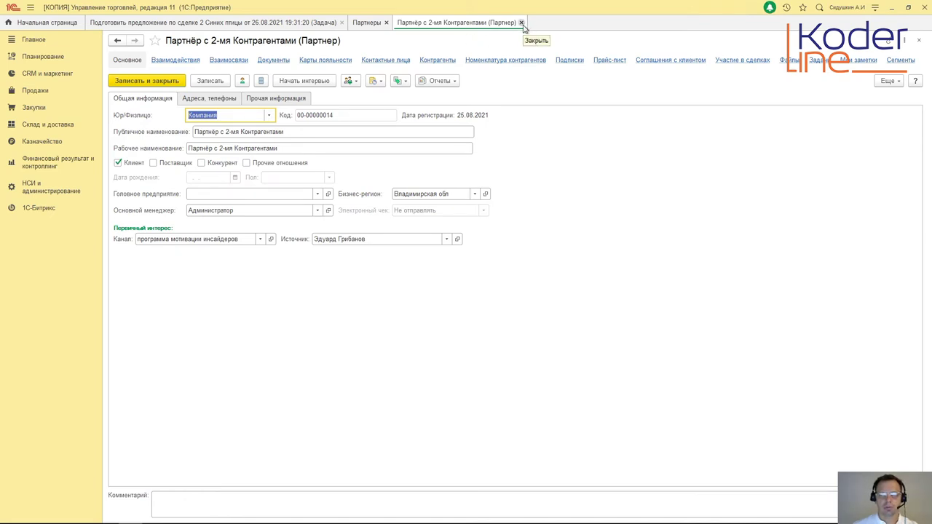
{"action": "left_click", "coordinate": [521, 22]}
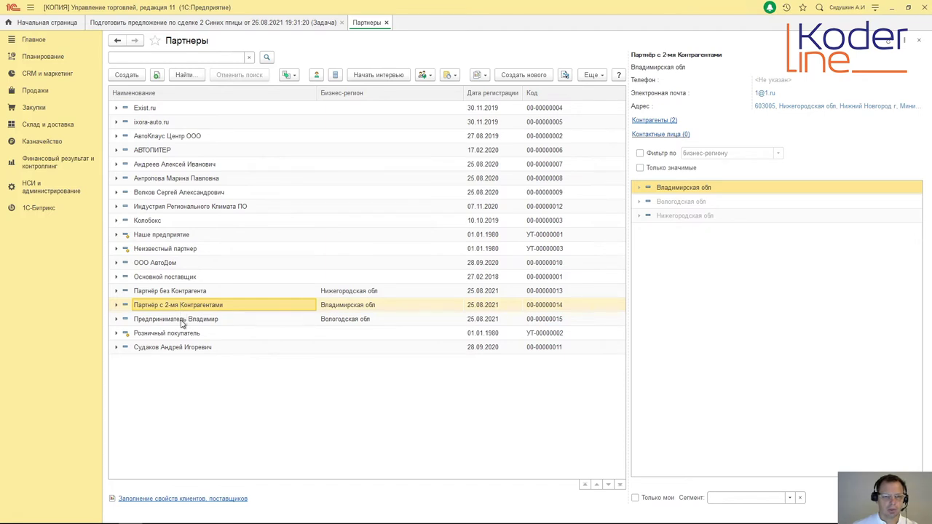
Step: Open and then close the partner Предприниматель Владимир
{"action": "left_click", "coordinate": [184, 321]}
{"action": "double_click", "coordinate": [186, 325]}
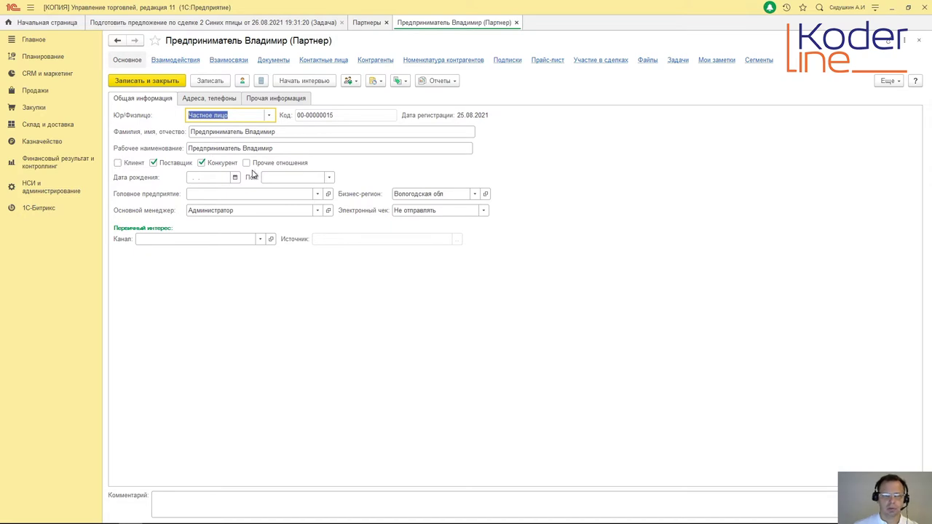
{"action": "left_click", "coordinate": [517, 23]}
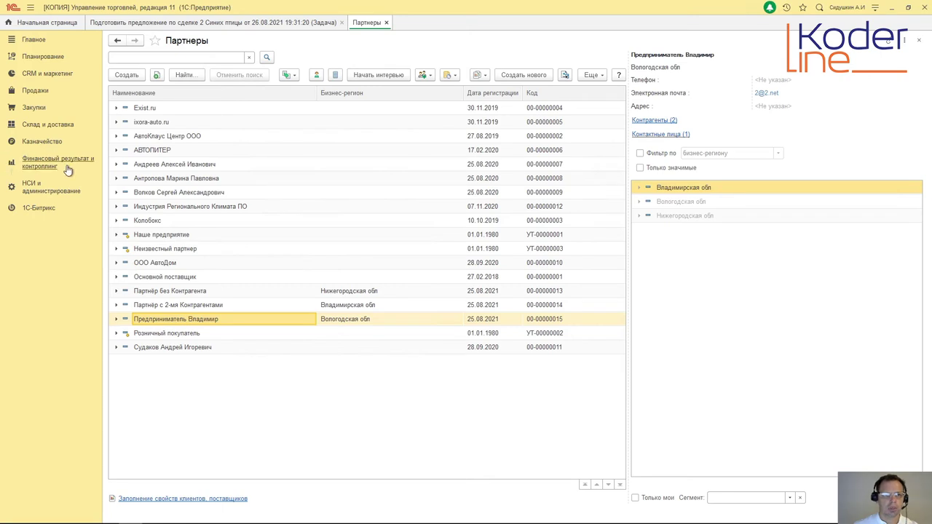
Step: Open the Закупки suppliers list and switch between full and supplier partner lists
{"action": "left_click", "coordinate": [33, 110]}
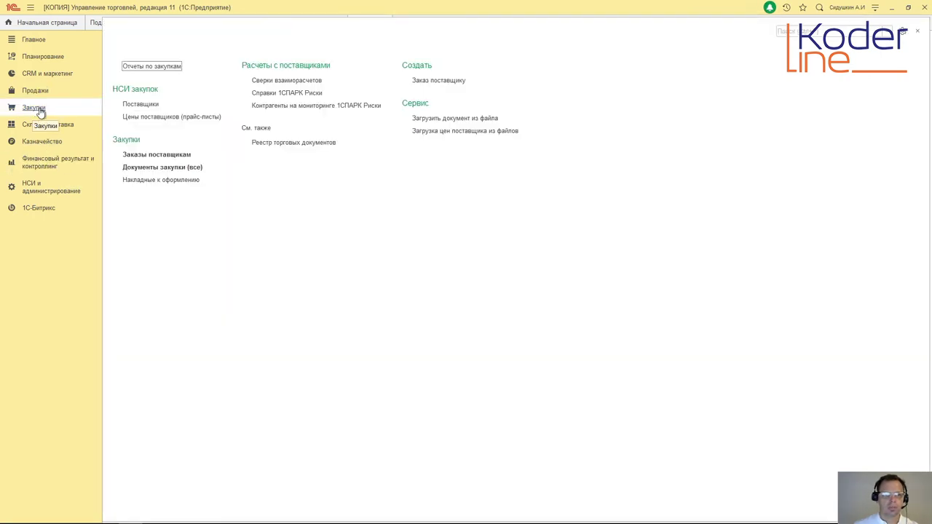
{"action": "left_click", "coordinate": [148, 106]}
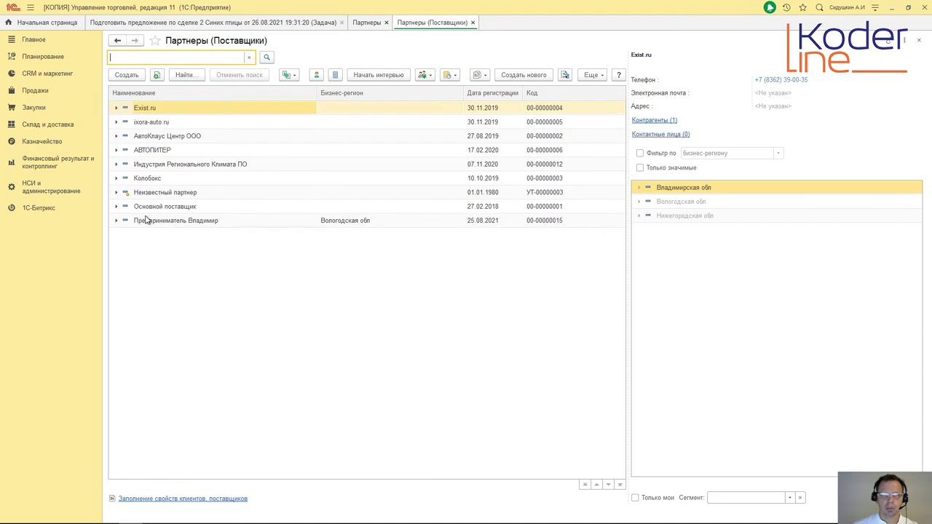
{"action": "left_click", "coordinate": [368, 23]}
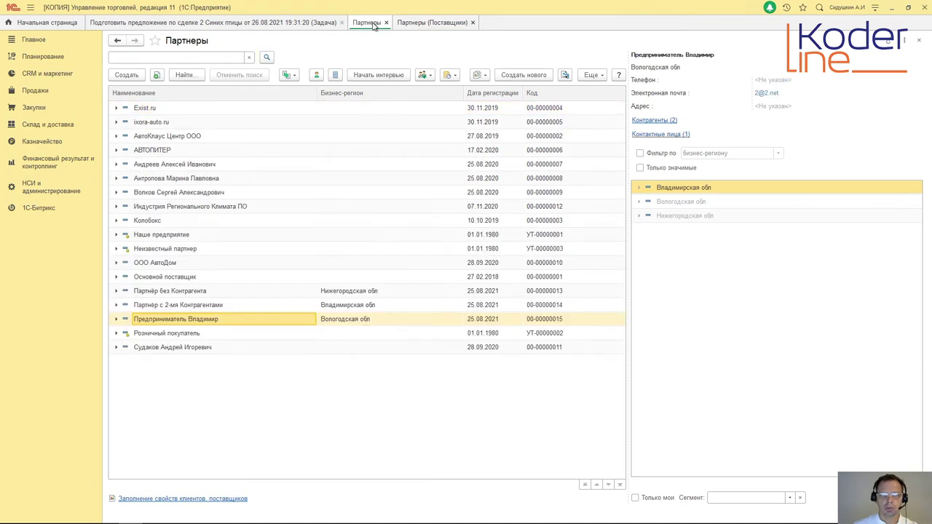
{"action": "left_click", "coordinate": [435, 23]}
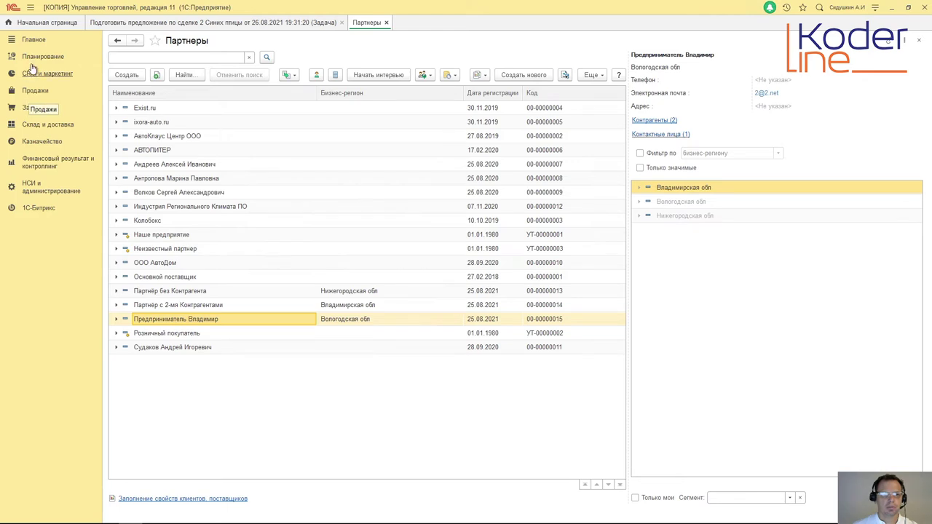
Step: Open Продажи > Клиенты twice, closing the client list each time
{"action": "left_click", "coordinate": [36, 93]}
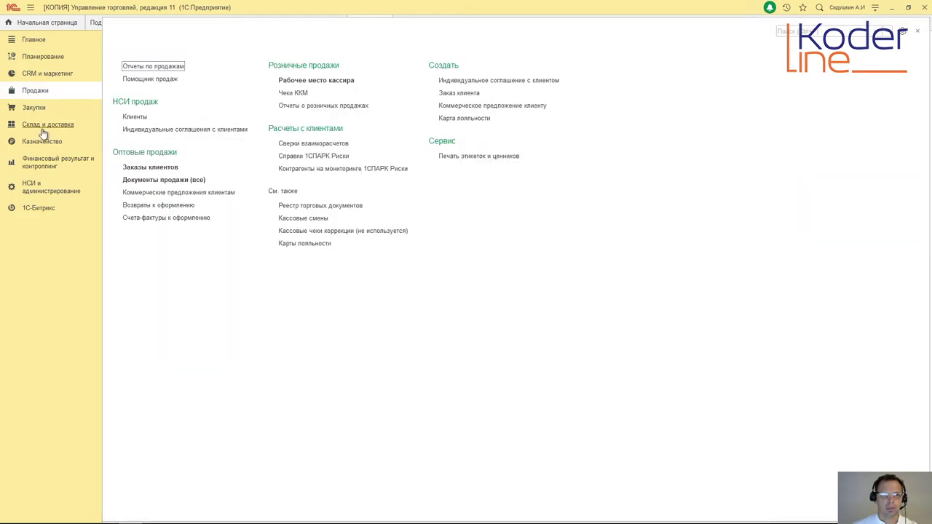
{"action": "left_click", "coordinate": [132, 119]}
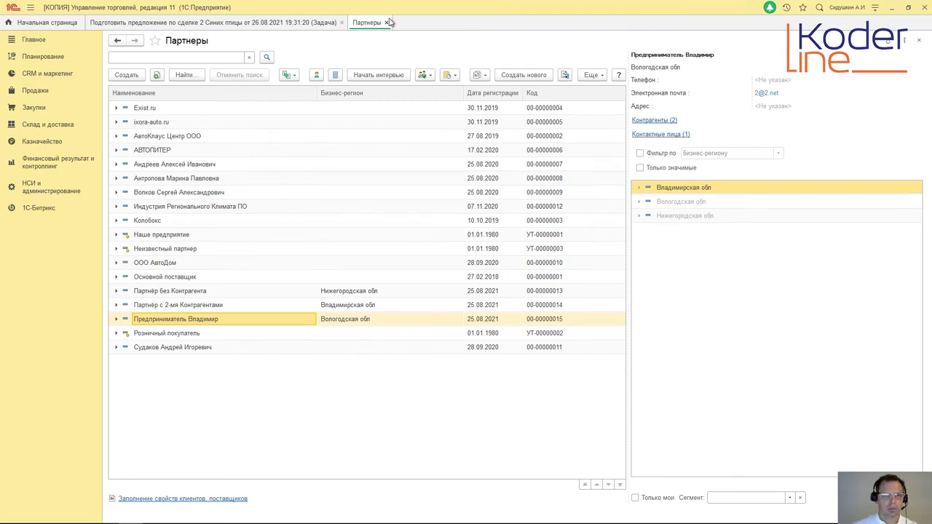
{"action": "left_click", "coordinate": [386, 22]}
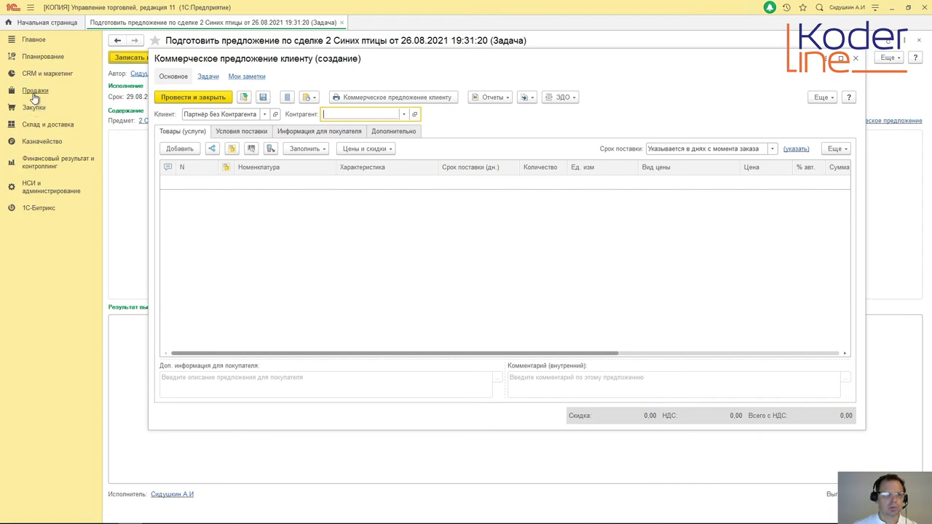
{"action": "left_click", "coordinate": [34, 91]}
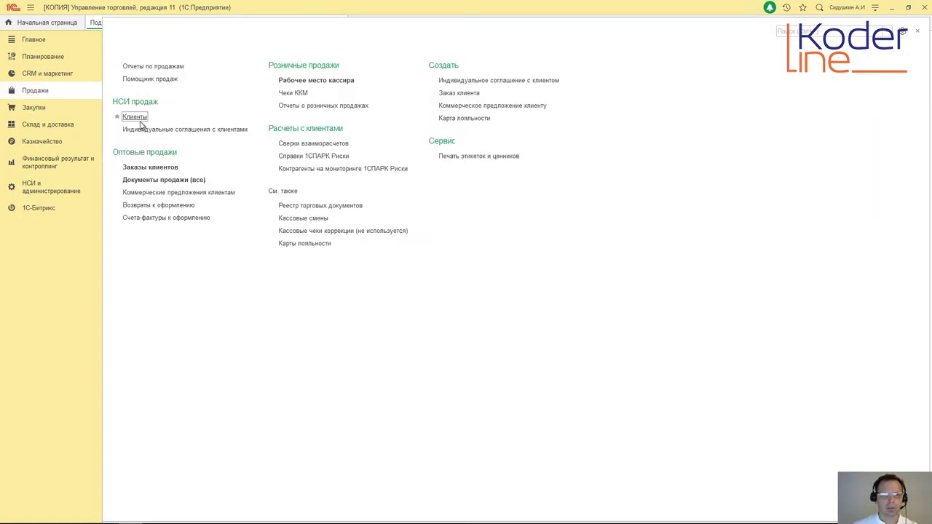
{"action": "left_click", "coordinate": [134, 117]}
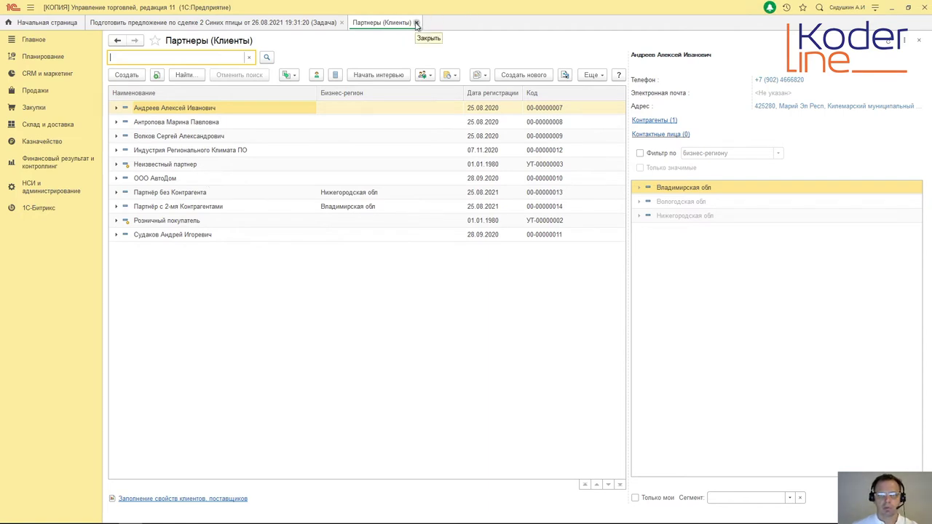
{"action": "left_click", "coordinate": [417, 23]}
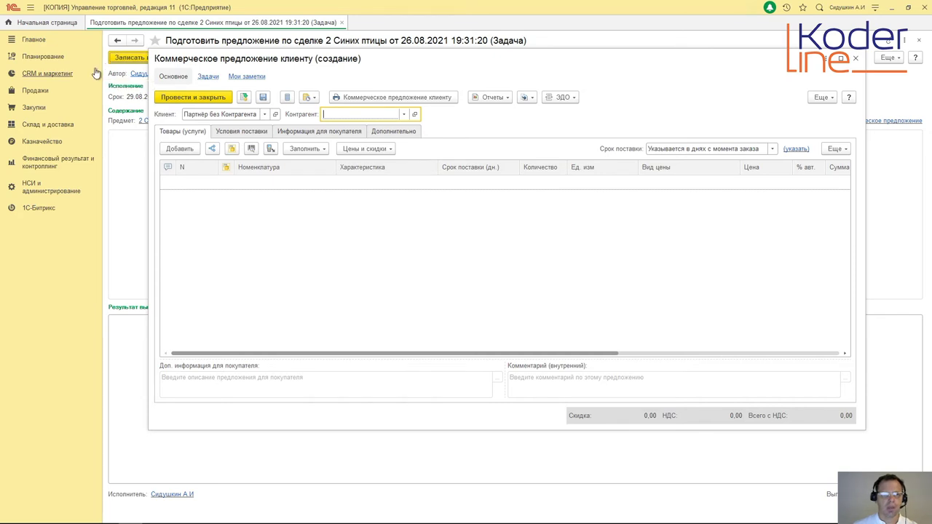
Step: Create the counterparty «Партнёр без Контрагента» and select it as the offer's Контрагент
{"action": "left_click", "coordinate": [403, 115]}
{"action": "left_click", "coordinate": [367, 144]}
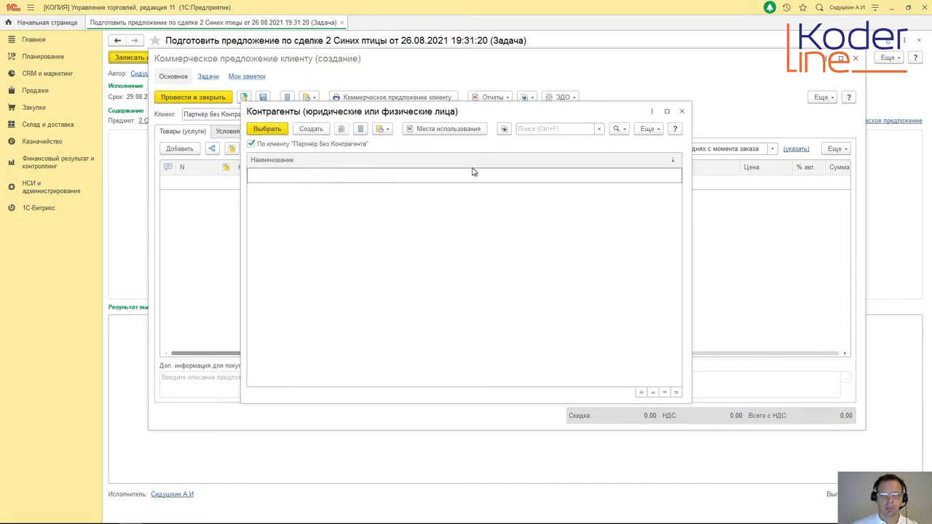
{"action": "left_click", "coordinate": [310, 129]}
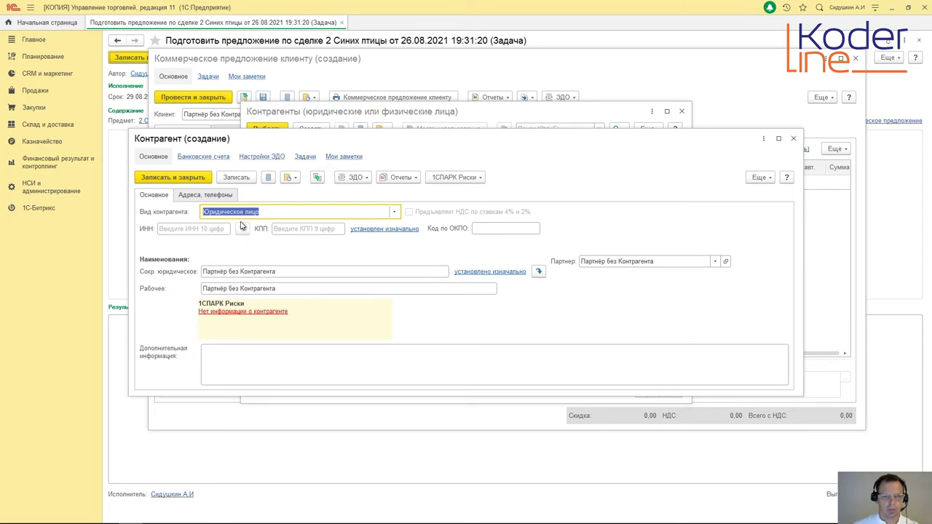
{"action": "left_click", "coordinate": [202, 197]}
{"action": "left_click", "coordinate": [154, 195]}
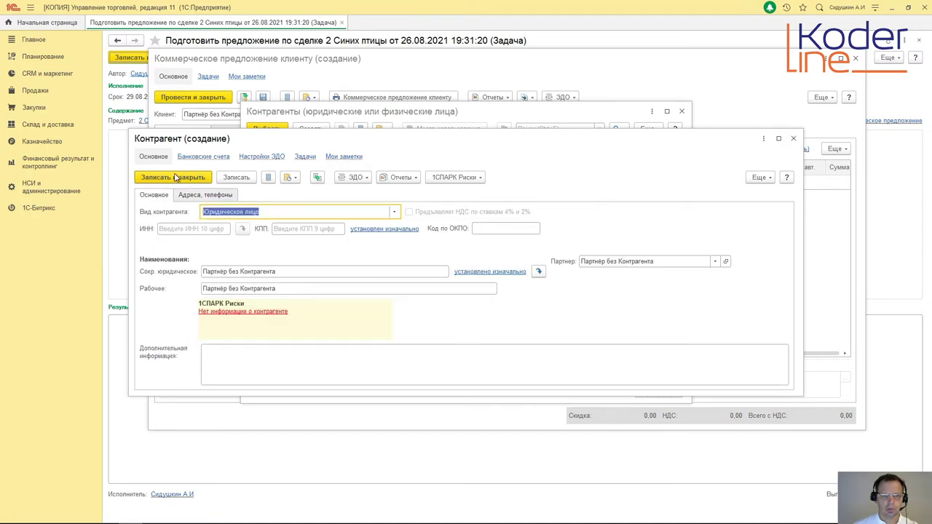
{"action": "left_click", "coordinate": [174, 179]}
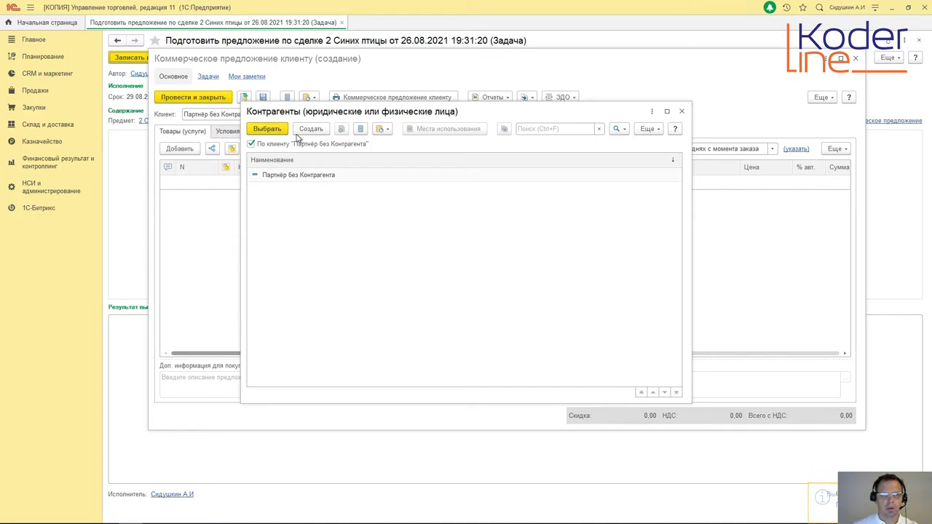
{"action": "left_click", "coordinate": [298, 177]}
{"action": "left_click", "coordinate": [268, 129]}
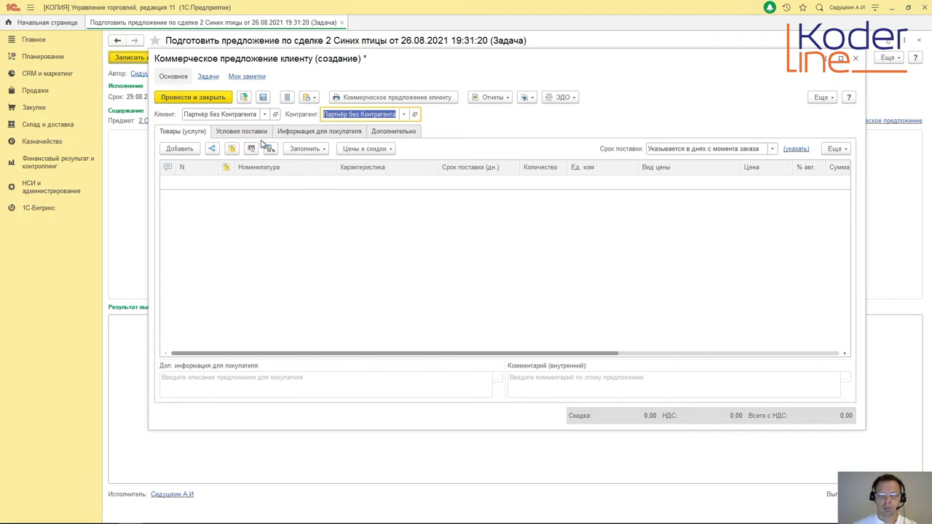
Step: Cancel the empty goods row and start Заполнить > Подобрать товары, bringing up the Виды цен choice
{"action": "double_click", "coordinate": [291, 186]}
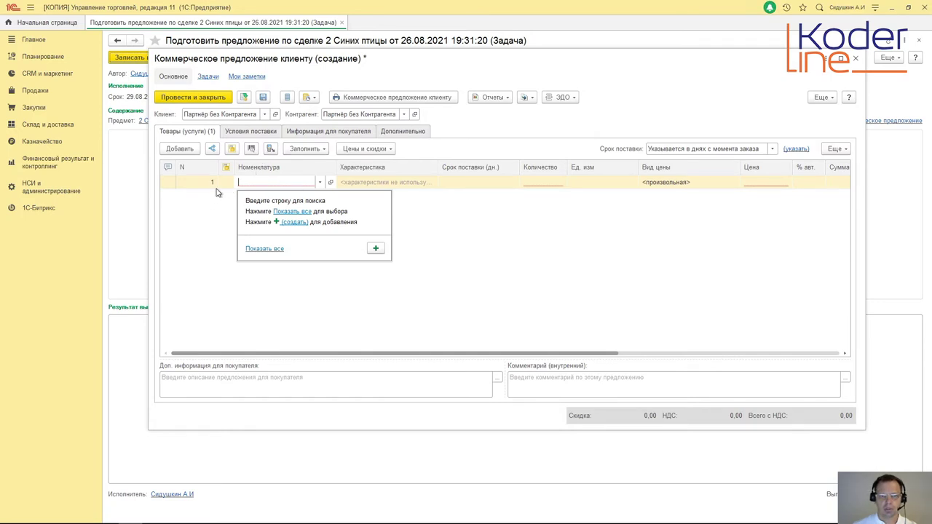
{"action": "left_click", "coordinate": [180, 149]}
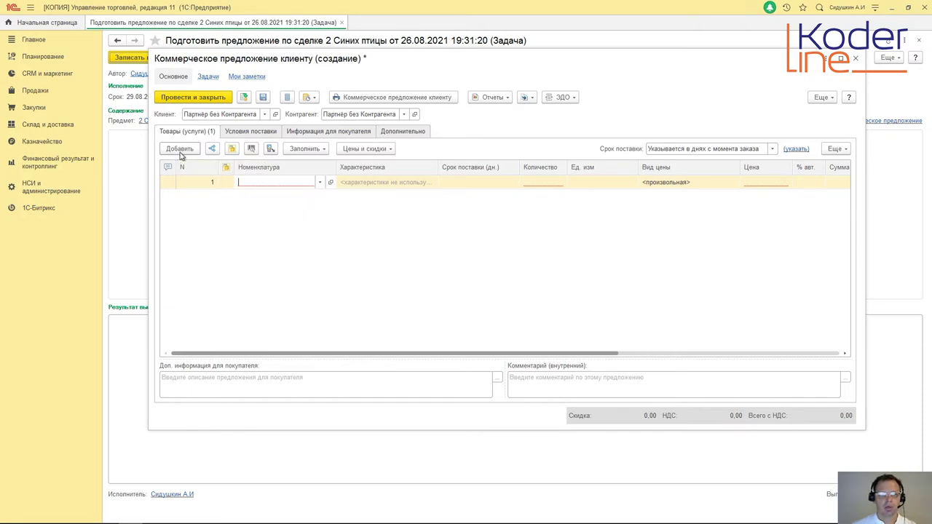
{"action": "key", "text": "Escape"}
{"action": "left_click", "coordinate": [325, 150]}
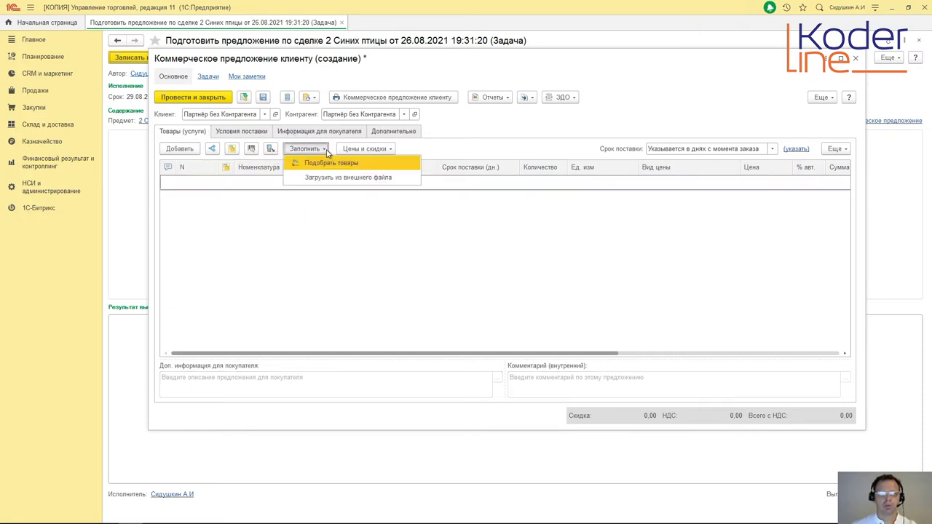
{"action": "left_click", "coordinate": [325, 165]}
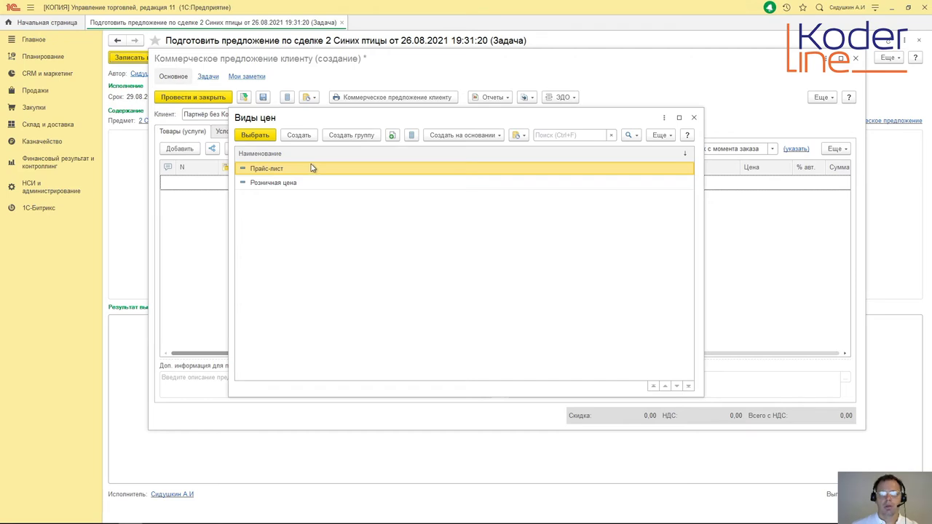
Step: Pick goods at Прайс-лист prices in an enlarged picker, with Только в наличии unchecked
{"action": "double_click", "coordinate": [269, 169]}
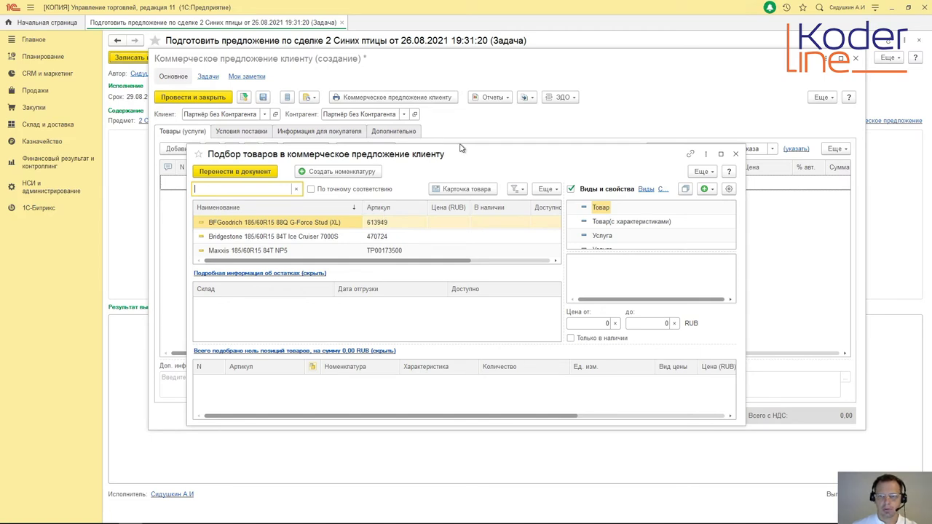
{"action": "left_click_drag", "start_coordinate": [747, 144], "coordinate": [748, 45]}
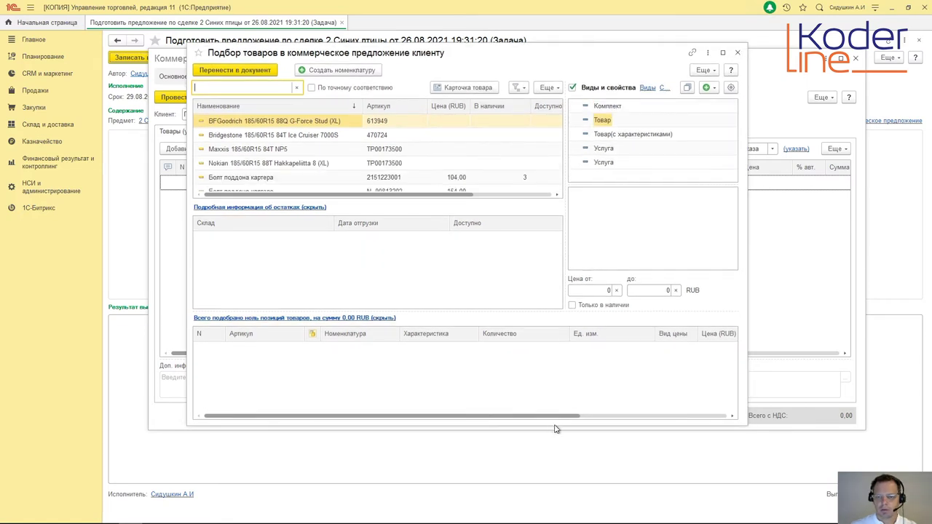
{"action": "left_click_drag", "start_coordinate": [557, 428], "coordinate": [561, 473]}
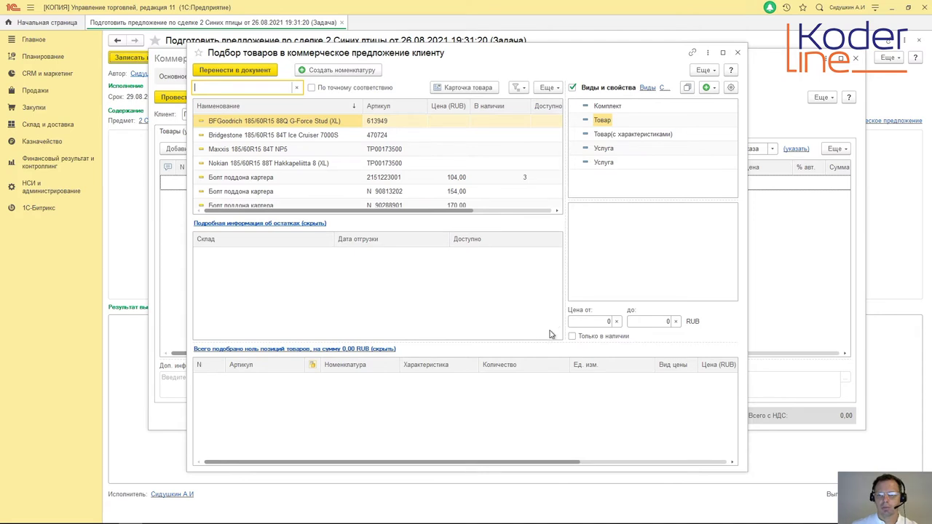
{"action": "left_click", "coordinate": [572, 337]}
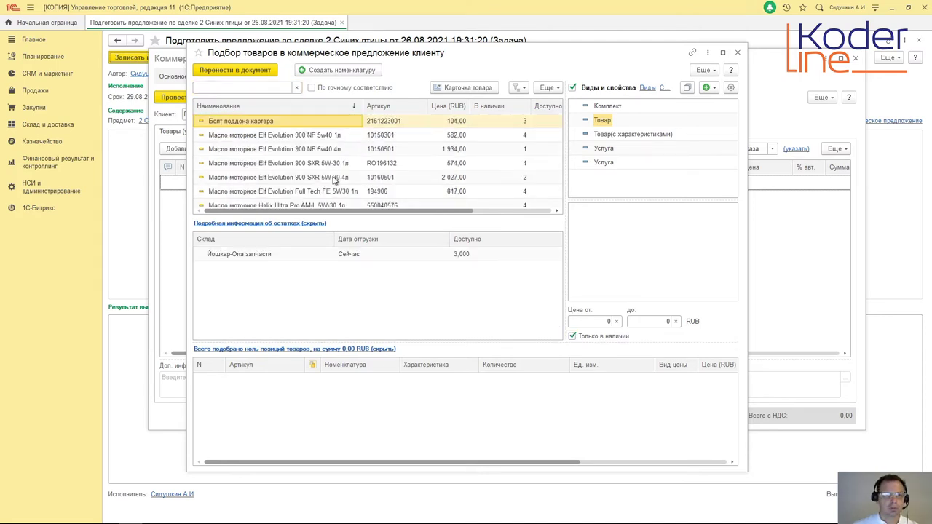
{"action": "scroll", "coordinate": [335, 178], "scroll_direction": "down", "scroll_amount": 2}
{"action": "scroll", "coordinate": [335, 174], "scroll_direction": "down", "scroll_amount": 1}
{"action": "scroll", "coordinate": [335, 175], "scroll_direction": "up", "scroll_amount": 3}
{"action": "left_click", "coordinate": [572, 337]}
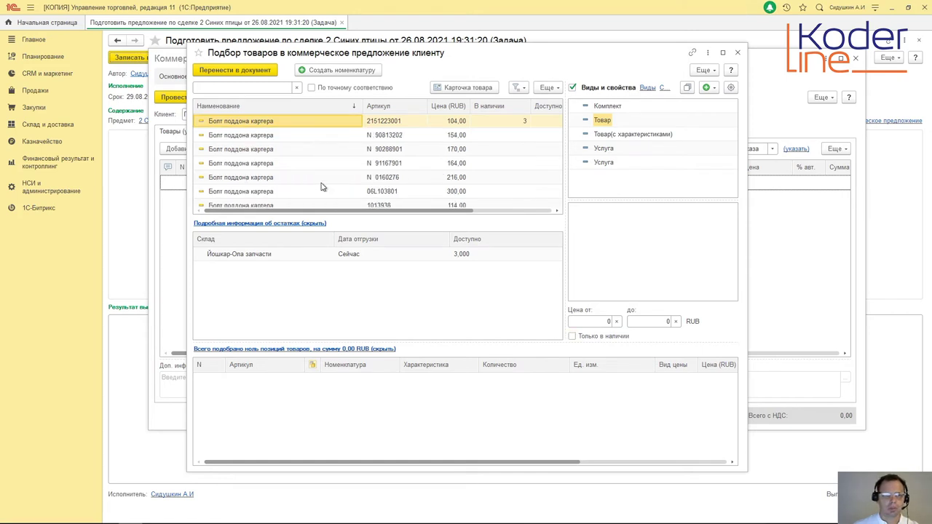
{"action": "scroll", "coordinate": [310, 173], "scroll_direction": "down", "scroll_amount": 2}
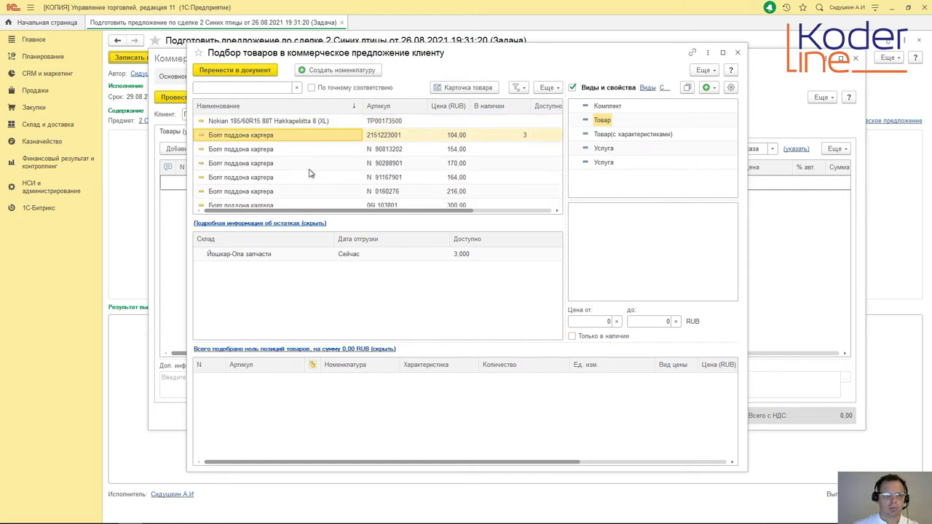
{"action": "scroll", "coordinate": [309, 173], "scroll_direction": "down", "scroll_amount": 1}
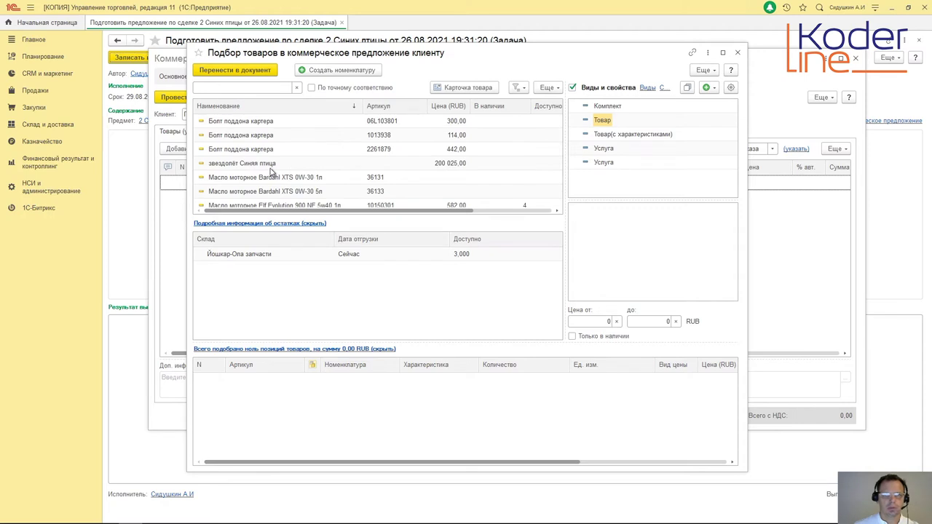
Step: Add 2 units of звездолёт Синяя птица and transfer them into the offer
{"action": "left_click", "coordinate": [276, 168]}
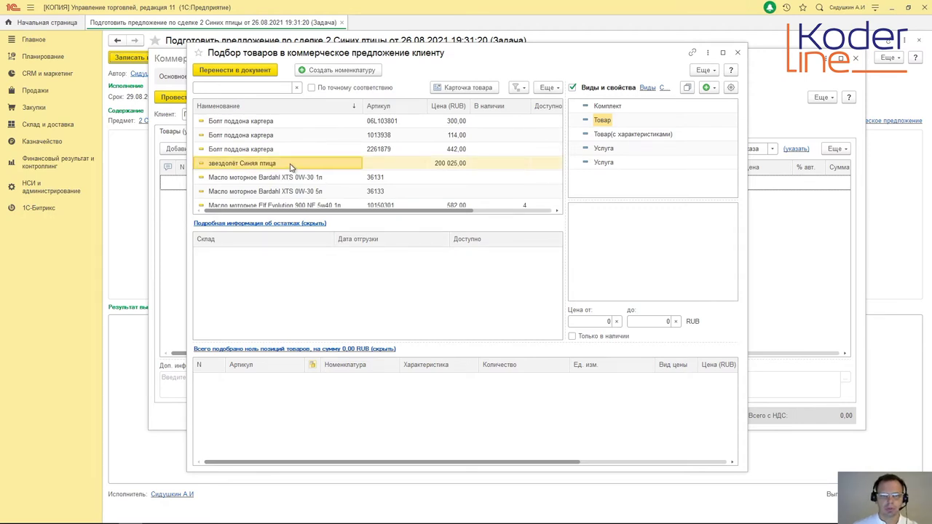
{"action": "double_click", "coordinate": [292, 165]}
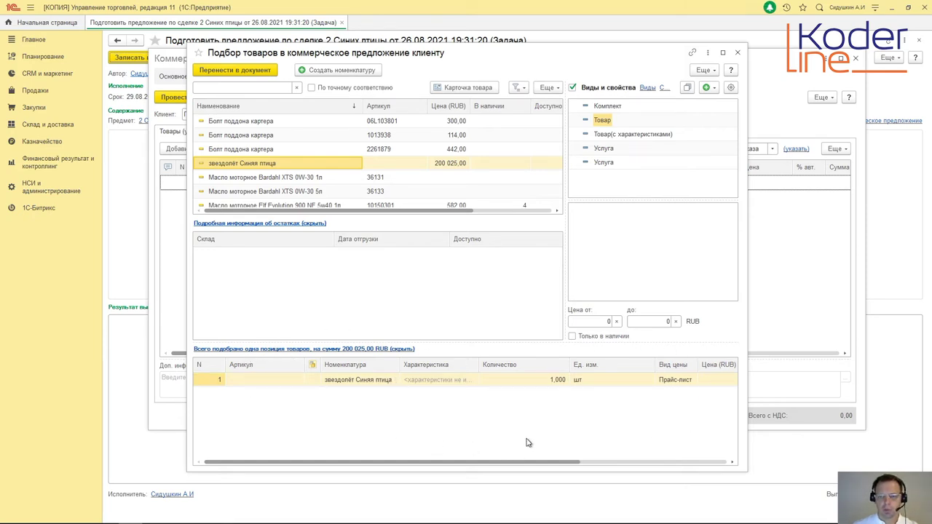
{"action": "left_click", "coordinate": [514, 386]}
{"action": "left_click", "coordinate": [514, 386]}
{"action": "type", "text": "2"}
{"action": "key", "text": "Return"}
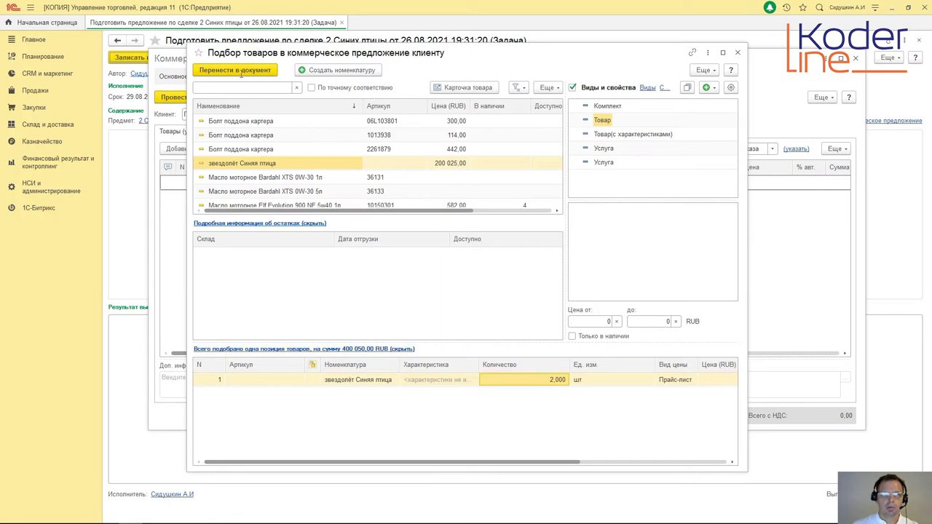
{"action": "left_click", "coordinate": [237, 69]}
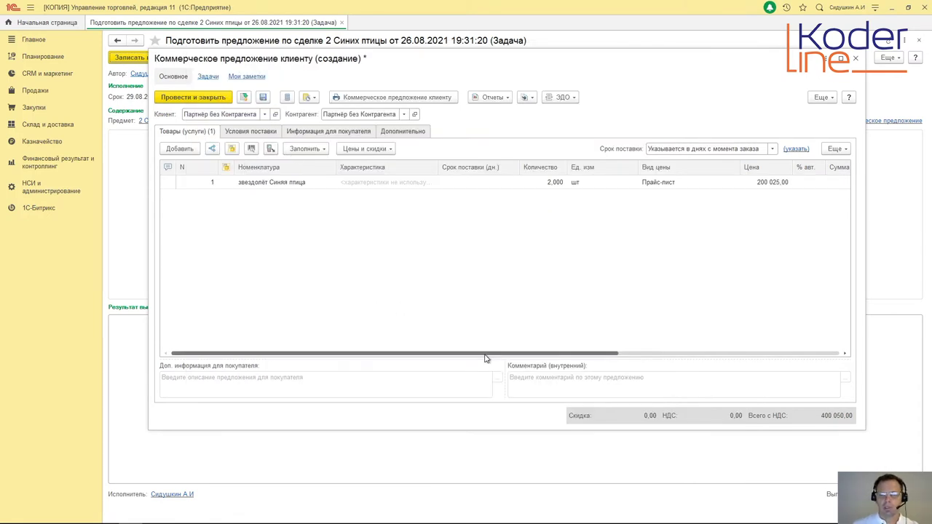
Step: Set the line's Сумма to 400 000,00, applying a 50,00 manual discount
{"action": "left_click_drag", "start_coordinate": [488, 357], "coordinate": [704, 371]}
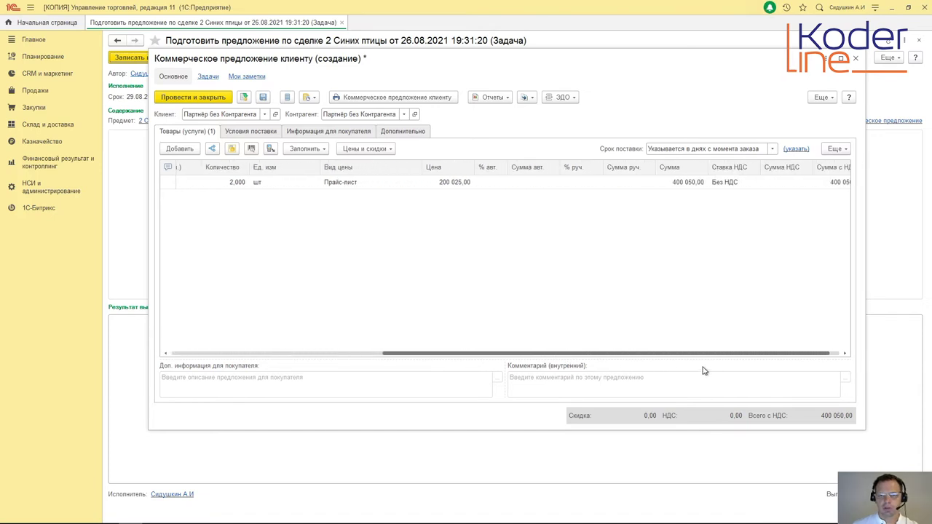
{"action": "double_click", "coordinate": [448, 184]}
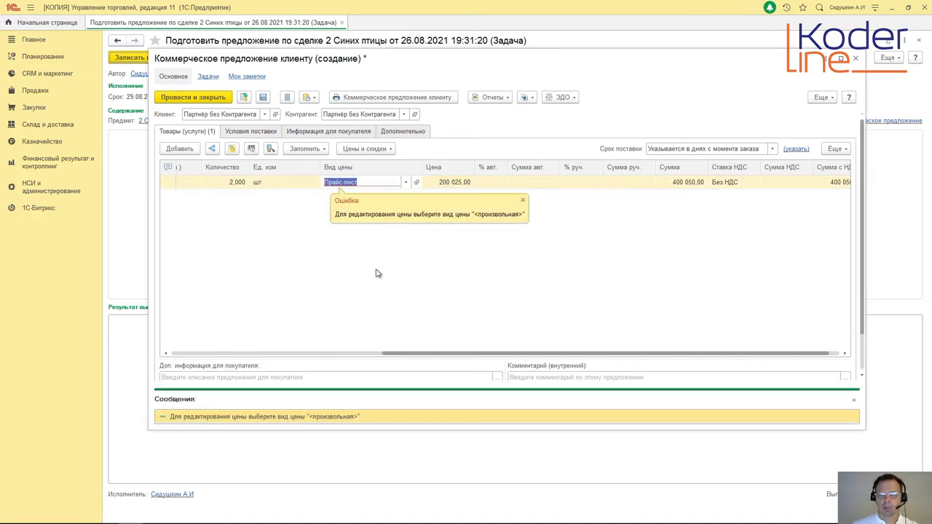
{"action": "left_click", "coordinate": [438, 301]}
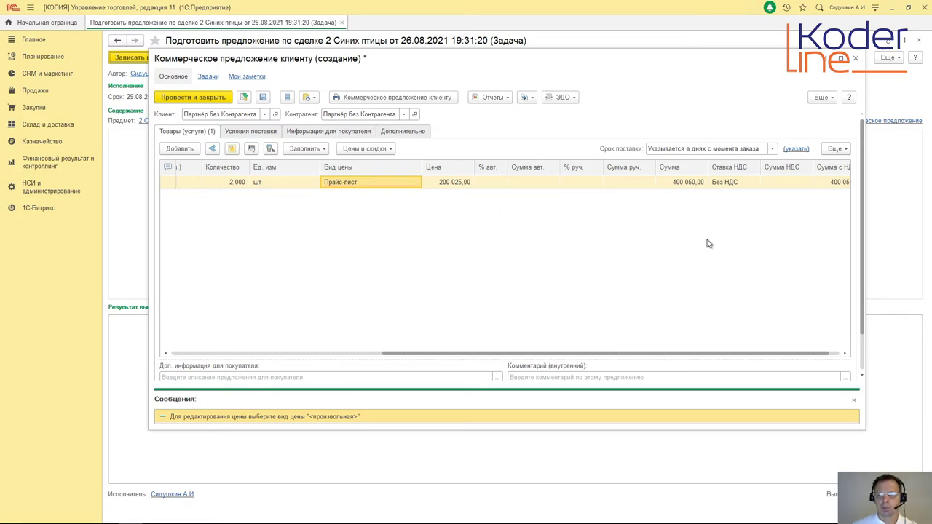
{"action": "double_click", "coordinate": [682, 187]}
{"action": "type", "text": "40"}
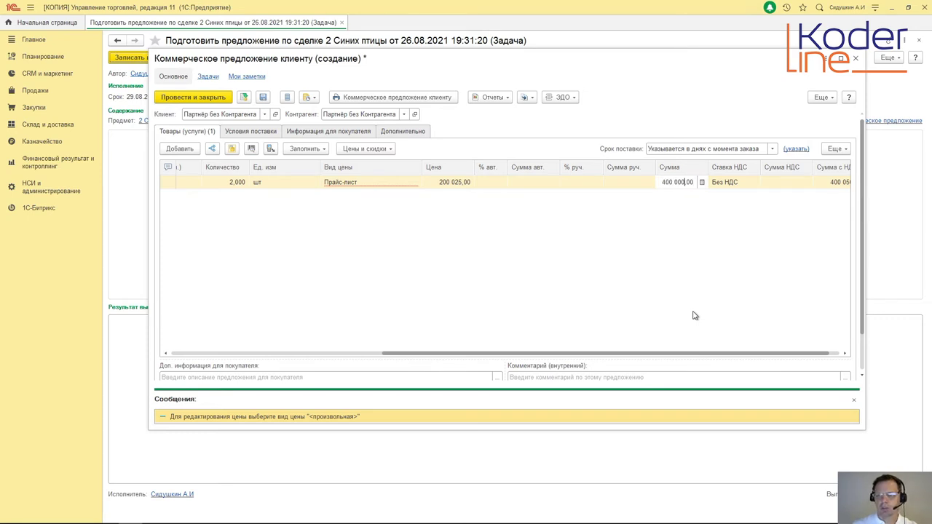
{"action": "key", "text": "Return"}
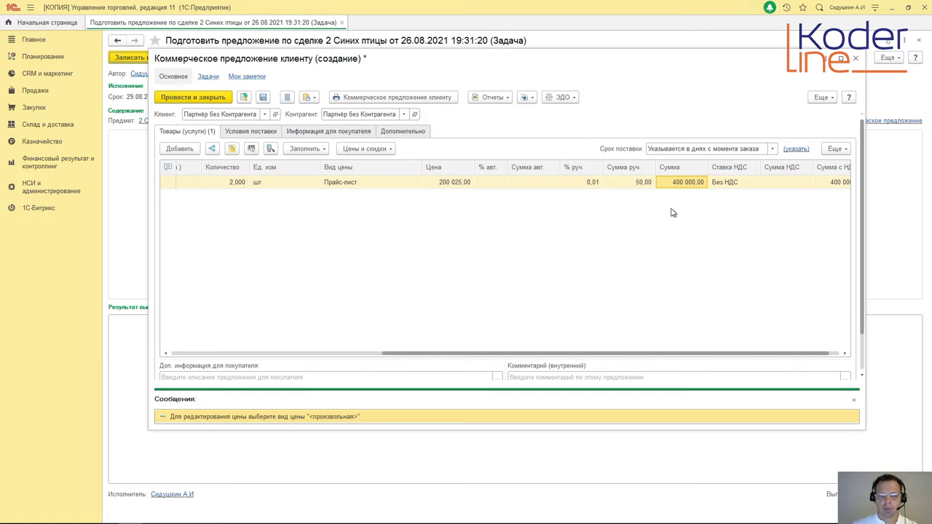
{"action": "left_click", "coordinate": [856, 402]}
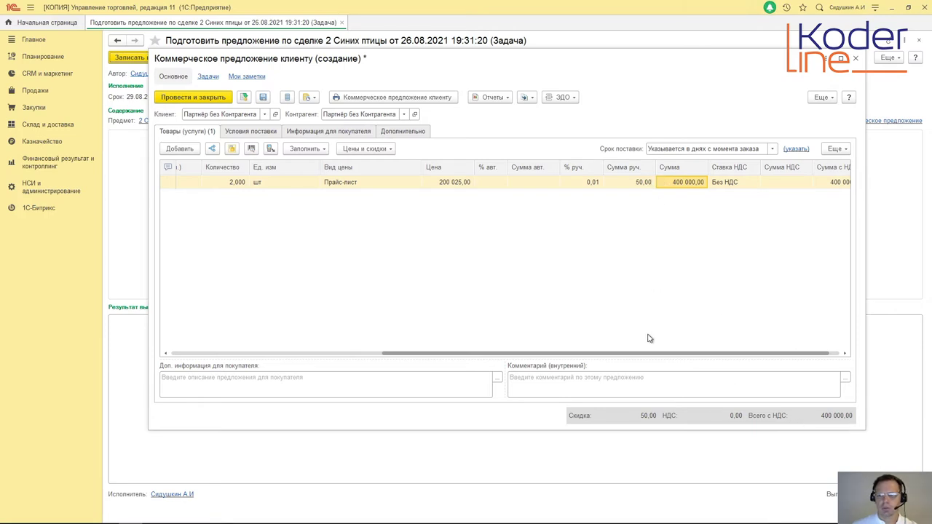
{"action": "left_click_drag", "start_coordinate": [656, 356], "coordinate": [353, 336]}
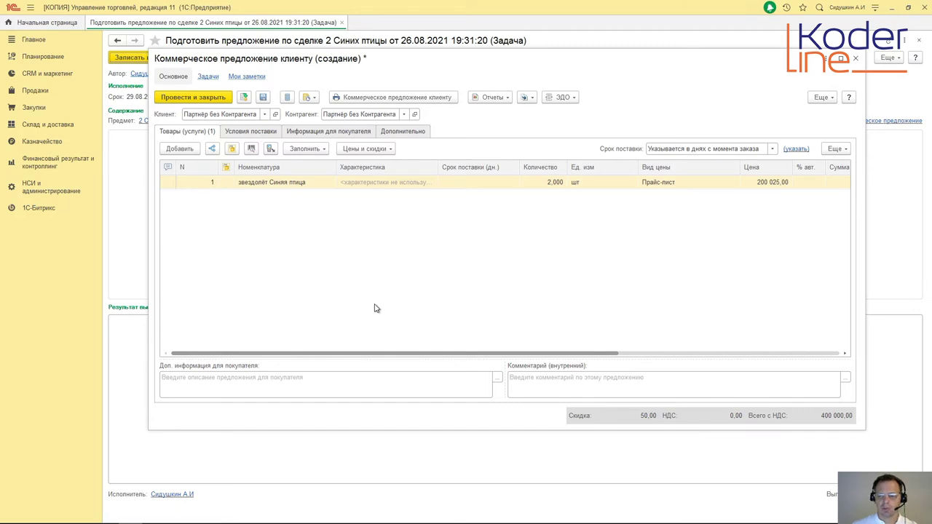
Step: On Условия поставки, make the offer valid until 31.08.2021
{"action": "left_click", "coordinate": [248, 133]}
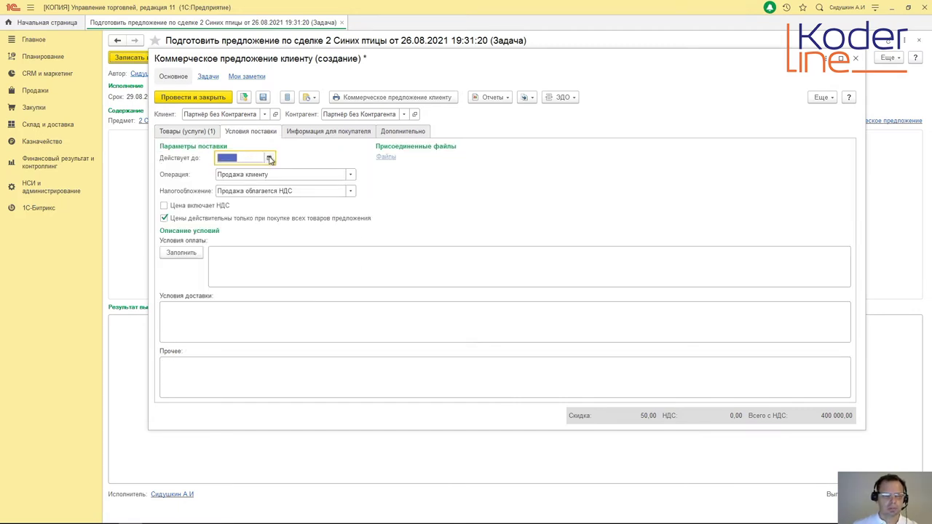
{"action": "left_click", "coordinate": [269, 158]}
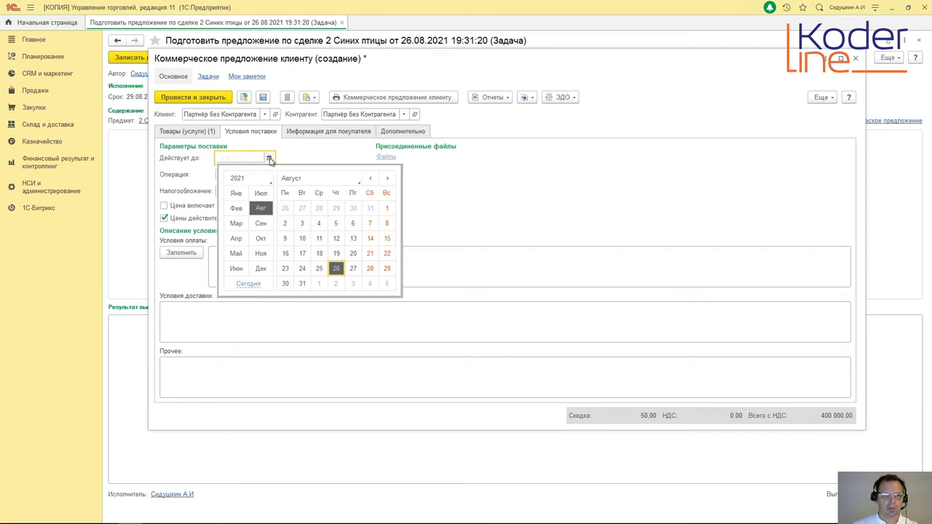
{"action": "left_click", "coordinate": [302, 285]}
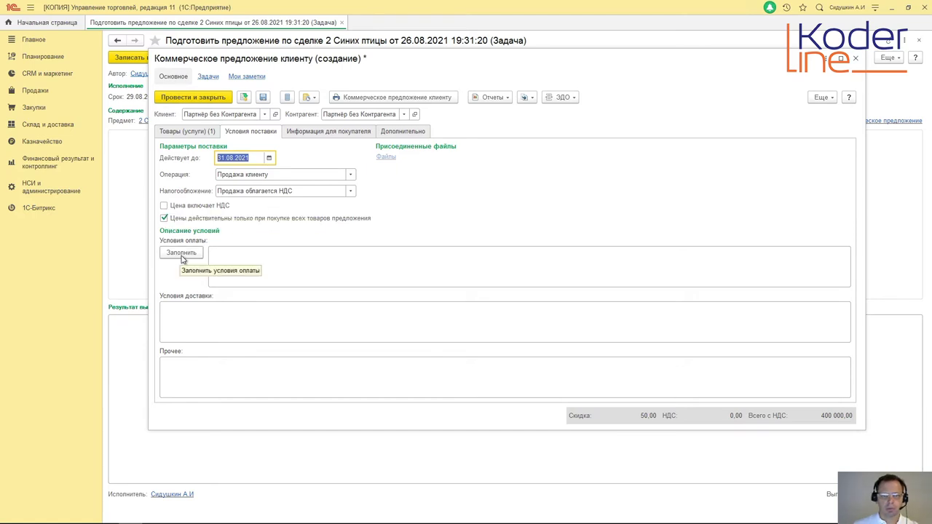
Step: Fill payment terms from the Для небольших заводов agreement and enter delivery terms «самовывоз с космодрома Восточный»
{"action": "left_click", "coordinate": [180, 254]}
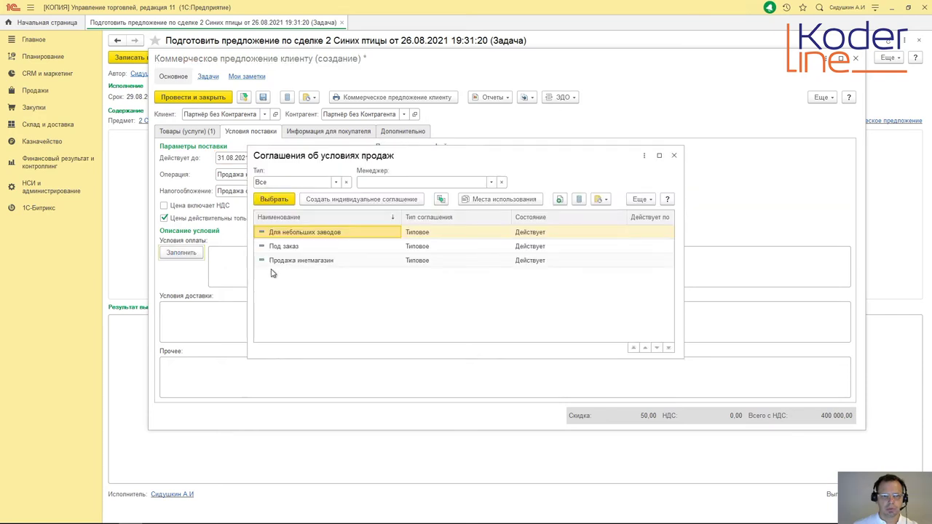
{"action": "left_click", "coordinate": [277, 202]}
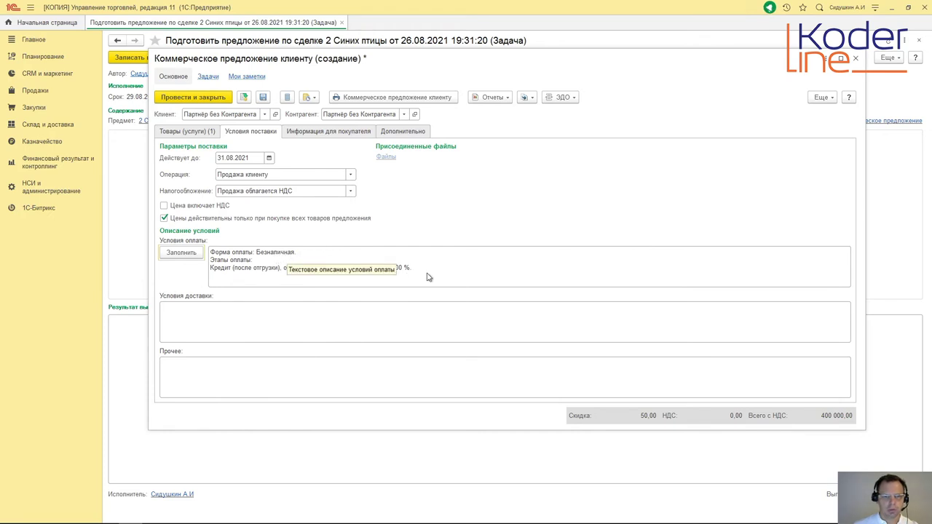
{"action": "left_click", "coordinate": [467, 270]}
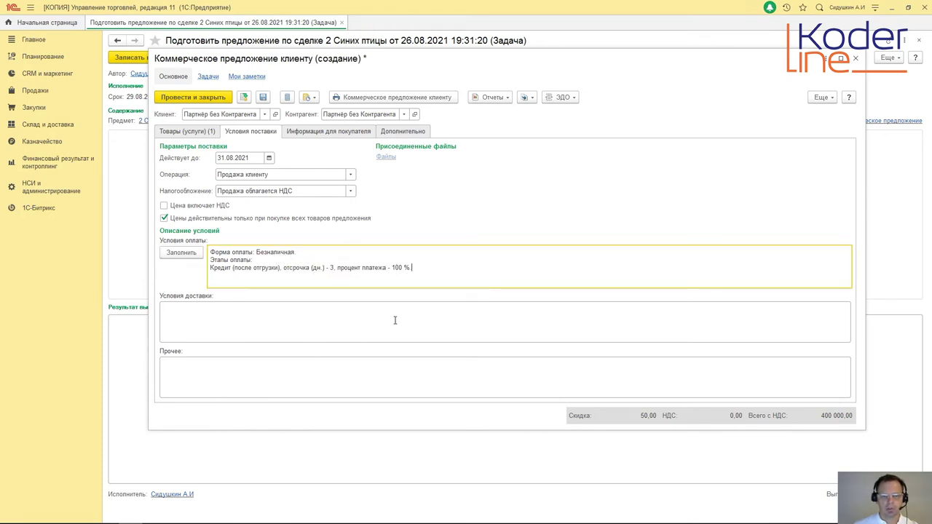
{"action": "left_click", "coordinate": [195, 316]}
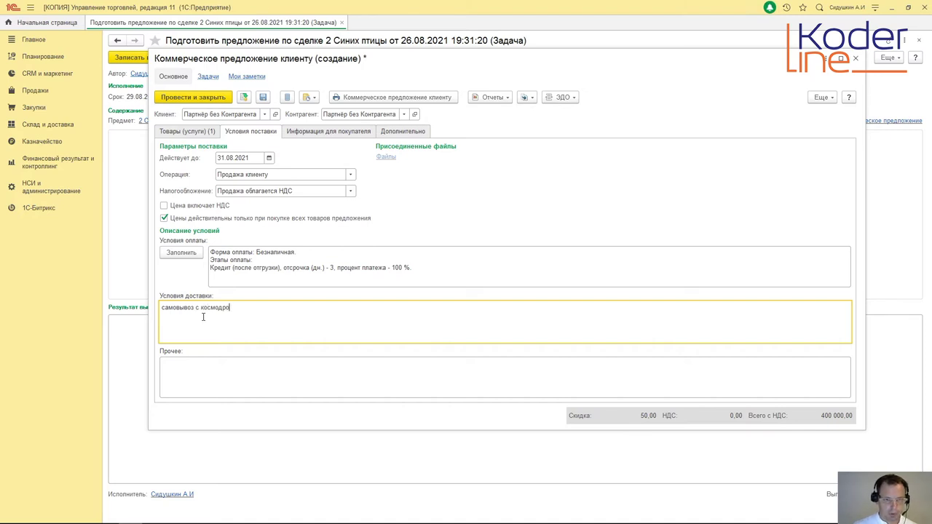
{"action": "type", "text": "ма Восточный"}
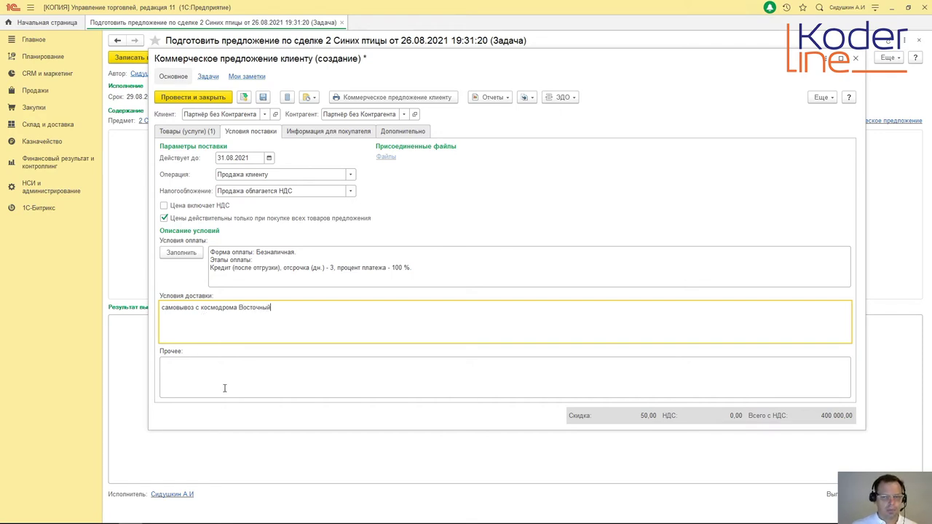
{"action": "left_click", "coordinate": [230, 362]}
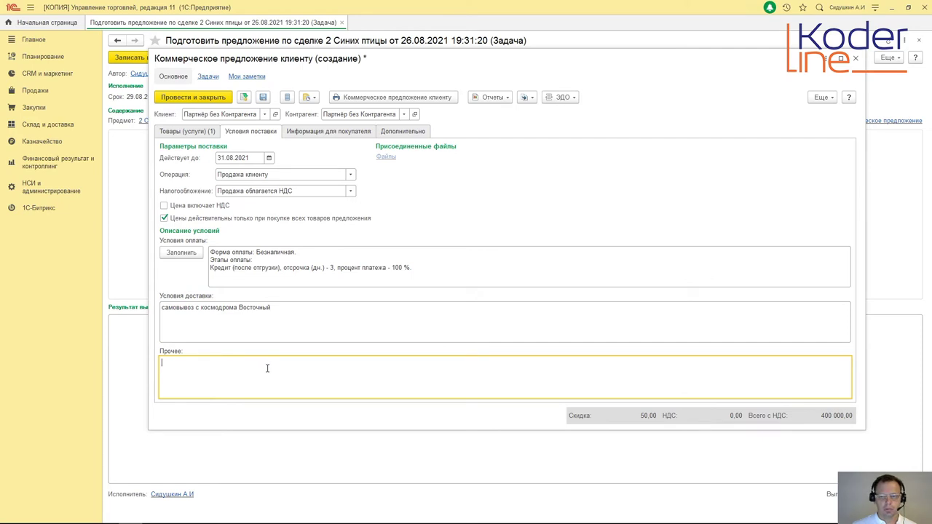
Step: Enter the buyer note «при покупке 3 единиц склиз в подарок» in Доп. информация для покупателя
{"action": "left_click", "coordinate": [307, 135]}
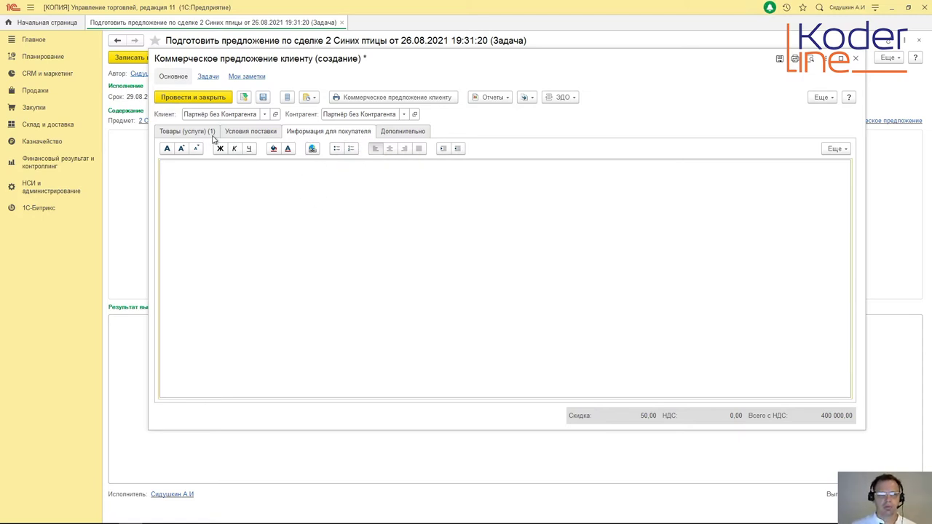
{"action": "left_click", "coordinate": [182, 134]}
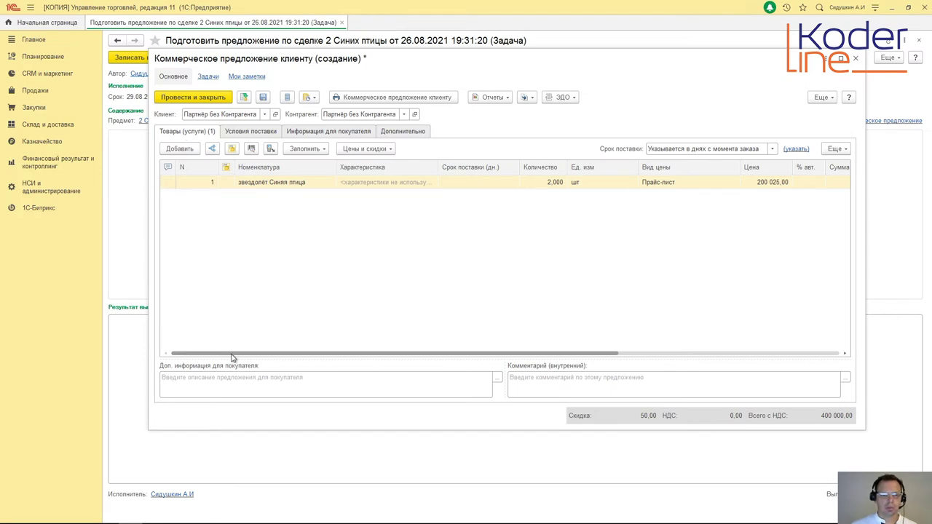
{"action": "left_click", "coordinate": [233, 382]}
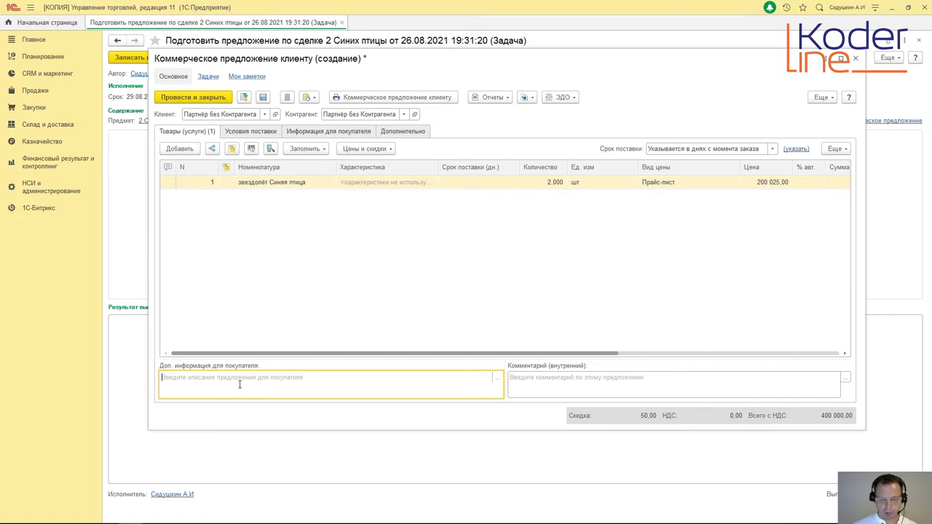
{"action": "type", "text": "при"}
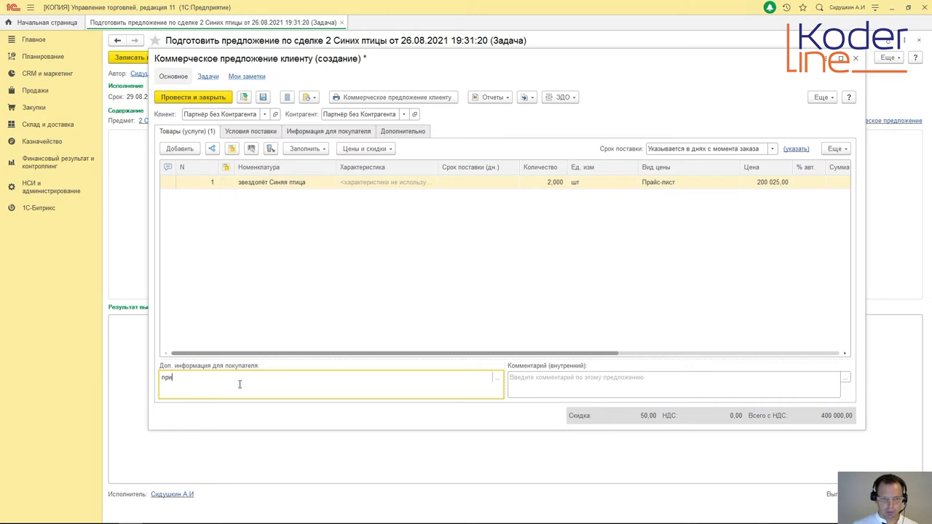
{"action": "type", "text": " покупке "}
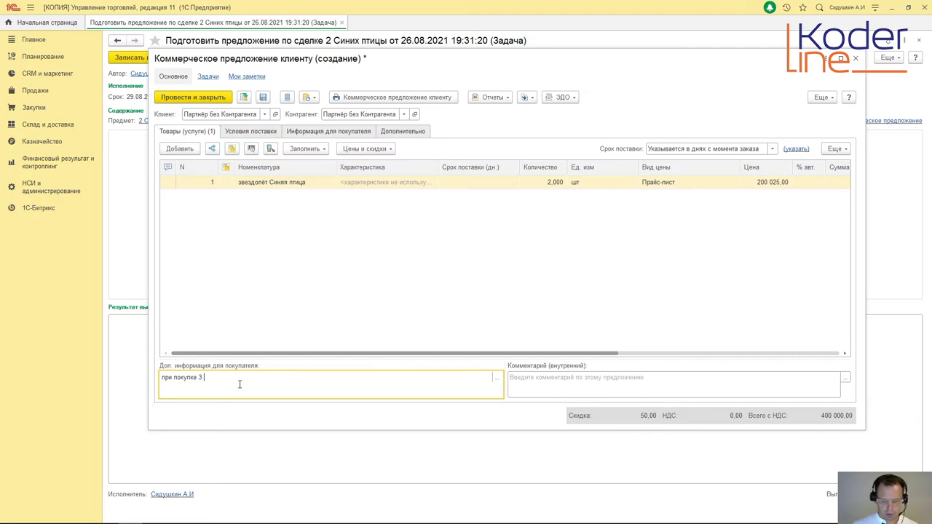
{"action": "type", "text": "3 единиц"}
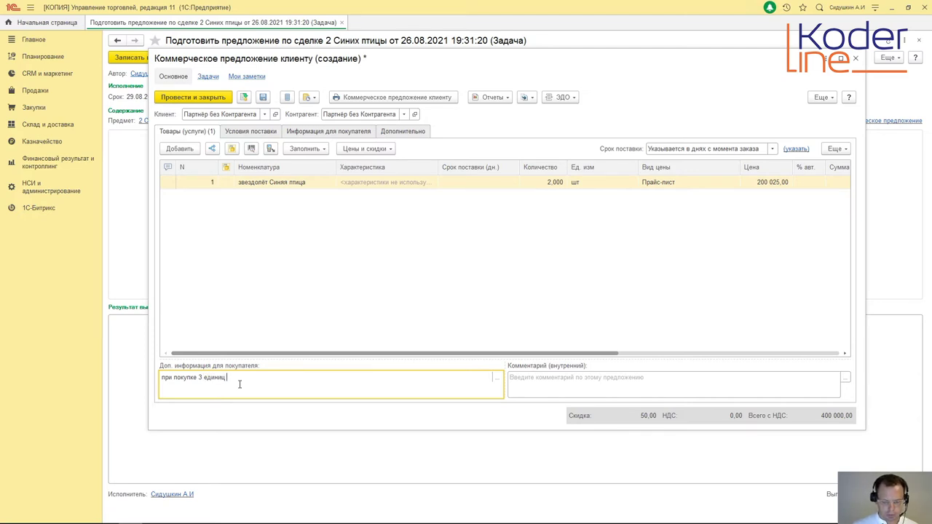
{"action": "type", "text": " склиз в подарок"}
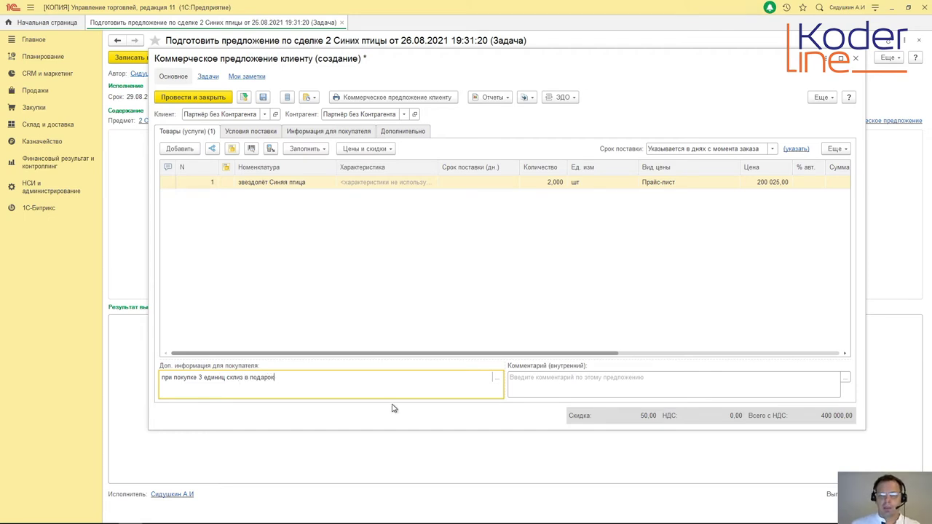
{"action": "left_click", "coordinate": [559, 385]}
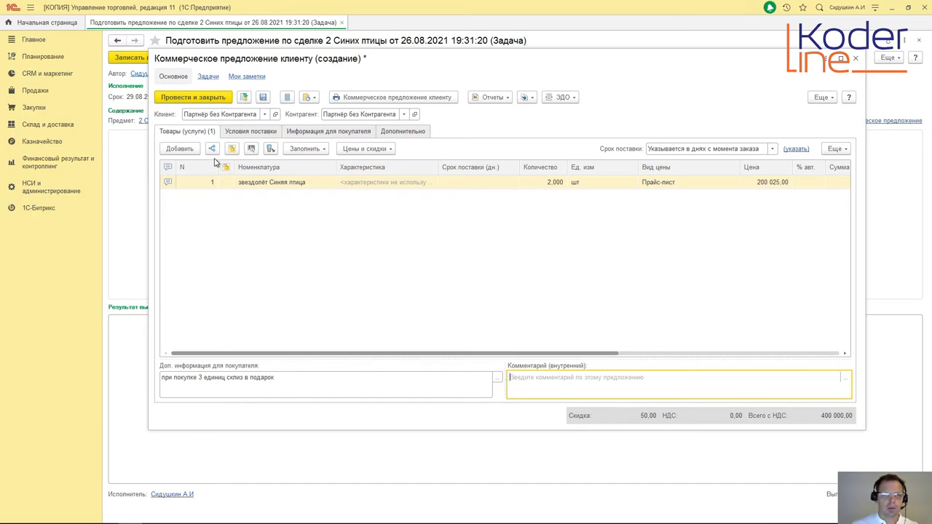
Step: On the Дополнительно tab, set the offer's Статус to Не согласовано
{"action": "left_click", "coordinate": [252, 132]}
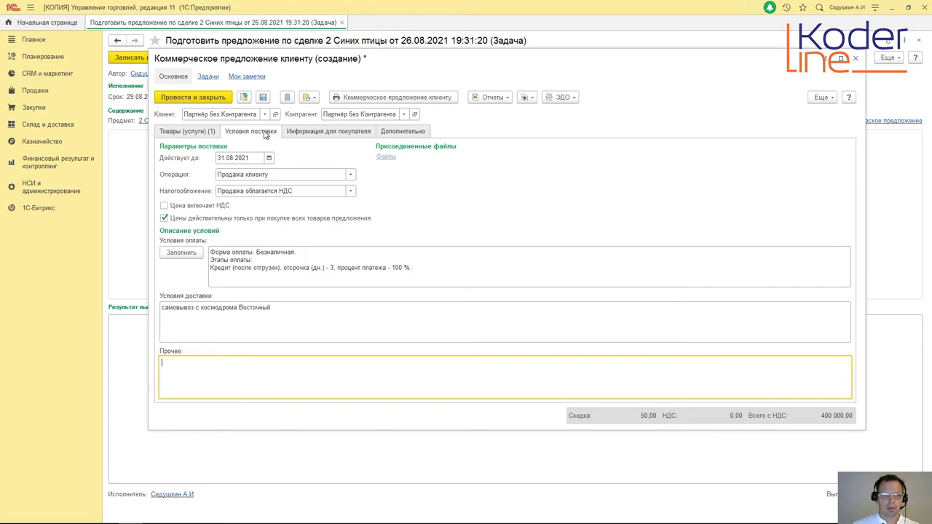
{"action": "left_click", "coordinate": [321, 134]}
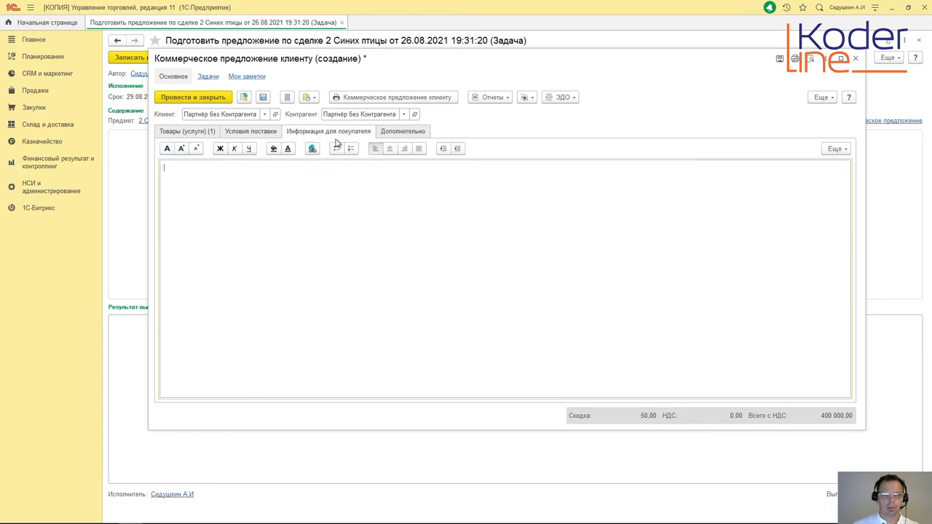
{"action": "left_click", "coordinate": [419, 137]}
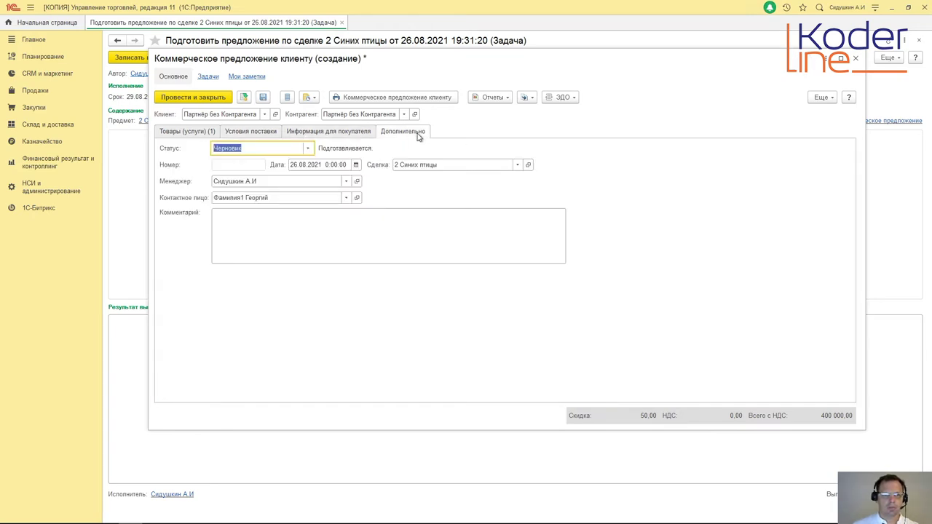
{"action": "left_click", "coordinate": [308, 148]}
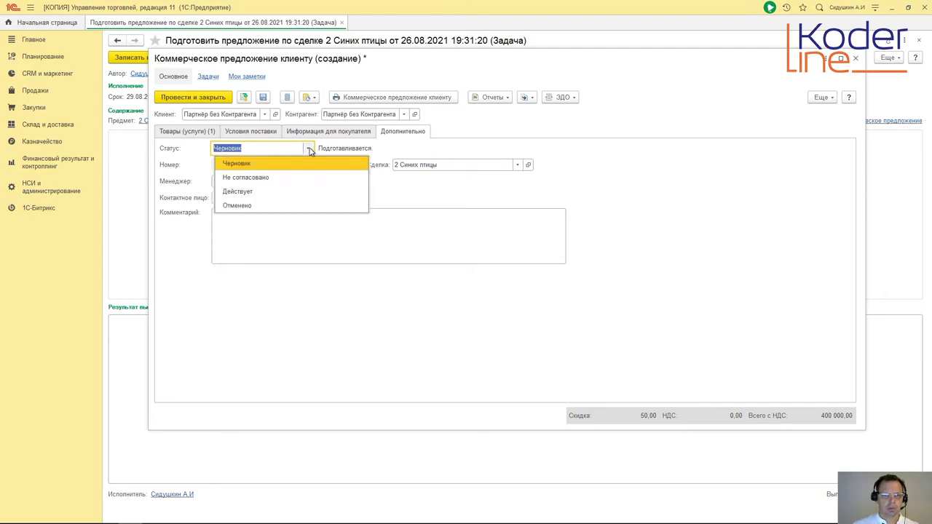
{"action": "left_click", "coordinate": [264, 185]}
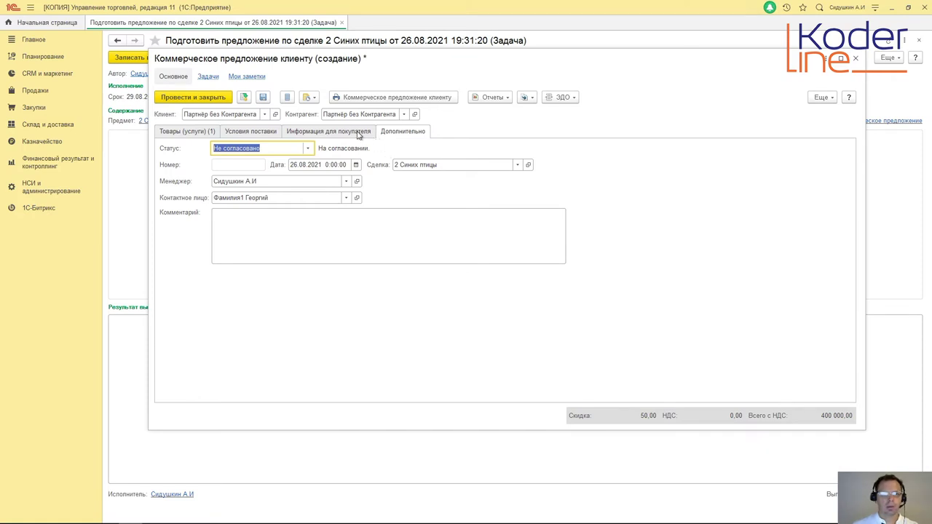
{"action": "left_click", "coordinate": [204, 133]}
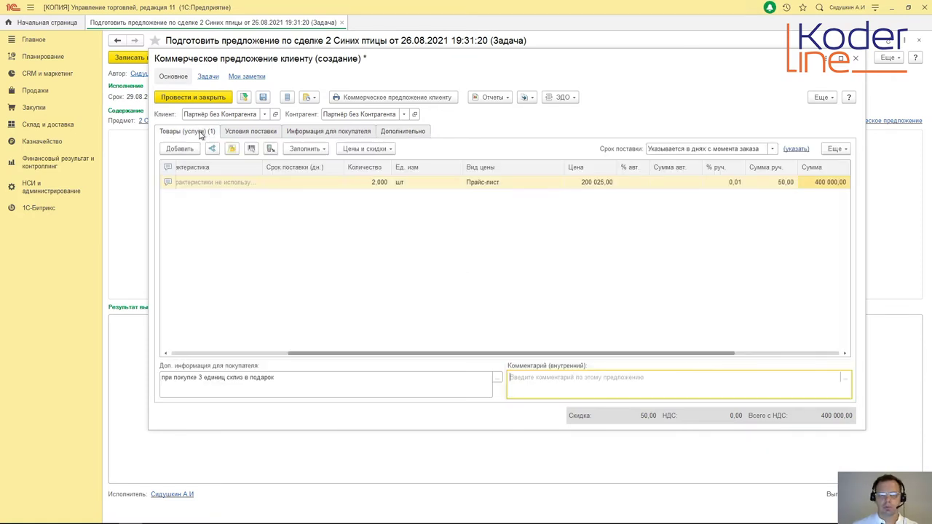
{"action": "left_click", "coordinate": [244, 97]}
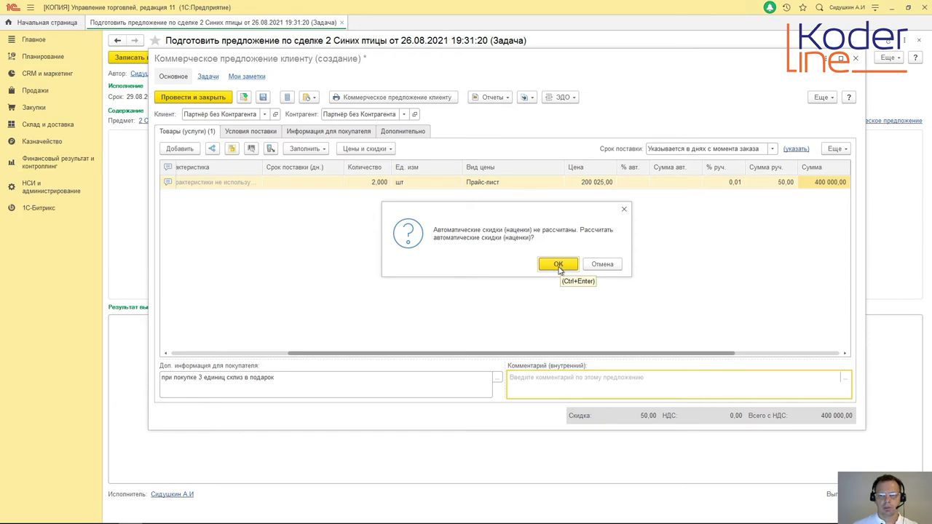
{"action": "left_click", "coordinate": [603, 265]}
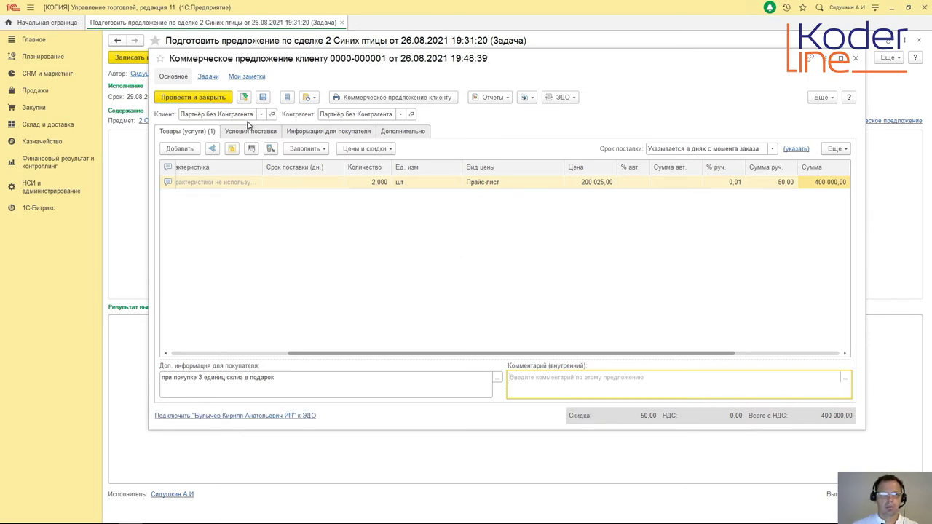
{"action": "left_click", "coordinate": [390, 98]}
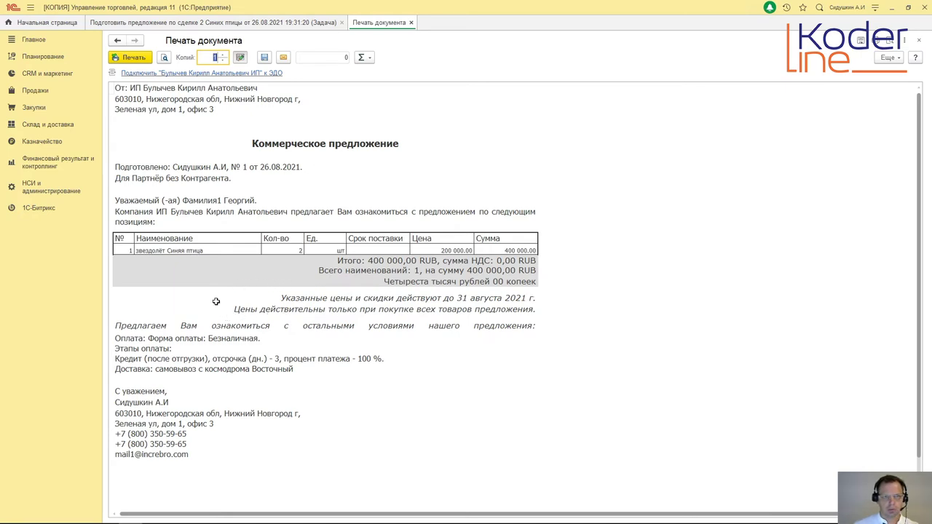
Step: Review the offer's Условия поставки, then close the Печать документа printout
{"action": "left_click", "coordinate": [295, 24]}
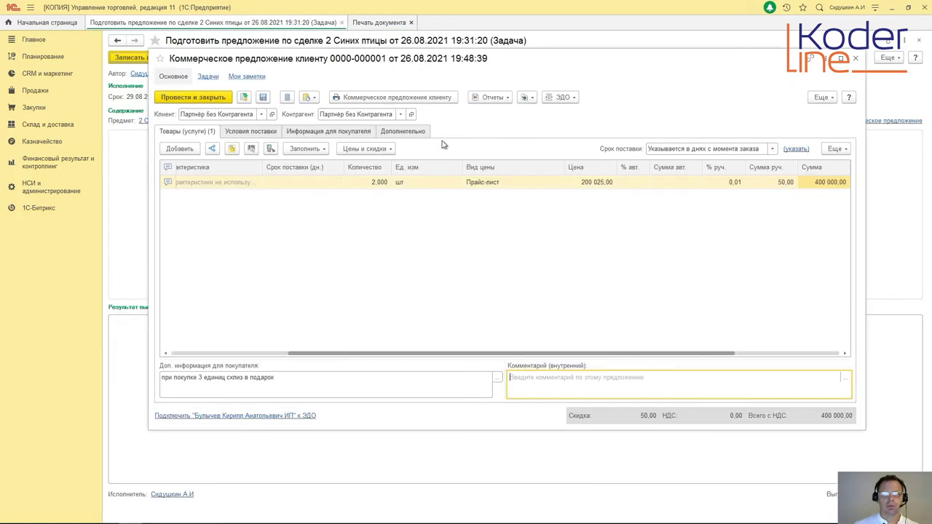
{"action": "left_click", "coordinate": [250, 132]}
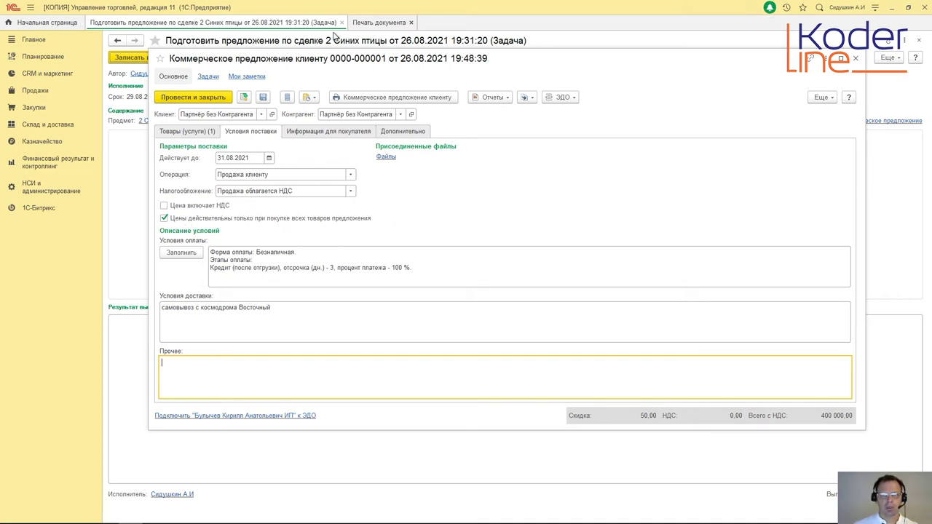
{"action": "left_click", "coordinate": [375, 24]}
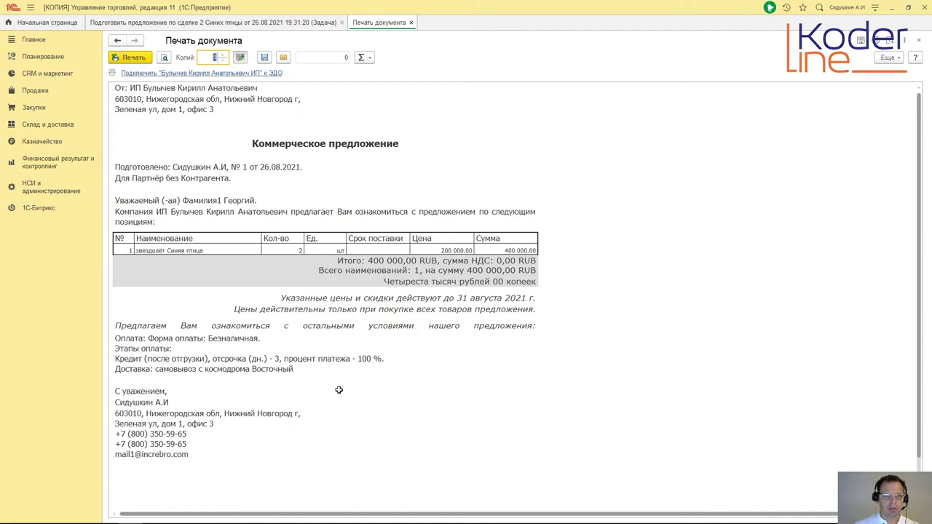
{"action": "left_click", "coordinate": [34, 191]}
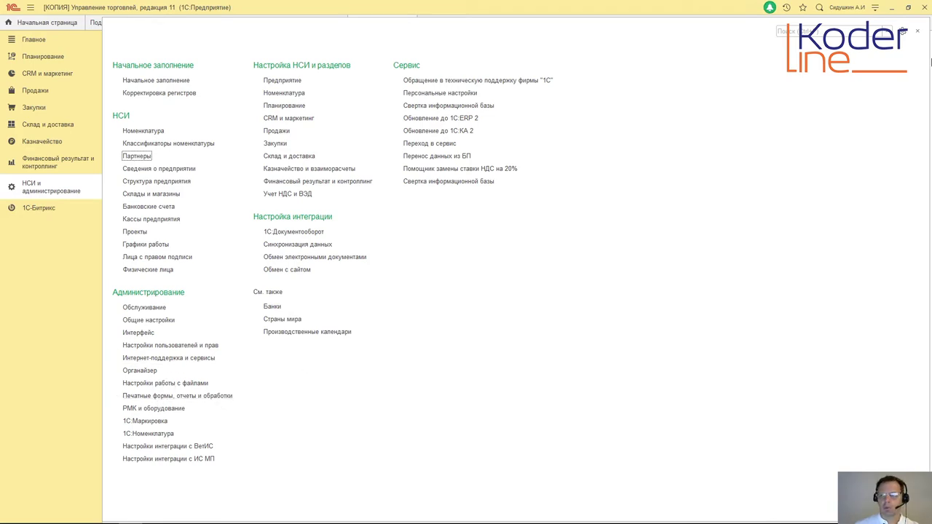
{"action": "left_click", "coordinate": [920, 35]}
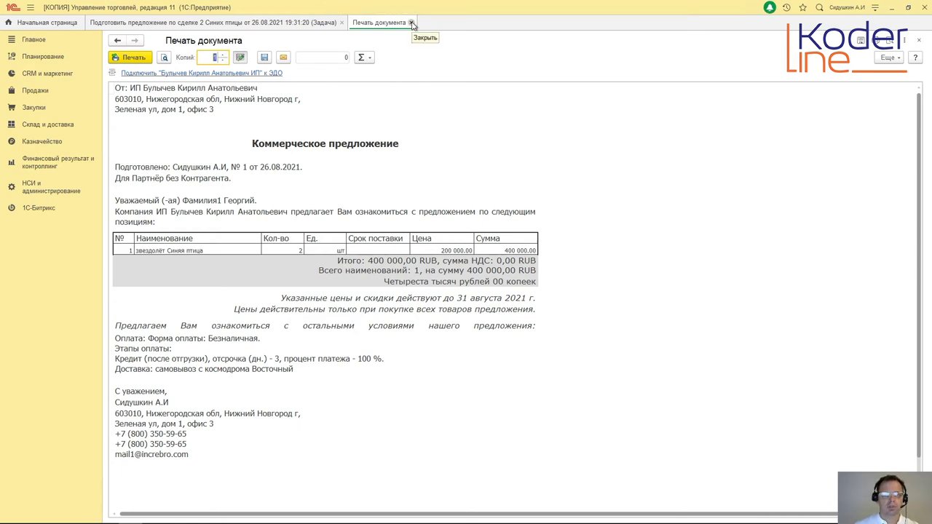
{"action": "left_click", "coordinate": [412, 23]}
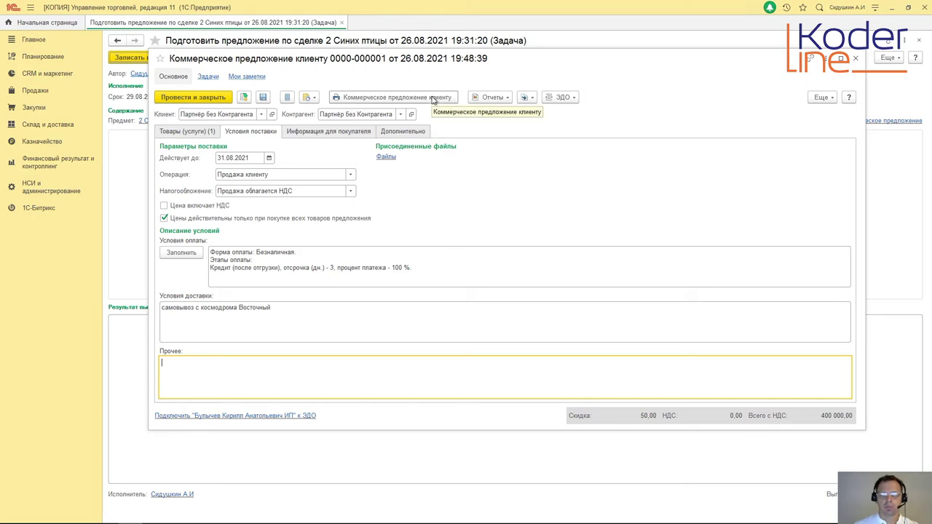
Step: Create an email sending the commercial offer with a Документ Adobe PDF attachment
{"action": "left_click", "coordinate": [313, 98]}
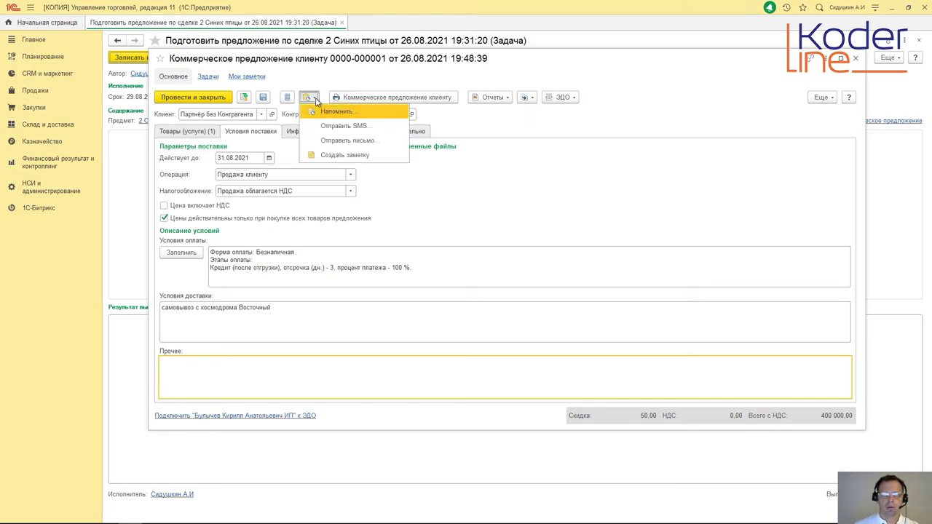
{"action": "left_click", "coordinate": [407, 102]}
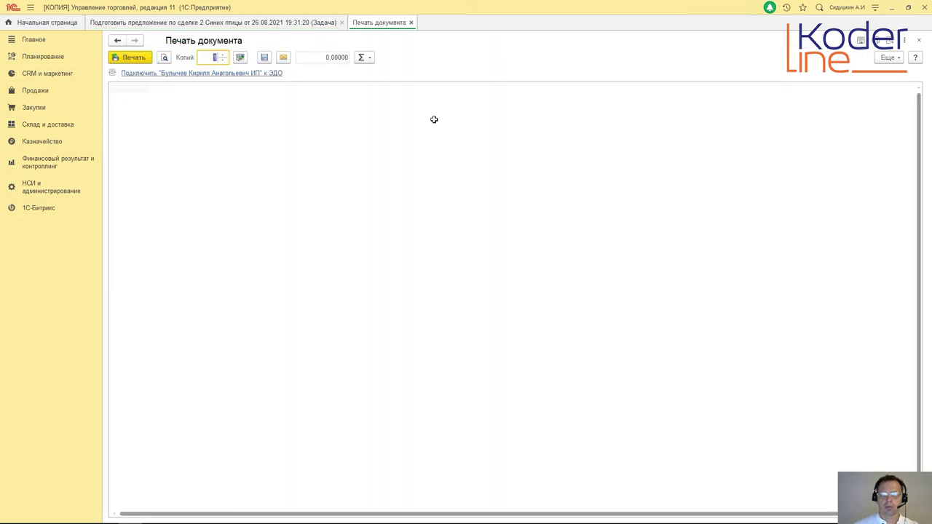
{"action": "left_click", "coordinate": [284, 58]}
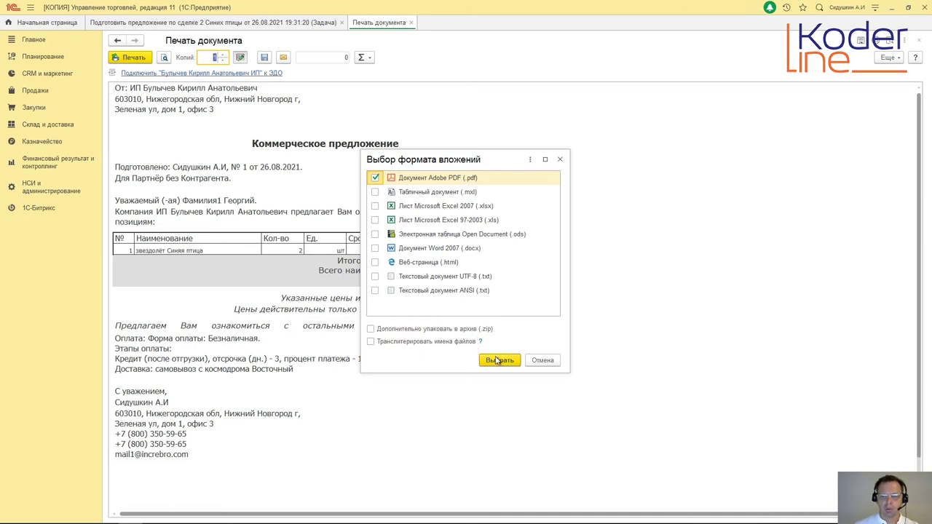
{"action": "left_click", "coordinate": [504, 362]}
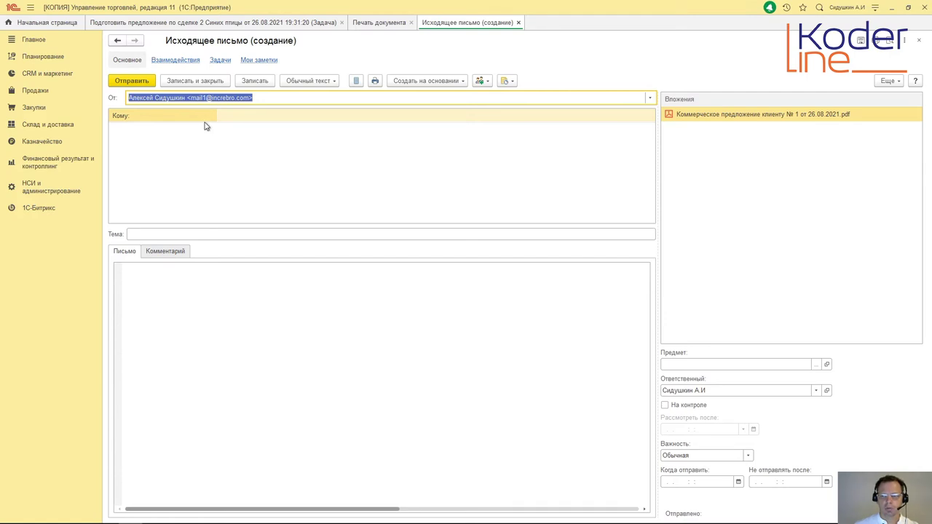
Step: Restore the window size and set up the letter's first recipient row for address-book selection
{"action": "left_click", "coordinate": [908, 7]}
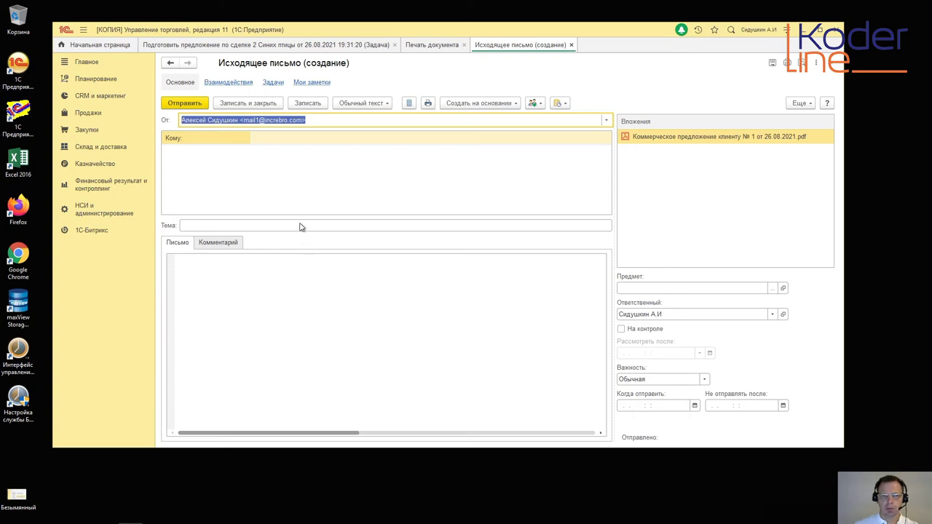
{"action": "left_click", "coordinate": [304, 145]}
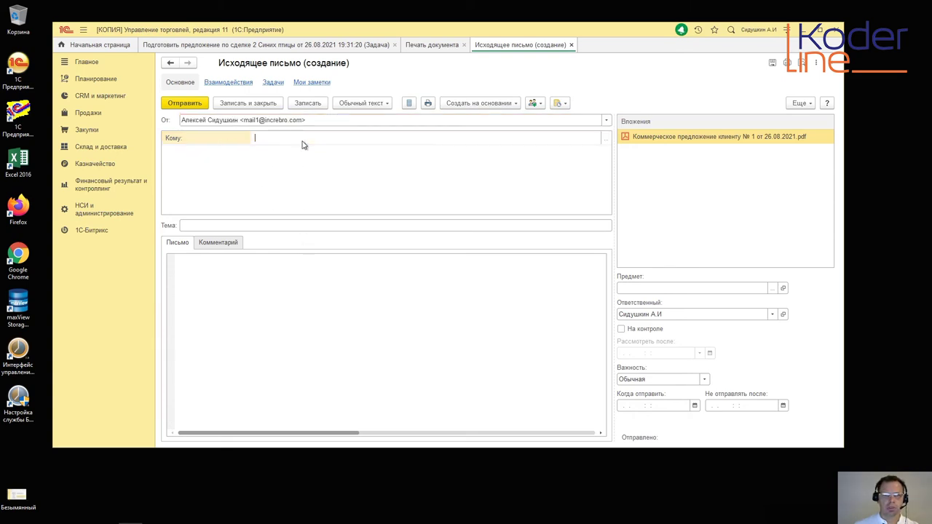
{"action": "left_click", "coordinate": [235, 162]}
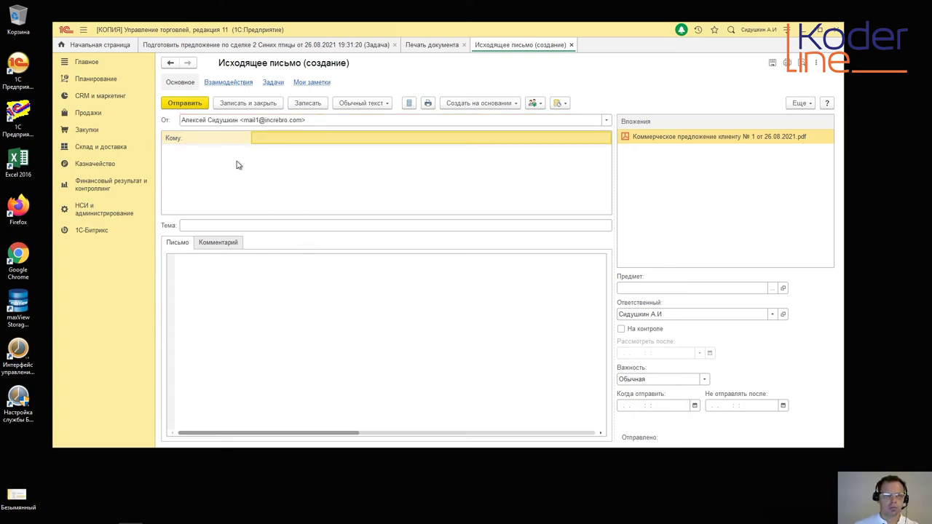
{"action": "left_click", "coordinate": [302, 142]}
{"action": "right_click", "coordinate": [302, 139]}
{"action": "left_click", "coordinate": [284, 151]}
{"action": "right_click", "coordinate": [285, 143]}
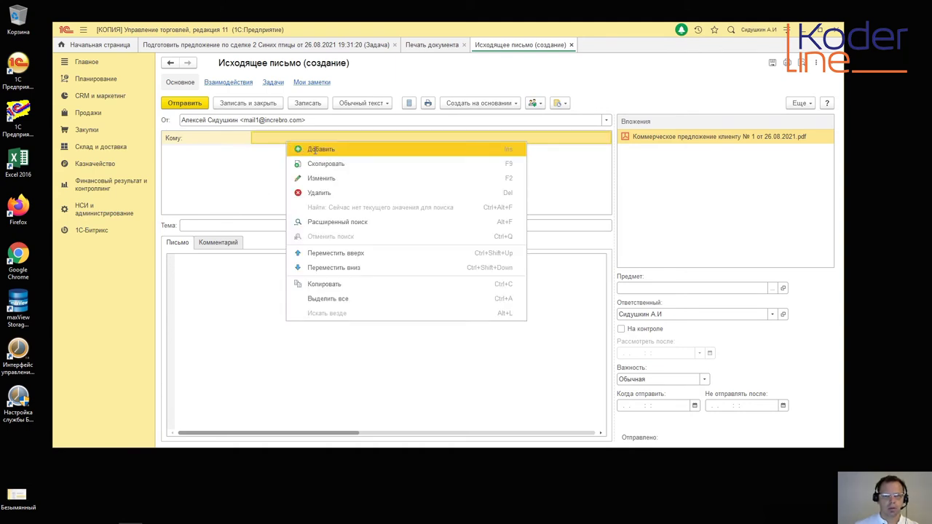
{"action": "left_click", "coordinate": [305, 149]}
{"action": "left_click", "coordinate": [286, 141]}
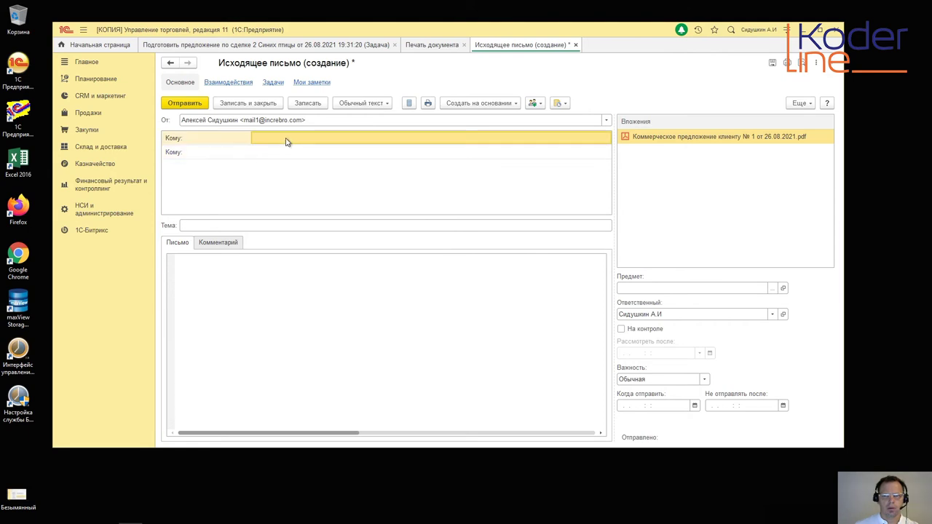
{"action": "left_click", "coordinate": [285, 140]}
{"action": "right_click", "coordinate": [287, 138]}
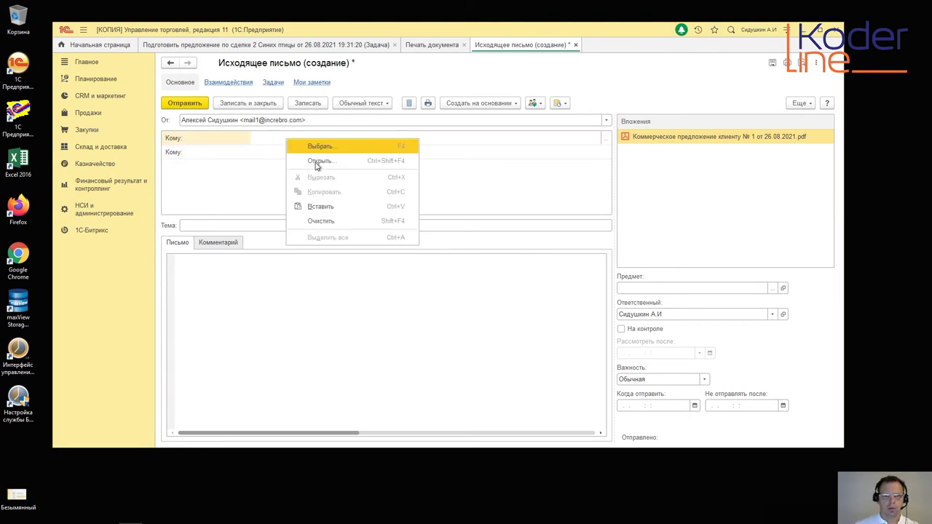
{"action": "left_click", "coordinate": [315, 149]}
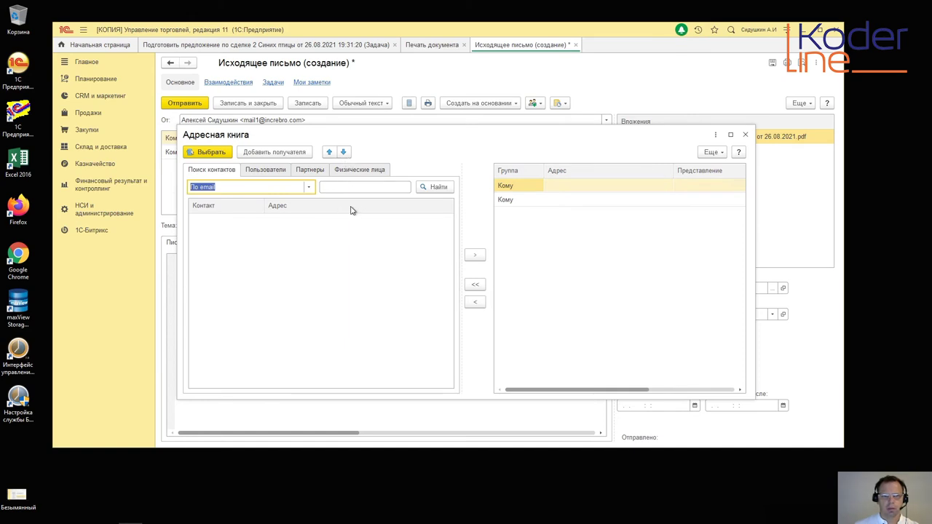
Step: Add the contact person of partner Партнёр без Контрагента from Партнеры as the letter's recipient
{"action": "left_click", "coordinate": [263, 170]}
{"action": "left_click", "coordinate": [311, 170]}
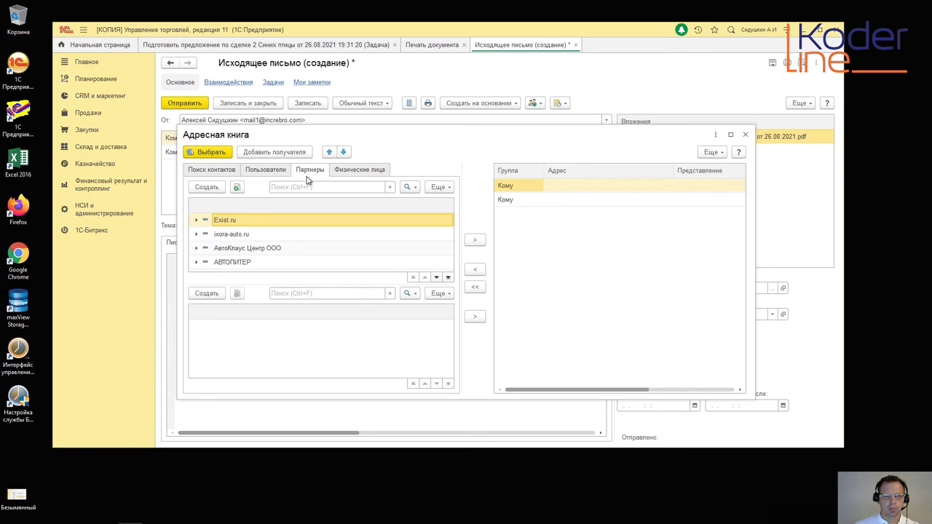
{"action": "scroll", "coordinate": [324, 251], "scroll_direction": "down", "scroll_amount": 2}
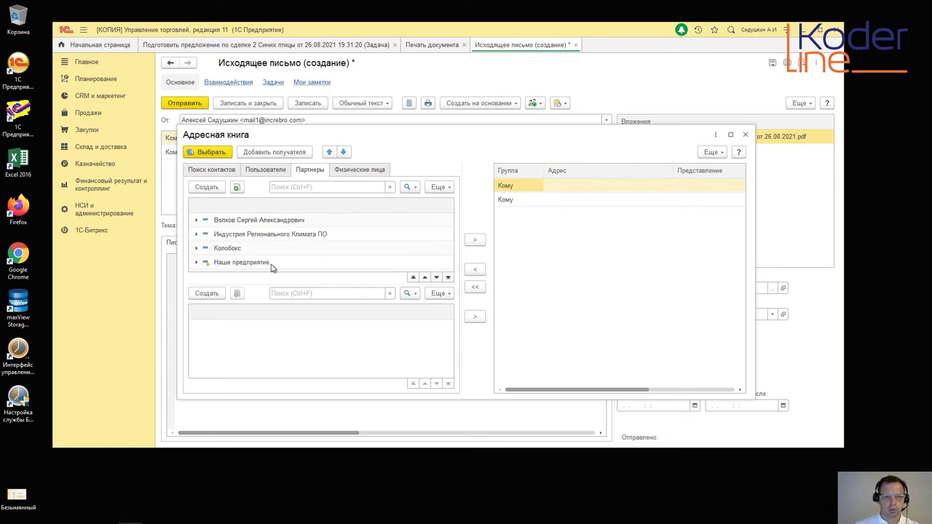
{"action": "scroll", "coordinate": [270, 266], "scroll_direction": "down", "scroll_amount": 4}
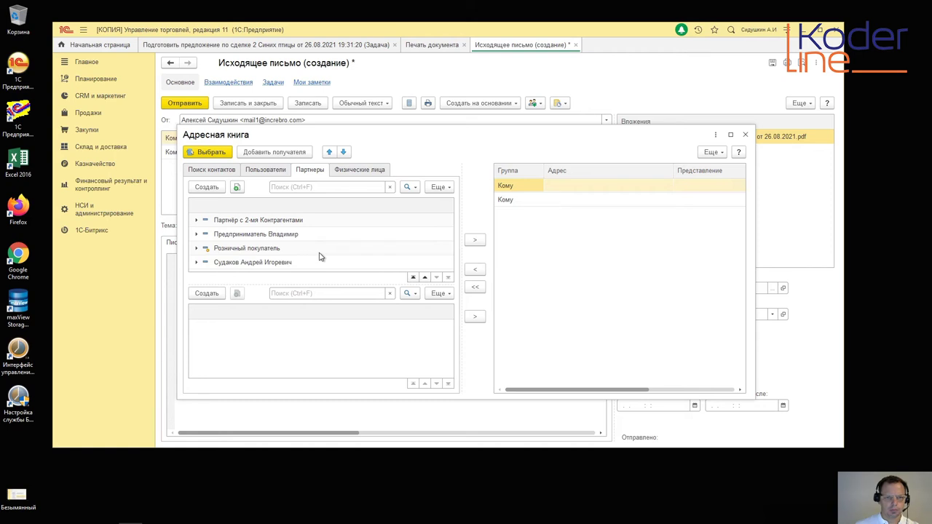
{"action": "scroll", "coordinate": [318, 254], "scroll_direction": "up", "scroll_amount": 2}
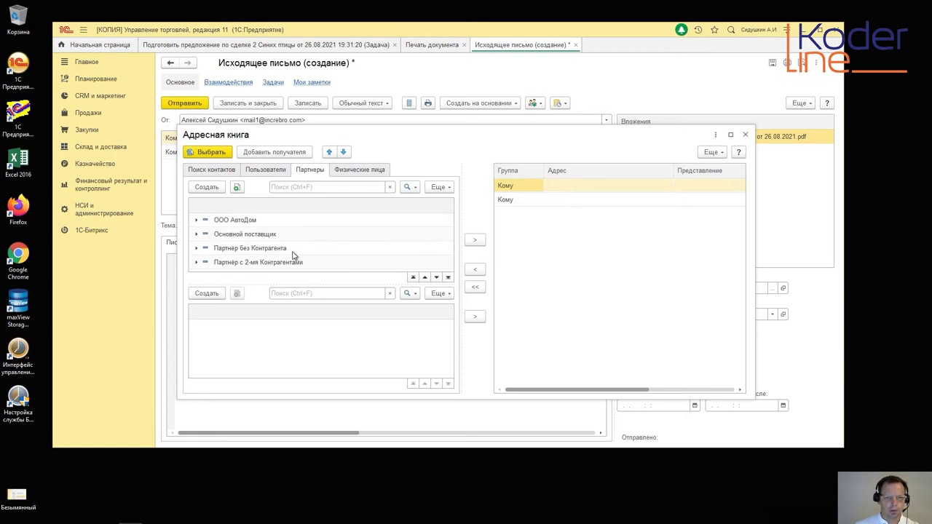
{"action": "left_click", "coordinate": [280, 248]}
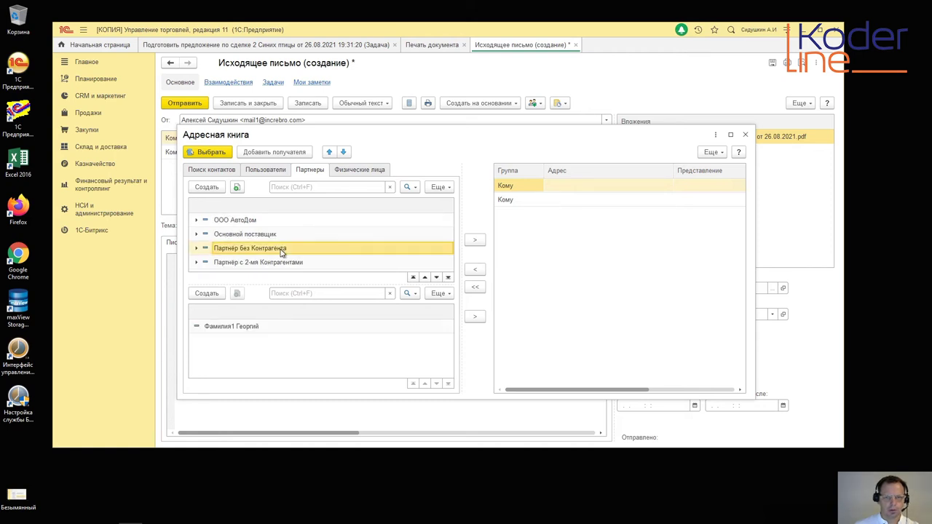
{"action": "left_click", "coordinate": [280, 330]}
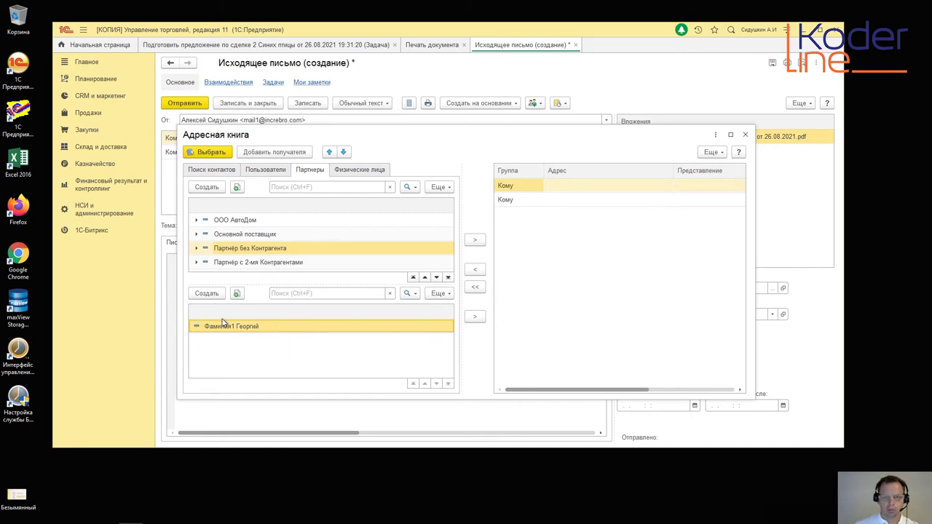
{"action": "left_click", "coordinate": [475, 241]}
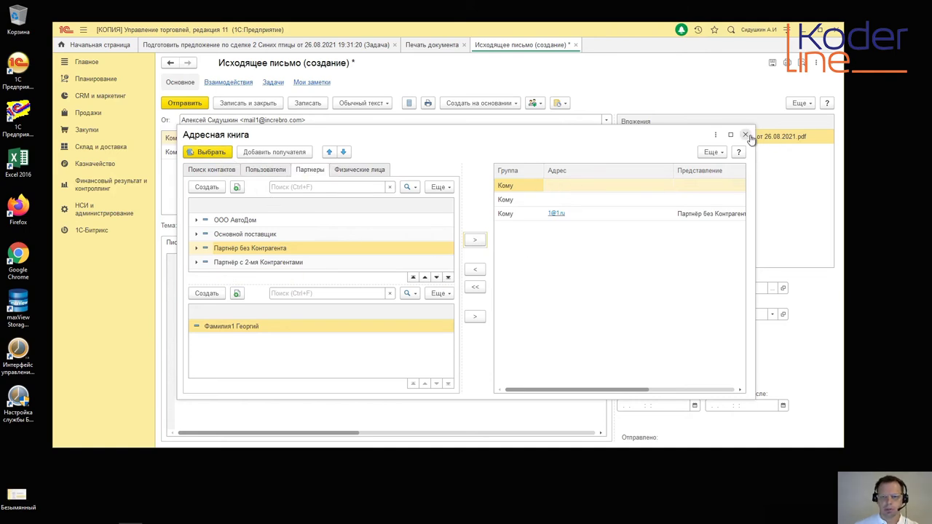
{"action": "left_click", "coordinate": [219, 153]}
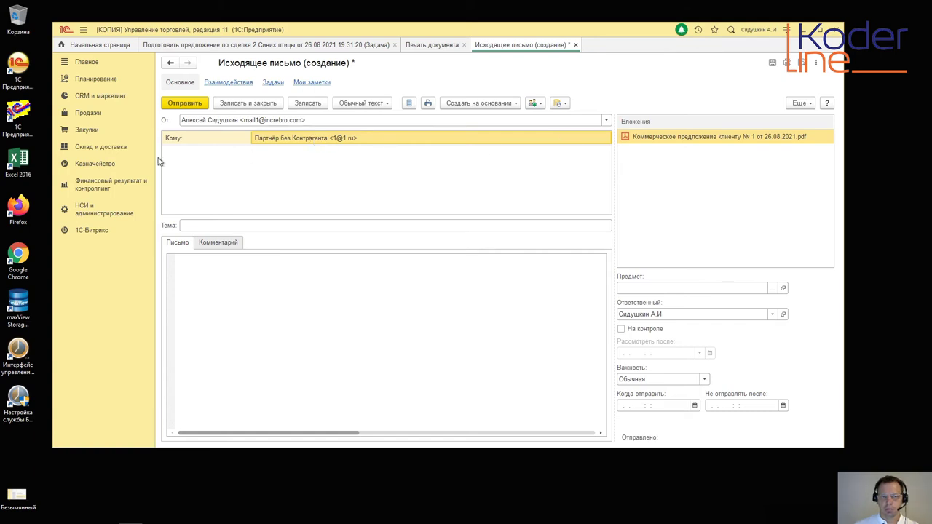
Step: Review the letter body and comment, toggling the letter's control flag on and back off
{"action": "left_click", "coordinate": [254, 270]}
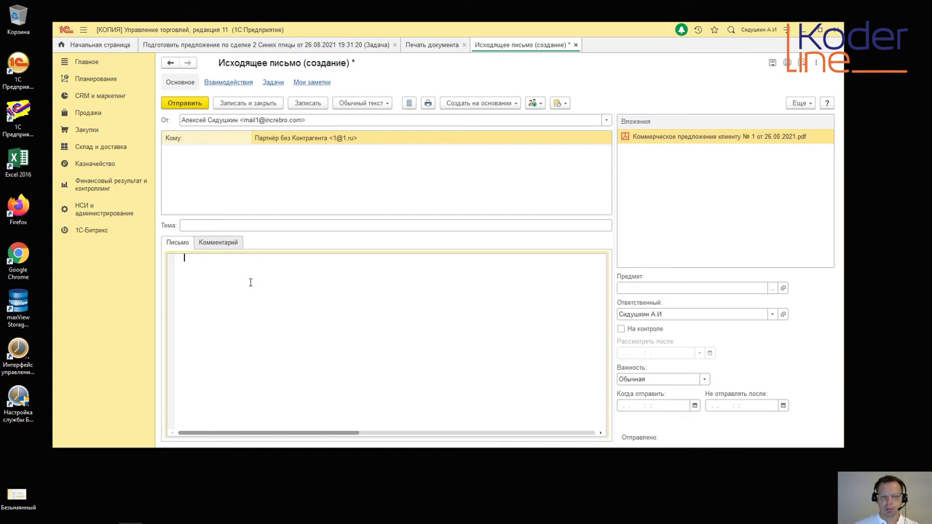
{"action": "left_click", "coordinate": [208, 245]}
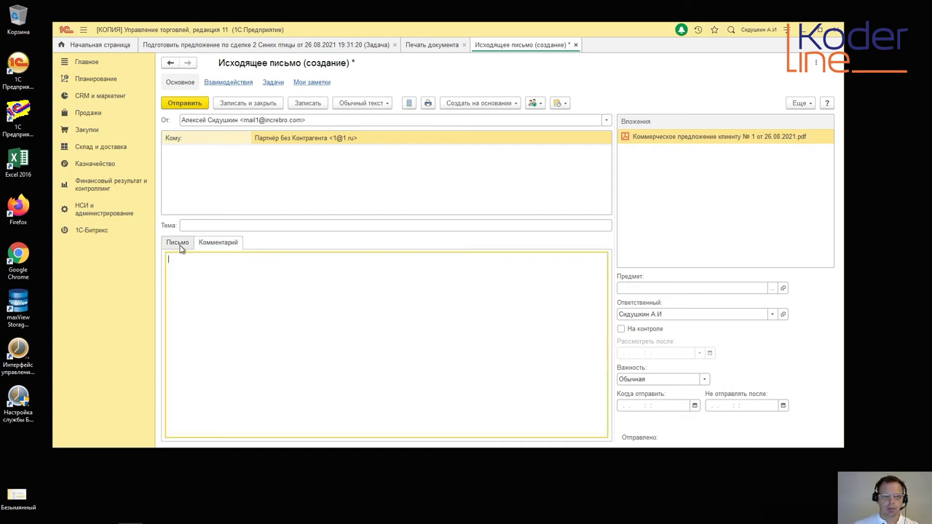
{"action": "left_click", "coordinate": [180, 246]}
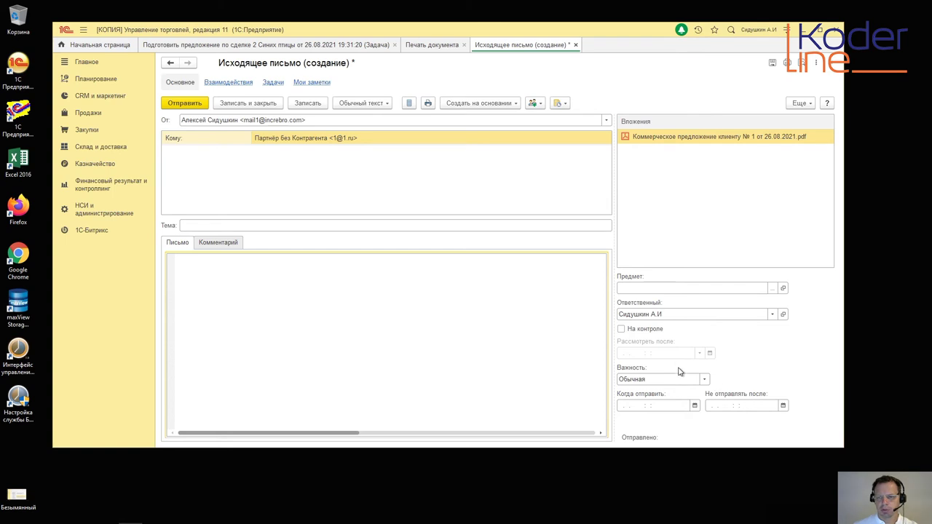
{"action": "left_click", "coordinate": [621, 329]}
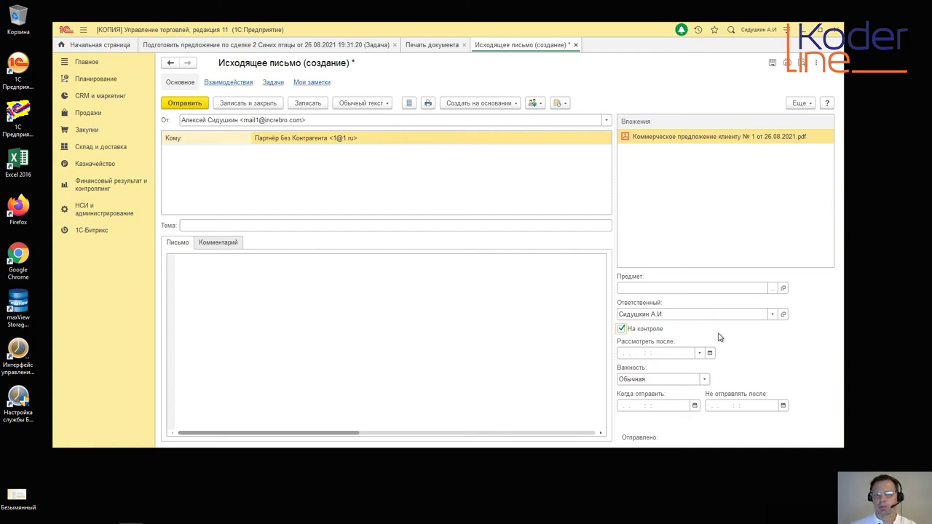
{"action": "left_click", "coordinate": [621, 329]}
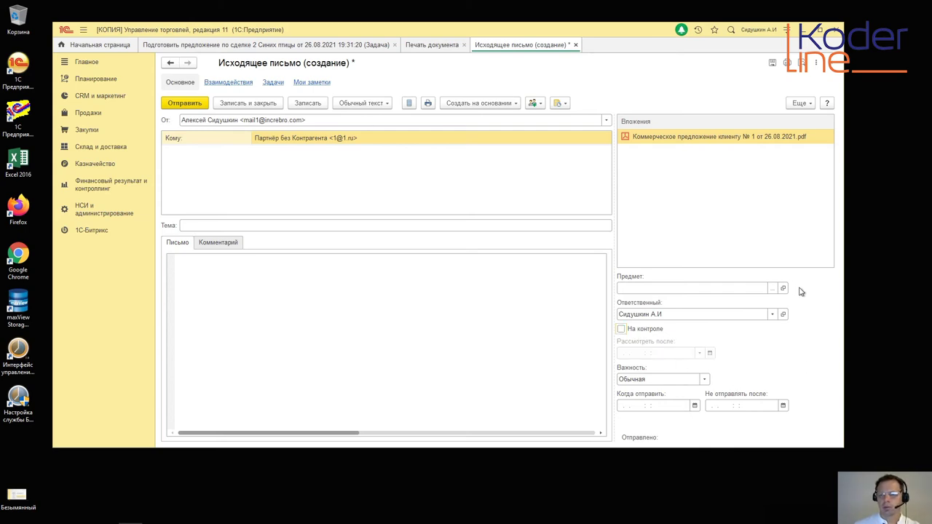
Step: Set the letter's subject to the client deal 2 Синих птицы and close the letter
{"action": "left_click", "coordinate": [772, 289]}
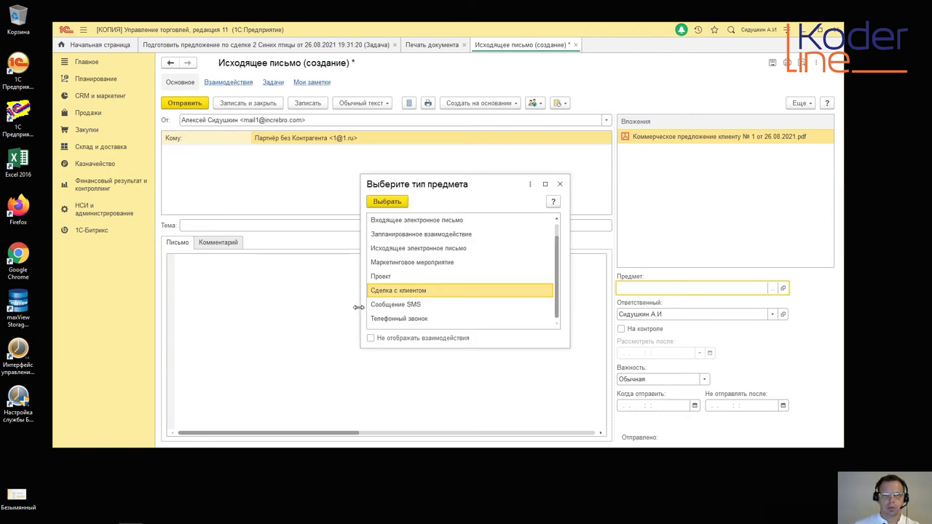
{"action": "double_click", "coordinate": [420, 291]}
{"action": "left_click", "coordinate": [295, 144]}
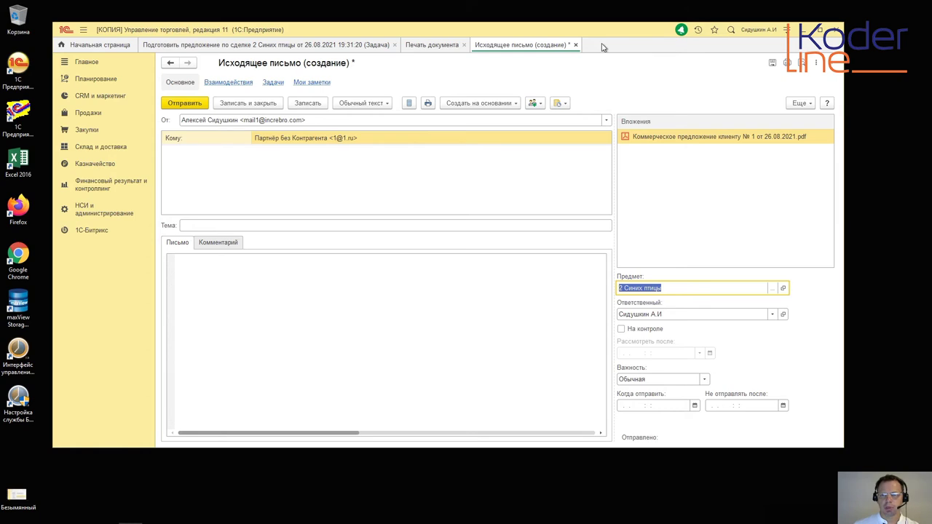
{"action": "left_click", "coordinate": [575, 45]}
{"action": "left_click", "coordinate": [480, 260]}
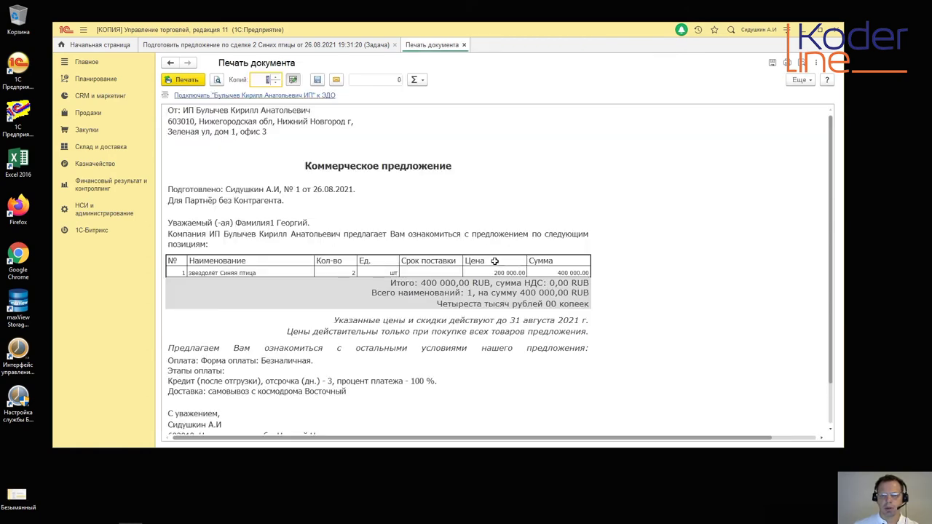
{"action": "left_click", "coordinate": [464, 45]}
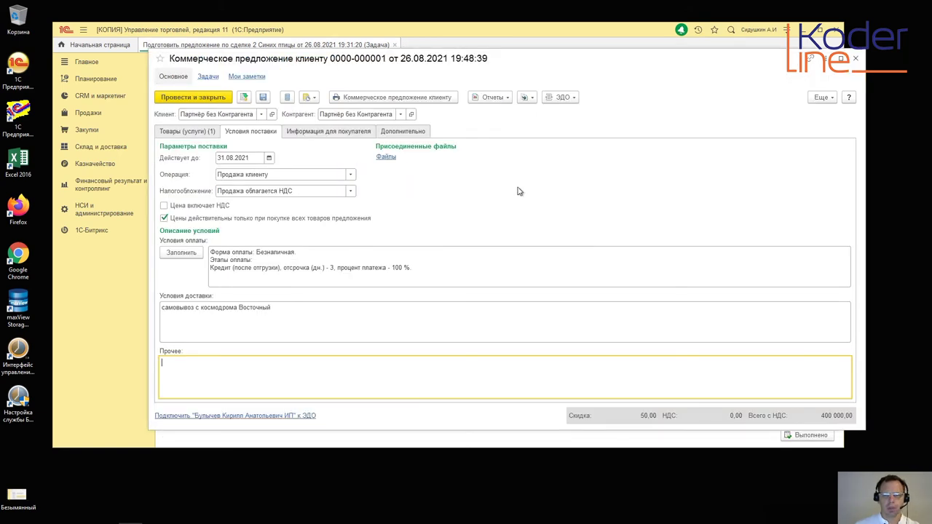
{"action": "left_click", "coordinate": [167, 101]}
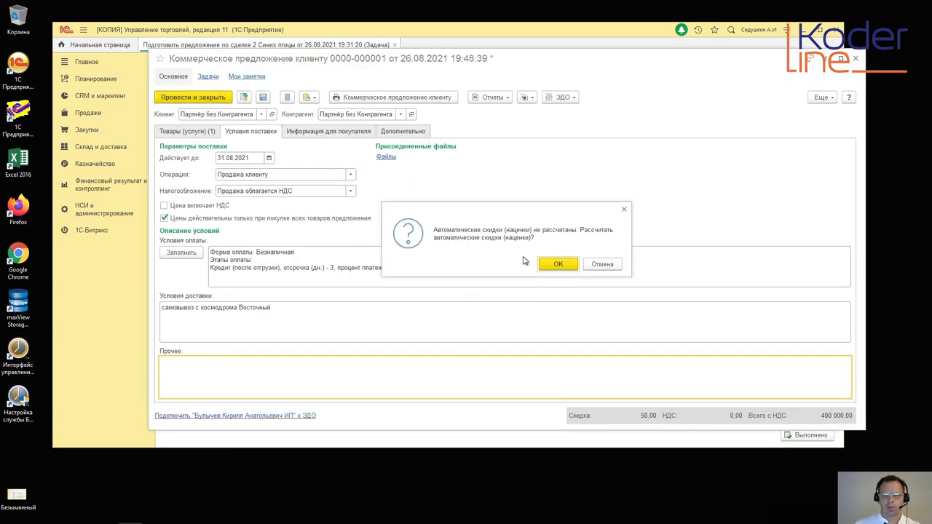
{"action": "left_click", "coordinate": [618, 266]}
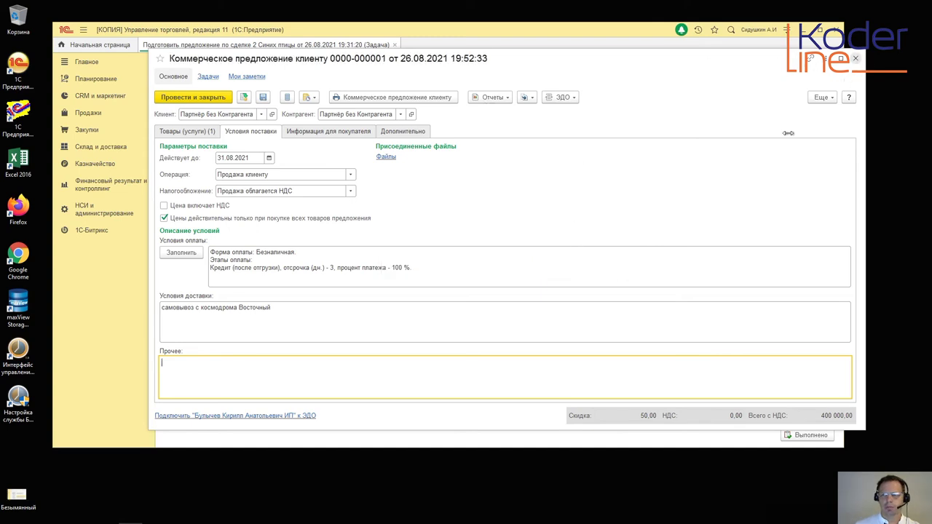
{"action": "left_click", "coordinate": [855, 59]}
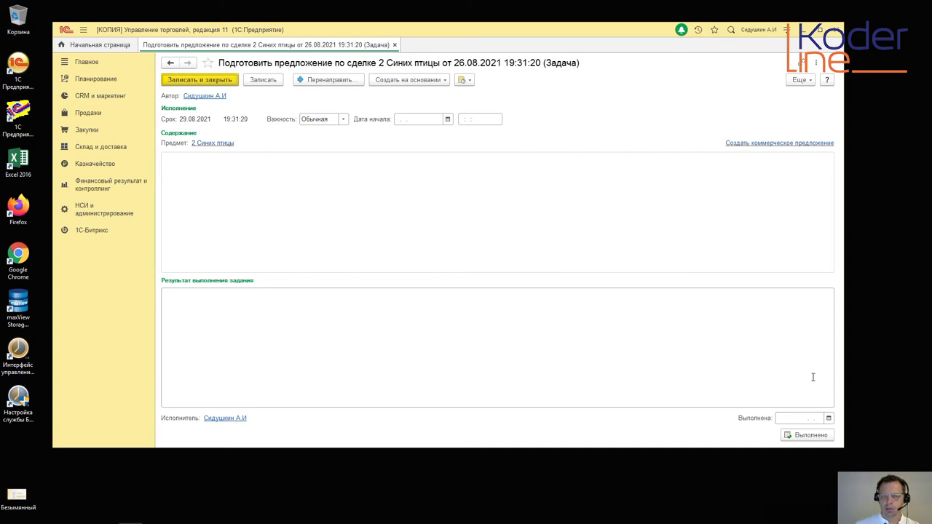
Step: Date the task completed 26.08.2021, attempt Выполнено, dismiss the no-active-offer error, then go to Продажи
{"action": "left_click", "coordinate": [830, 419]}
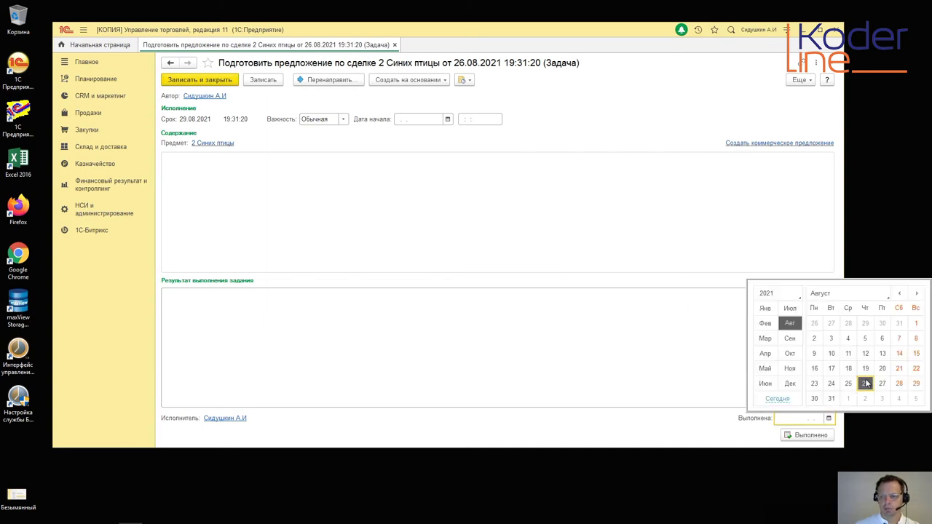
{"action": "left_click", "coordinate": [866, 384]}
{"action": "left_click", "coordinate": [801, 435]}
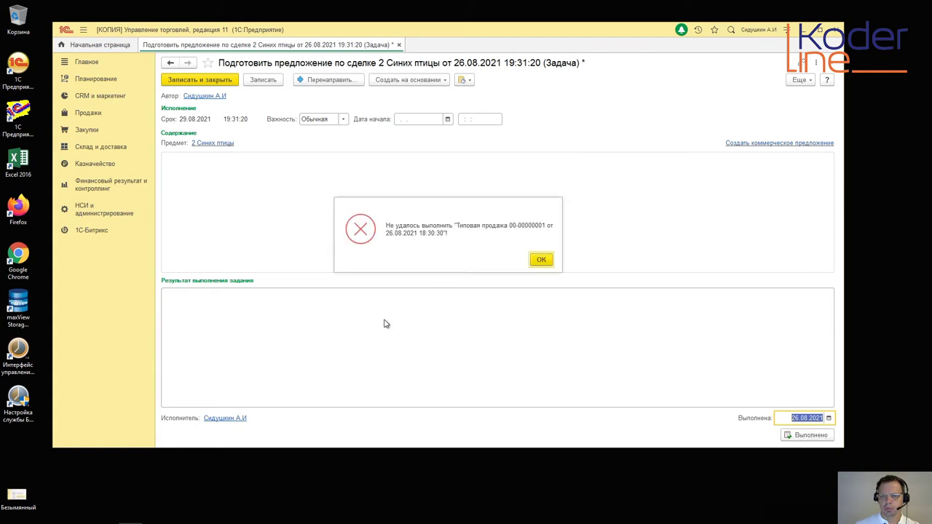
{"action": "left_click", "coordinate": [536, 264]}
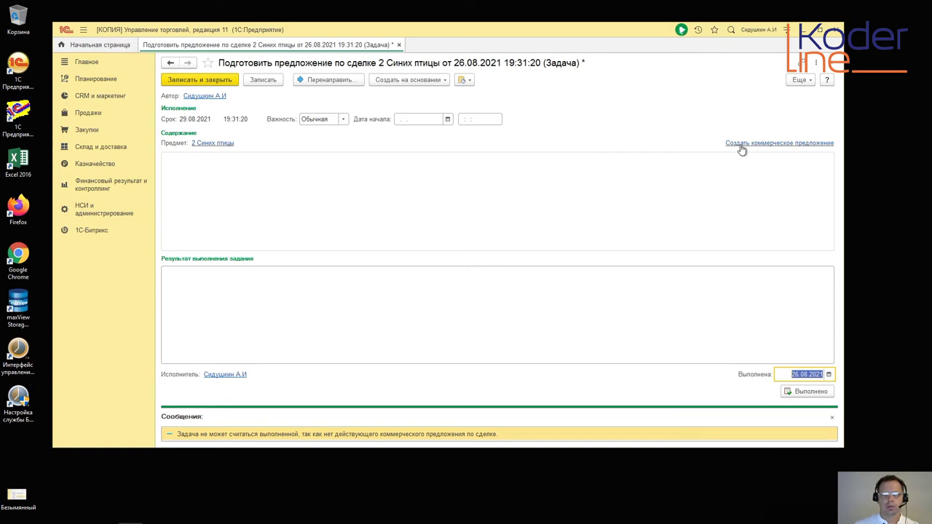
{"action": "left_click", "coordinate": [112, 110]}
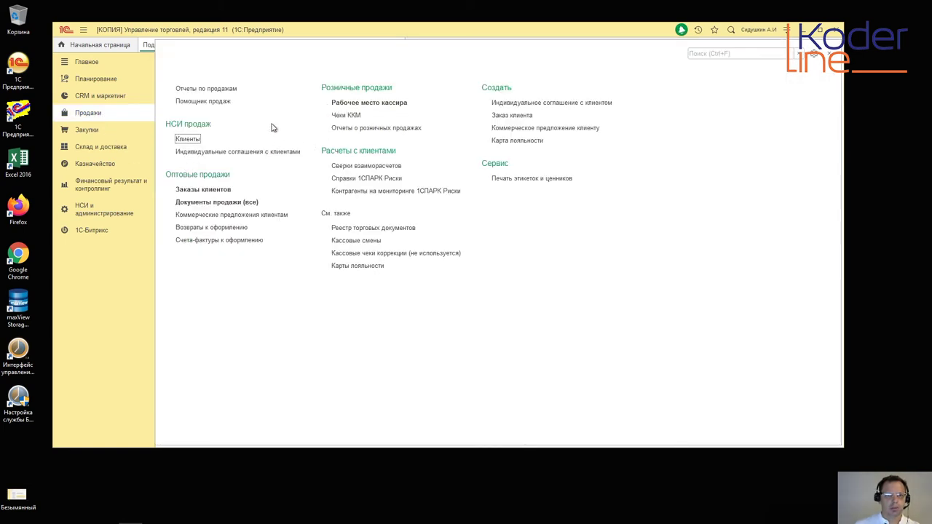
{"action": "left_click", "coordinate": [250, 214]}
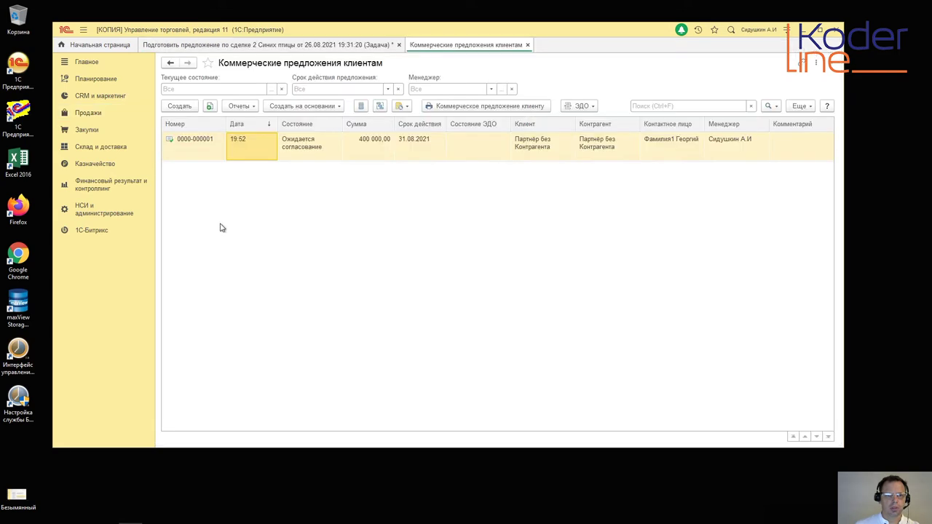
{"action": "double_click", "coordinate": [255, 147]}
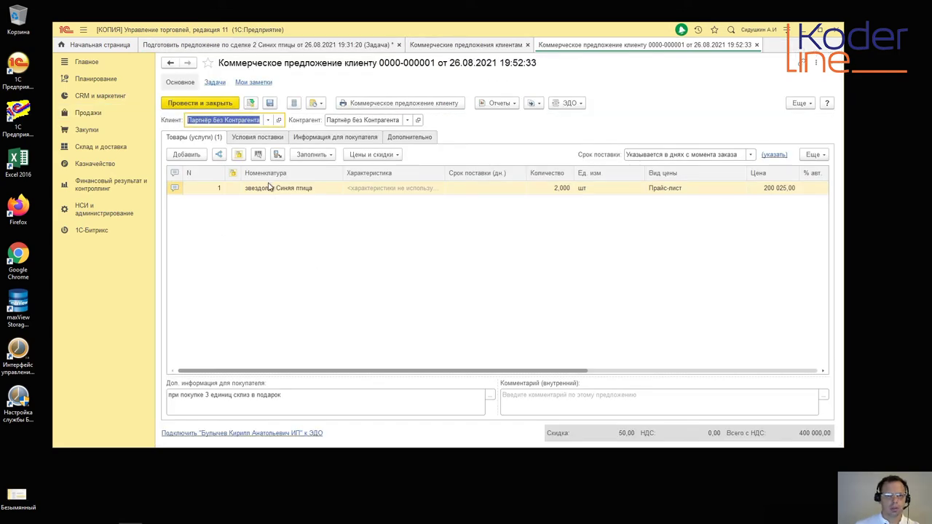
{"action": "left_click", "coordinate": [410, 140]}
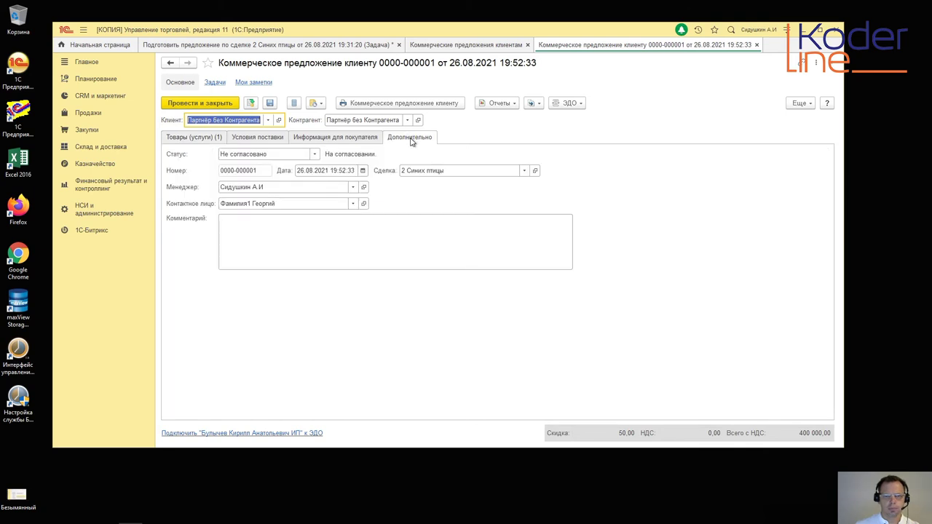
{"action": "left_click", "coordinate": [316, 157]}
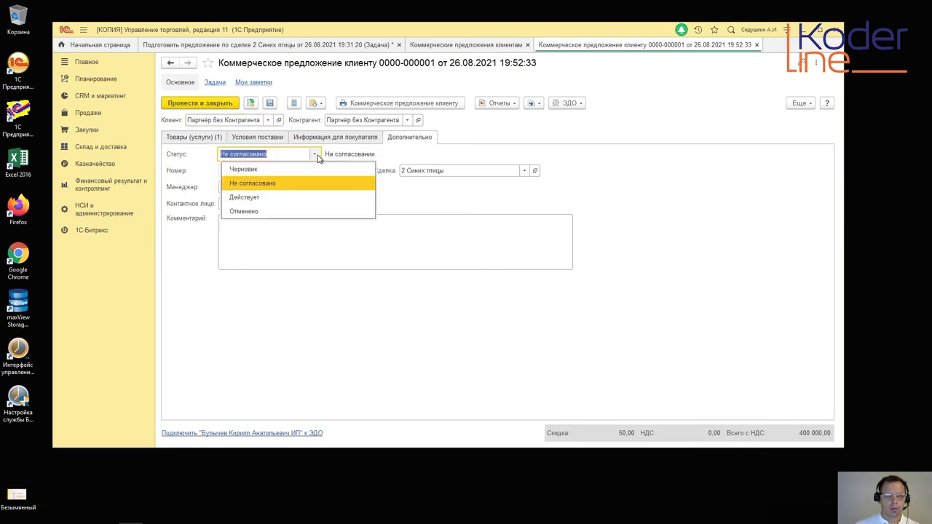
{"action": "left_click", "coordinate": [260, 201]}
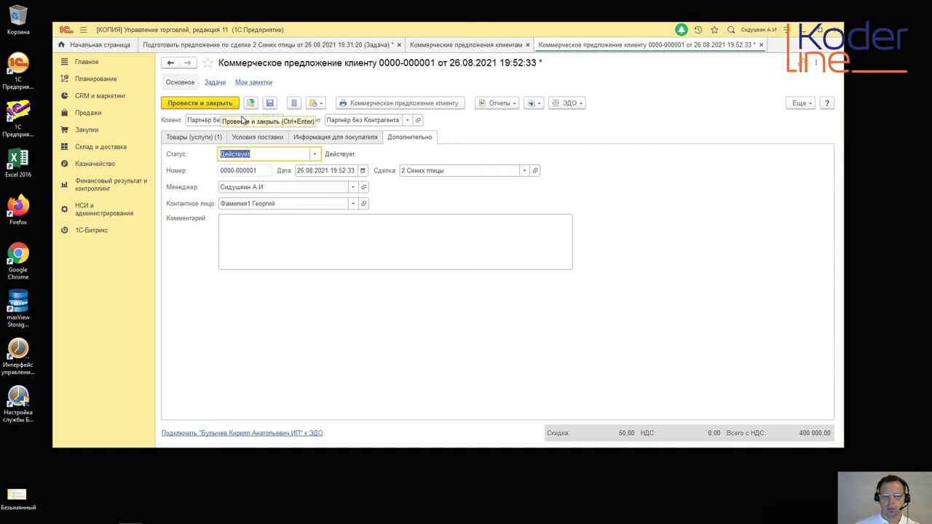
{"action": "left_click", "coordinate": [204, 108]}
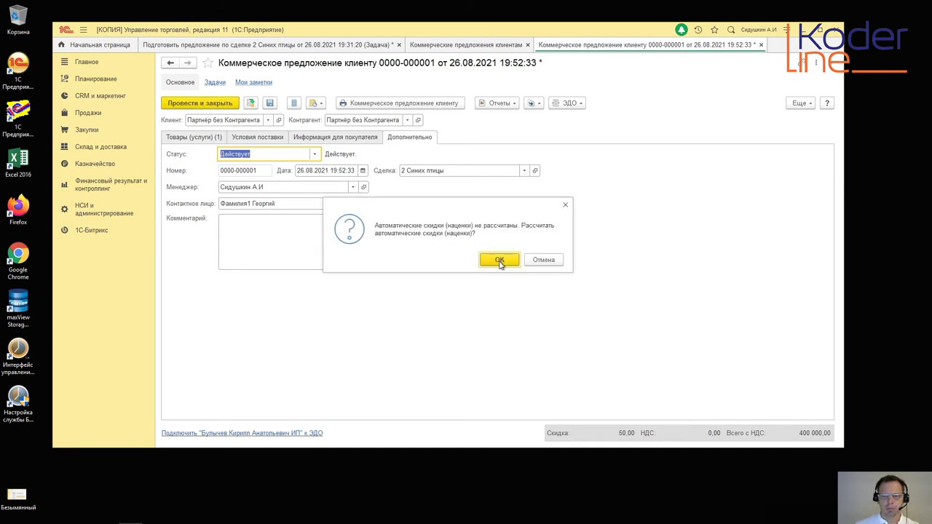
{"action": "left_click", "coordinate": [544, 260]}
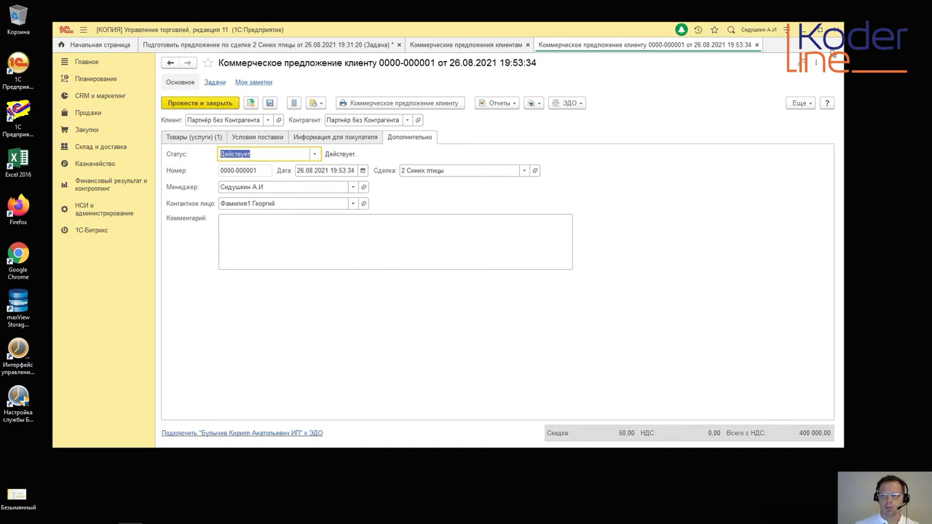
{"action": "left_click", "coordinate": [757, 44]}
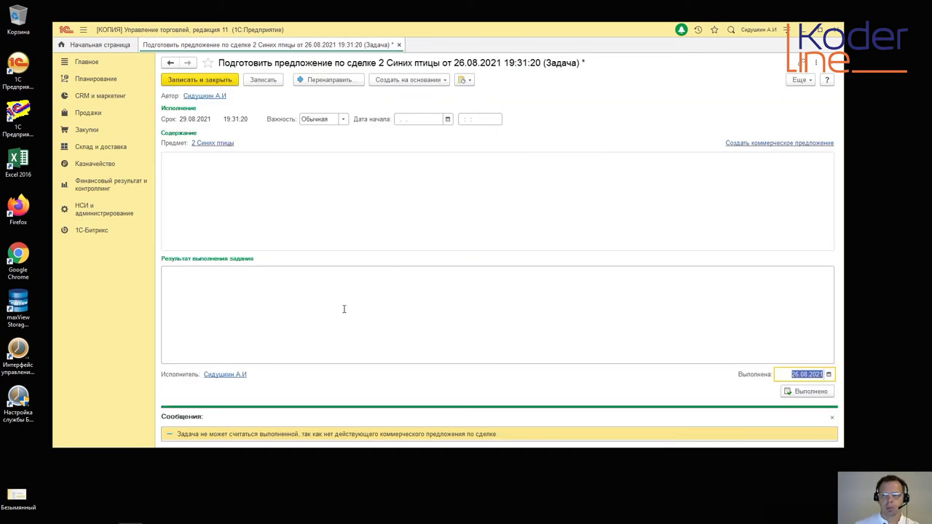
Step: Close the Сообщения panel and mark the offer-preparation task as done
{"action": "left_click", "coordinate": [831, 417]}
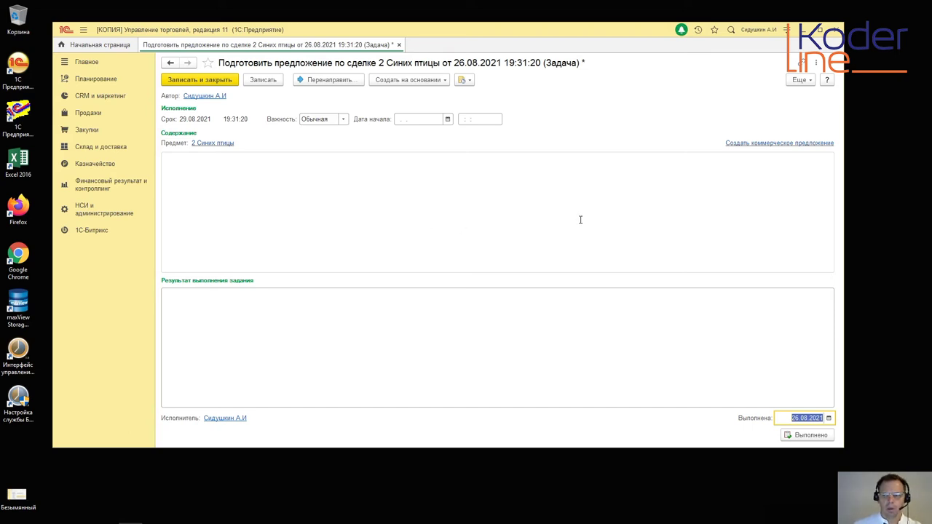
{"action": "left_click", "coordinate": [809, 436]}
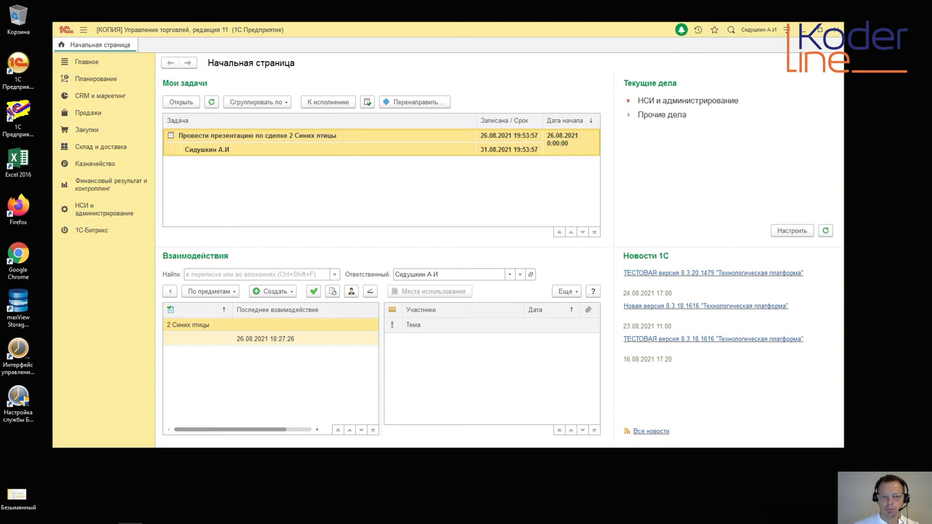
Step: In the new presentation task, enter the result 'не стали проводить'
{"action": "key", "text": "super+Up"}
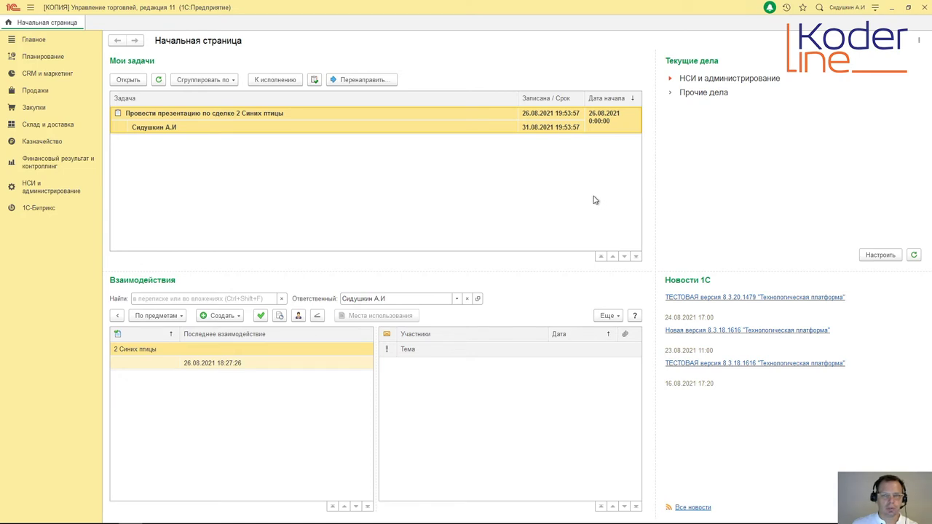
{"action": "double_click", "coordinate": [385, 124]}
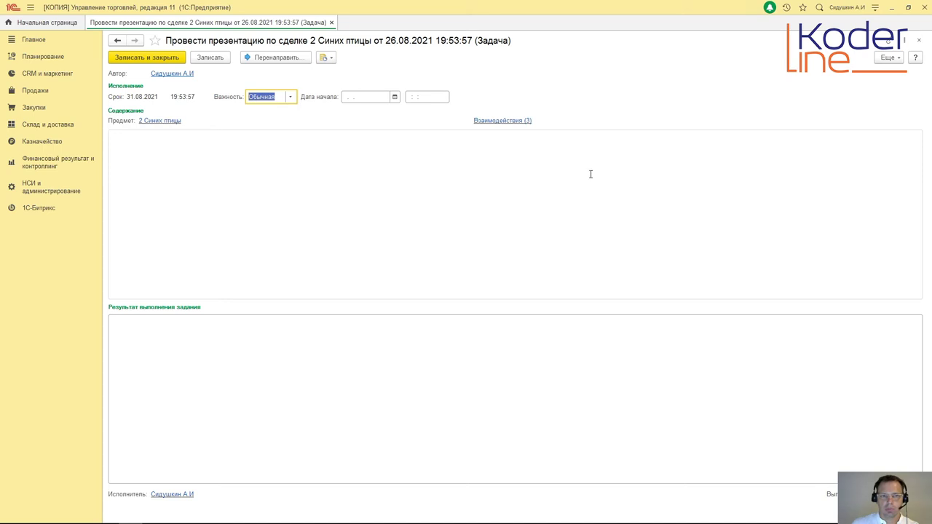
{"action": "left_click", "coordinate": [283, 171]}
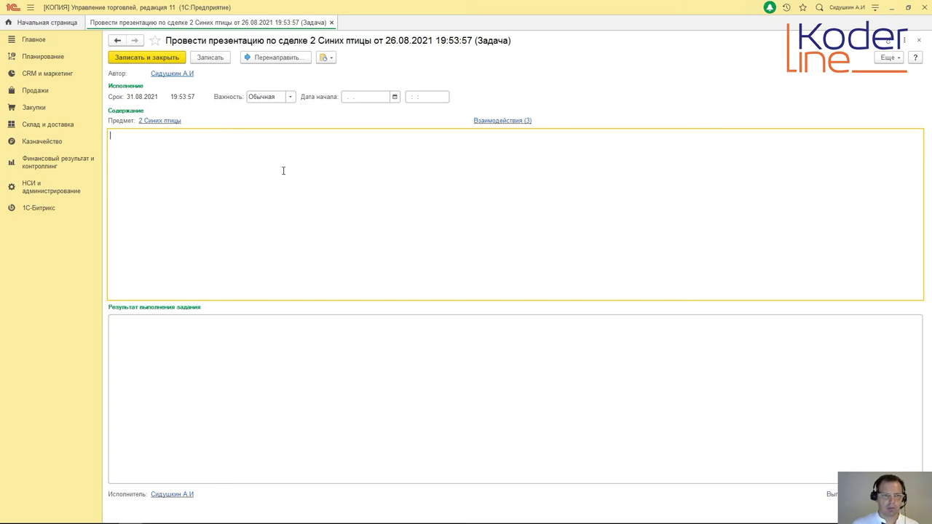
{"action": "left_click", "coordinate": [209, 352]}
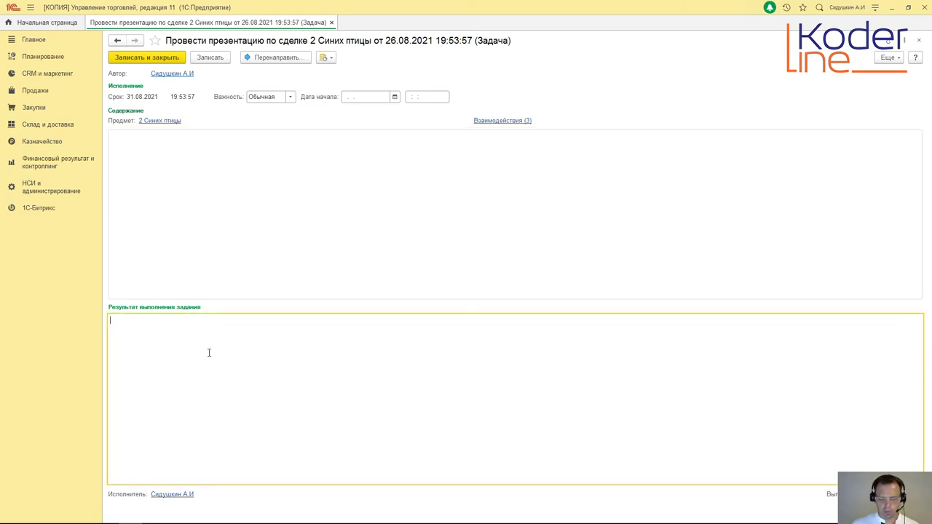
{"action": "type", "text": "не стали проводить"}
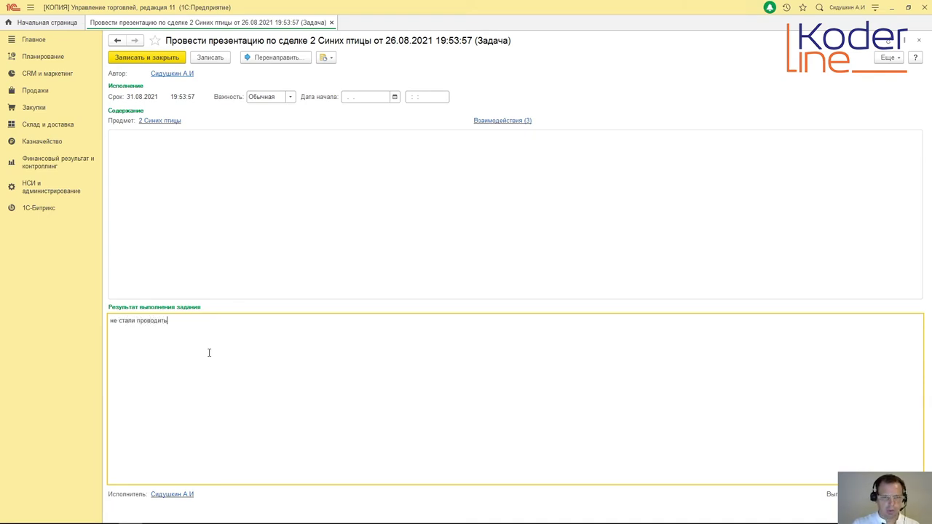
Step: Set the completion date to 26.08.2021 and mark the presentation task completed
{"action": "left_click", "coordinate": [909, 9]}
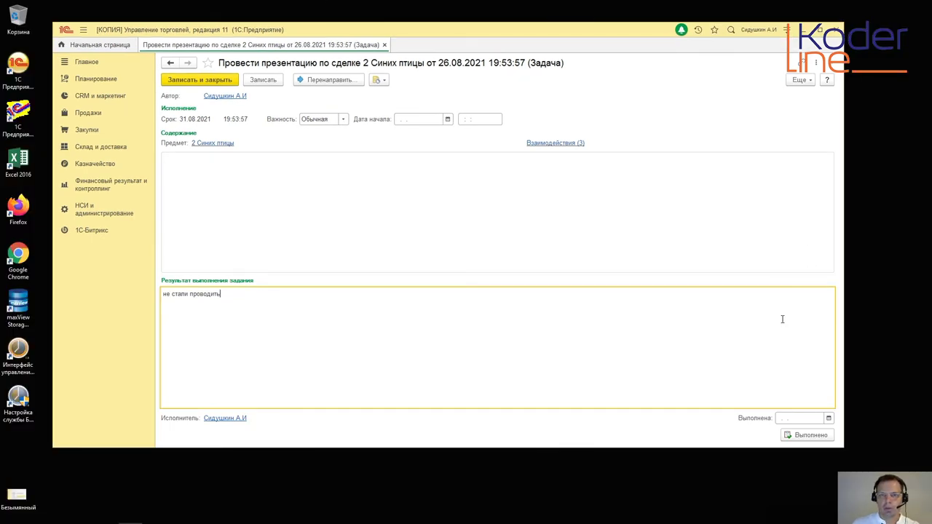
{"action": "left_click", "coordinate": [829, 418]}
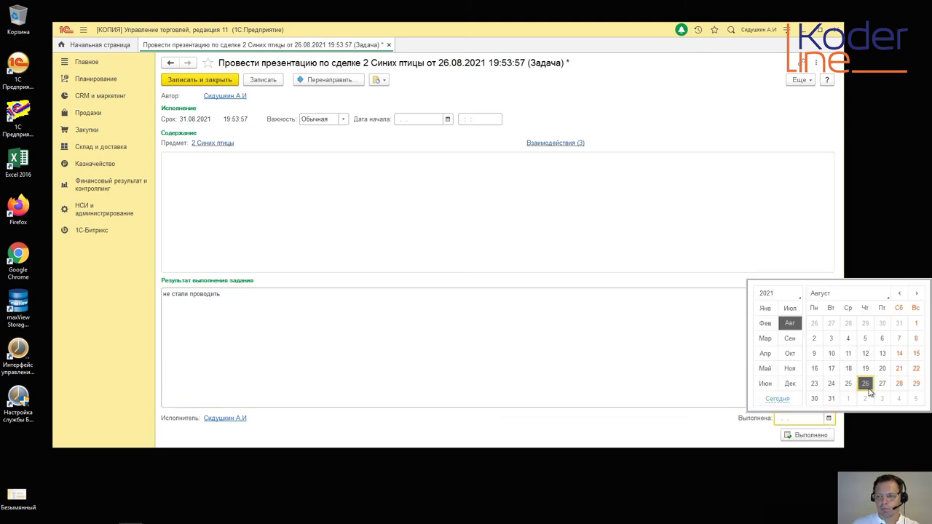
{"action": "left_click", "coordinate": [868, 383]}
{"action": "left_click", "coordinate": [812, 435]}
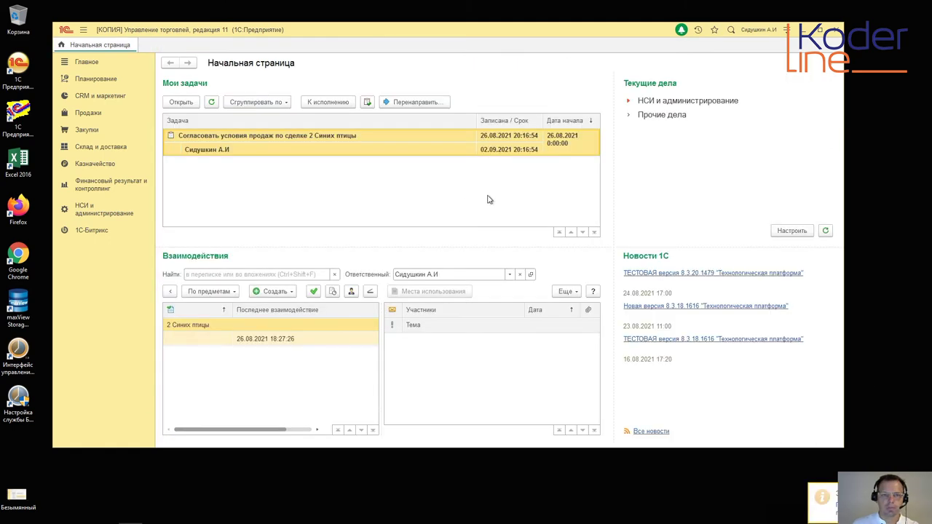
Step: Go from the task 'Согласовать условия продаж по сделке 2 Синих птицы' to its deal 2 Синих птицы
{"action": "left_click", "coordinate": [820, 29]}
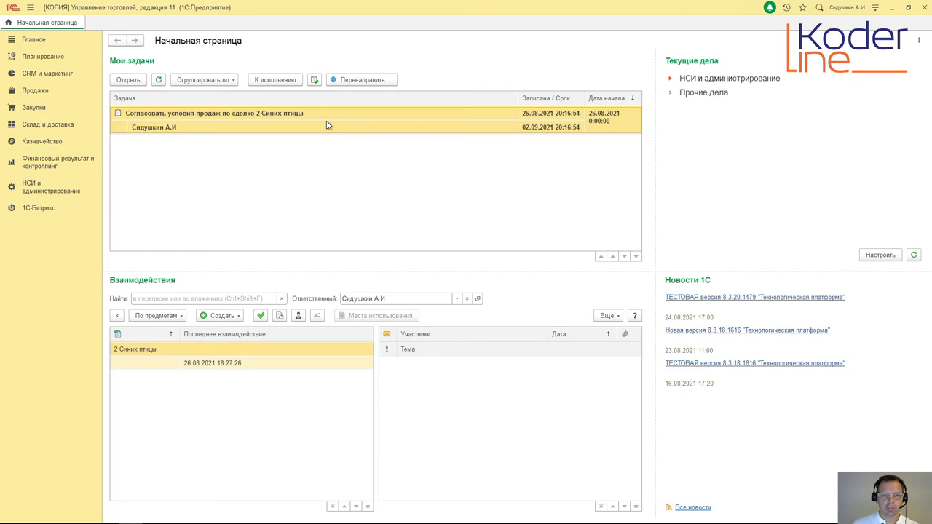
{"action": "double_click", "coordinate": [326, 125]}
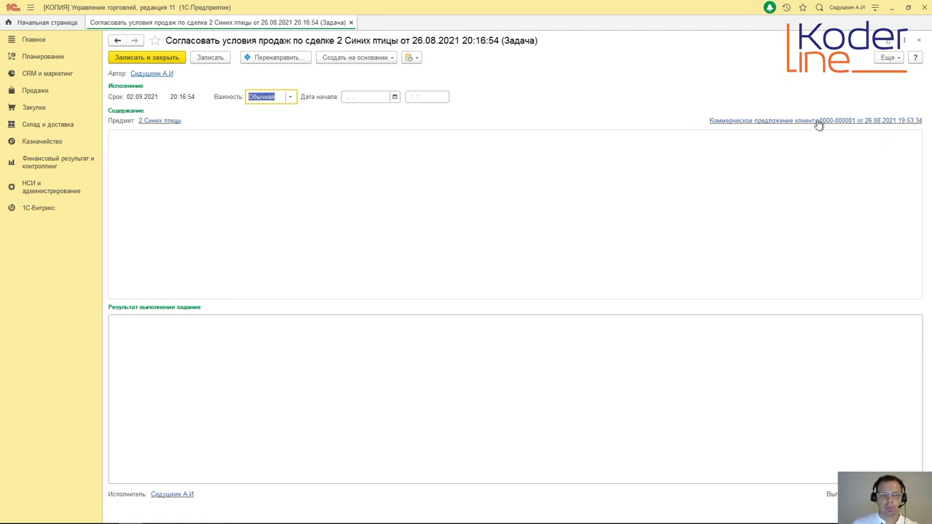
{"action": "left_click", "coordinate": [156, 123]}
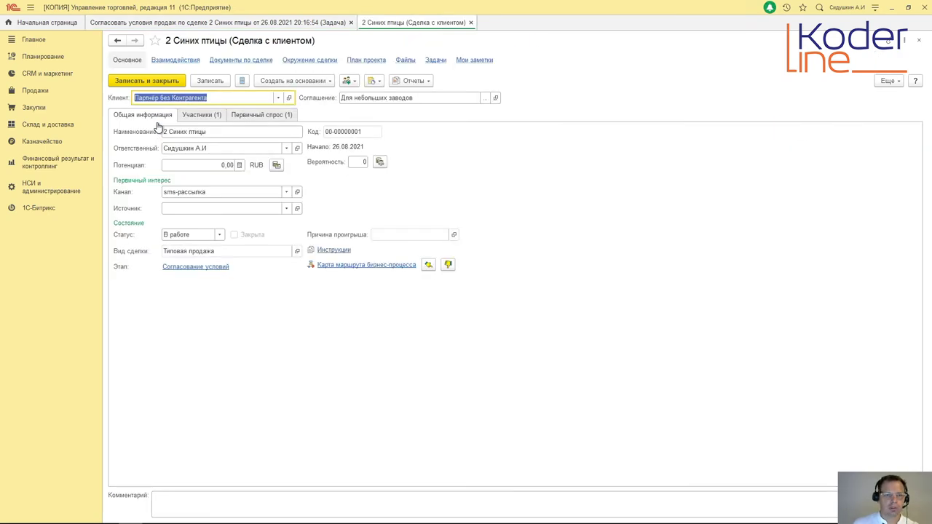
Step: View the deal's business-process route map, then close it and the deal form
{"action": "left_click", "coordinate": [367, 270]}
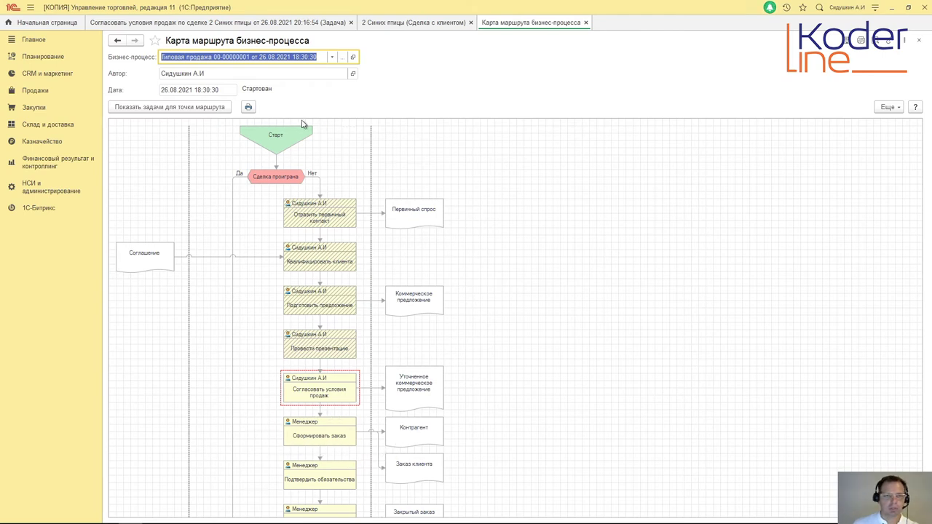
{"action": "left_click", "coordinate": [585, 22]}
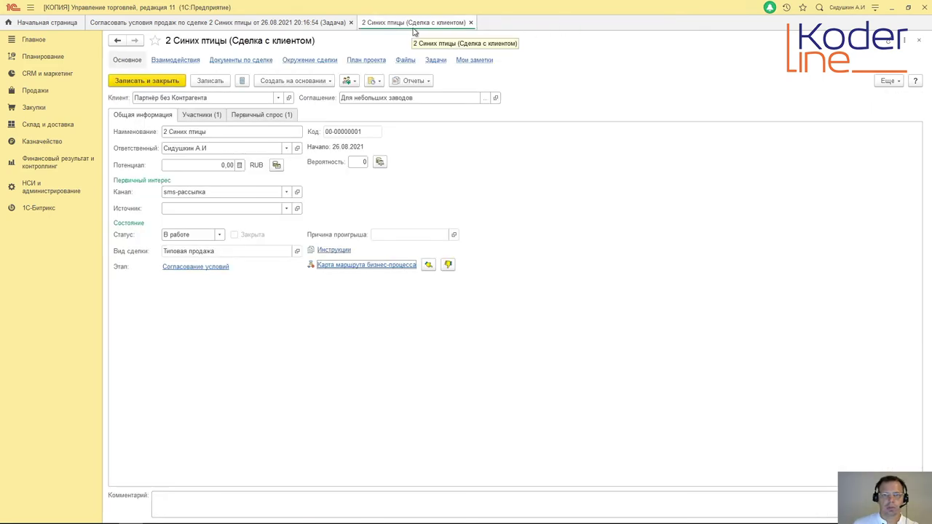
{"action": "left_click", "coordinate": [470, 22]}
{"action": "left_click", "coordinate": [793, 120]}
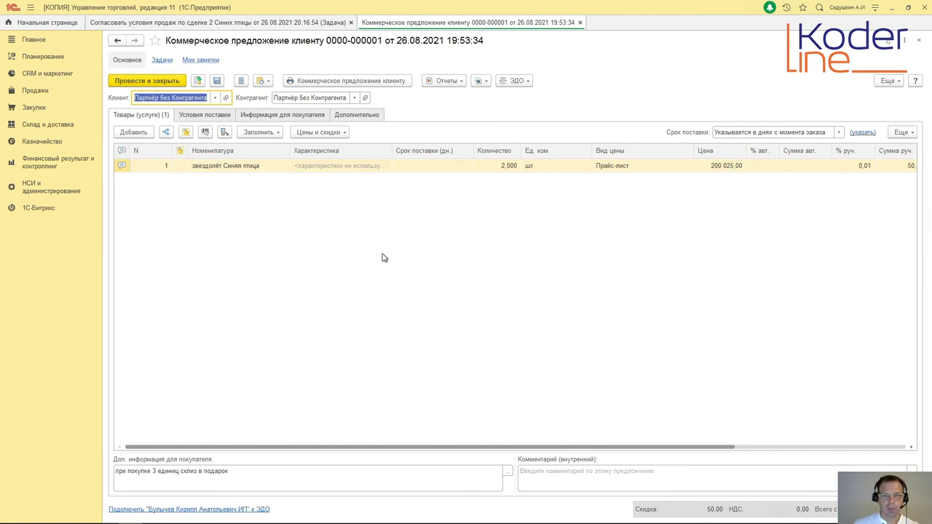
{"action": "left_click", "coordinate": [187, 117]}
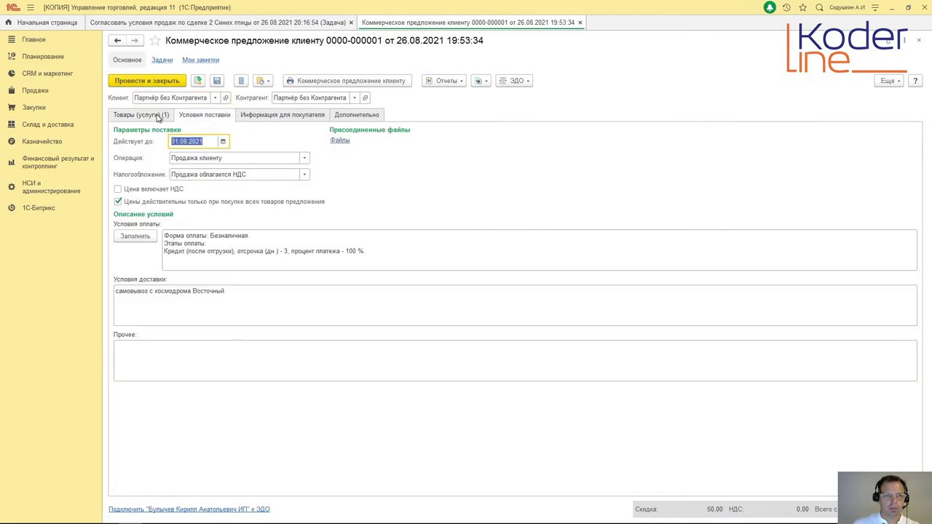
{"action": "left_click", "coordinate": [157, 117]}
{"action": "left_click", "coordinate": [266, 119]}
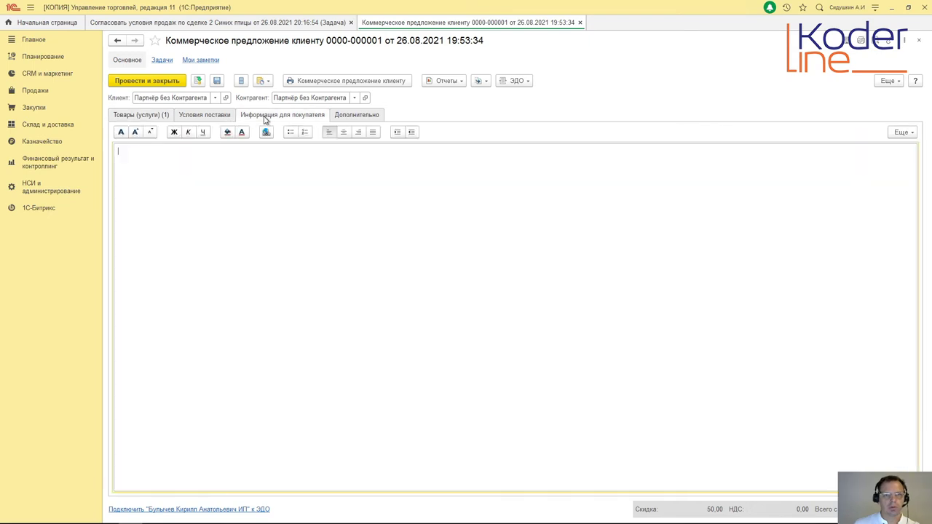
{"action": "left_click", "coordinate": [357, 116]}
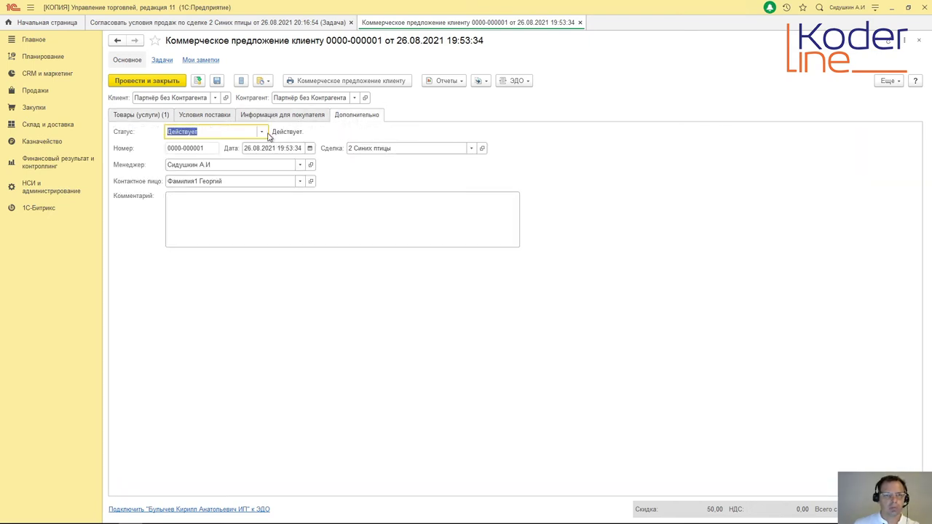
{"action": "left_click", "coordinate": [159, 118]}
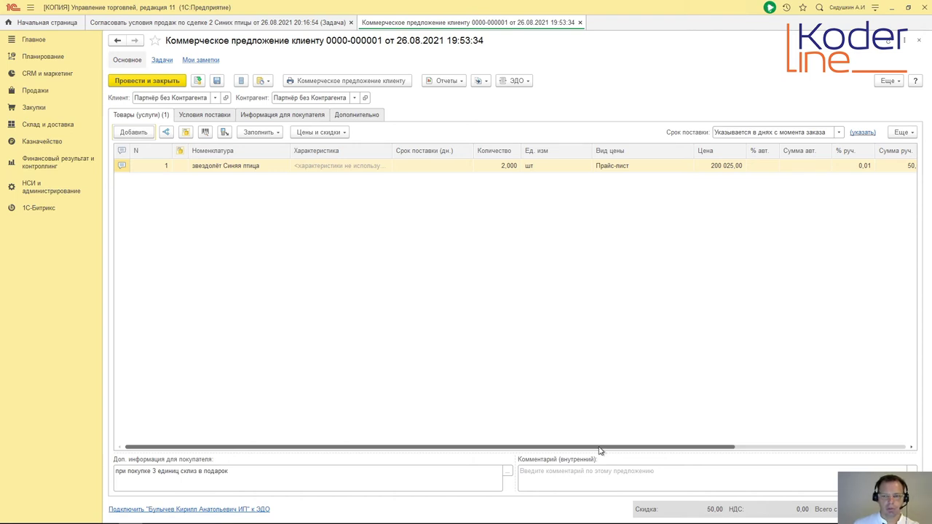
{"action": "left_click_drag", "start_coordinate": [612, 449], "coordinate": [823, 450]}
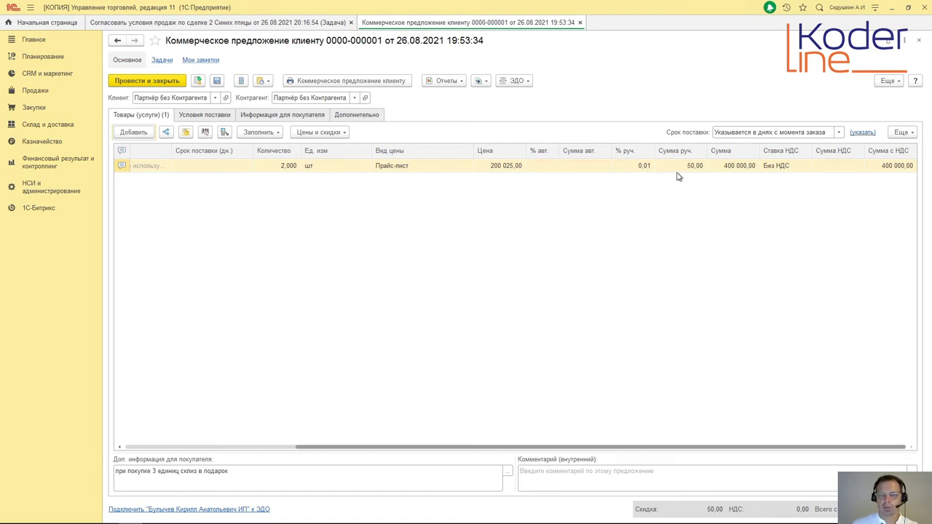
Step: Give the звездолёт Синяя птица line a 2,00 % manual discount (8 001,00), accepting the over-maximum warning
{"action": "left_click", "coordinate": [346, 135]}
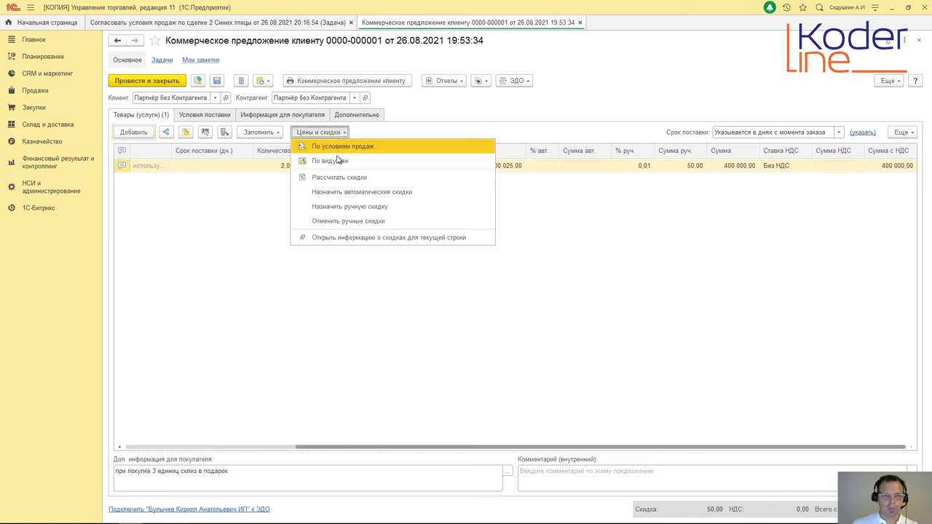
{"action": "left_click", "coordinate": [332, 207]}
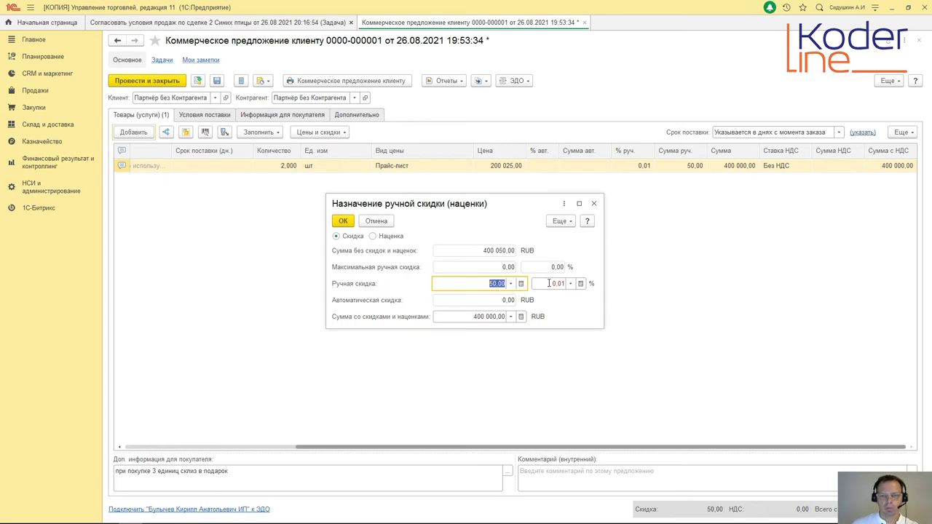
{"action": "left_click", "coordinate": [552, 285]}
{"action": "type", "text": "2,00"}
{"action": "key", "text": "Tab"}
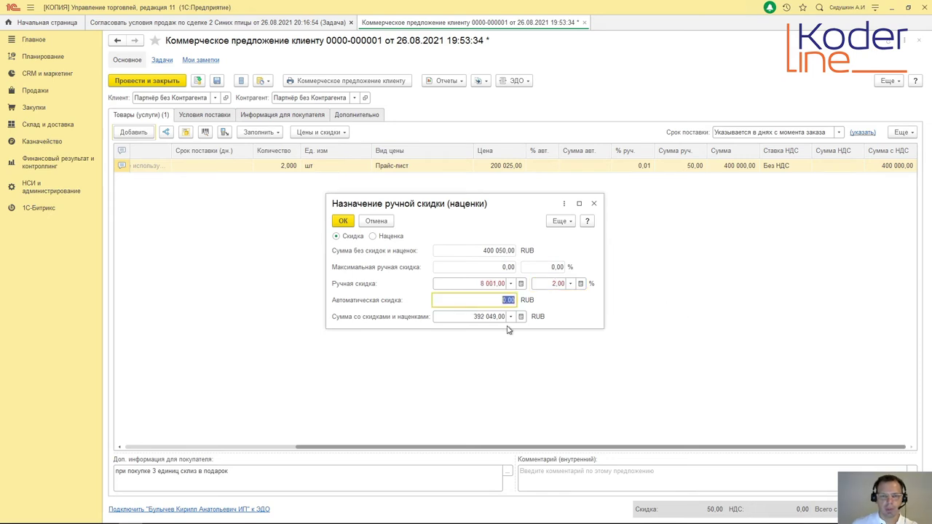
{"action": "left_click", "coordinate": [343, 222]}
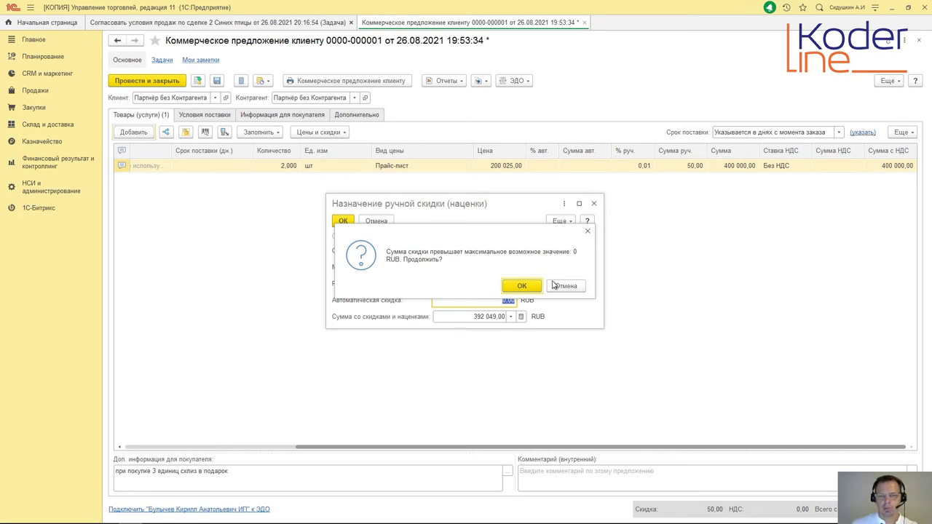
{"action": "left_click", "coordinate": [588, 232]}
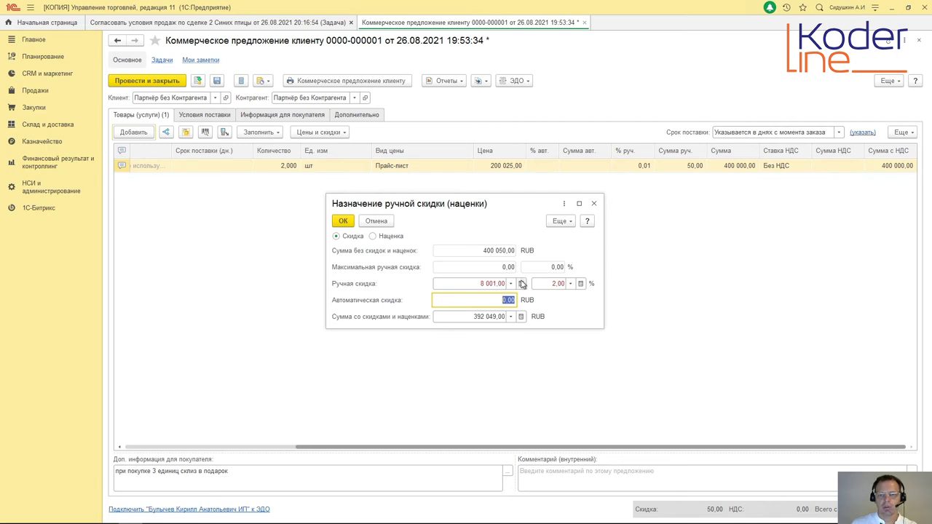
{"action": "left_click", "coordinate": [347, 223]}
{"action": "left_click", "coordinate": [526, 286]}
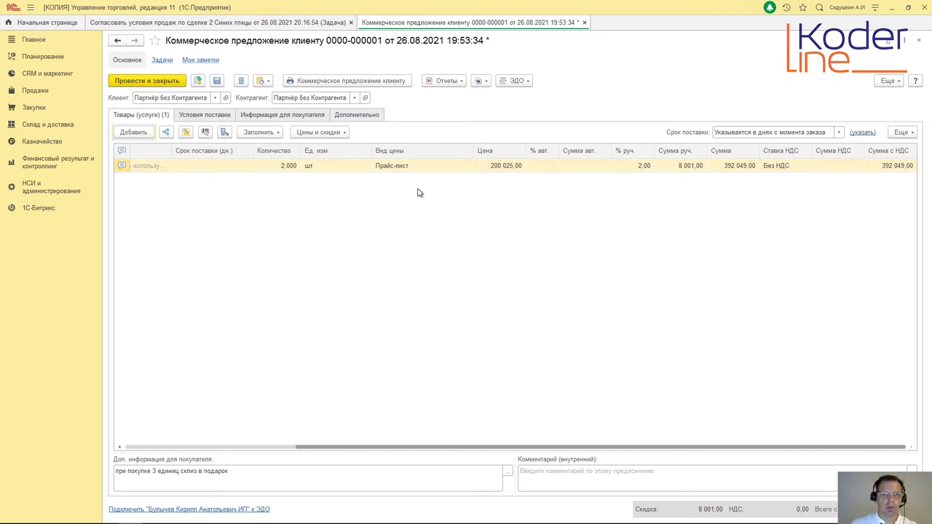
Step: Review the offer's delivery terms, buyer information and additional details tabs
{"action": "left_click", "coordinate": [204, 115]}
{"action": "left_click", "coordinate": [255, 118]}
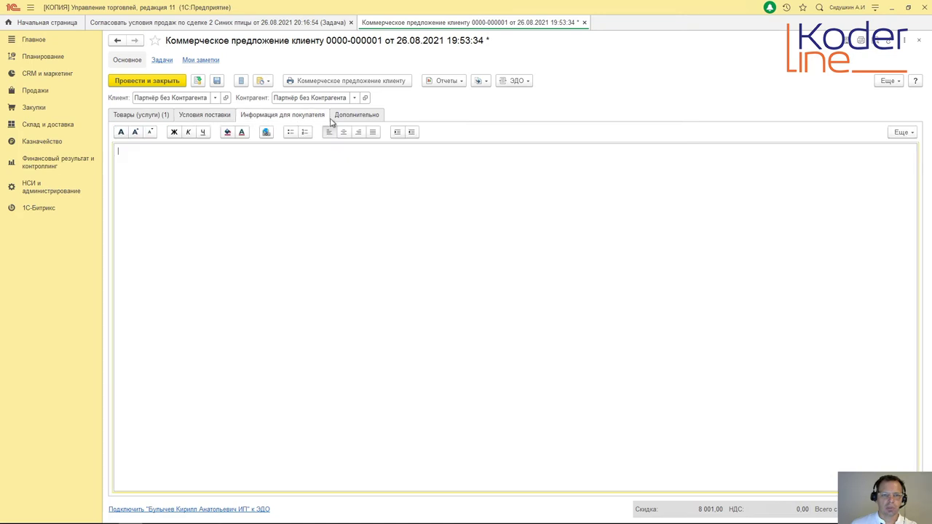
{"action": "left_click", "coordinate": [334, 120]}
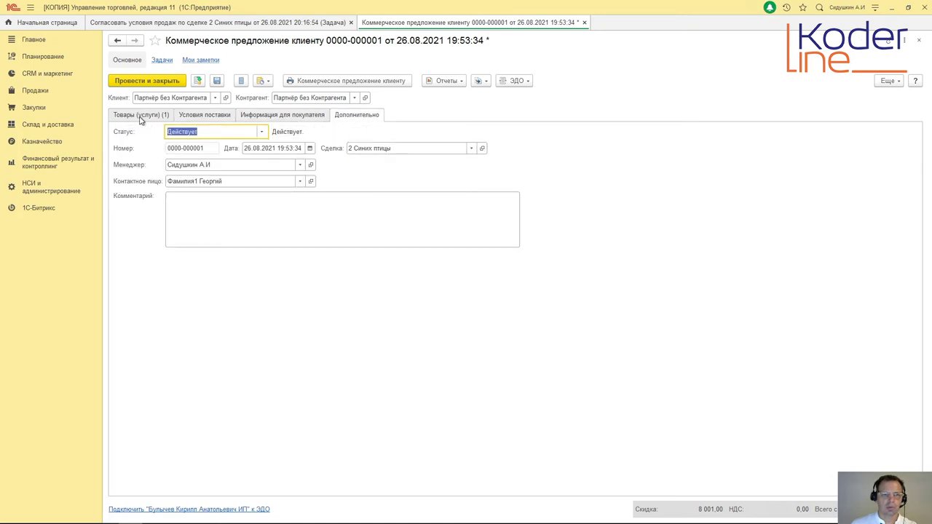
{"action": "left_click", "coordinate": [142, 120]}
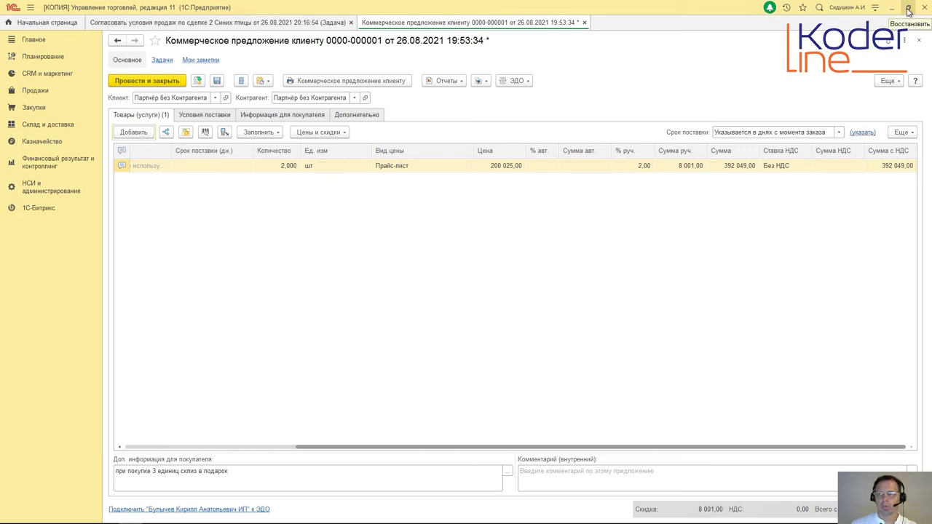
{"action": "left_click", "coordinate": [161, 83]}
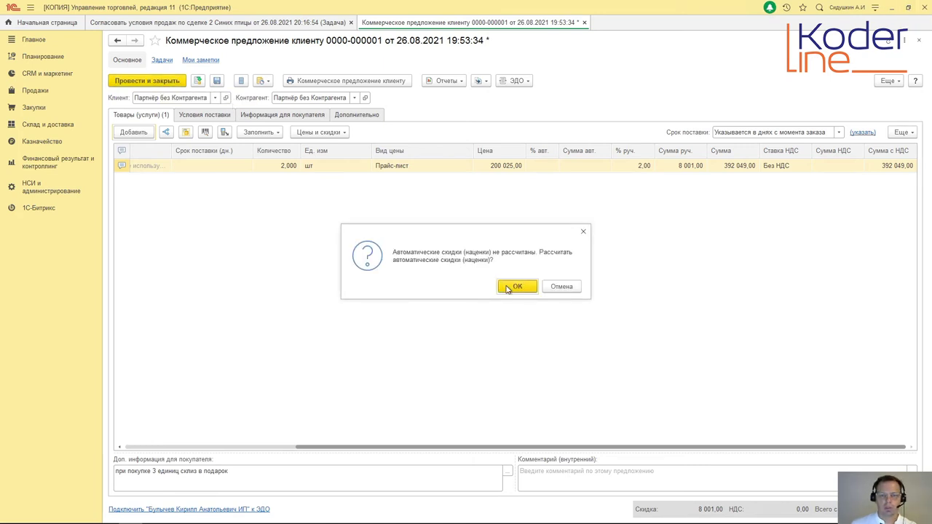
{"action": "left_click", "coordinate": [562, 287]}
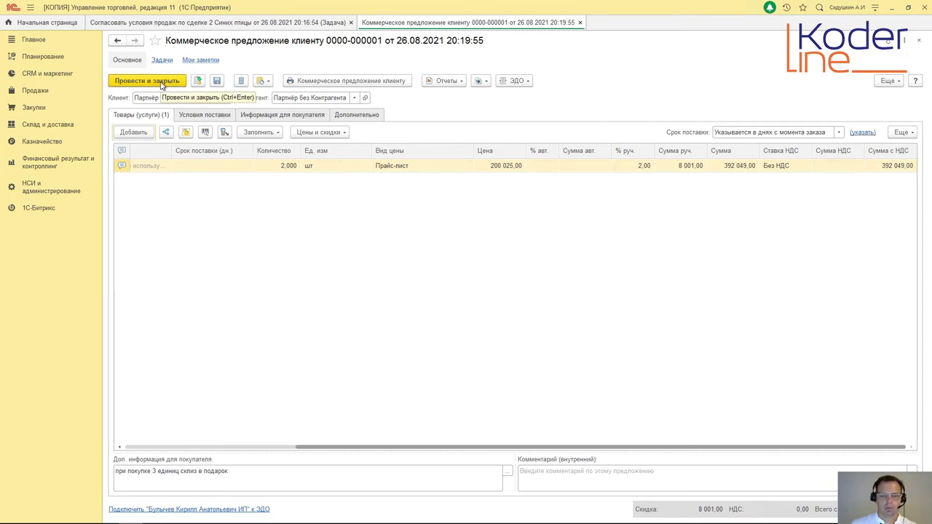
{"action": "left_click", "coordinate": [162, 83]}
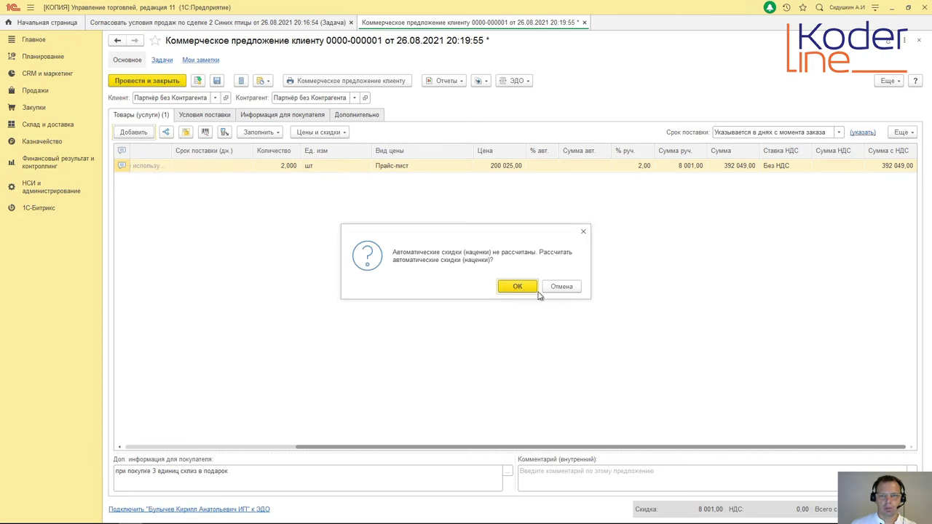
{"action": "left_click", "coordinate": [562, 287]}
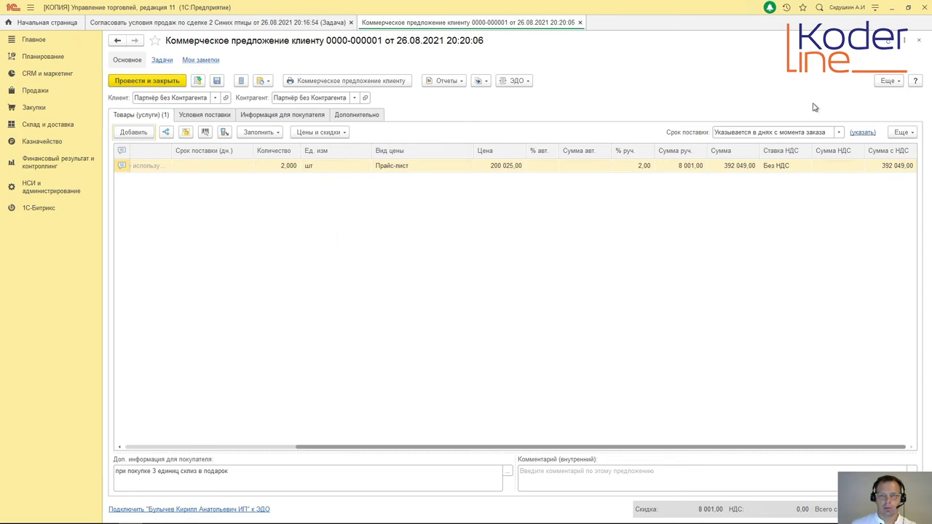
{"action": "left_click", "coordinate": [920, 41]}
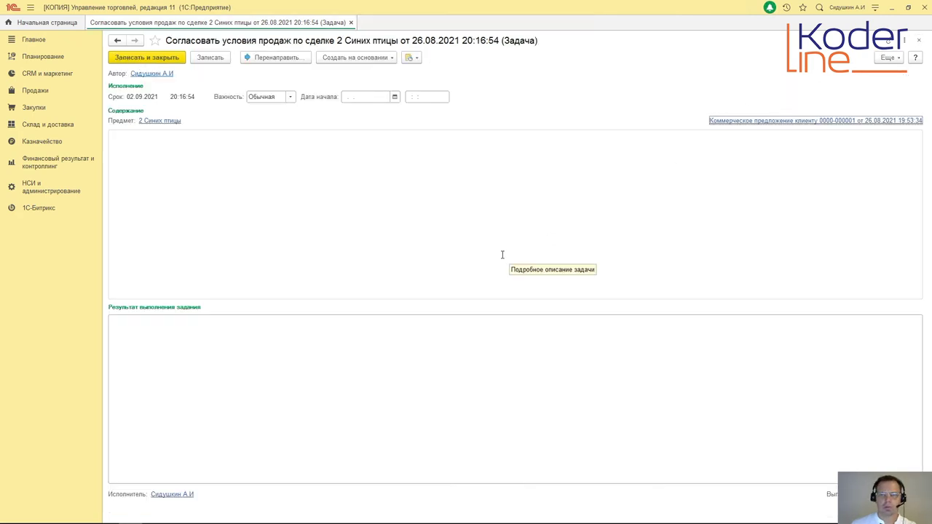
Step: Mark the sales-terms approval task done with completion date 26.08.2021
{"action": "left_click", "coordinate": [909, 9]}
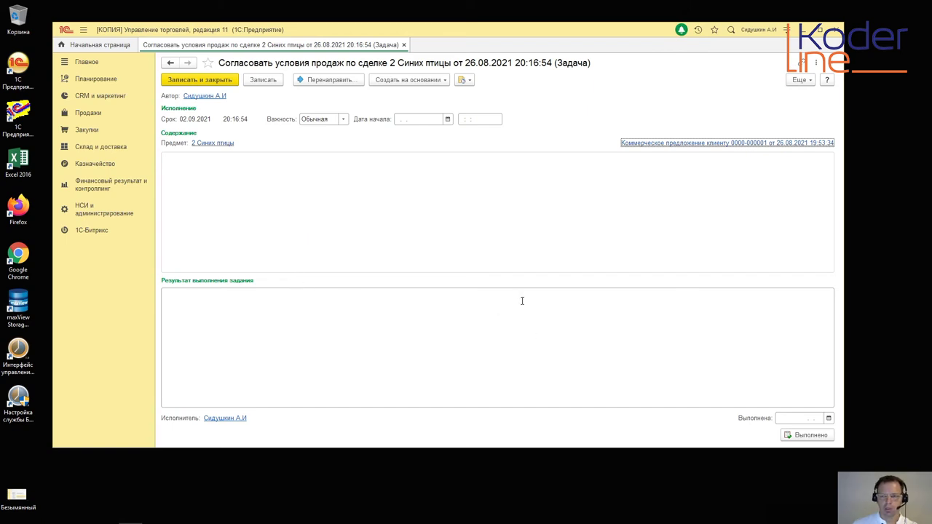
{"action": "left_click", "coordinate": [829, 418]}
{"action": "left_click", "coordinate": [865, 383]}
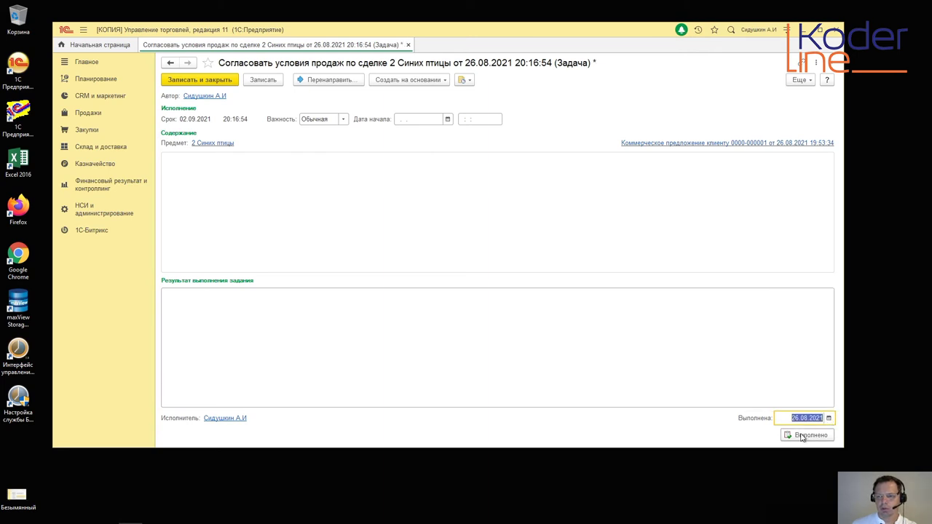
{"action": "left_click", "coordinate": [801, 435]}
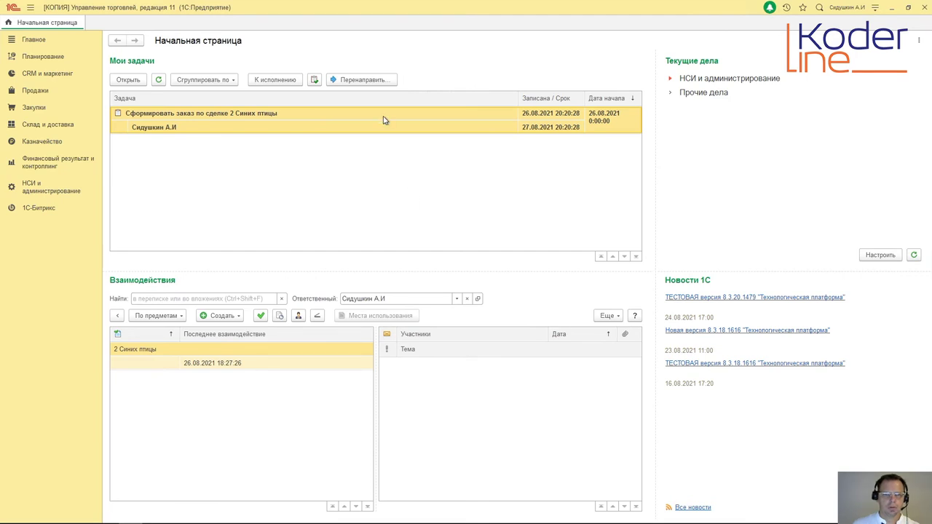
Step: Create a customer order from the form-order task and set its warehouse to Москва
{"action": "double_click", "coordinate": [384, 119]}
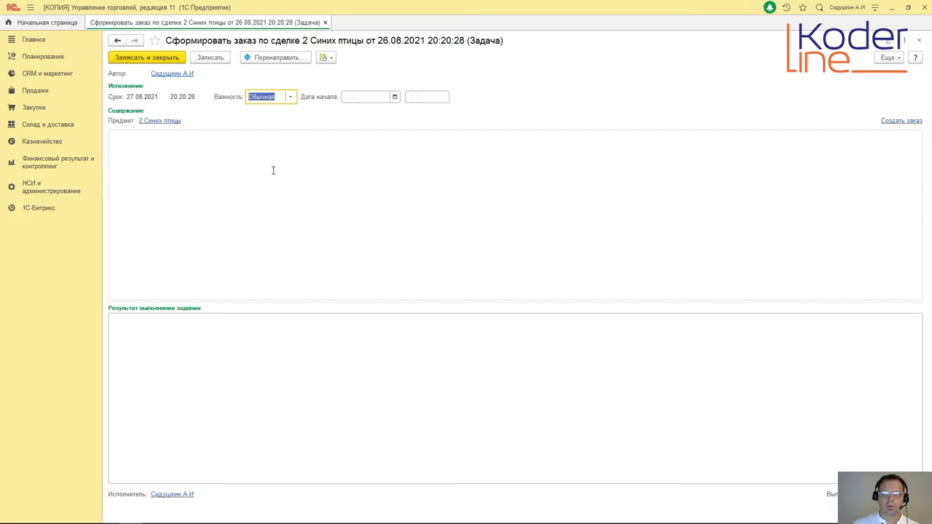
{"action": "left_click", "coordinate": [894, 121]}
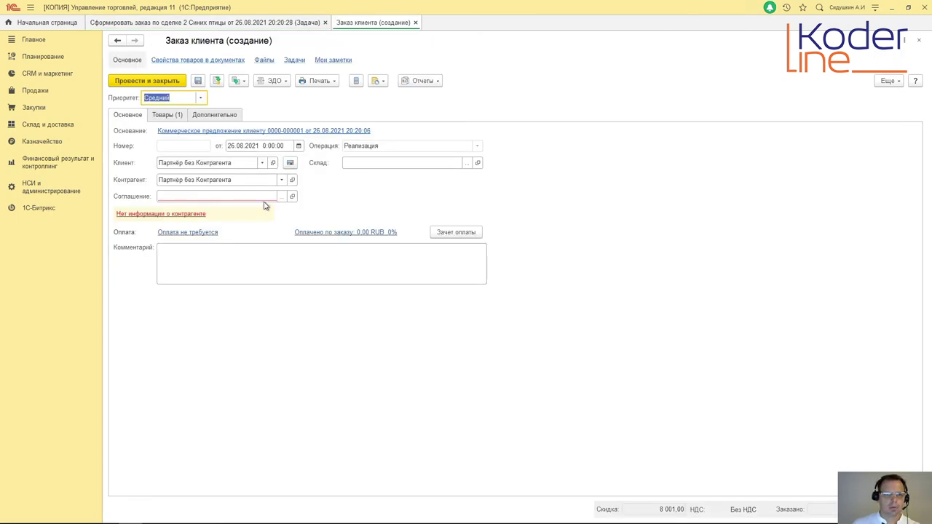
{"action": "left_click", "coordinate": [282, 197]}
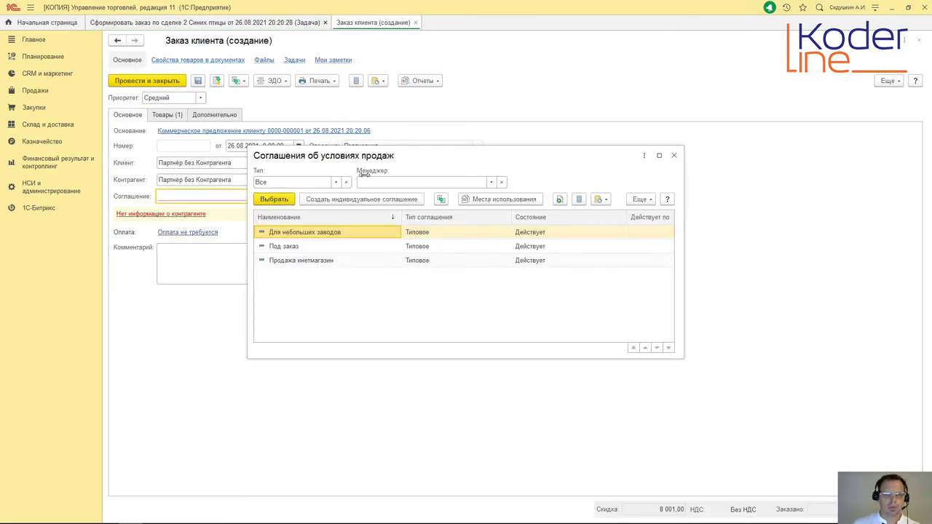
{"action": "left_click", "coordinate": [674, 156]}
{"action": "left_click", "coordinate": [468, 165]}
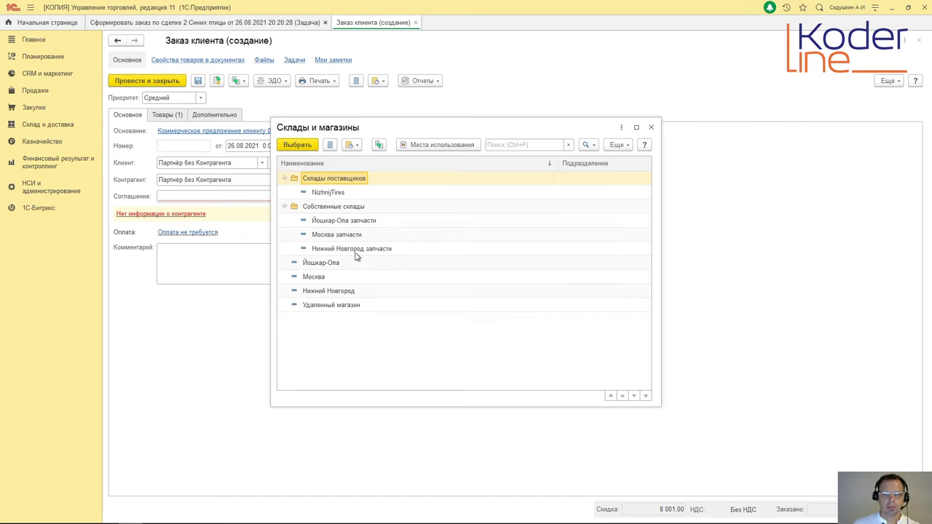
{"action": "left_click", "coordinate": [317, 279]}
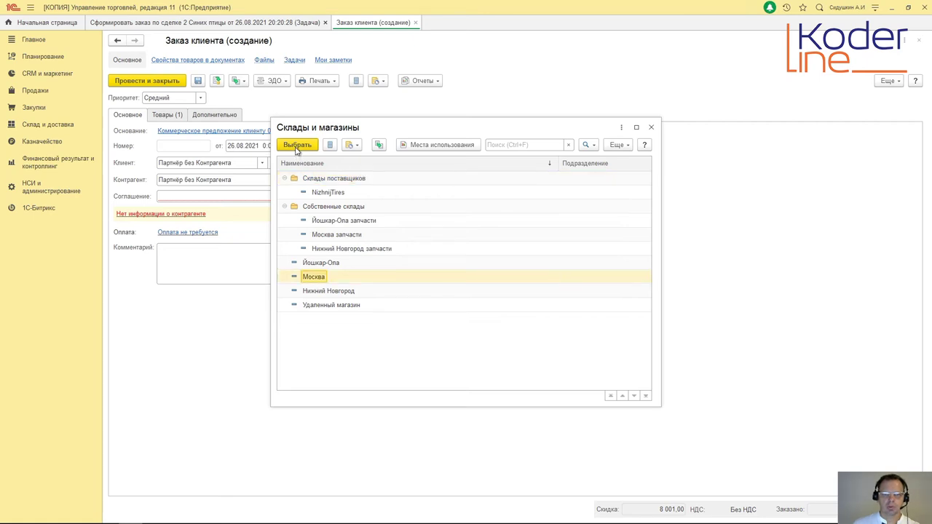
{"action": "left_click", "coordinate": [298, 148]}
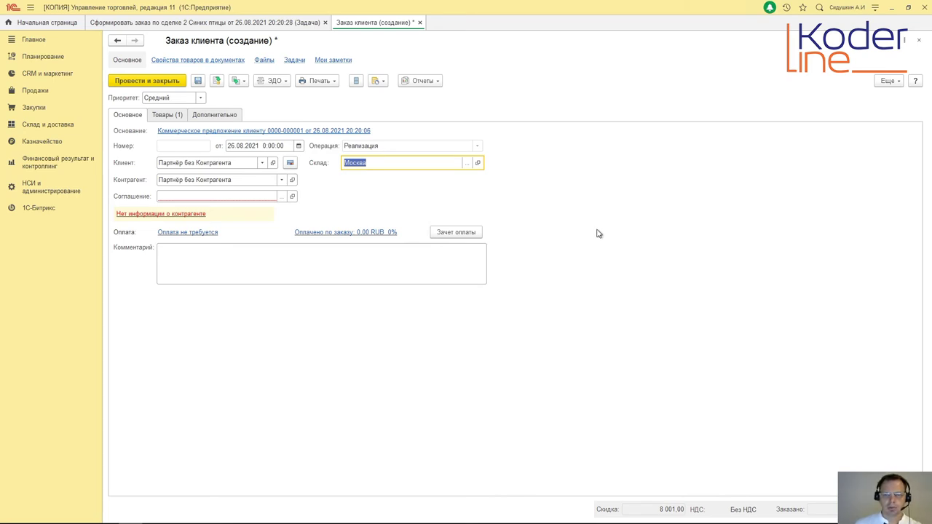
Step: Choose the Для небольших заводов agreement and show the order's goods list
{"action": "left_click", "coordinate": [281, 198]}
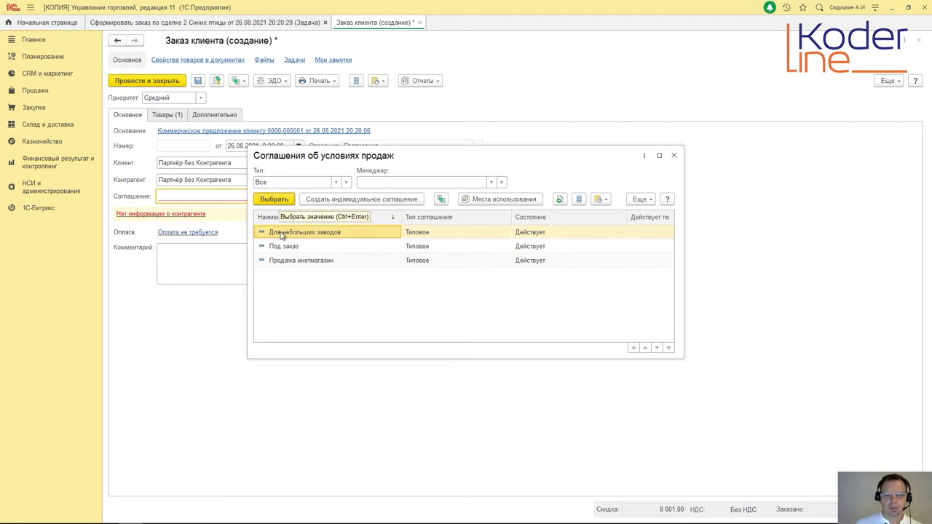
{"action": "left_click", "coordinate": [275, 200]}
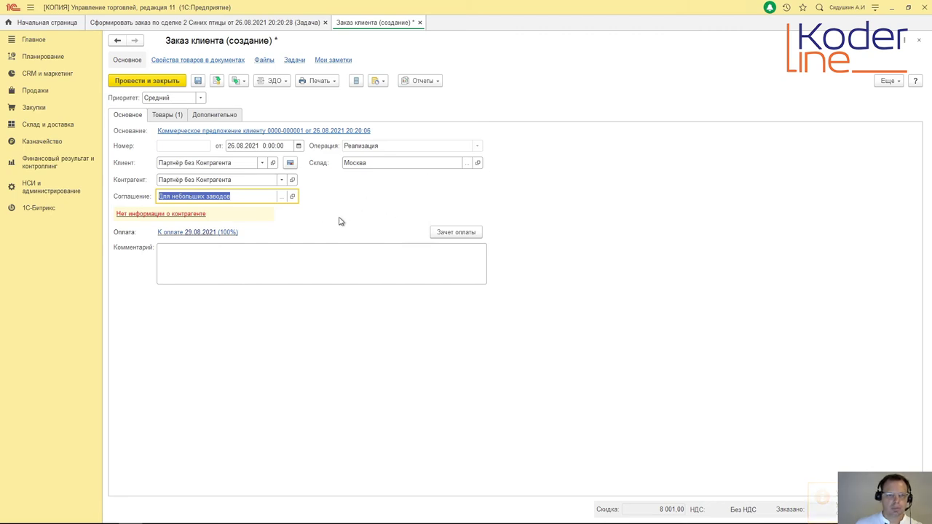
{"action": "left_click", "coordinate": [161, 117]}
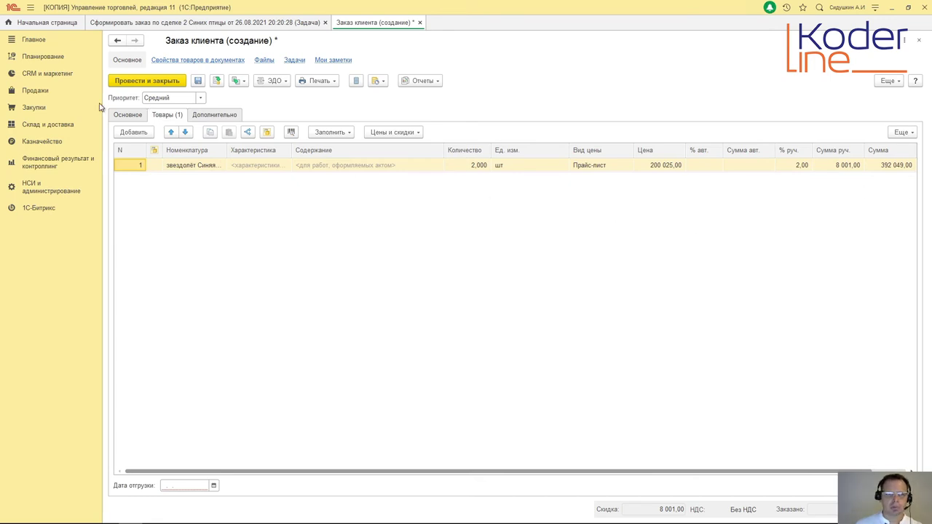
{"action": "left_click", "coordinate": [210, 116]}
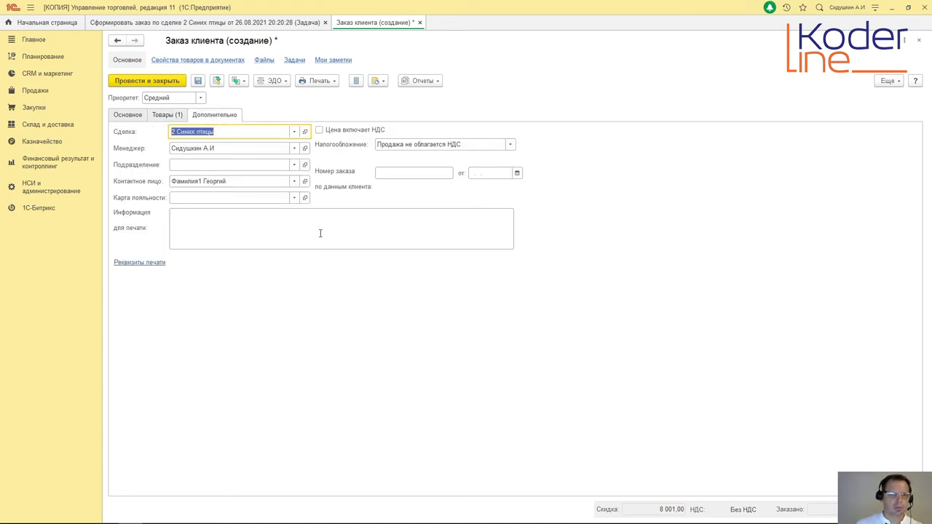
{"action": "left_click", "coordinate": [147, 82]}
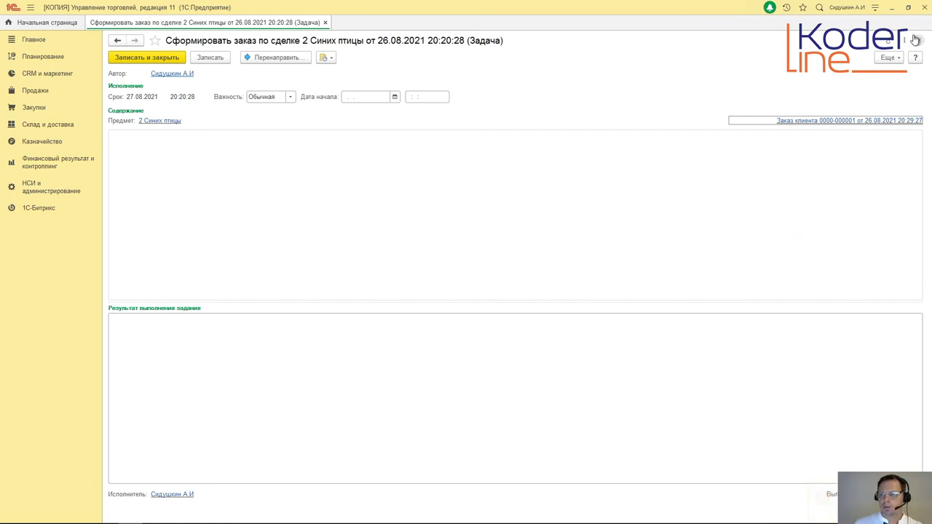
{"action": "left_click", "coordinate": [908, 7]}
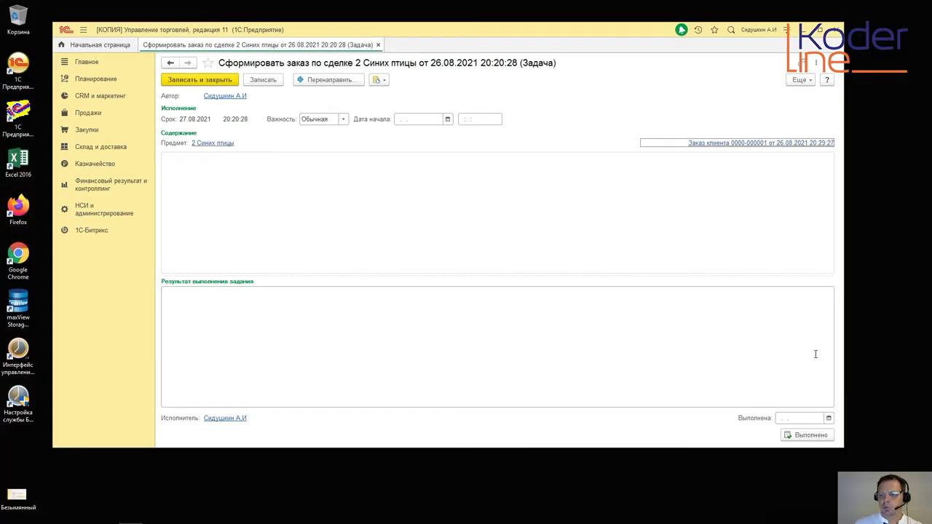
{"action": "left_click", "coordinate": [828, 418]}
{"action": "left_click", "coordinate": [865, 384]}
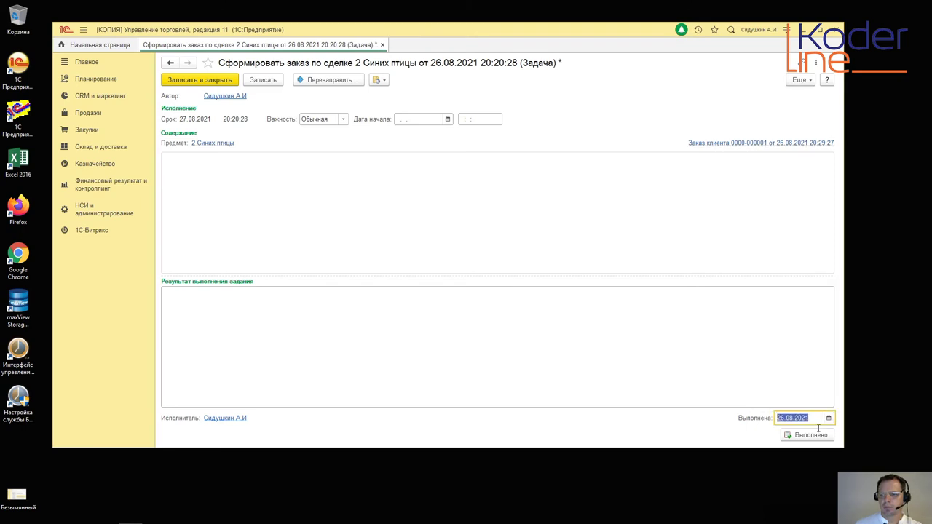
{"action": "left_click", "coordinate": [810, 434]}
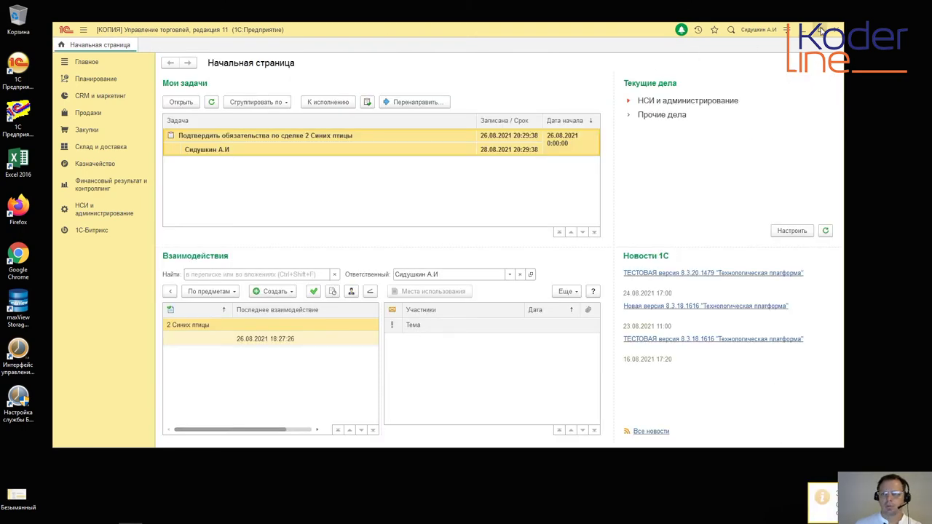
{"action": "left_click", "coordinate": [819, 29]}
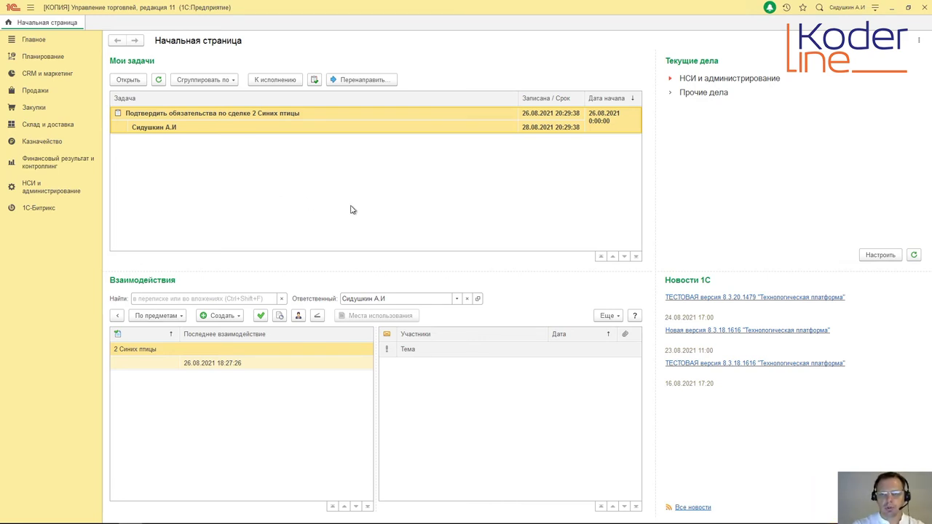
Step: Open the confirm-obligations task and inspect the 2 Синих птицы deal's business-process route map
{"action": "double_click", "coordinate": [288, 118]}
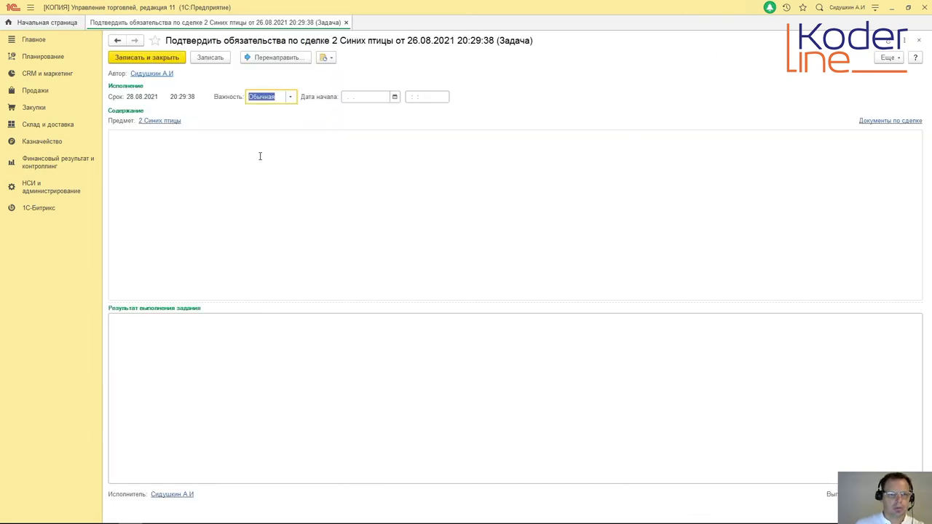
{"action": "left_click", "coordinate": [163, 123]}
{"action": "left_click", "coordinate": [367, 265]}
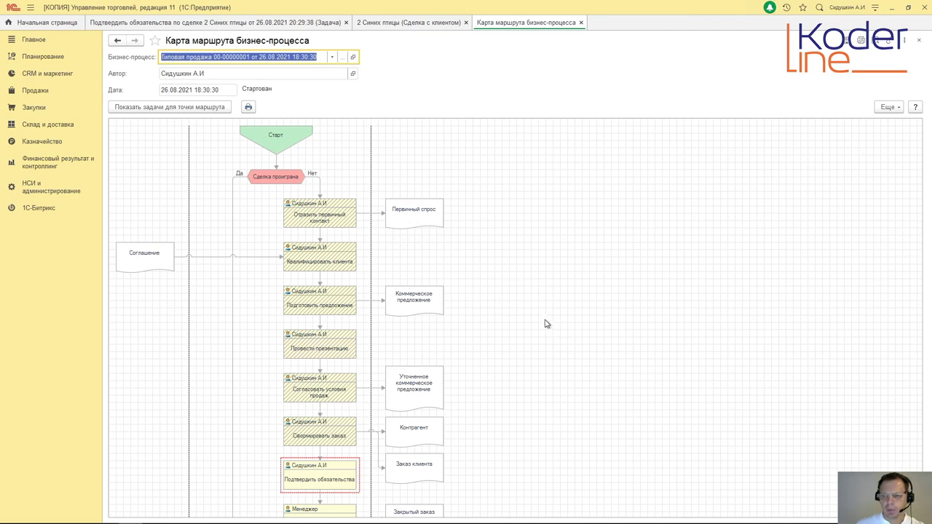
{"action": "left_click", "coordinate": [481, 370]}
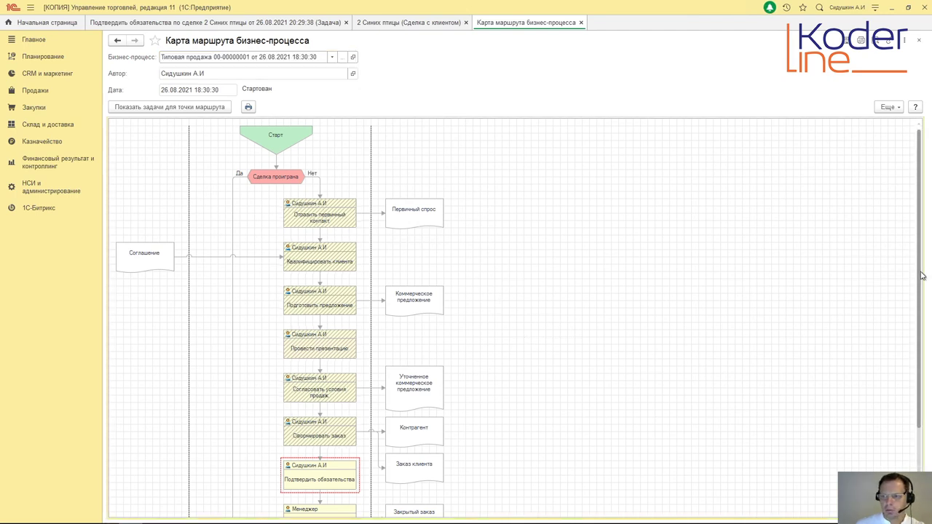
{"action": "scroll", "coordinate": [917, 324], "scroll_direction": "down", "scroll_amount": 1}
{"action": "scroll", "coordinate": [918, 324], "scroll_direction": "down", "scroll_amount": 3}
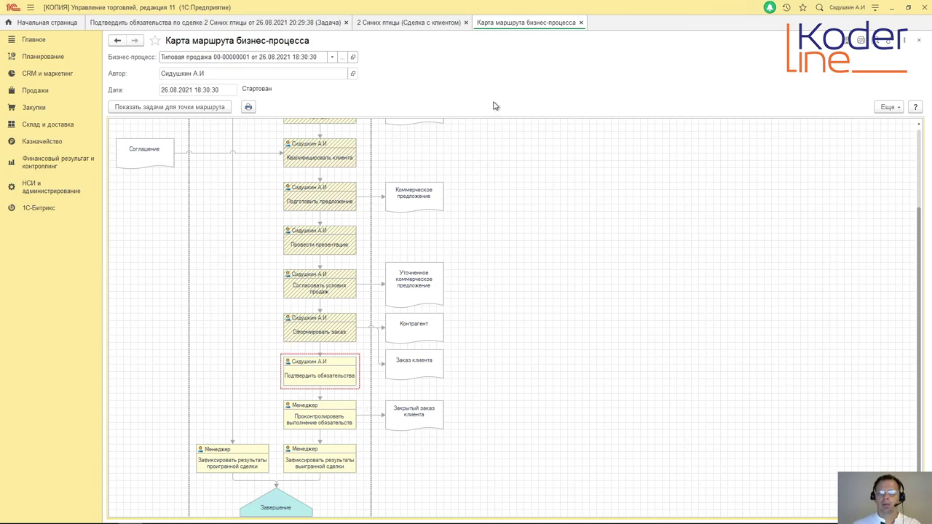
{"action": "left_click", "coordinate": [580, 23]}
{"action": "left_click", "coordinate": [466, 22]}
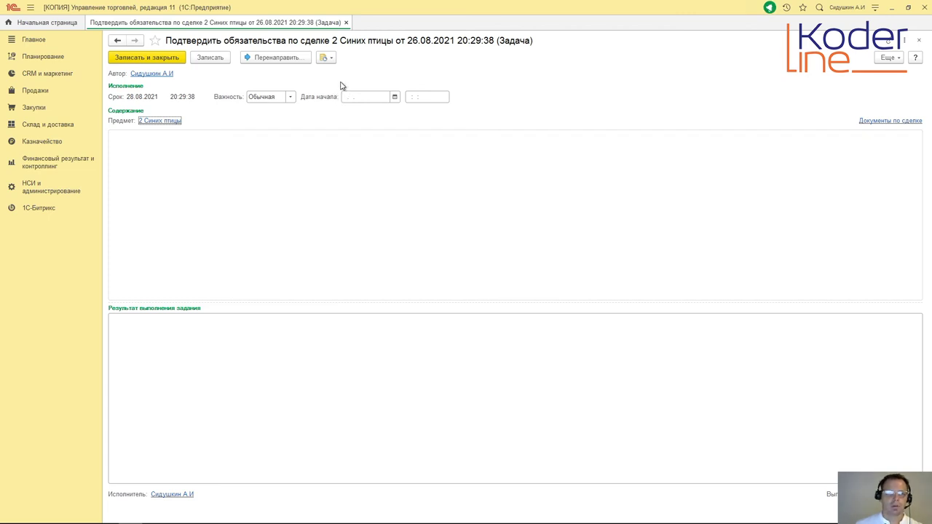
Step: Create a Заказ поставщику from the 2 Синих птицы deal with warehouse Москва
{"action": "left_click", "coordinate": [177, 120]}
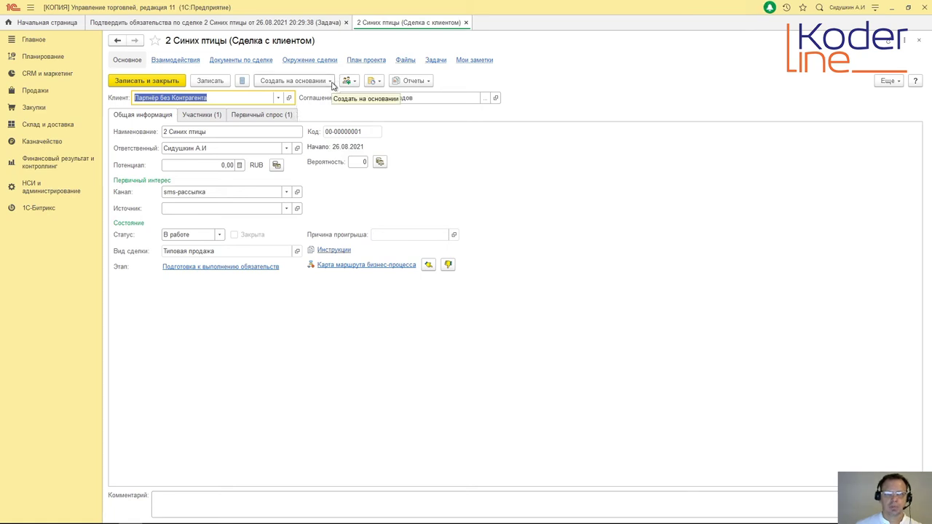
{"action": "left_click", "coordinate": [329, 81]}
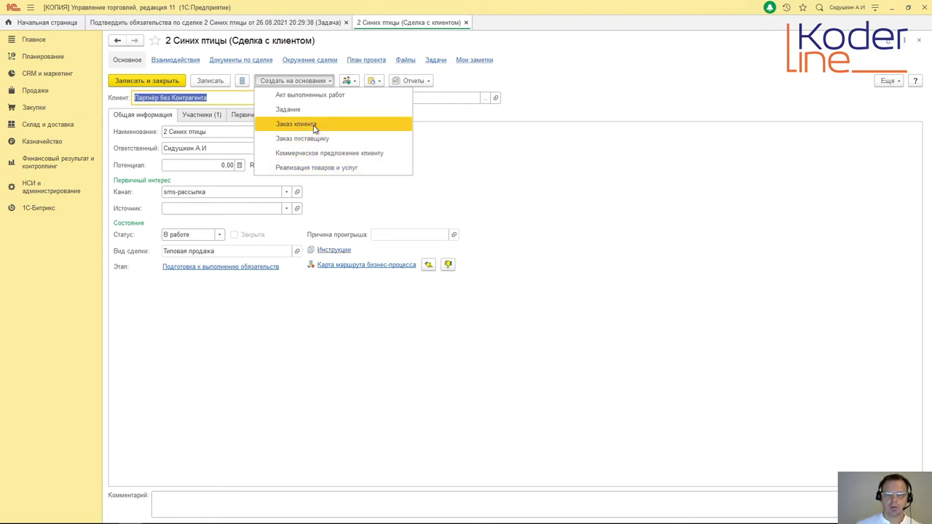
{"action": "left_click", "coordinate": [316, 138]}
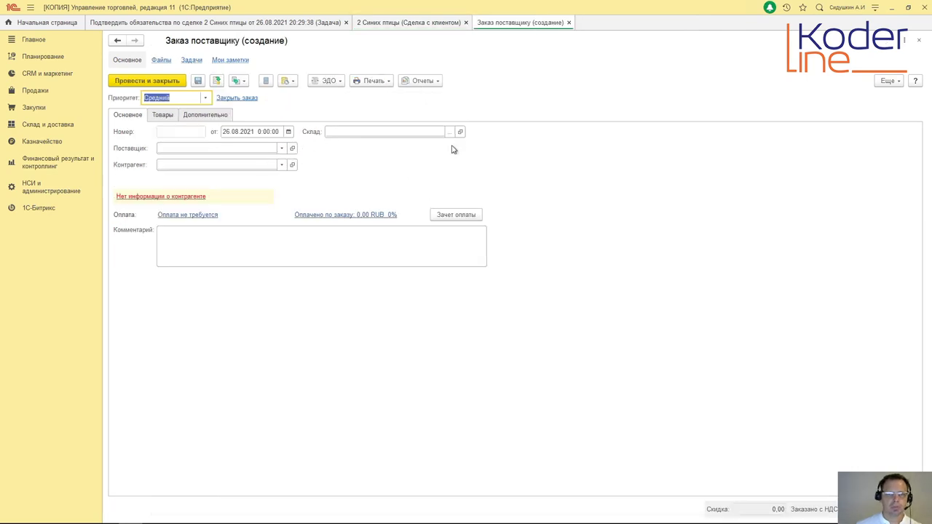
{"action": "left_click", "coordinate": [449, 131]}
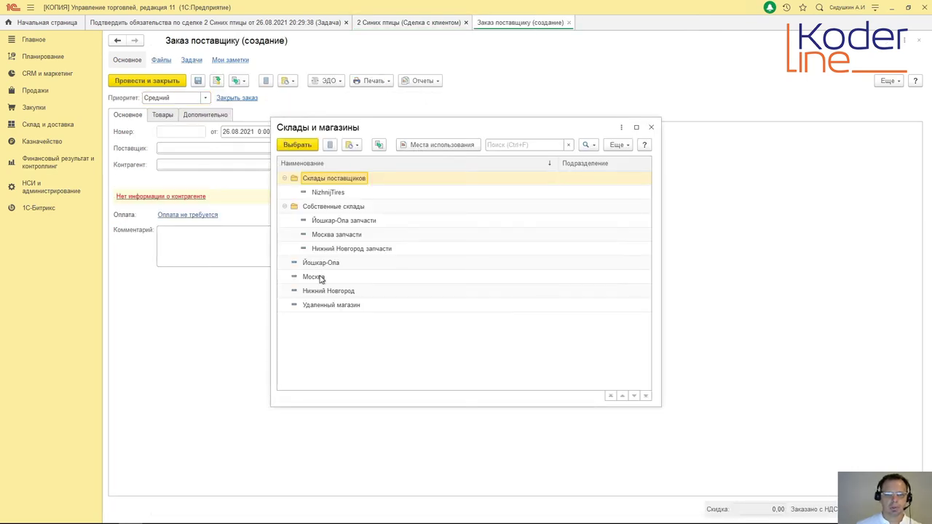
{"action": "left_click", "coordinate": [315, 276]}
{"action": "left_click", "coordinate": [298, 145]}
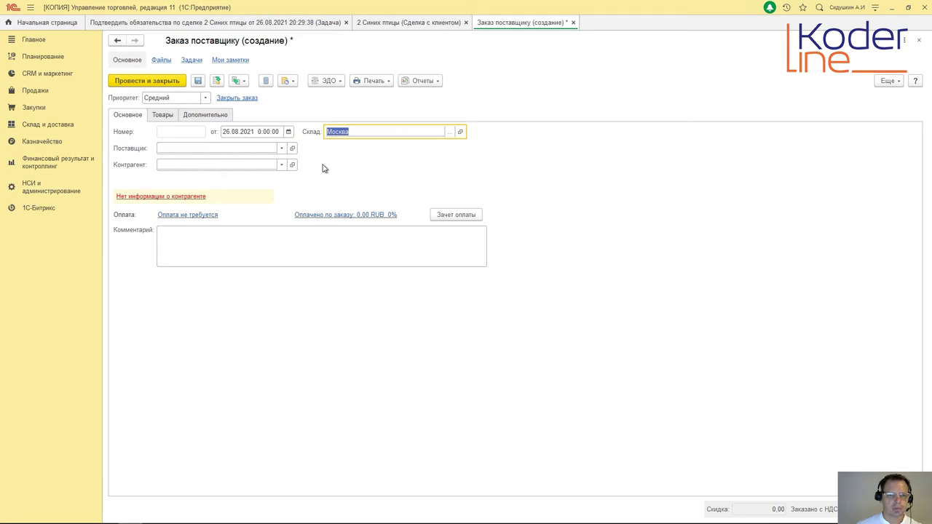
Step: Set the entrepreneur as supplier and its ООО company as the order's counterparty
{"action": "left_click", "coordinate": [281, 148]}
{"action": "left_click", "coordinate": [212, 163]}
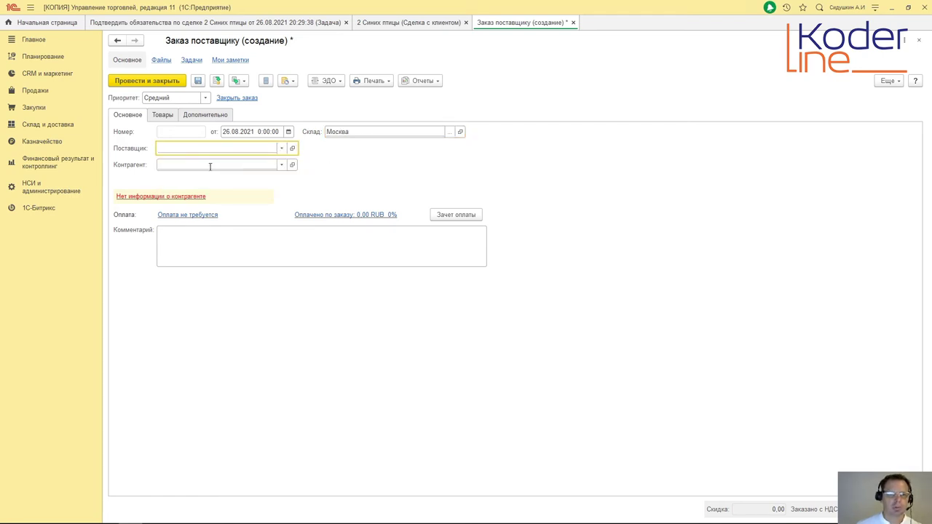
{"action": "left_click", "coordinate": [280, 165]}
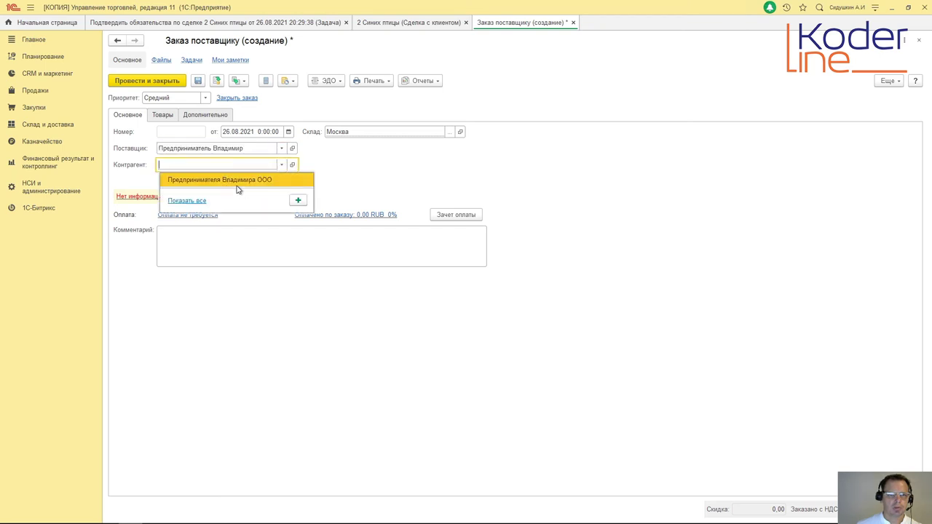
{"action": "left_click", "coordinate": [323, 161]}
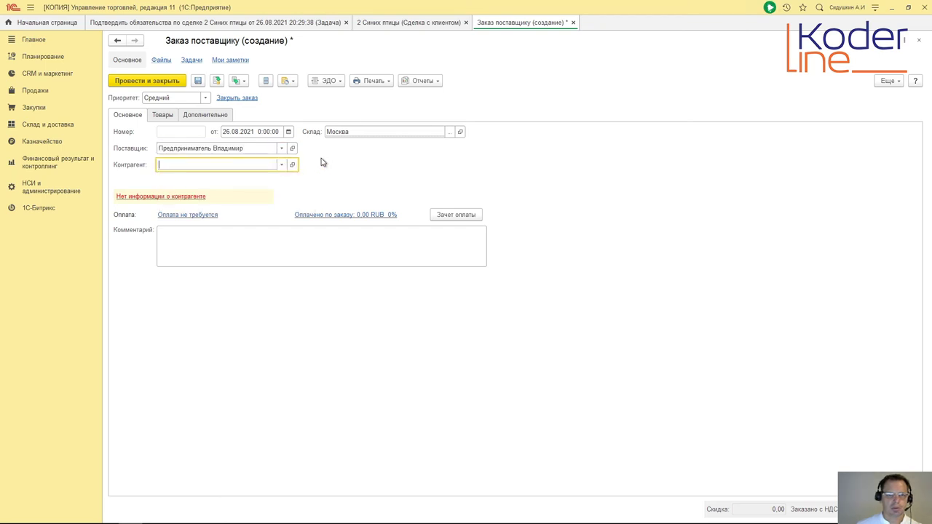
{"action": "left_click", "coordinate": [282, 166]}
{"action": "left_click", "coordinate": [194, 201]}
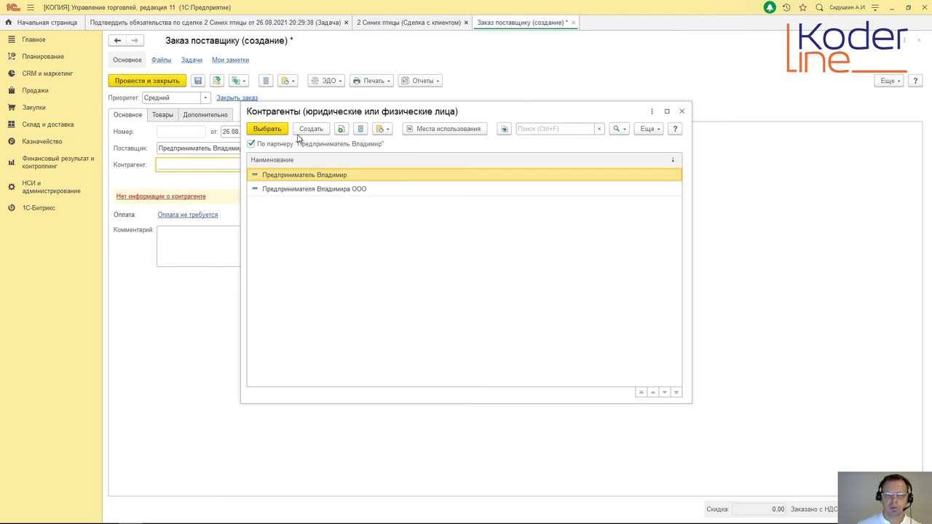
{"action": "left_click", "coordinate": [292, 189]}
{"action": "left_click", "coordinate": [273, 128]}
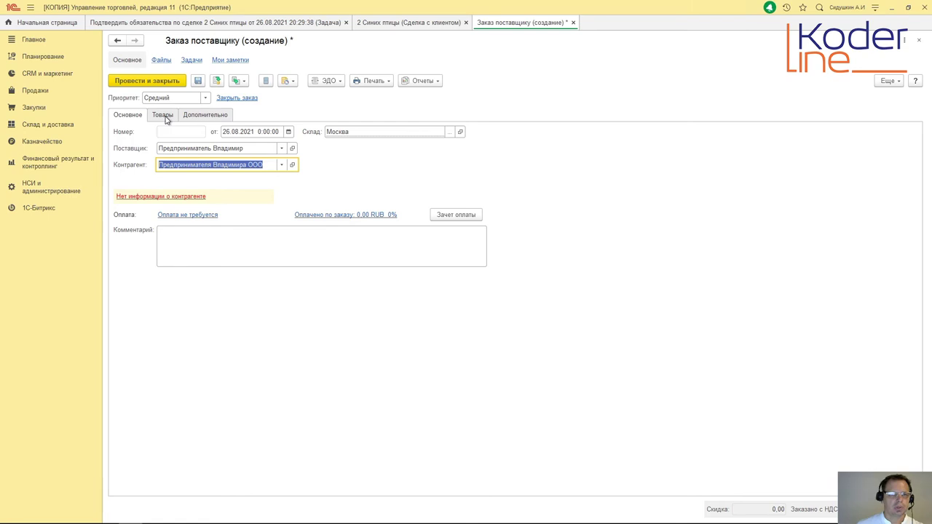
Step: Open goods selection for the supplier order, cancel it, and close the still-empty order
{"action": "left_click", "coordinate": [163, 115]}
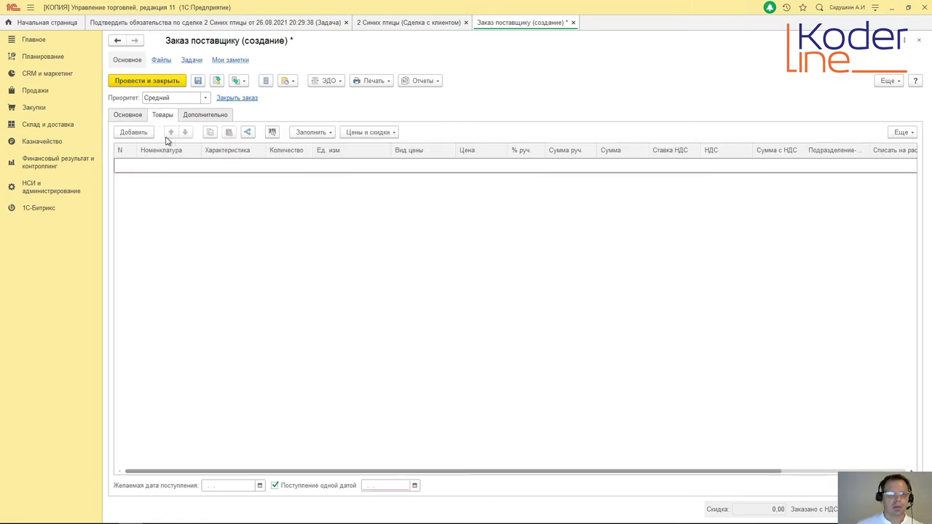
{"action": "left_click", "coordinate": [334, 134]}
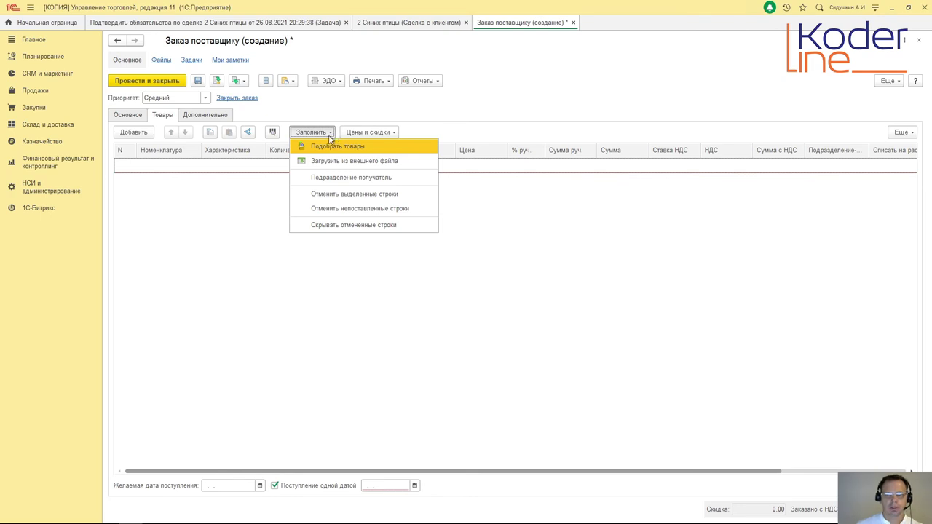
{"action": "left_click", "coordinate": [334, 146]}
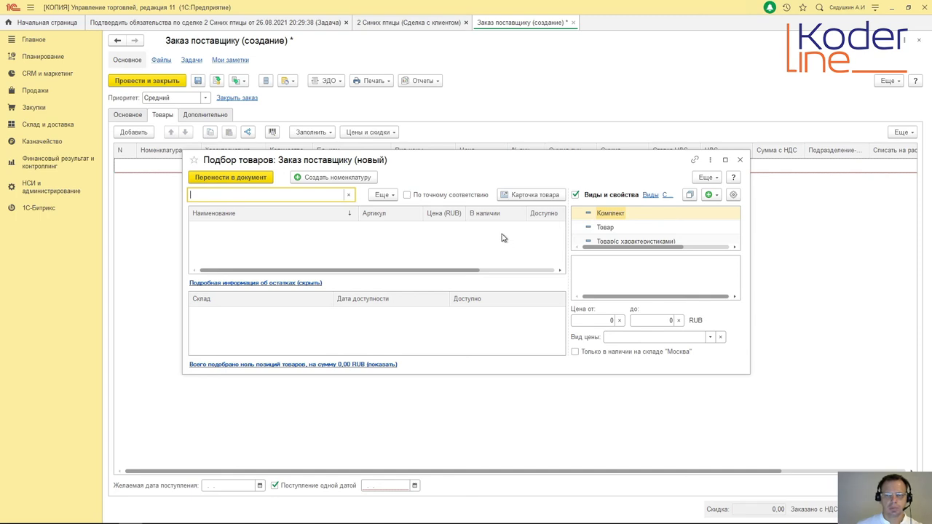
{"action": "left_click", "coordinate": [740, 160]}
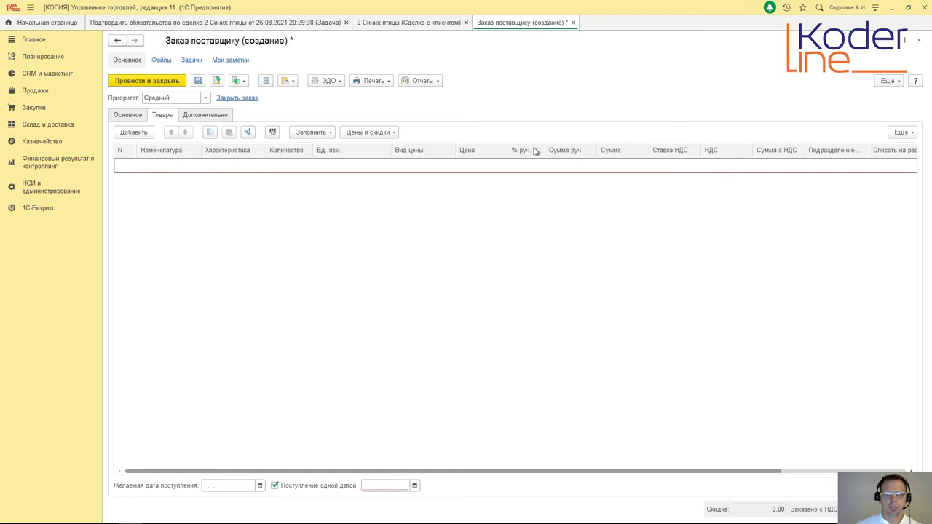
{"action": "left_click", "coordinate": [573, 22]}
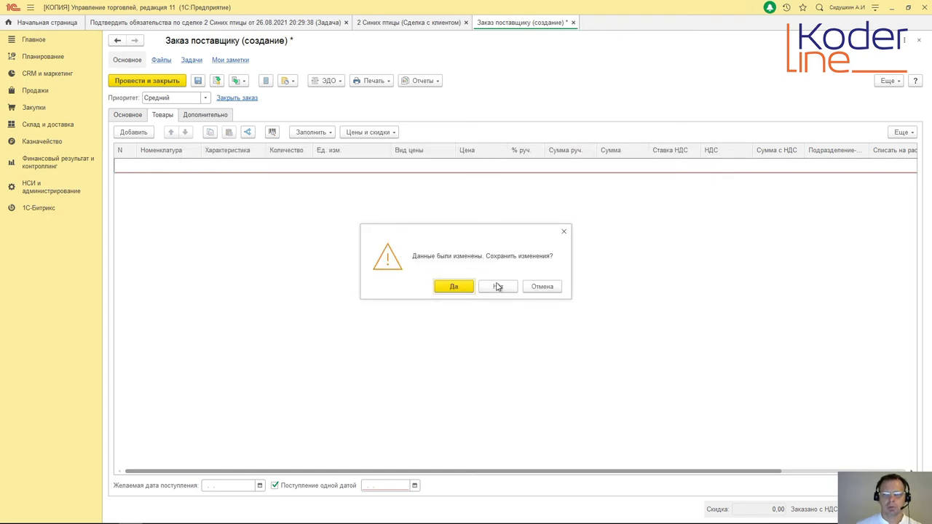
{"action": "left_click", "coordinate": [500, 285]}
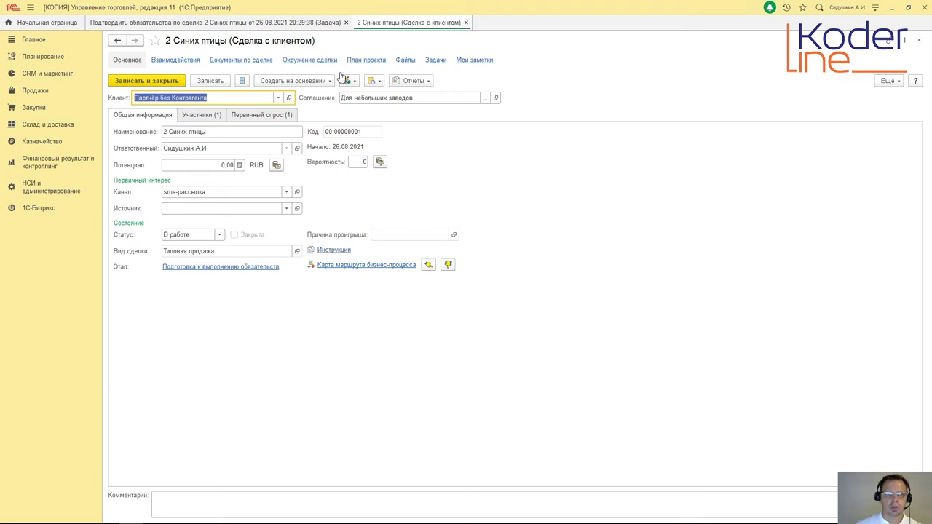
{"action": "left_click", "coordinate": [467, 23]}
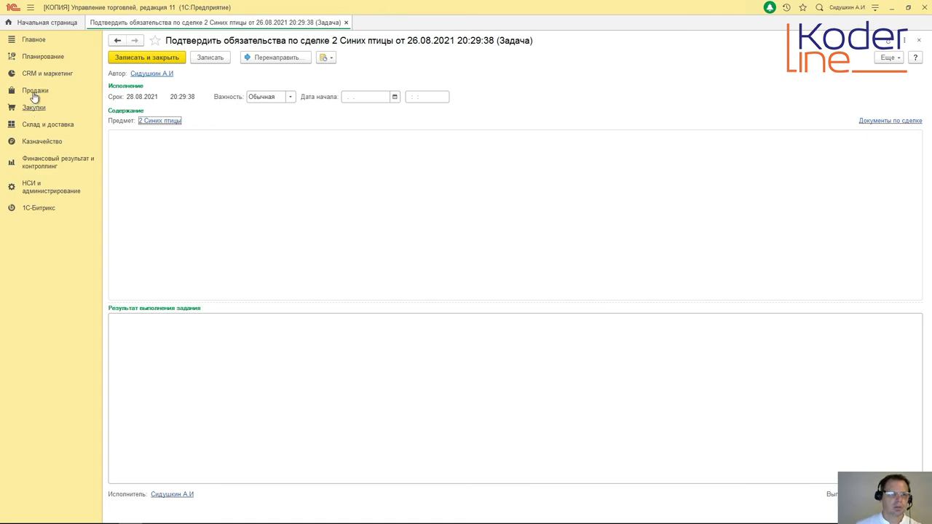
{"action": "left_click", "coordinate": [35, 92]}
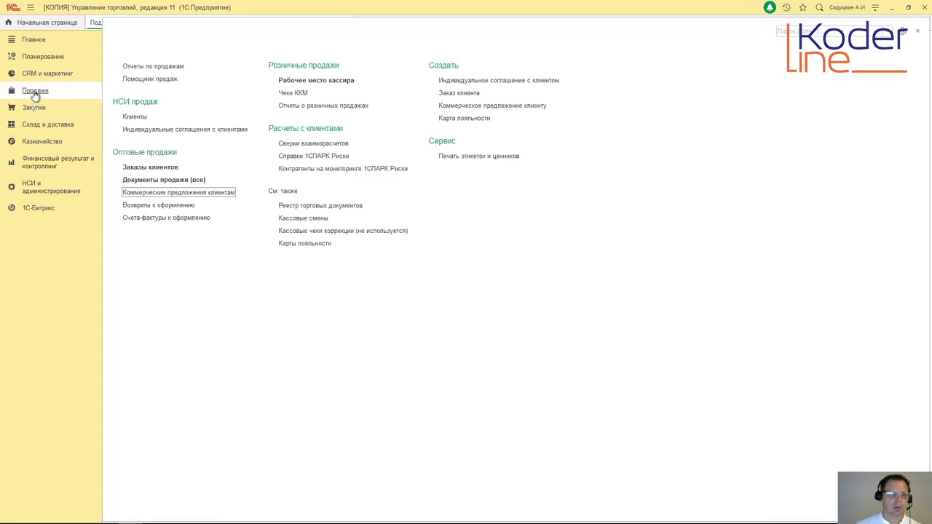
{"action": "left_click", "coordinate": [165, 169]}
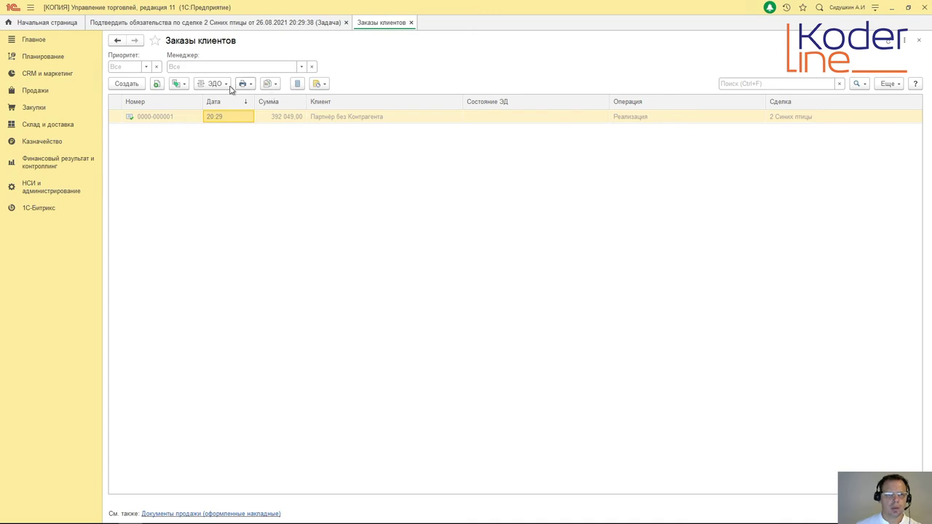
{"action": "double_click", "coordinate": [316, 117]}
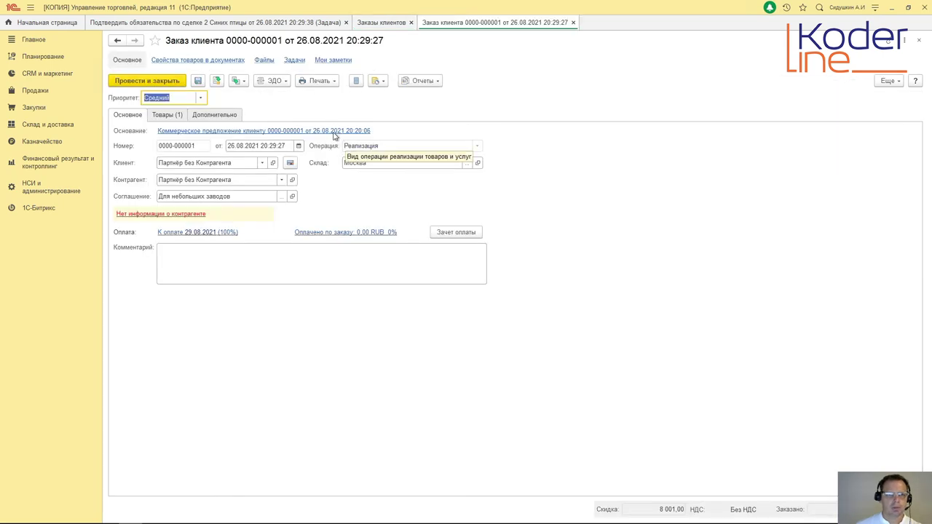
{"action": "left_click", "coordinate": [242, 81]}
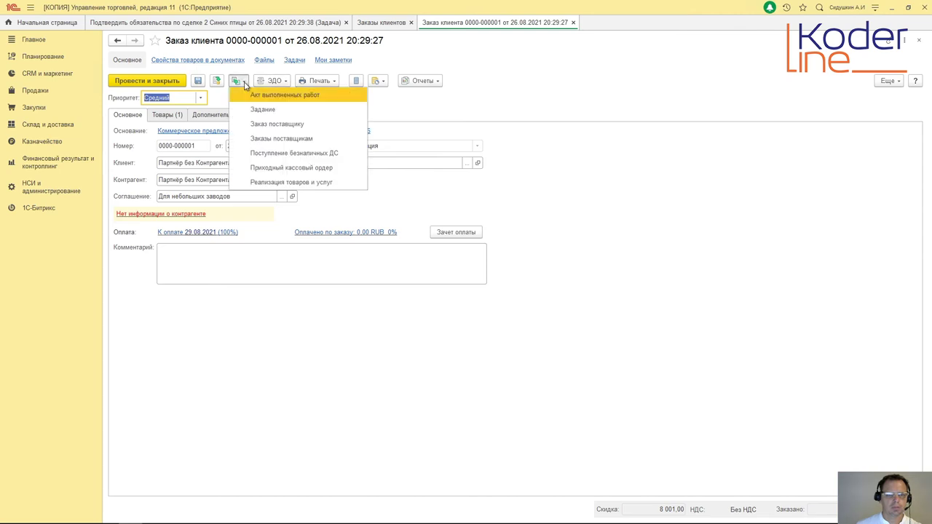
{"action": "left_click", "coordinate": [260, 125]}
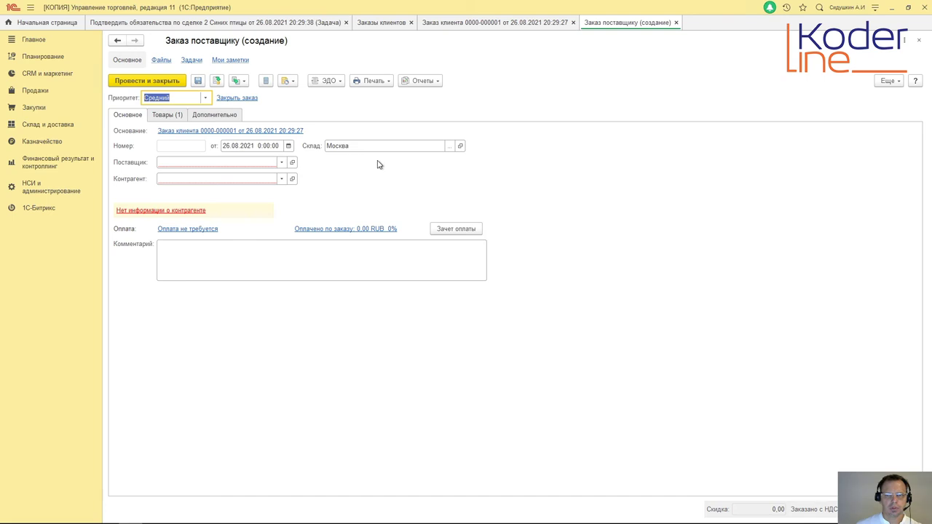
Step: Choose the supplier and the supplier's counterparty for the order
{"action": "left_click", "coordinate": [281, 162]}
{"action": "left_click", "coordinate": [236, 177]}
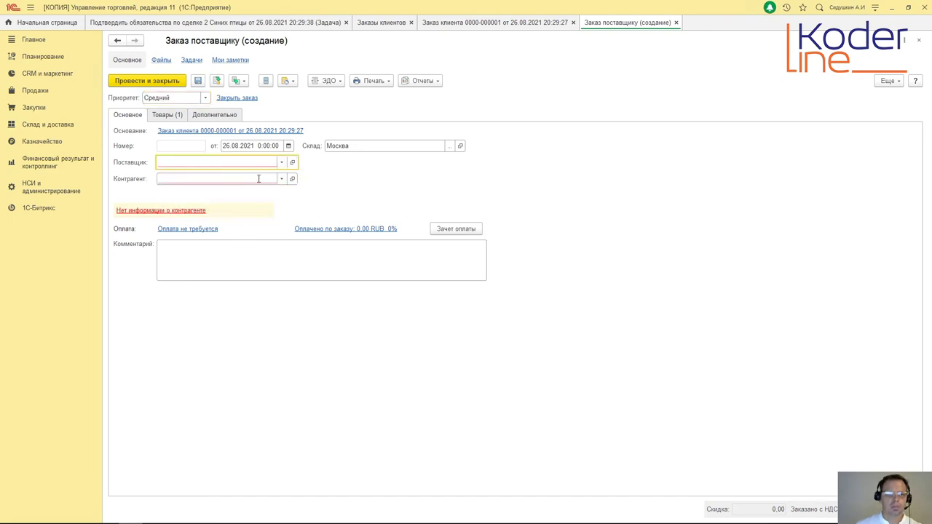
{"action": "left_click", "coordinate": [281, 178]}
{"action": "left_click", "coordinate": [248, 194]}
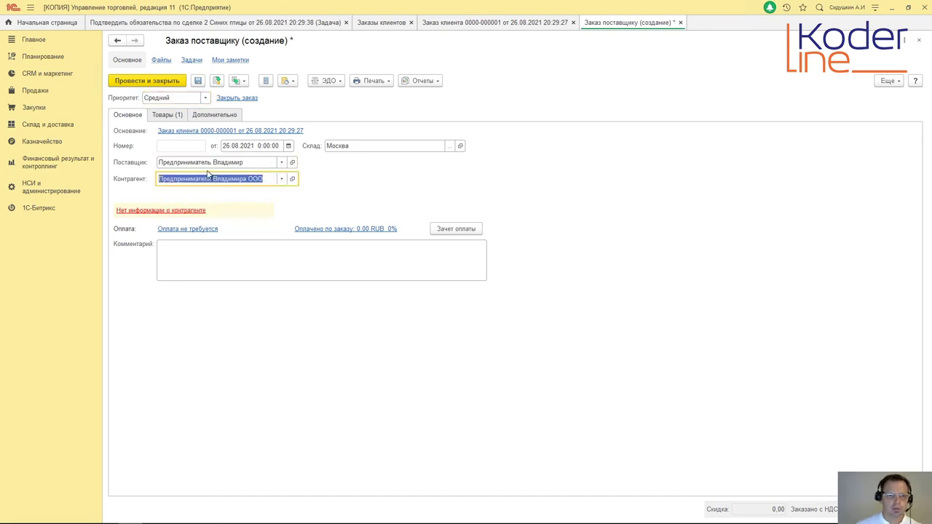
Step: Set the goods price to 170 000,00 (total 340 000,00) and delivery date 27.08.2021
{"action": "left_click", "coordinate": [172, 117]}
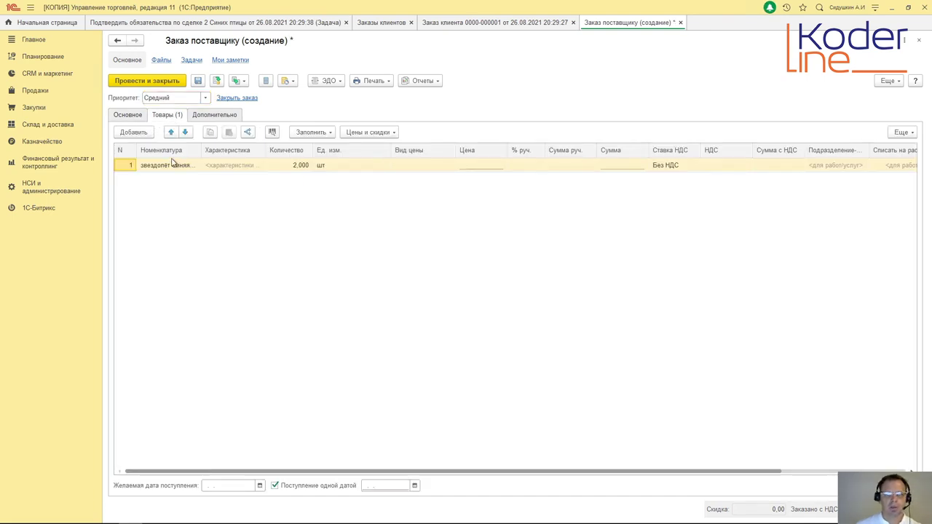
{"action": "left_click", "coordinate": [478, 168]}
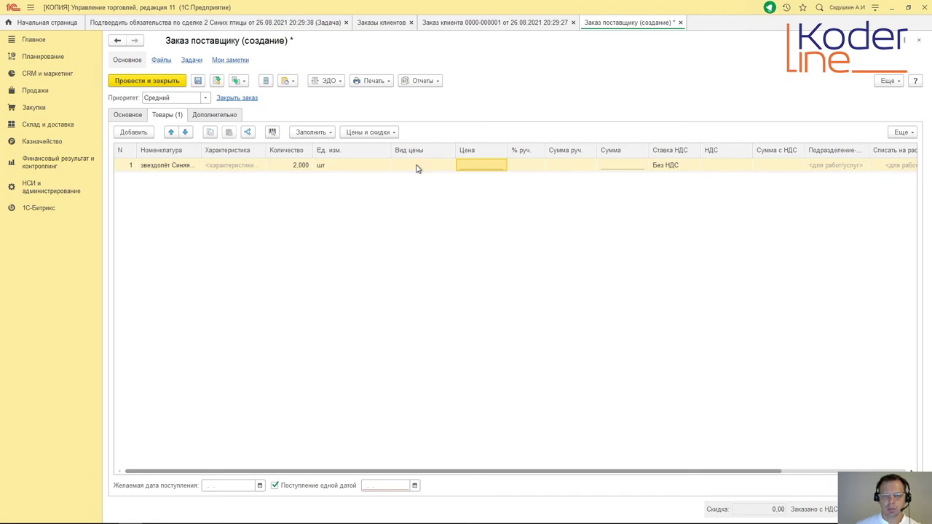
{"action": "left_click", "coordinate": [481, 168]}
{"action": "left_click", "coordinate": [481, 168]}
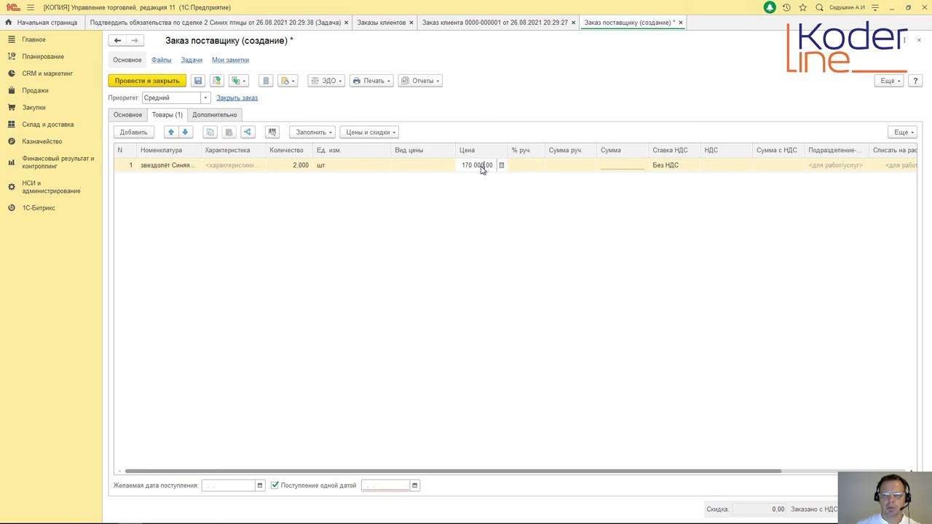
{"action": "left_click", "coordinate": [637, 191]}
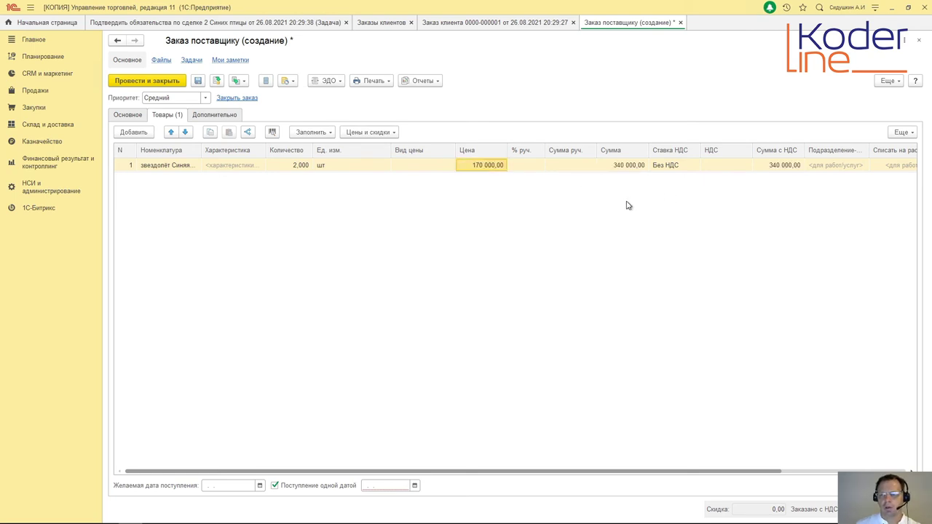
{"action": "left_click", "coordinate": [415, 486]}
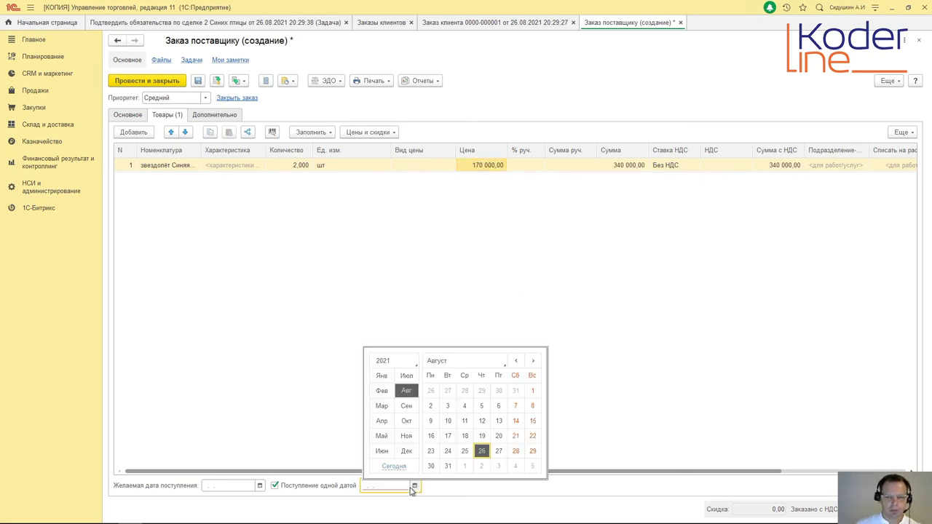
{"action": "left_click", "coordinate": [497, 450]}
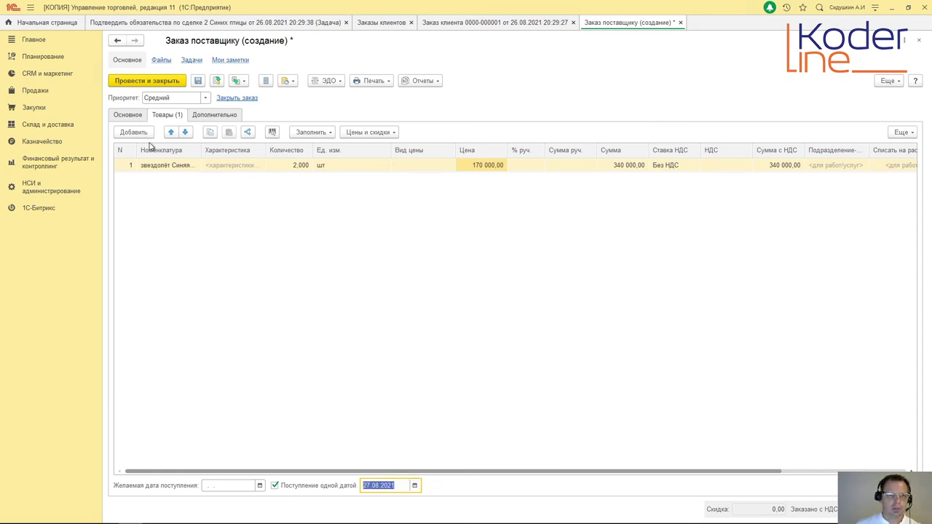
{"action": "left_click", "coordinate": [221, 117]}
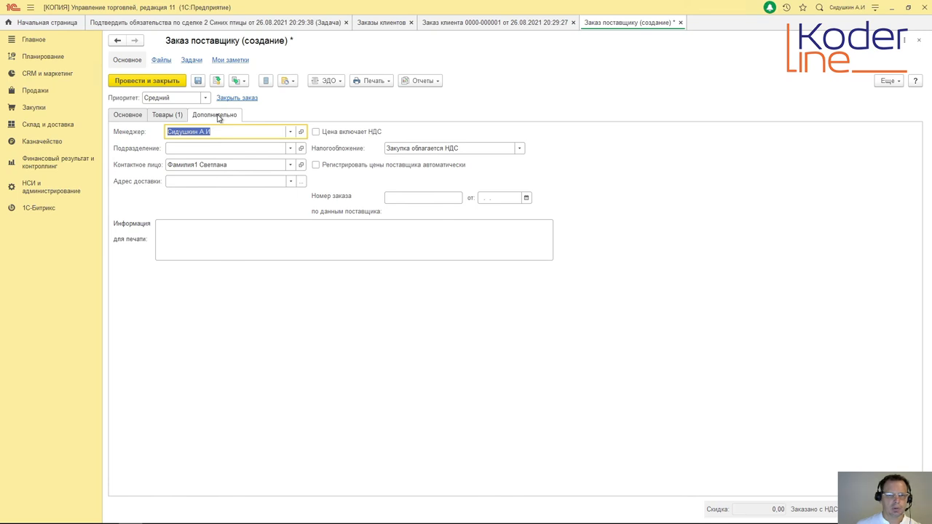
{"action": "left_click", "coordinate": [169, 115]}
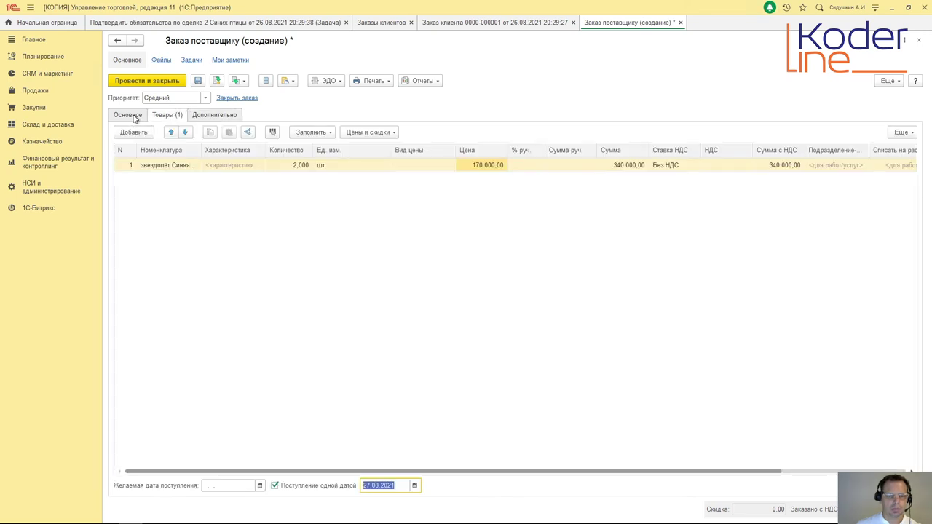
{"action": "left_click", "coordinate": [131, 116]}
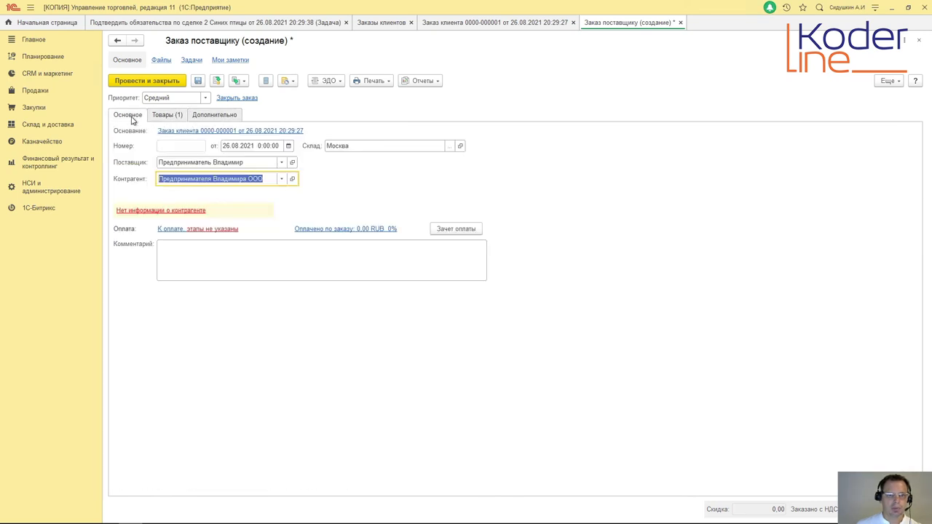
Step: Set the supplier order's payment to Безналичная, 100% Кредит (после отгрузки), 30-day shift, due 25.09.2021
{"action": "left_click", "coordinate": [175, 229]}
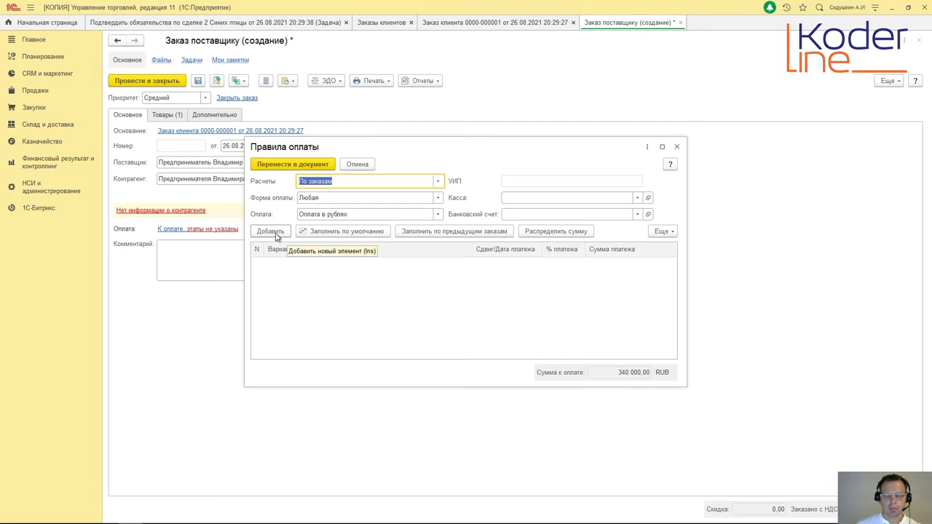
{"action": "left_click", "coordinate": [438, 197]}
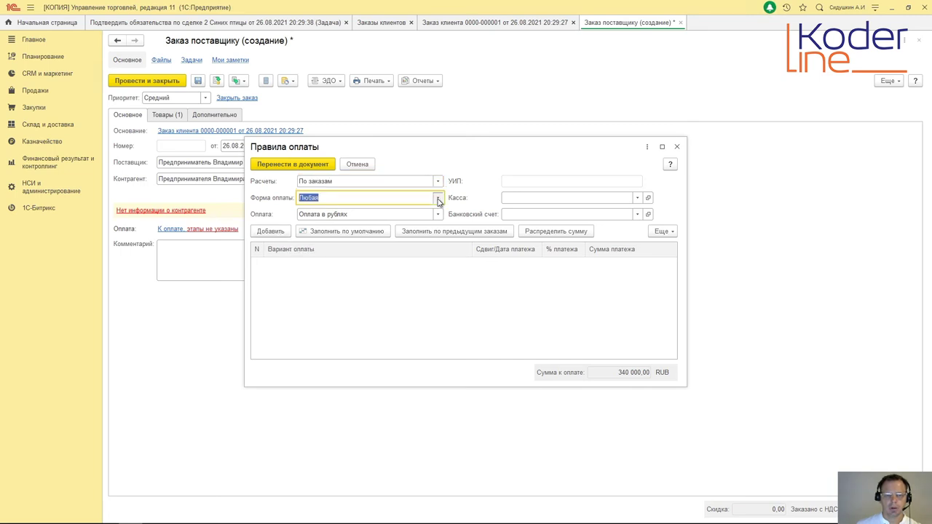
{"action": "left_click", "coordinate": [357, 226]}
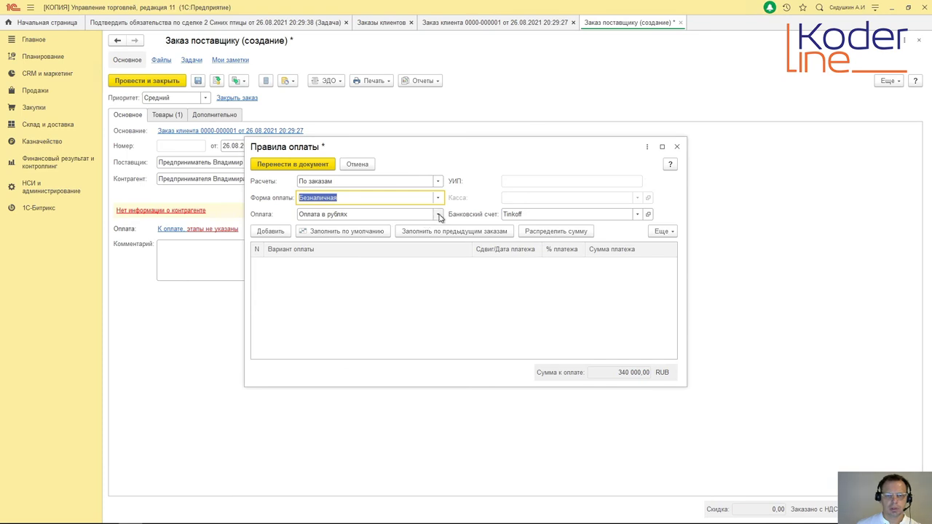
{"action": "left_click", "coordinate": [270, 231]}
{"action": "left_click", "coordinate": [338, 323]}
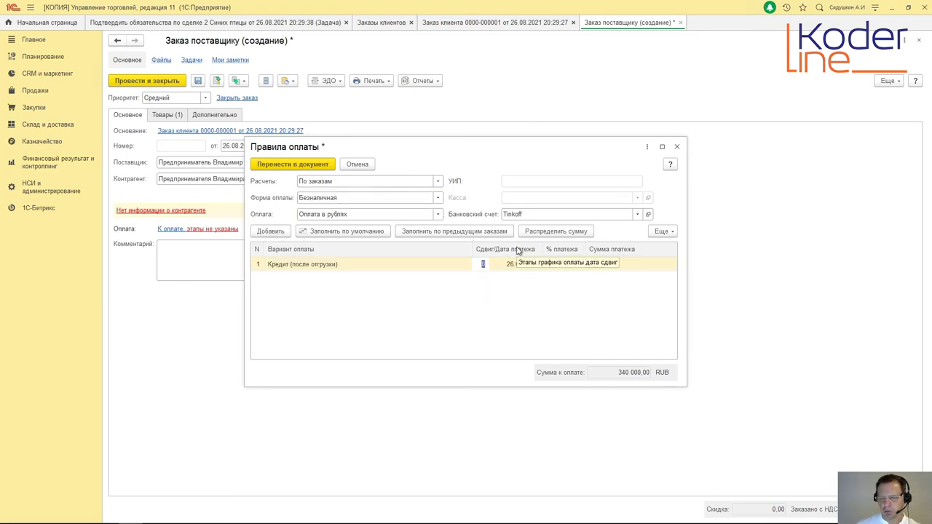
{"action": "left_click", "coordinate": [570, 267]}
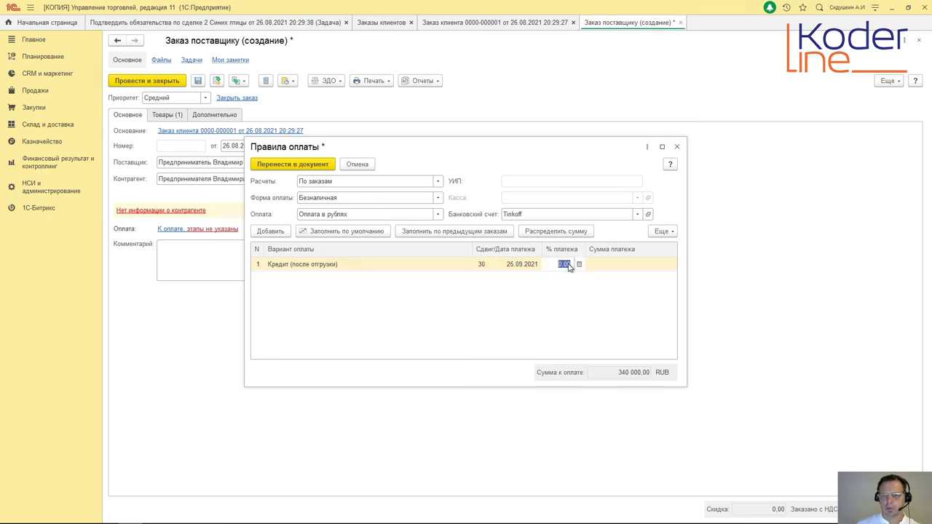
{"action": "left_click", "coordinate": [570, 266]}
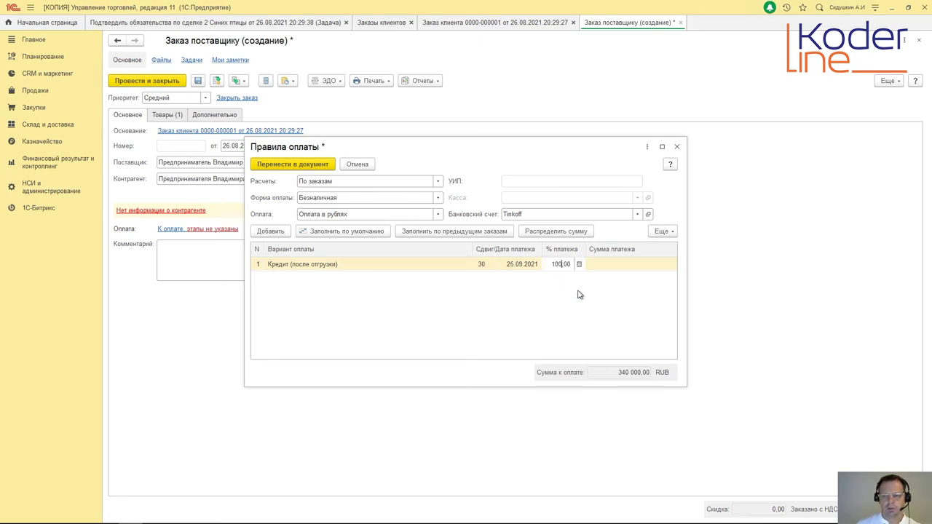
{"action": "left_click", "coordinate": [581, 313]}
{"action": "left_click", "coordinate": [293, 164]}
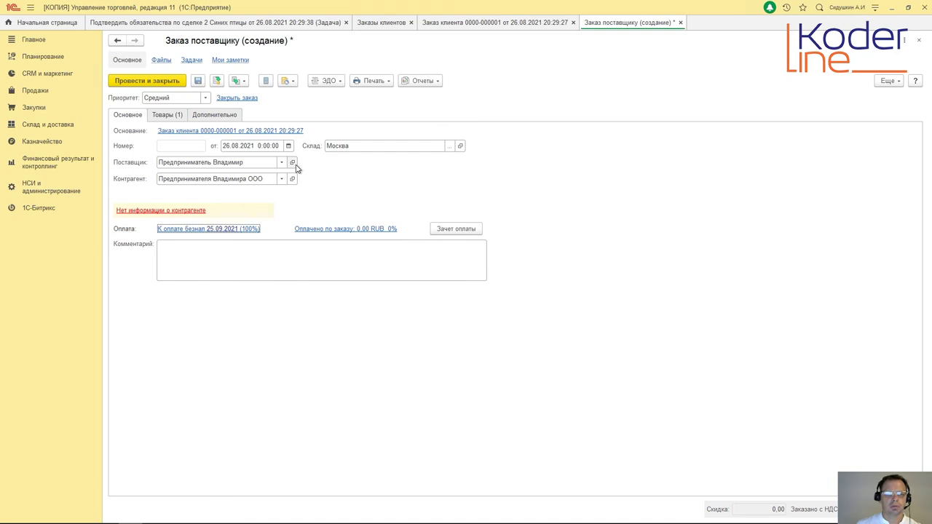
{"action": "left_click", "coordinate": [177, 117]}
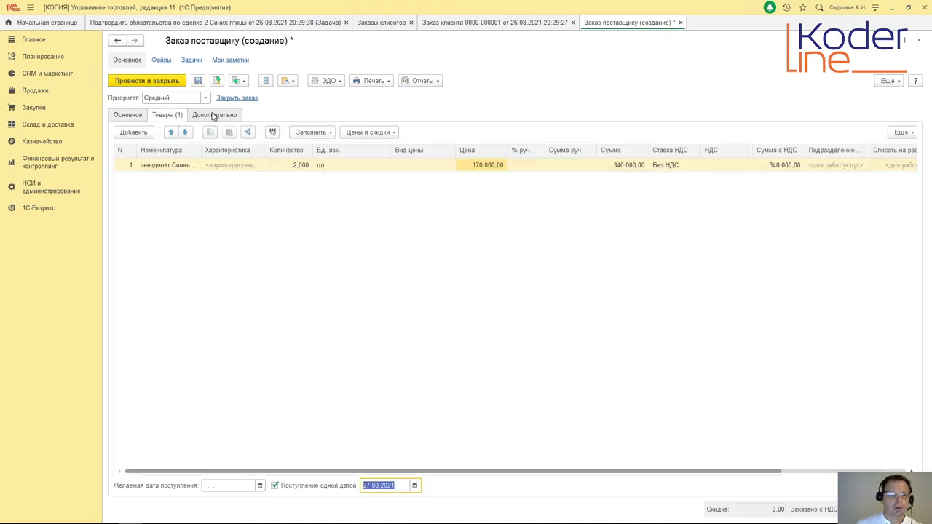
{"action": "left_click", "coordinate": [214, 116]}
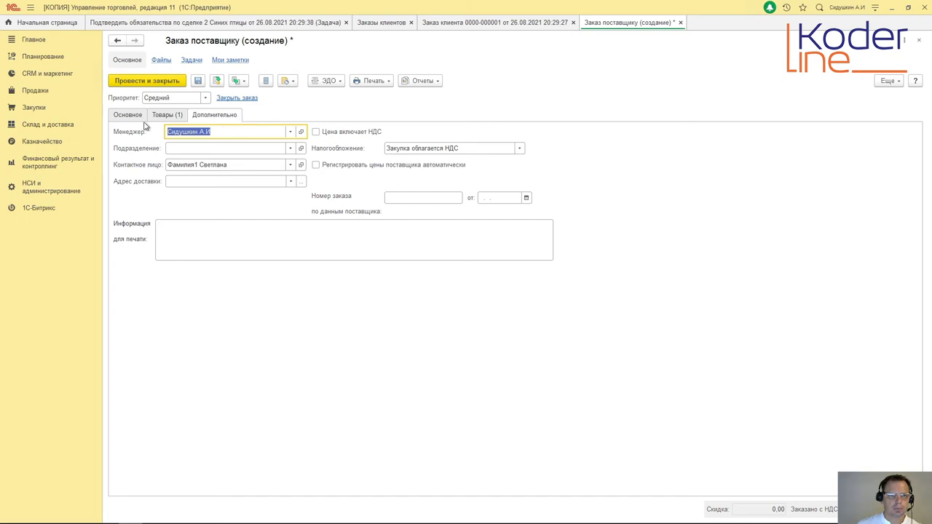
{"action": "left_click", "coordinate": [171, 117]}
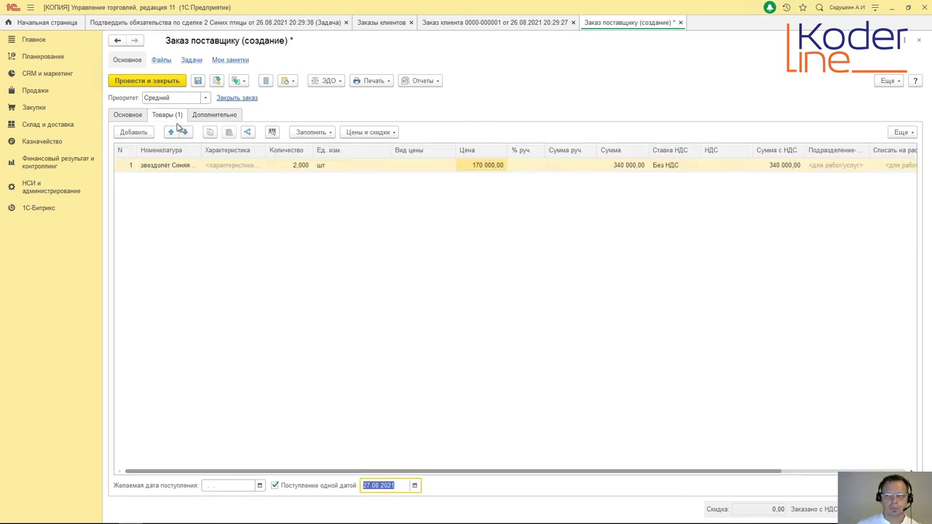
{"action": "left_click", "coordinate": [128, 118]}
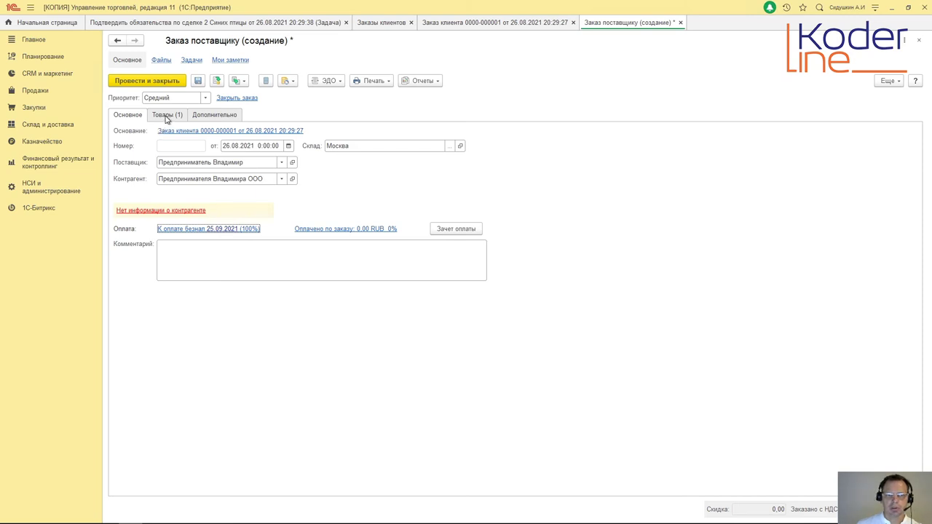
{"action": "left_click", "coordinate": [166, 116]}
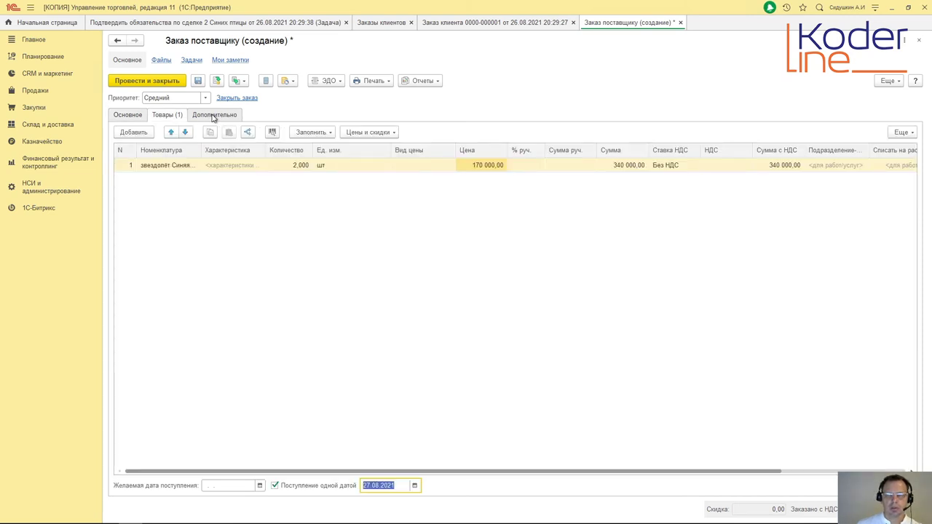
{"action": "left_click", "coordinate": [213, 115]}
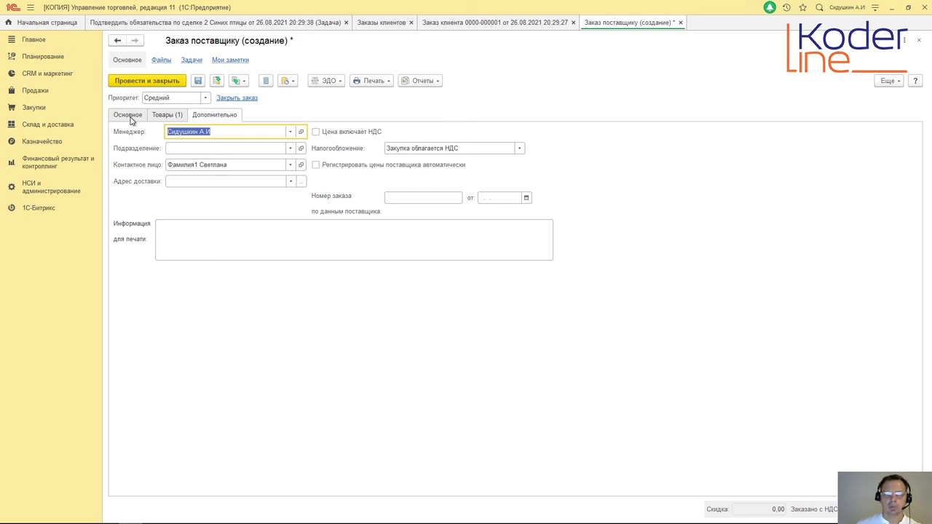
Step: Post the supplier order, then close the customer order and customer order list
{"action": "left_click", "coordinate": [148, 81]}
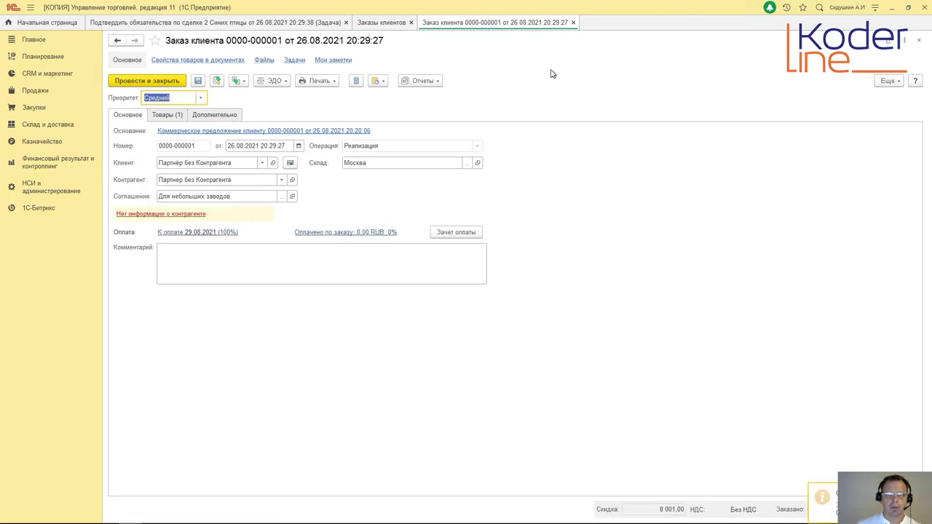
{"action": "left_click", "coordinate": [574, 22]}
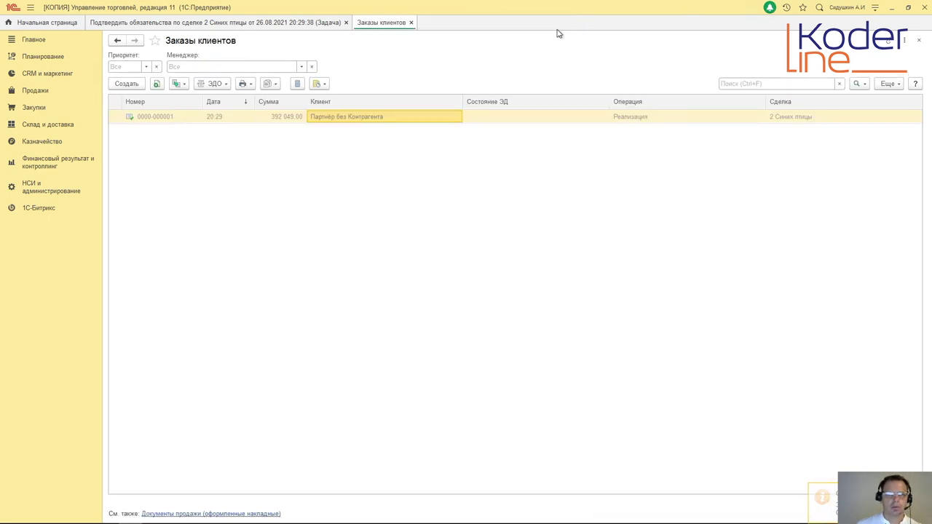
{"action": "left_click", "coordinate": [411, 23]}
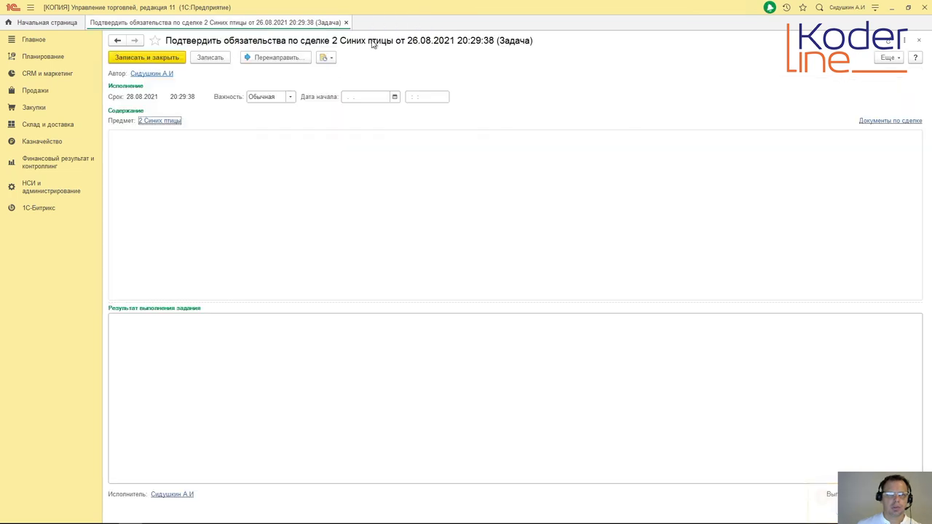
{"action": "left_click", "coordinate": [159, 121]}
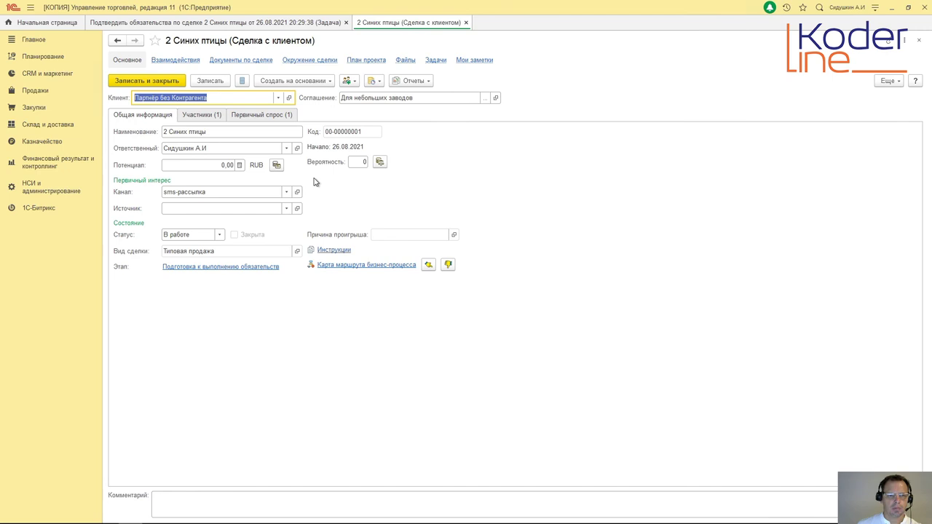
{"action": "left_click", "coordinate": [250, 61]}
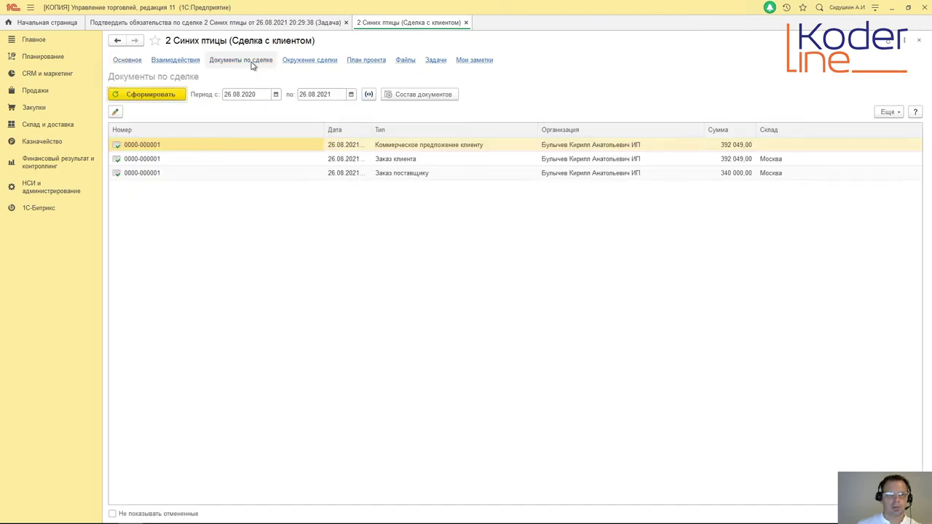
{"action": "left_click", "coordinate": [409, 175]}
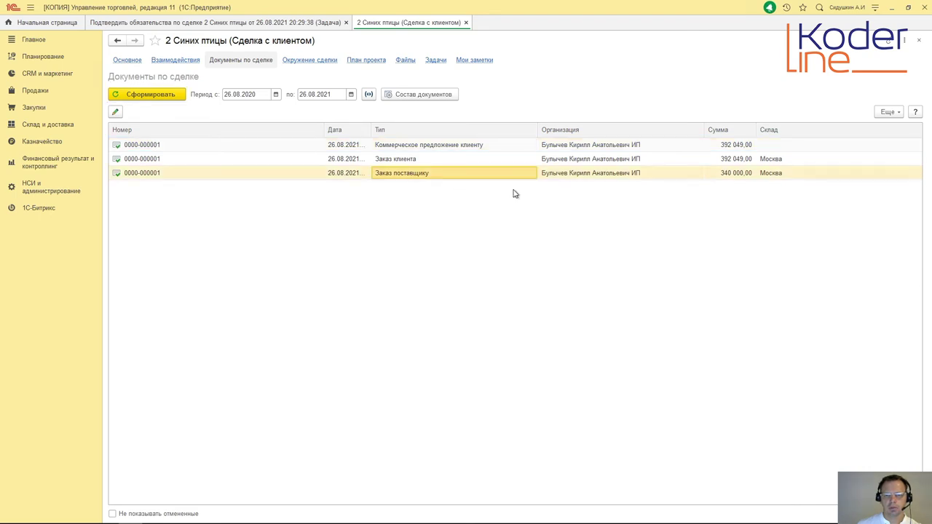
{"action": "left_click", "coordinate": [467, 23]}
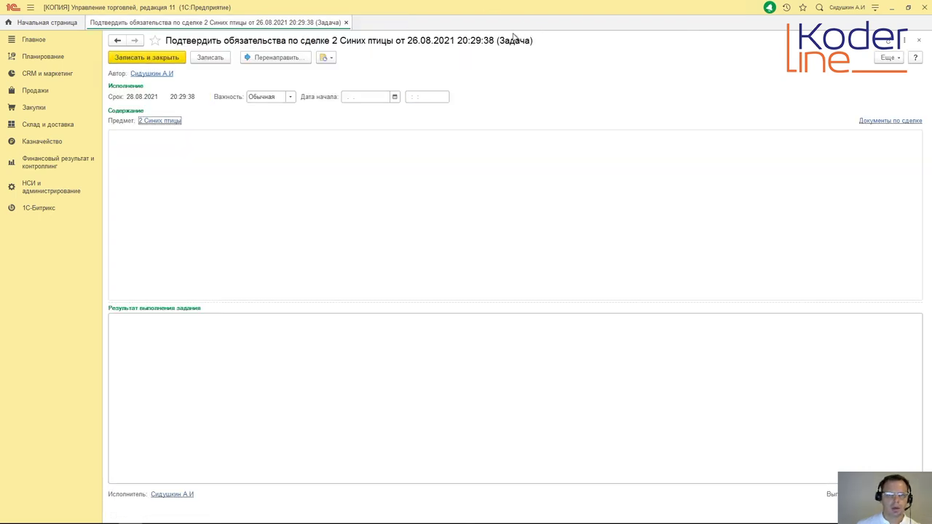
{"action": "left_click", "coordinate": [170, 121]}
{"action": "left_click", "coordinate": [248, 60]}
{"action": "double_click", "coordinate": [406, 181]}
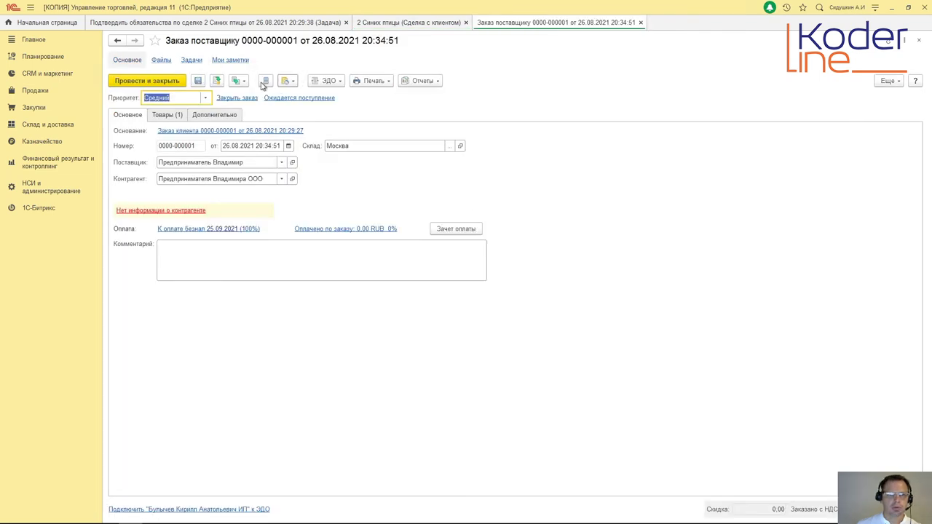
Step: Create a Приобретение товаров и услуг from the supplier order, review its tabs, and post it
{"action": "left_click", "coordinate": [241, 81]}
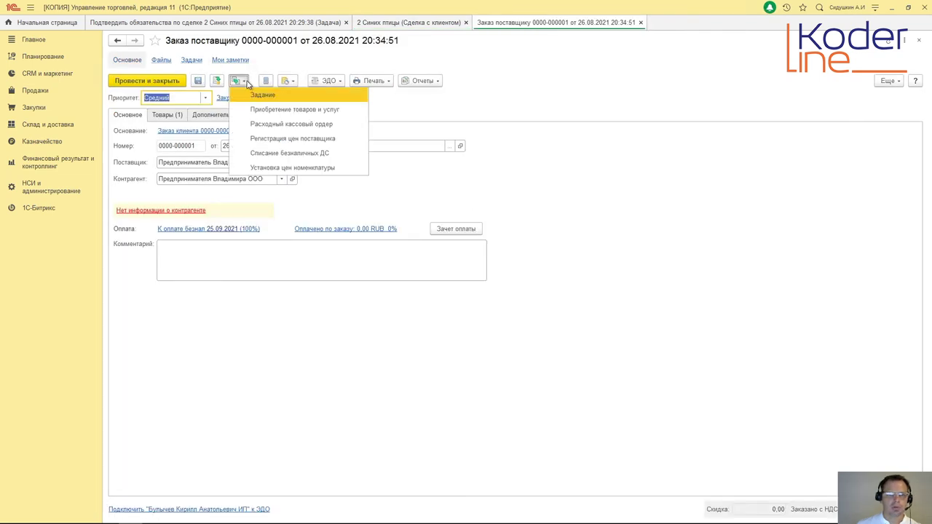
{"action": "left_click", "coordinate": [253, 121]}
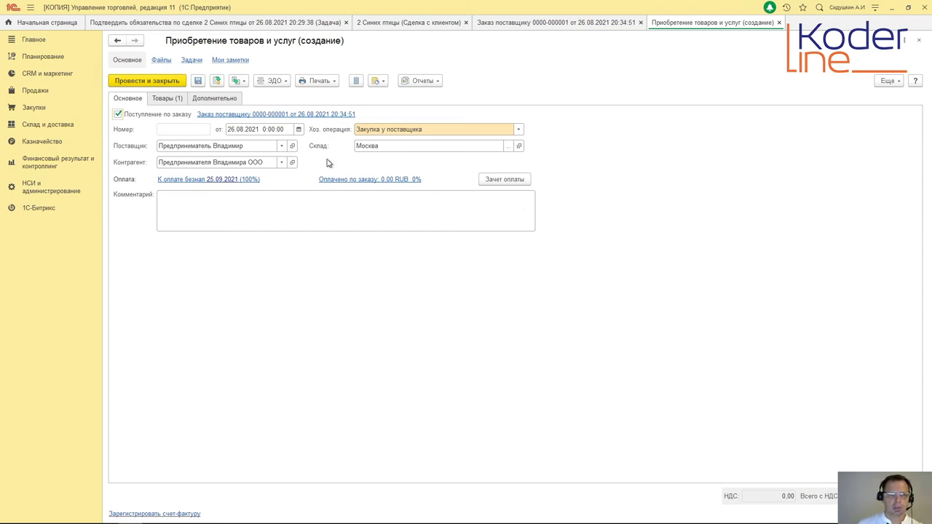
{"action": "left_click", "coordinate": [168, 102]}
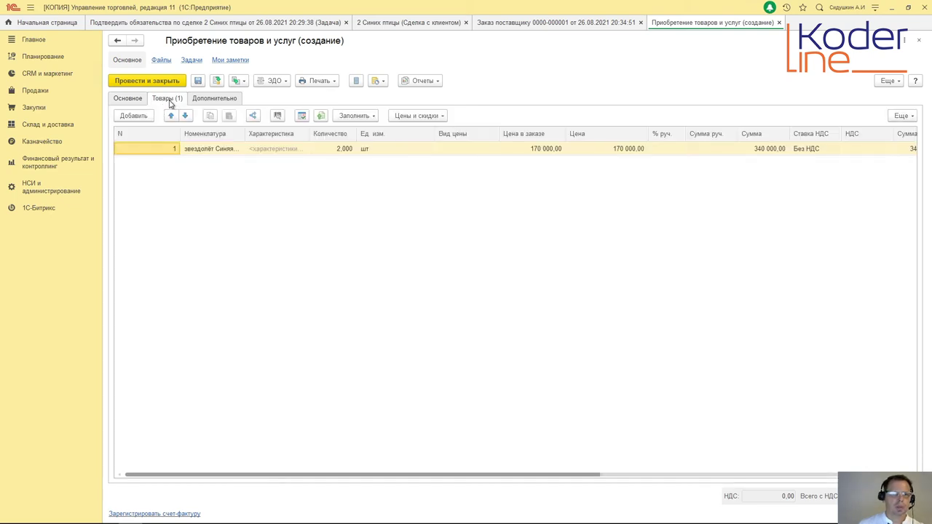
{"action": "left_click", "coordinate": [209, 100]}
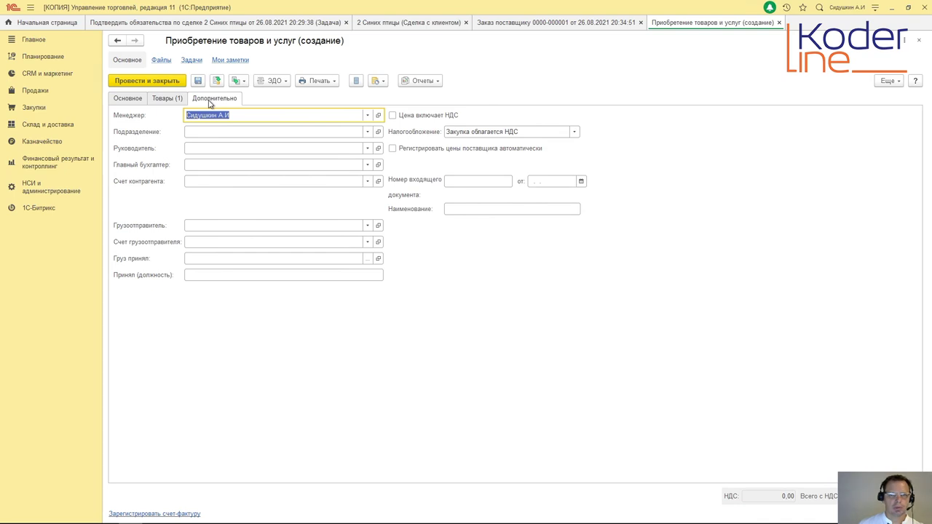
{"action": "left_click", "coordinate": [129, 101]}
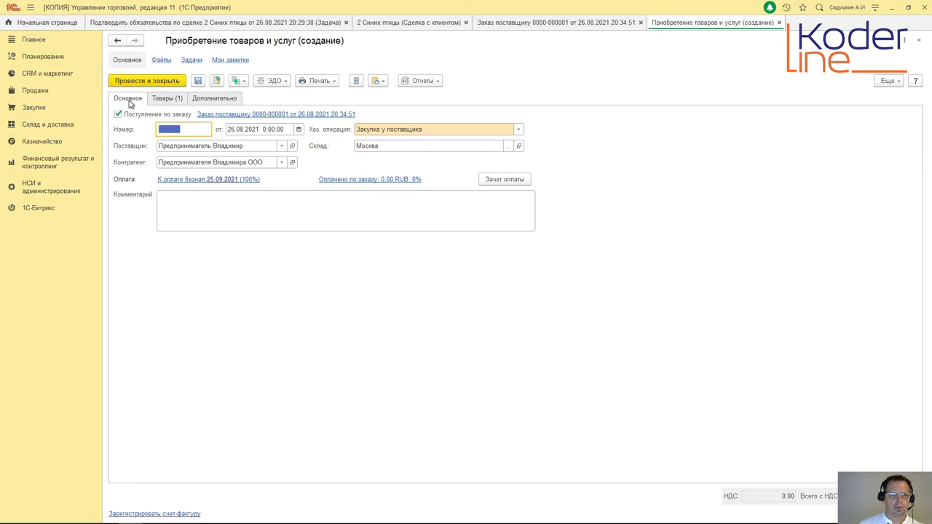
{"action": "left_click", "coordinate": [146, 84]}
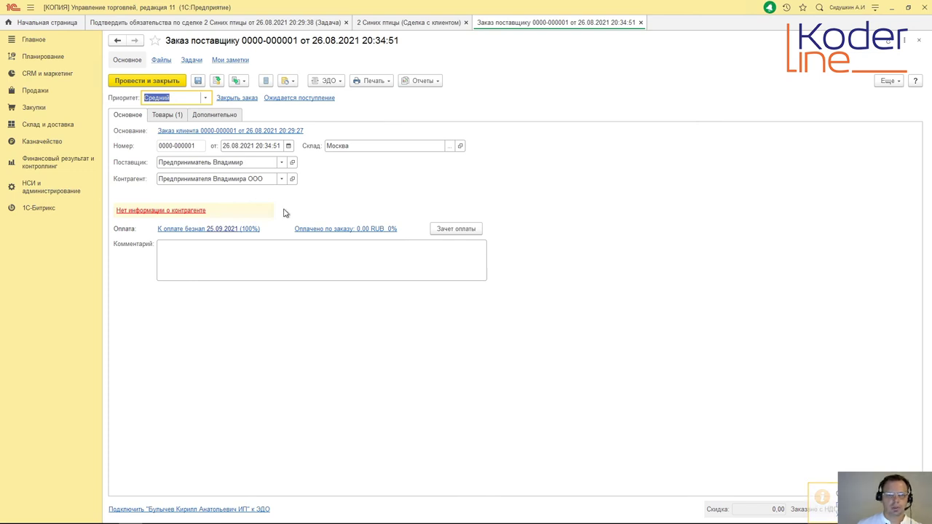
Step: Close the supplier order and refresh the deal's documents, now four including the purchase
{"action": "left_click", "coordinate": [640, 22]}
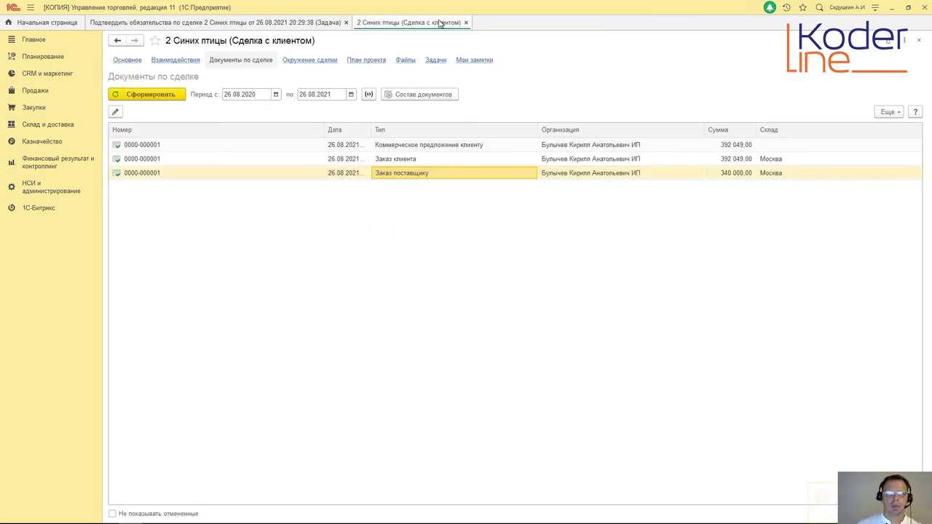
{"action": "right_click", "coordinate": [304, 222]}
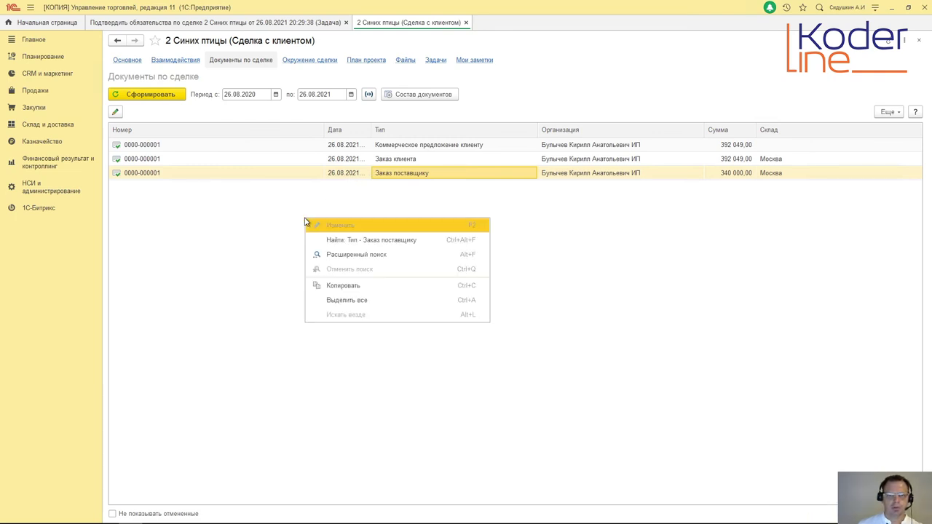
{"action": "left_click", "coordinate": [271, 209]}
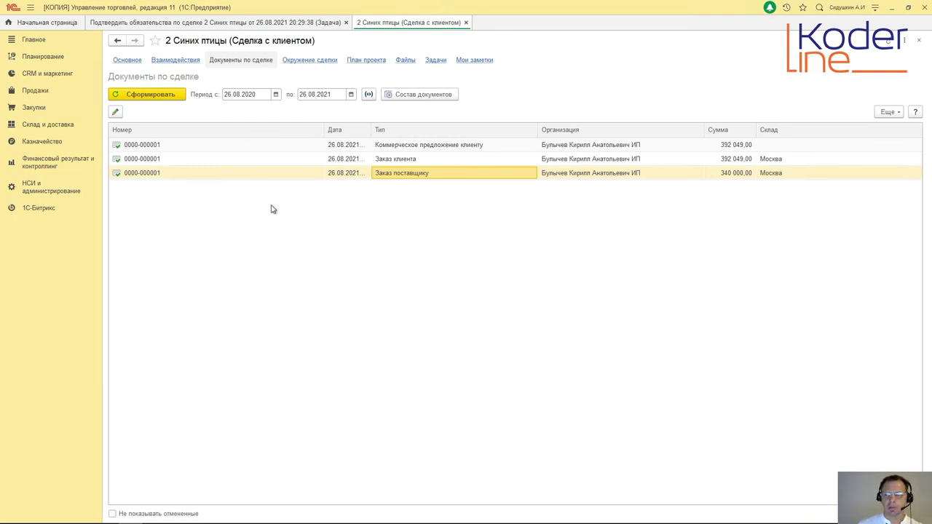
{"action": "left_click", "coordinate": [890, 113]}
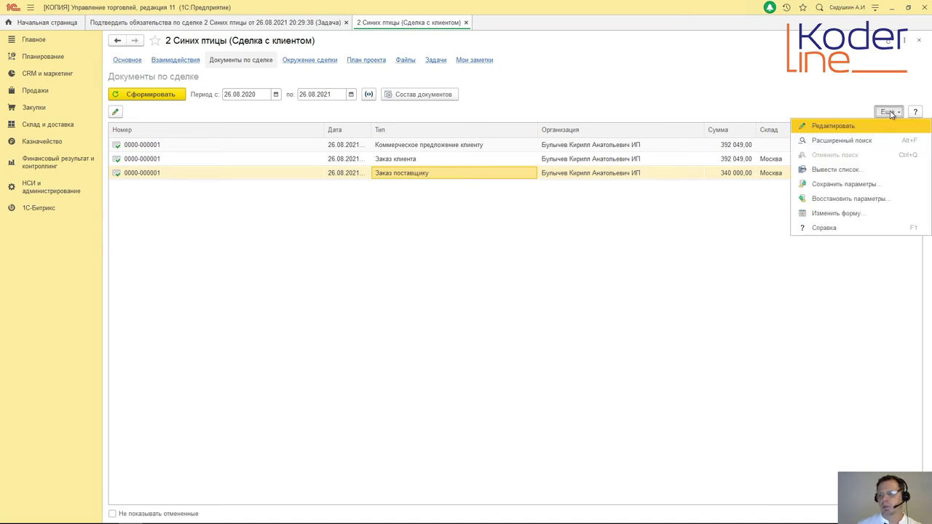
{"action": "left_click", "coordinate": [466, 23]}
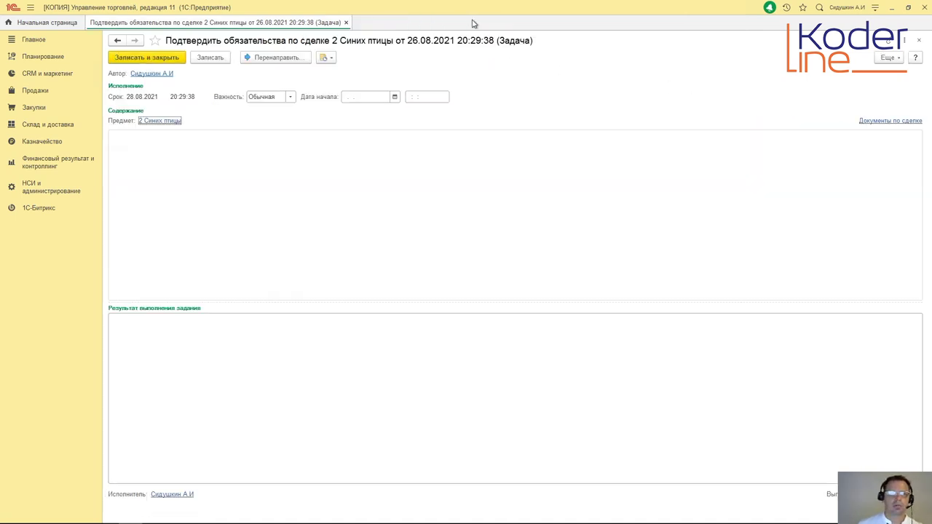
{"action": "left_click", "coordinate": [166, 121]}
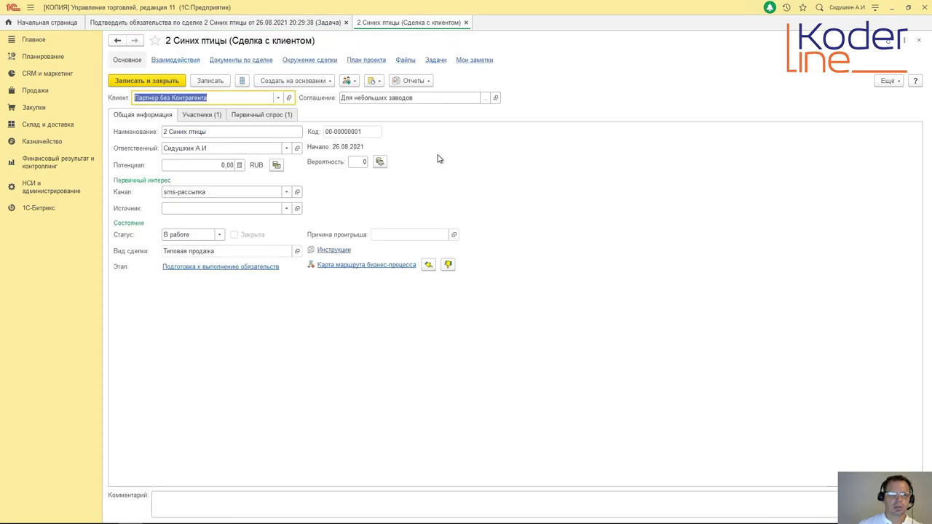
{"action": "left_click", "coordinate": [225, 61]}
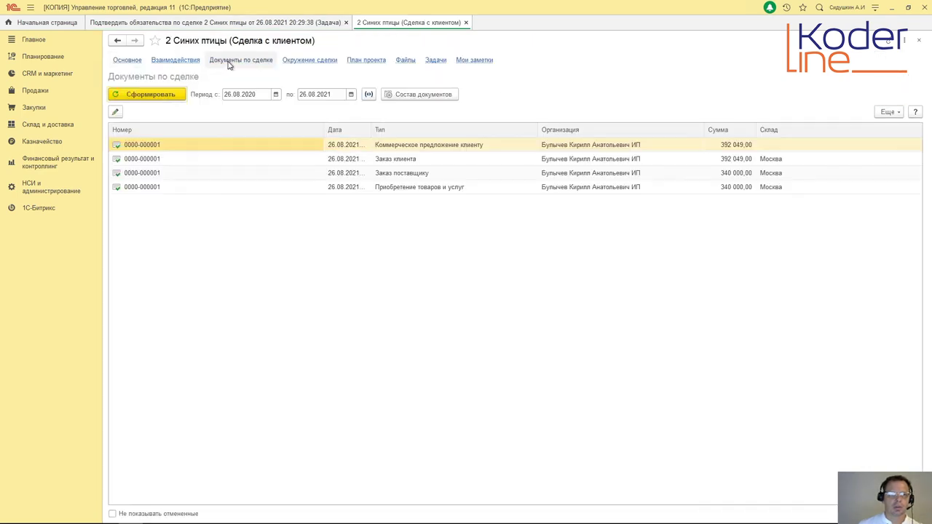
{"action": "left_click", "coordinate": [435, 190]}
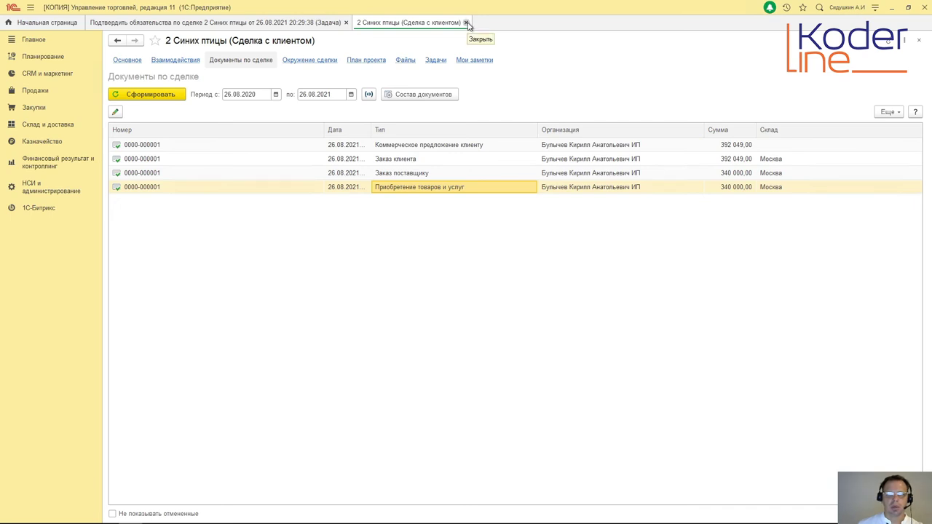
{"action": "left_click", "coordinate": [467, 22]}
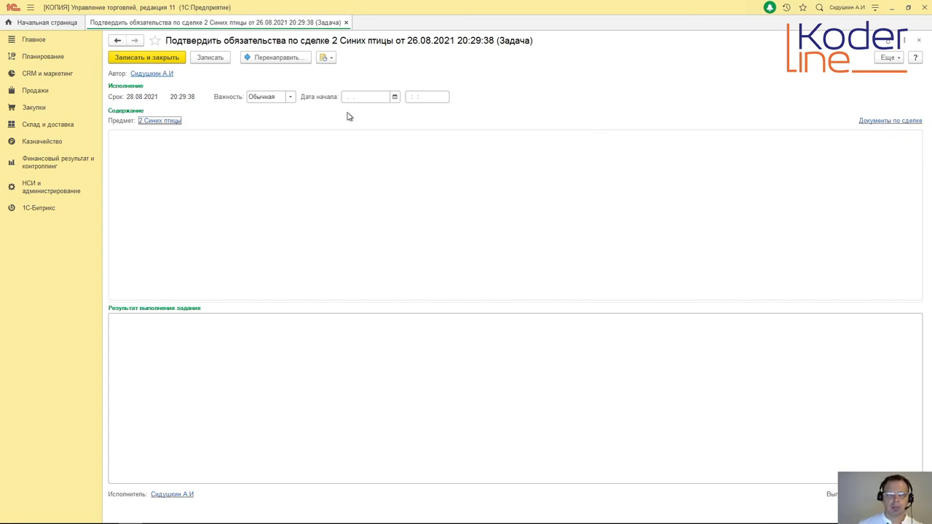
{"action": "left_click", "coordinate": [161, 121]}
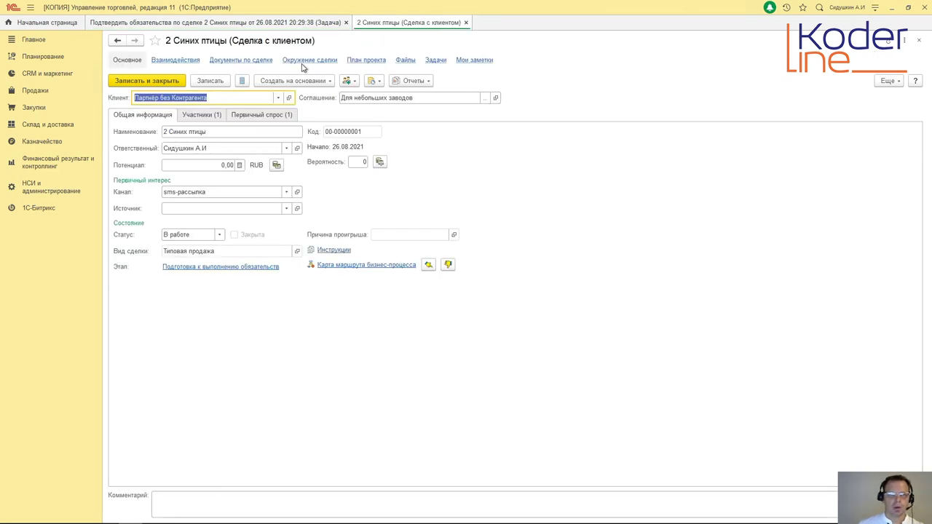
{"action": "left_click", "coordinate": [236, 65]}
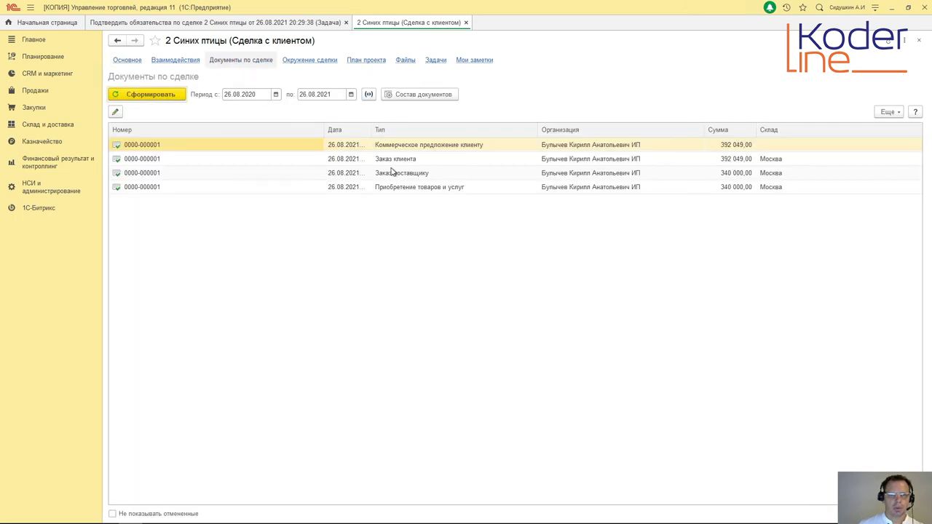
{"action": "double_click", "coordinate": [414, 159]}
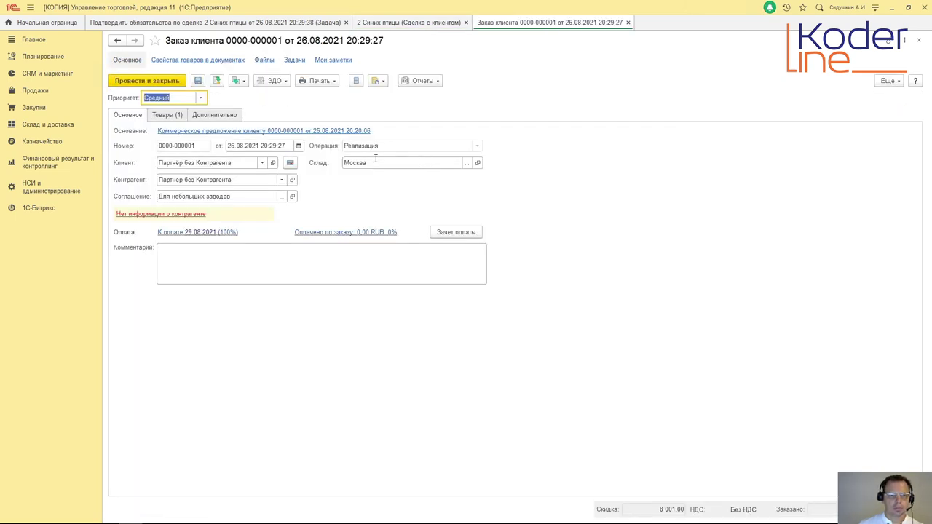
{"action": "left_click", "coordinate": [238, 80]}
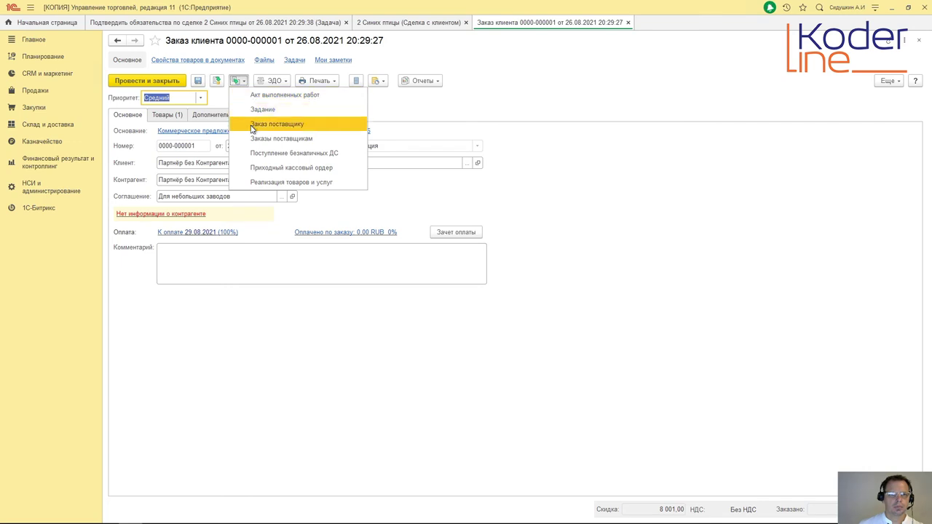
{"action": "left_click", "coordinate": [263, 182]}
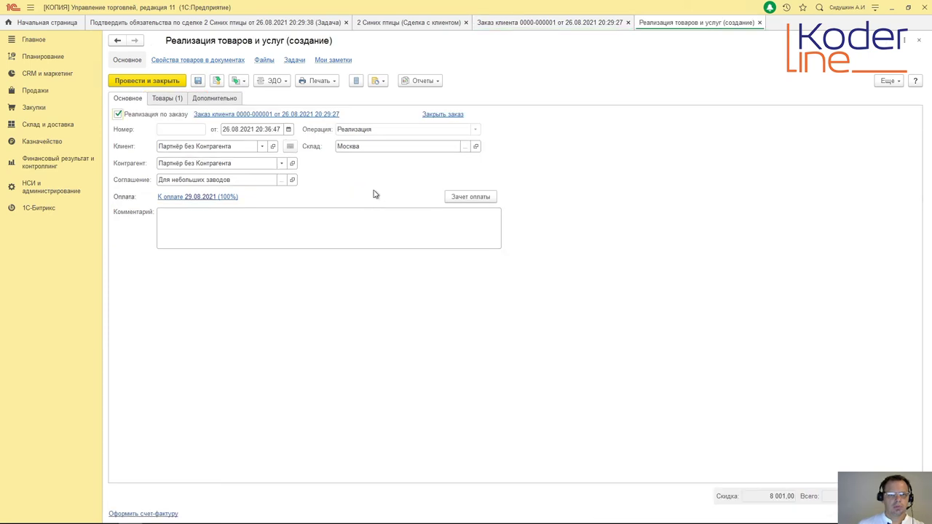
{"action": "left_click", "coordinate": [172, 99]}
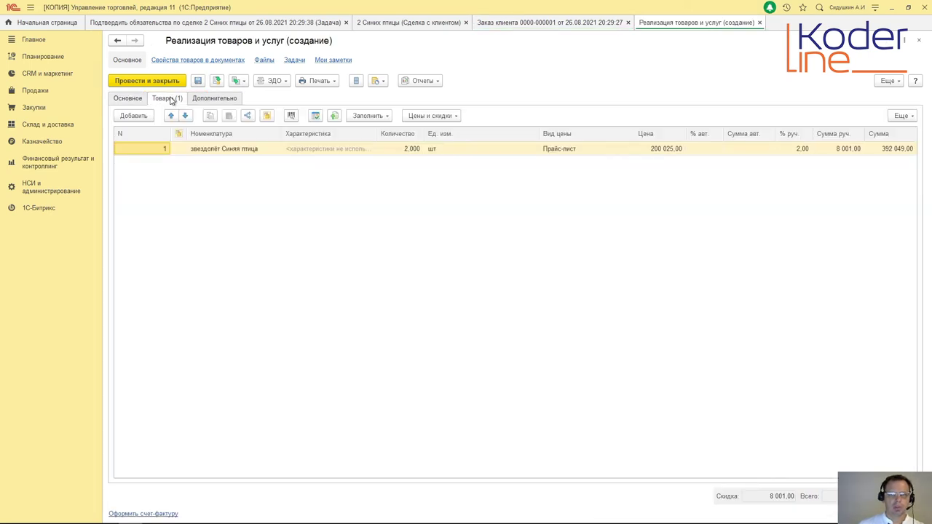
{"action": "left_click", "coordinate": [214, 99]}
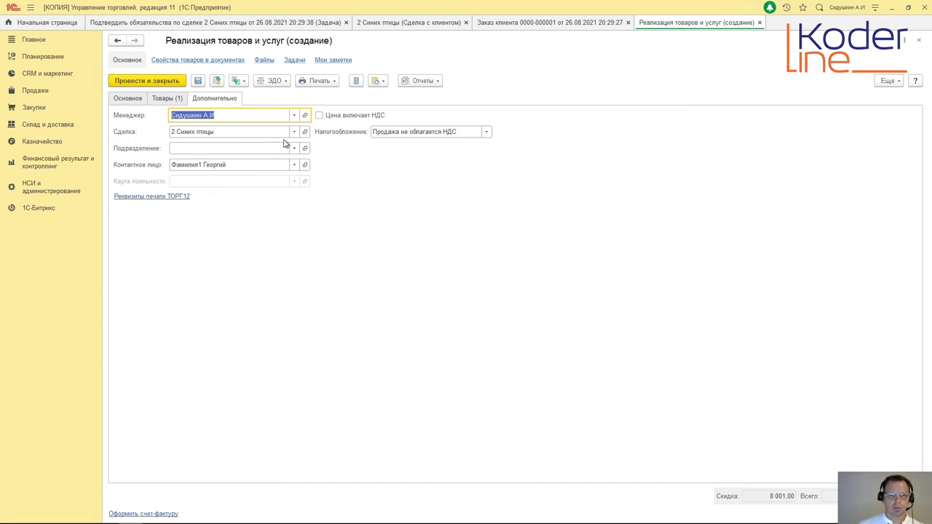
{"action": "left_click", "coordinate": [132, 99]}
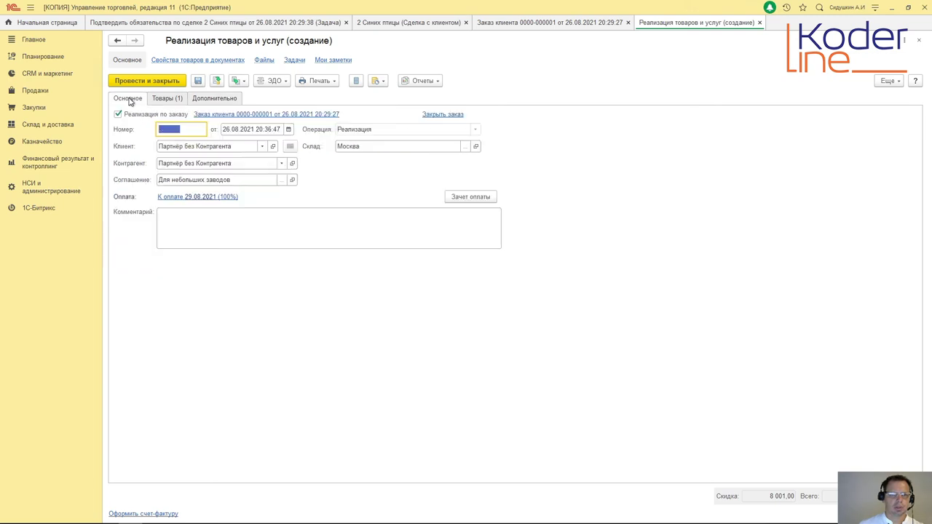
{"action": "left_click", "coordinate": [149, 83]}
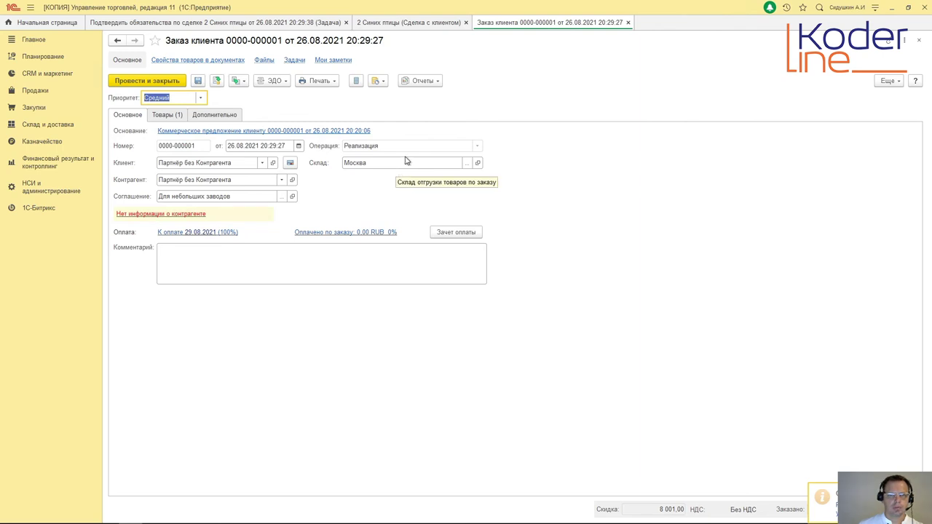
{"action": "left_click", "coordinate": [629, 23]}
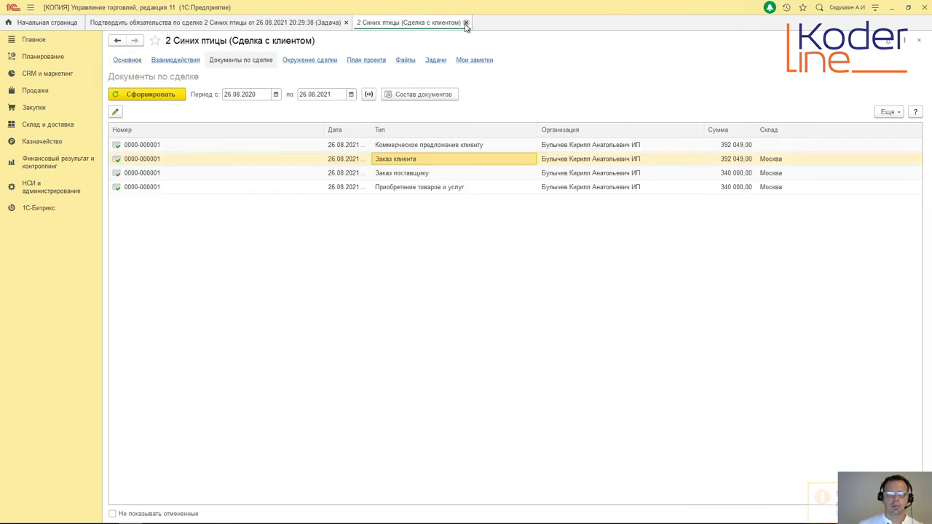
Step: Check the 2 Синих птицы deal from the task, return, and shrink the window
{"action": "left_click", "coordinate": [466, 24]}
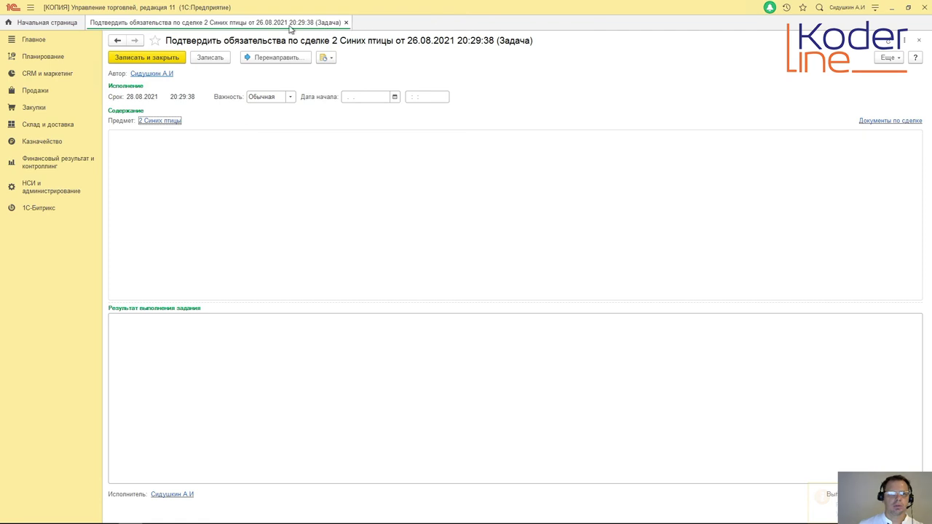
{"action": "left_click", "coordinate": [162, 121]}
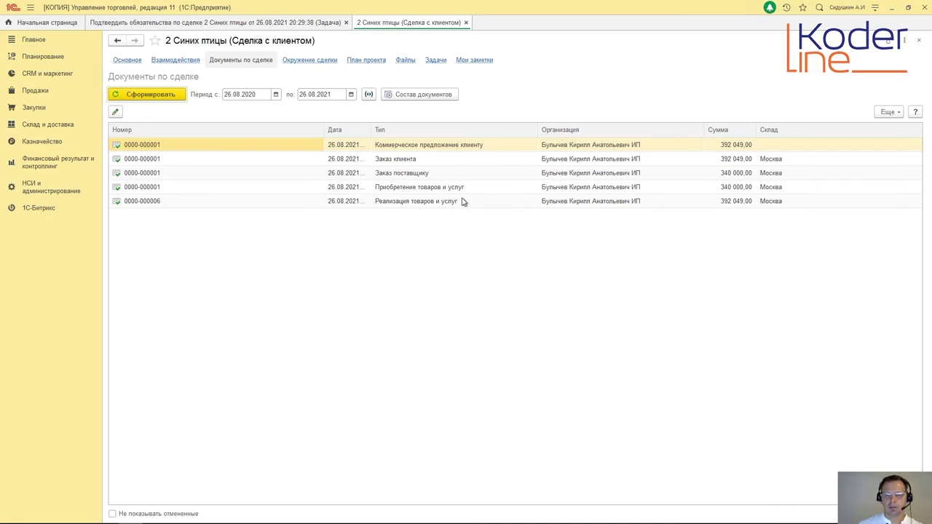
{"action": "left_click", "coordinate": [467, 22]}
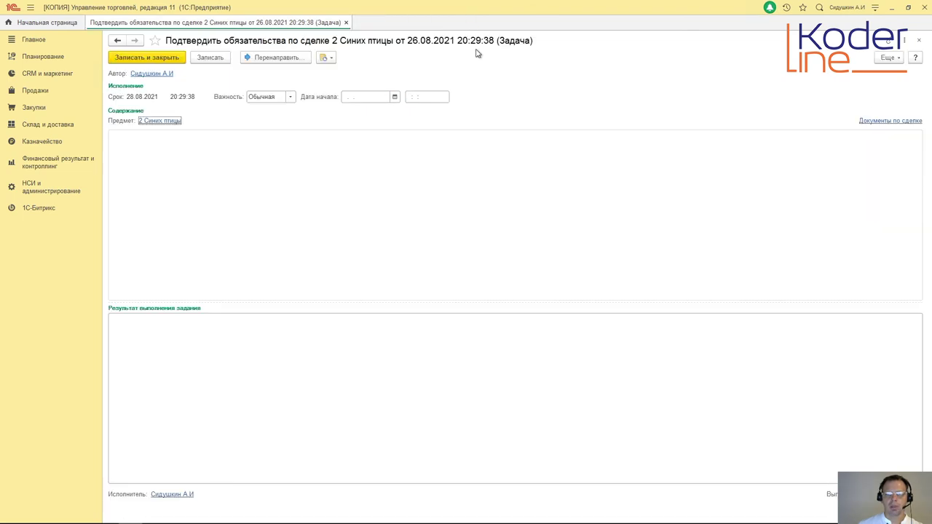
{"action": "left_click", "coordinate": [908, 7]}
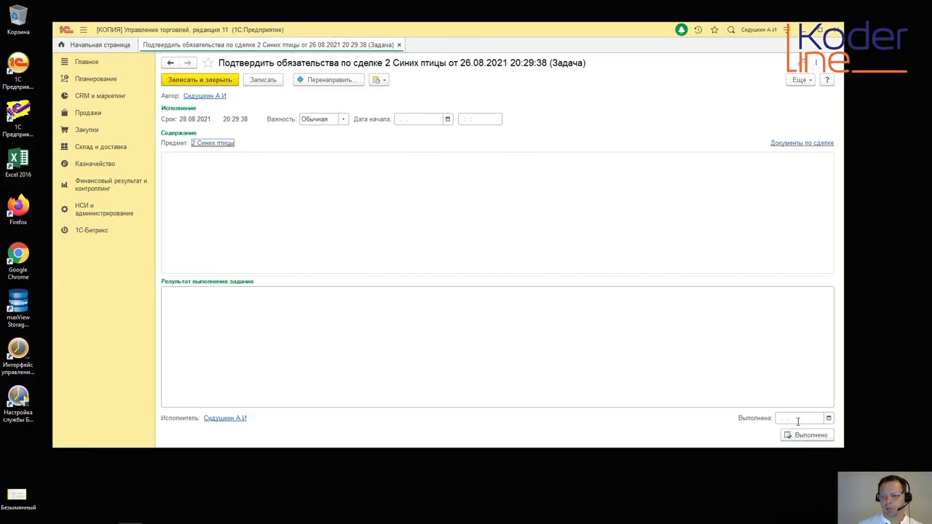
Step: Mark the confirm-obligations task completed with completion date the 26th
{"action": "left_click", "coordinate": [829, 418]}
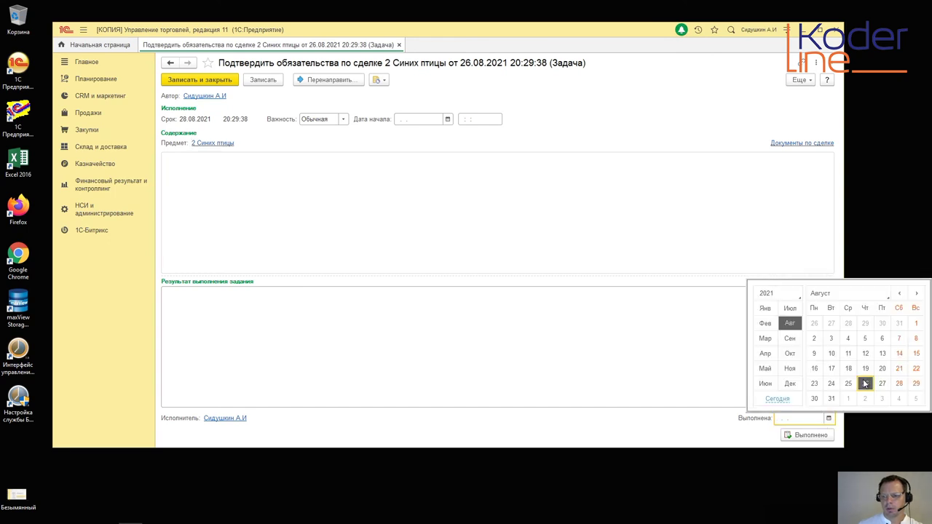
{"action": "left_click", "coordinate": [865, 384]}
{"action": "left_click", "coordinate": [808, 435]}
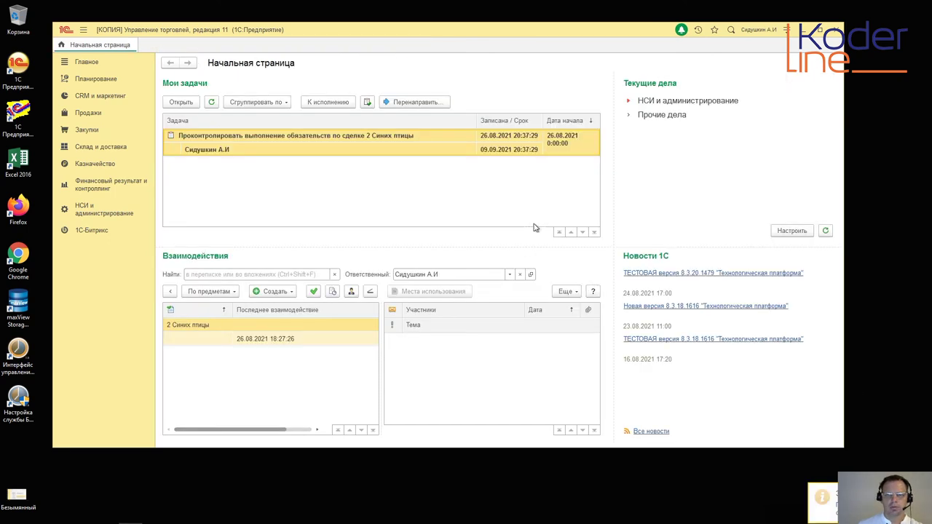
Step: Maximize the window, open the obligations-monitoring task, and open the deal's Типовая продажа route map
{"action": "left_click", "coordinate": [819, 29]}
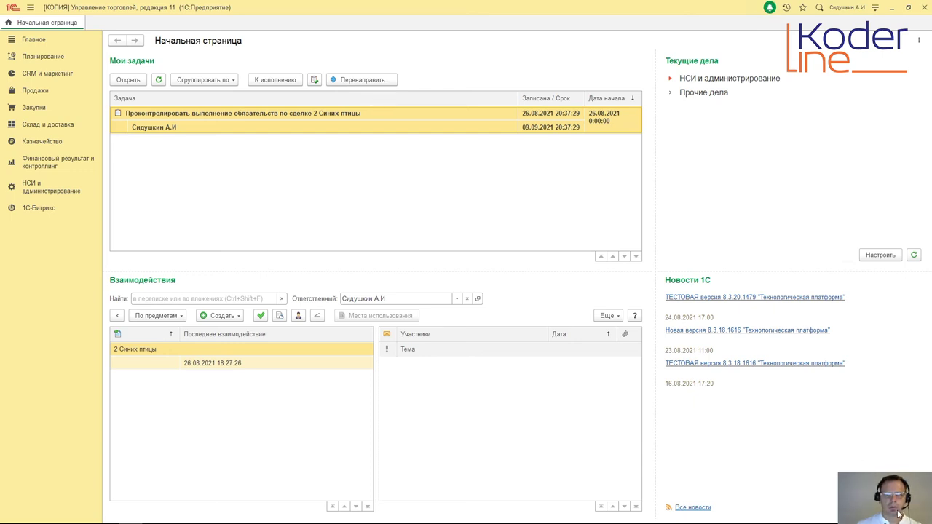
{"action": "double_click", "coordinate": [372, 127]}
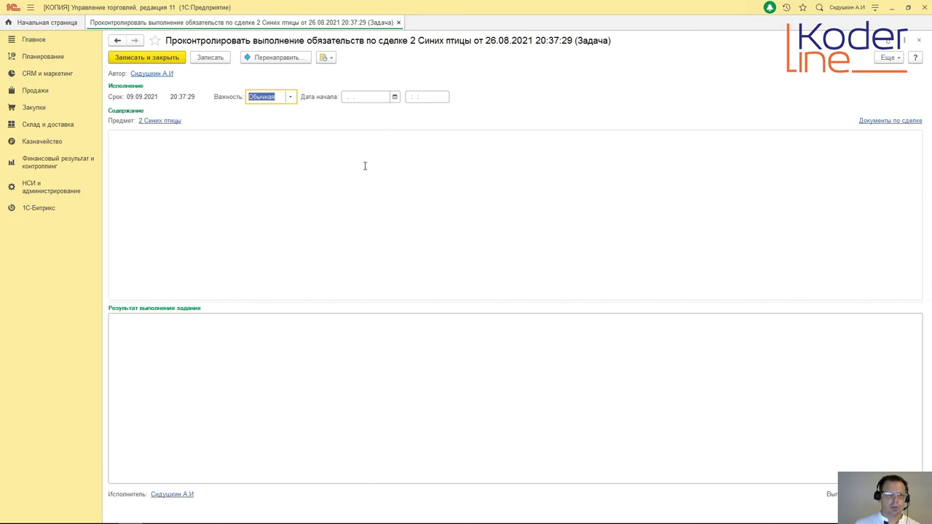
{"action": "left_click", "coordinate": [163, 122]}
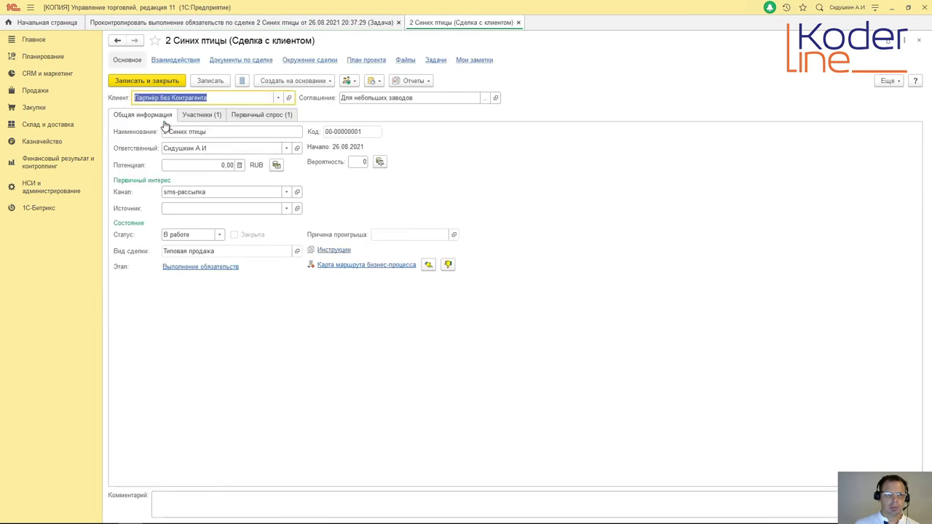
{"action": "left_click", "coordinate": [369, 271]}
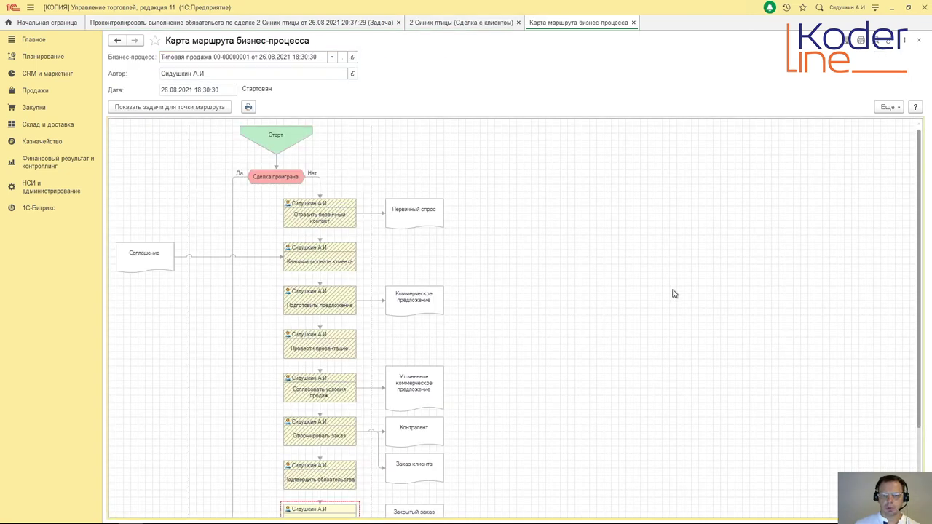
Step: Scroll through the Типовая продажа route map, then close it to return to the deal
{"action": "scroll", "coordinate": [673, 298], "scroll_direction": "down", "scroll_amount": 1}
{"action": "left_click", "coordinate": [327, 424]}
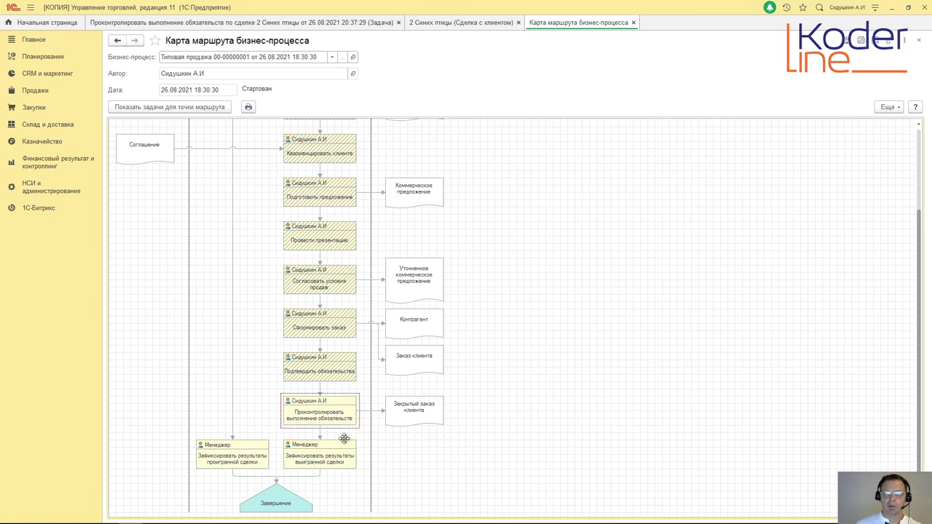
{"action": "left_click", "coordinate": [633, 23]}
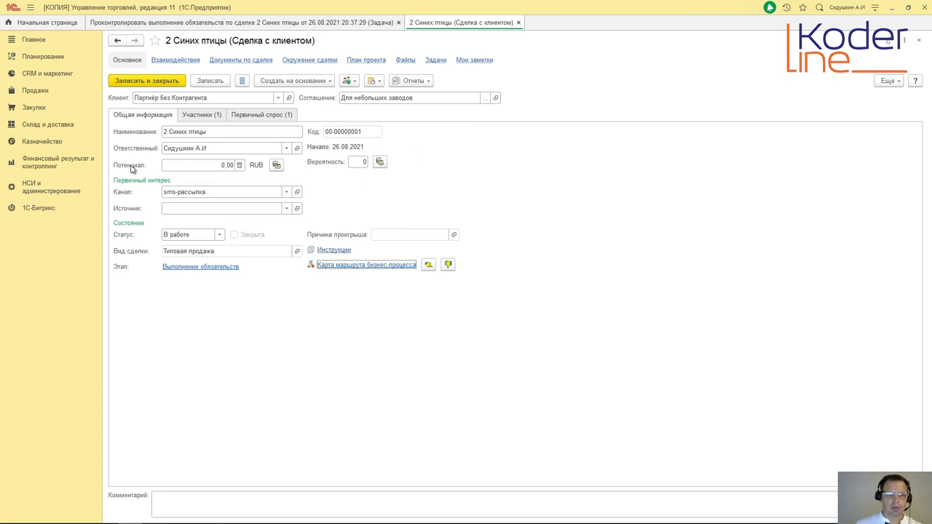
Step: Save the deal and set its potential to 392 049,00 RUB from the customer order
{"action": "left_click", "coordinate": [277, 166]}
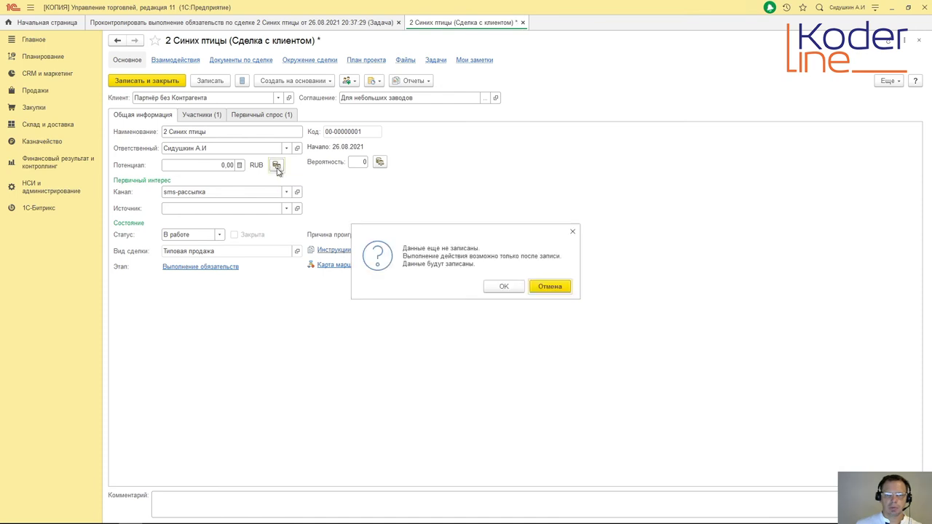
{"action": "left_click", "coordinate": [502, 286]}
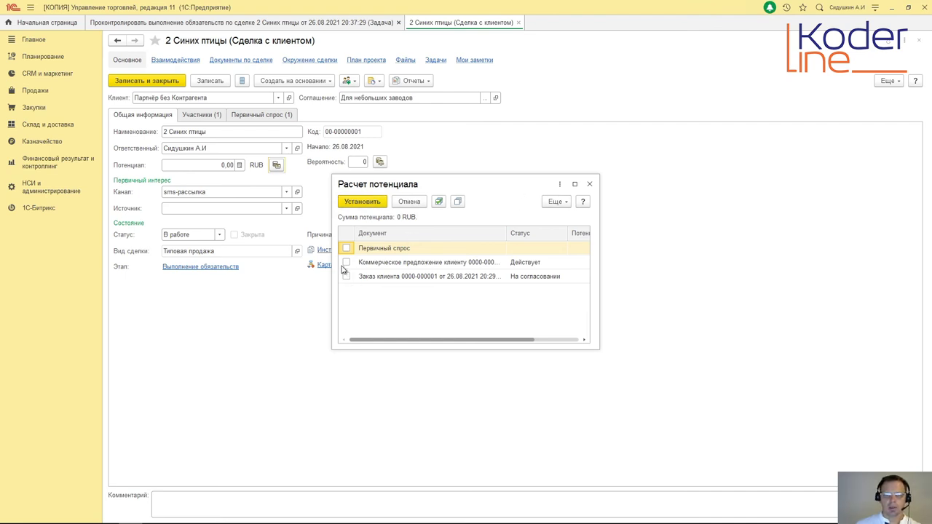
{"action": "left_click", "coordinate": [346, 277]}
{"action": "left_click", "coordinate": [370, 204]}
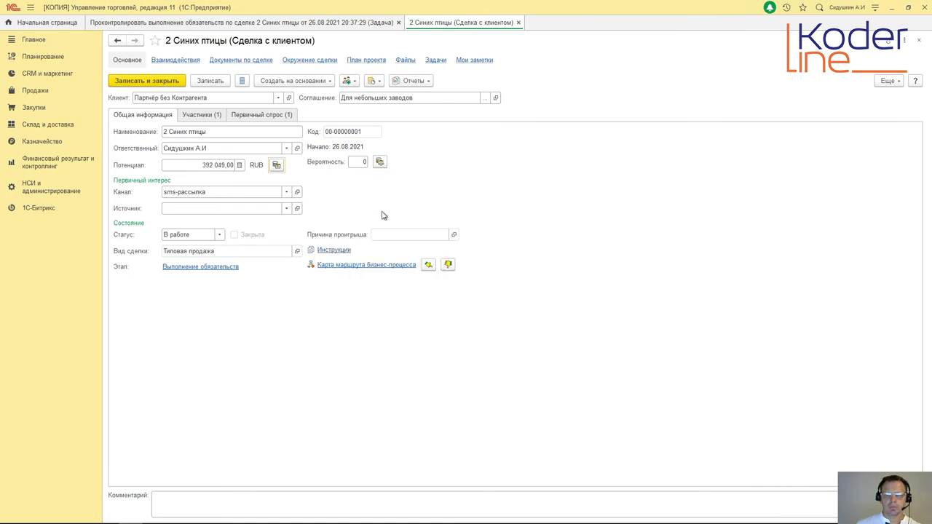
Step: Enter a probability of 80, save the deal, and calculate the probability, which confirms 80
{"action": "left_click", "coordinate": [357, 162]}
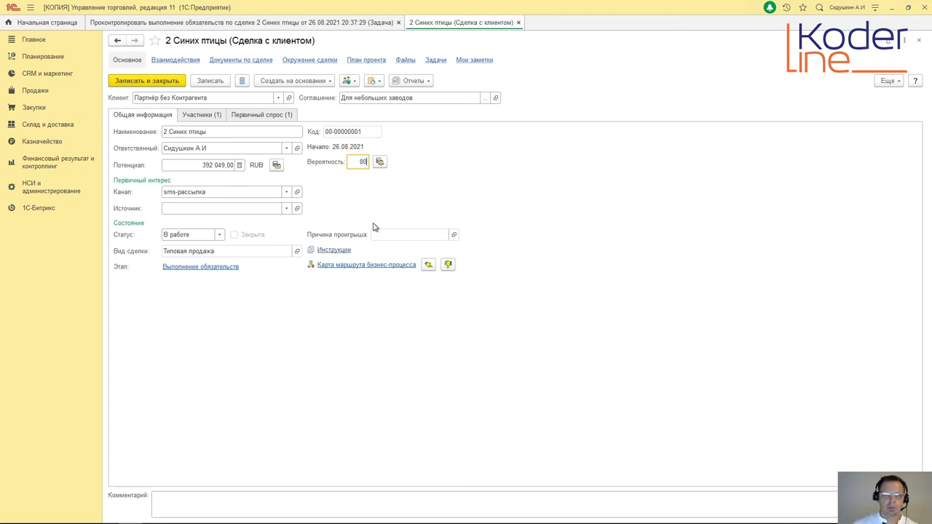
{"action": "left_click", "coordinate": [380, 163]}
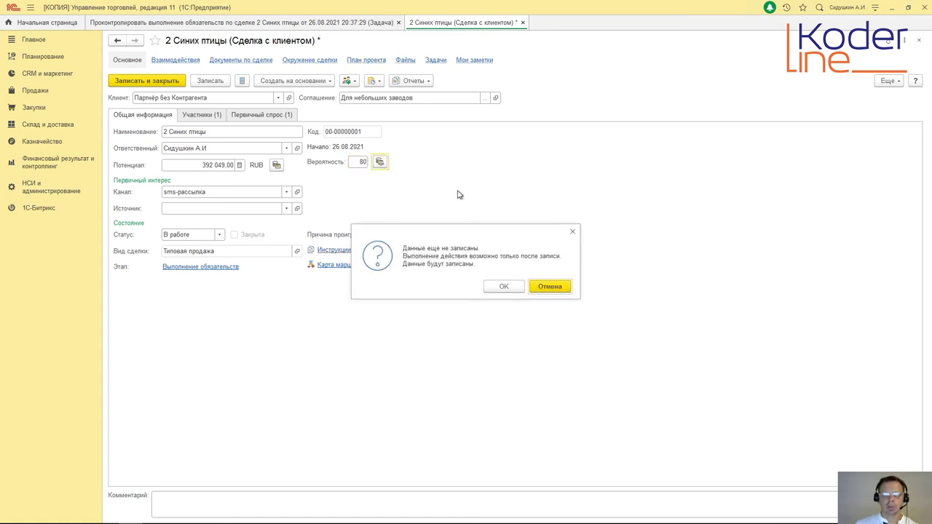
{"action": "left_click", "coordinate": [504, 286]}
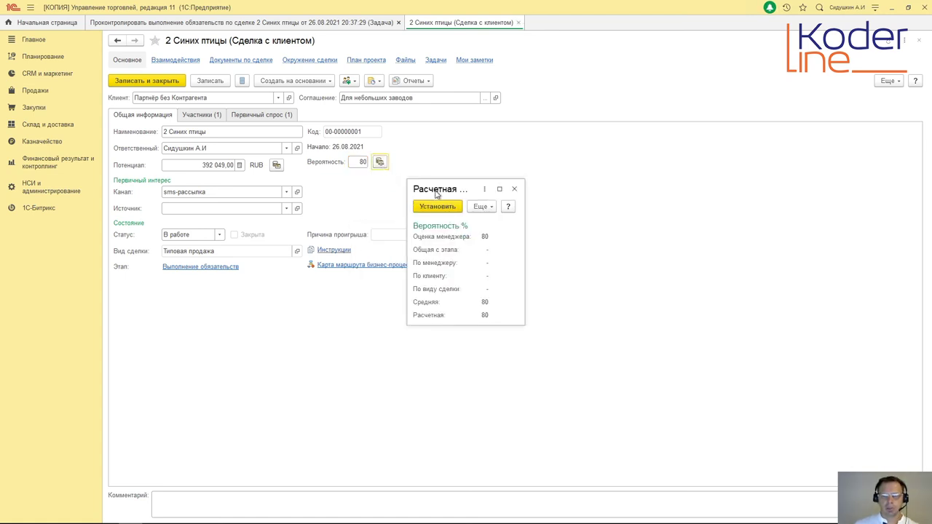
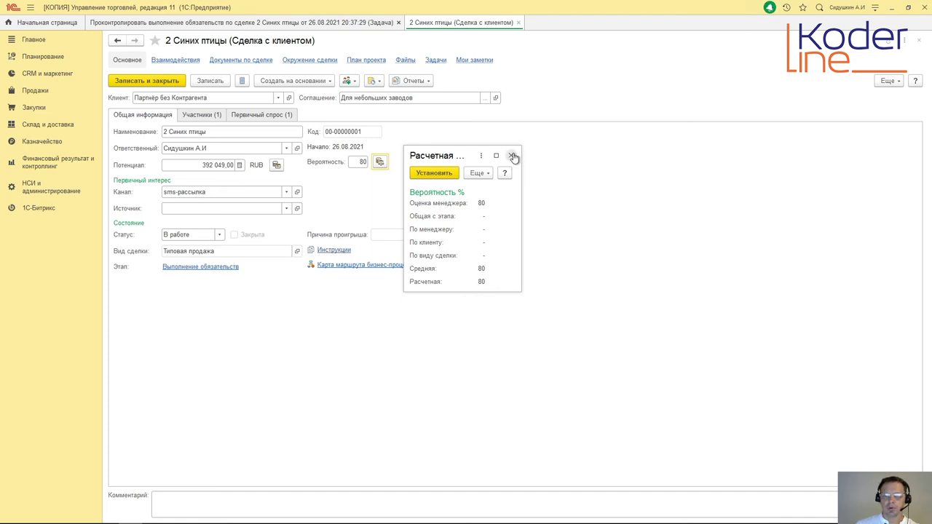
Step: Apply the calculated 80% probability to the 2 Синих птицы deal and open its route map
{"action": "left_click", "coordinate": [422, 174]}
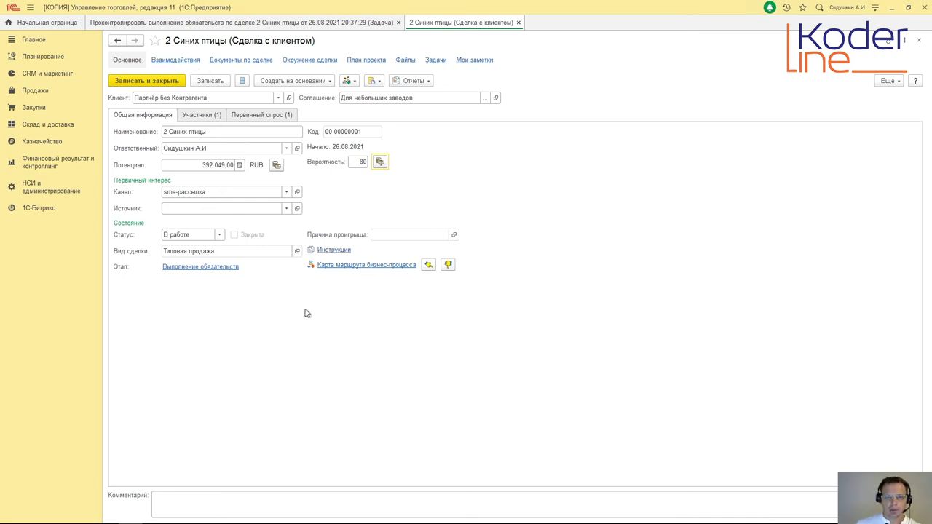
{"action": "left_click", "coordinate": [381, 268]}
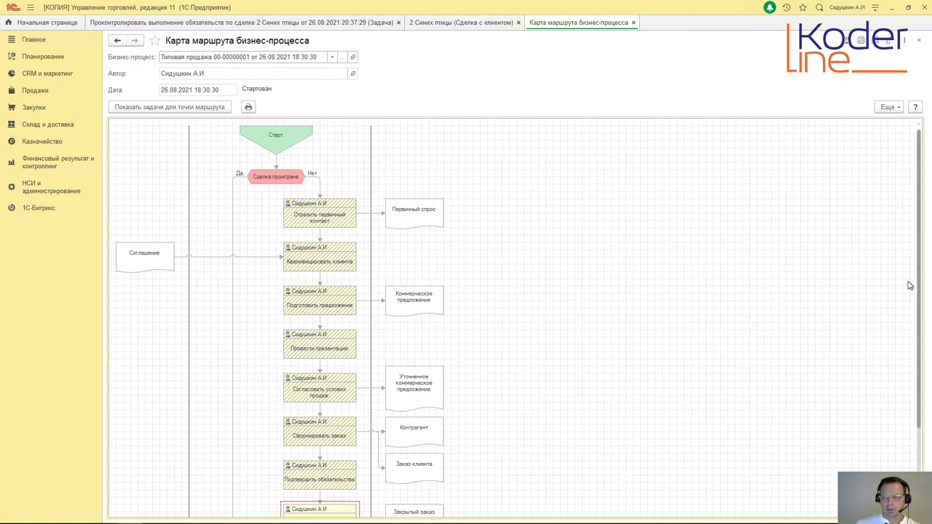
Step: Scroll through the Типовая продажа route map, then close it and the 2 Синих птицы deal
{"action": "scroll", "coordinate": [909, 287], "scroll_direction": "down", "scroll_amount": 3}
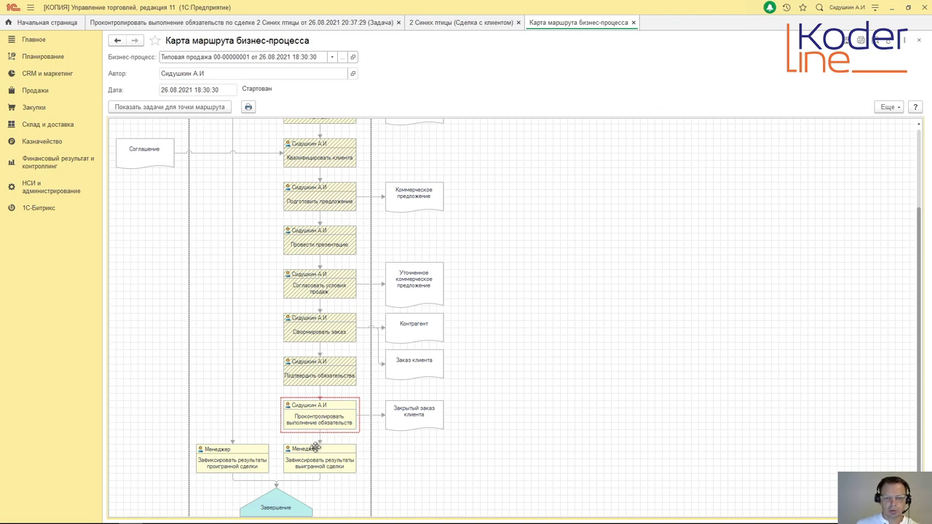
{"action": "left_click", "coordinate": [634, 23]}
{"action": "left_click", "coordinate": [519, 22]}
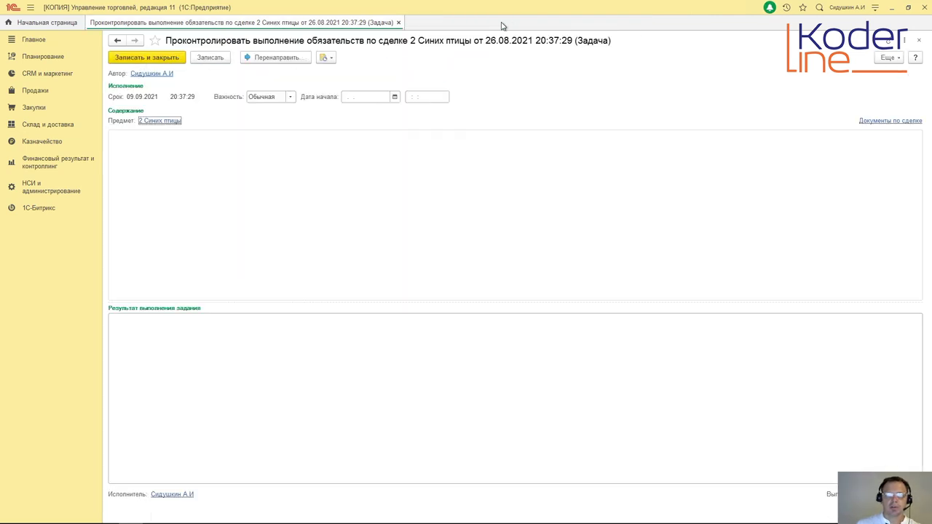
Step: Close the obligation-control task form to return to the home page's My Tasks list
{"action": "left_click", "coordinate": [398, 22]}
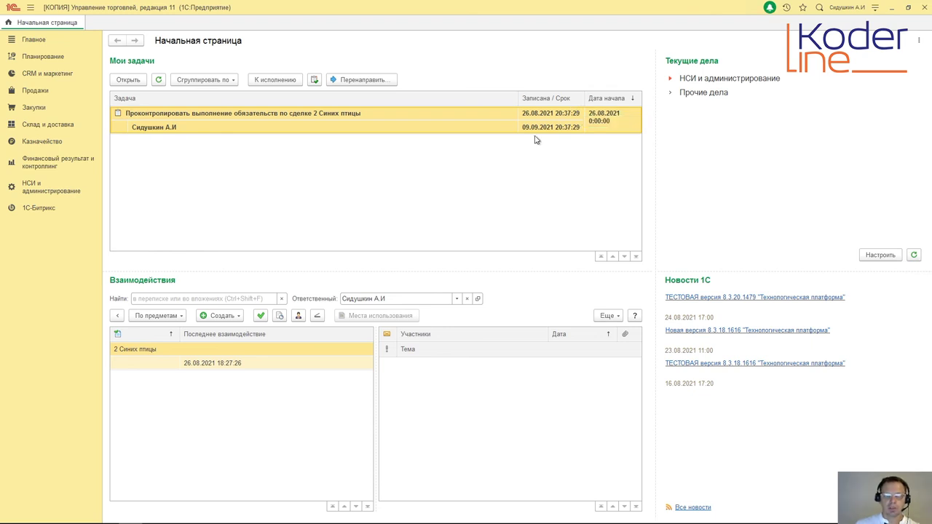
{"action": "right_click", "coordinate": [336, 117]}
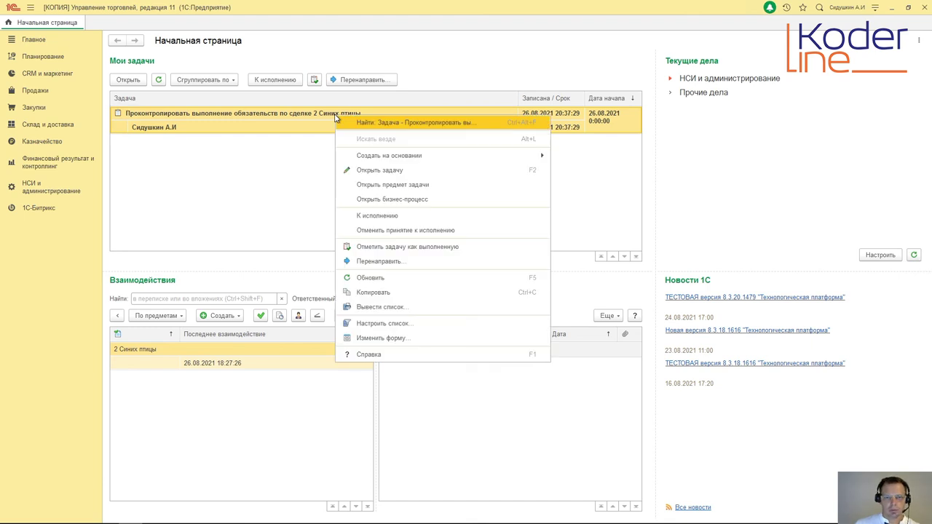
{"action": "mouse_move", "coordinate": [385, 158]}
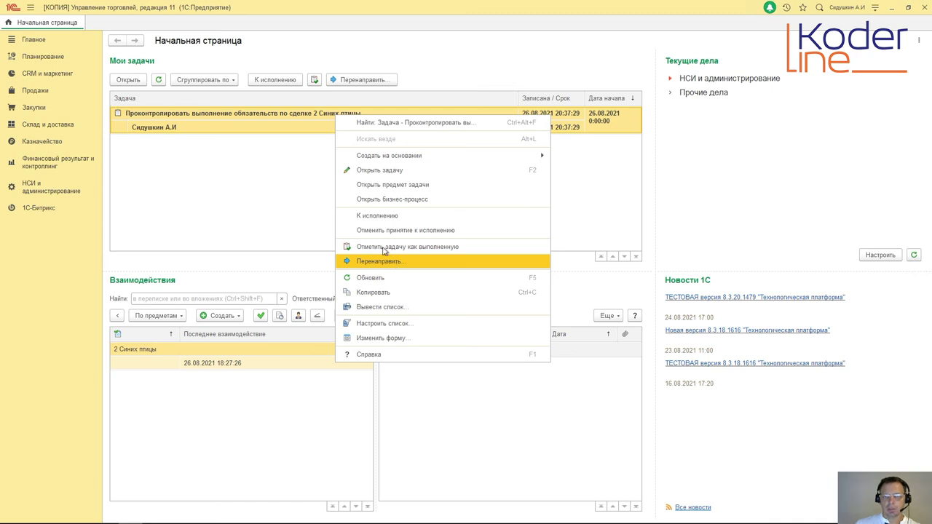
{"action": "left_click", "coordinate": [305, 174]}
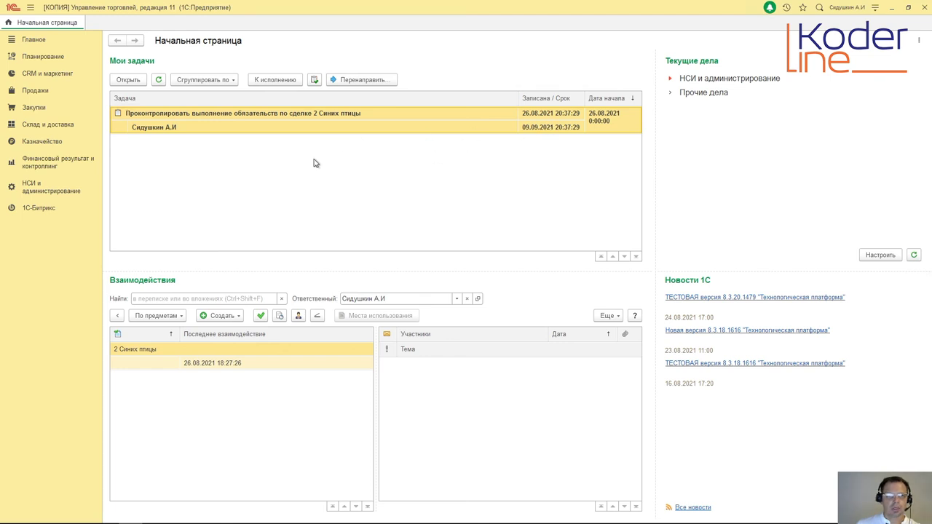
Step: Group My Tasks by Точка маршрута (route point)
{"action": "left_click", "coordinate": [233, 81]}
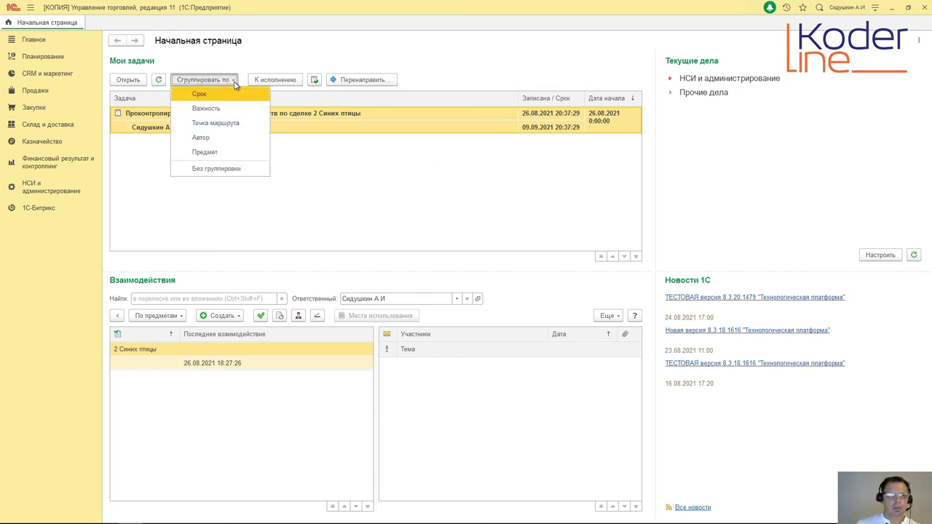
{"action": "left_click", "coordinate": [229, 124]}
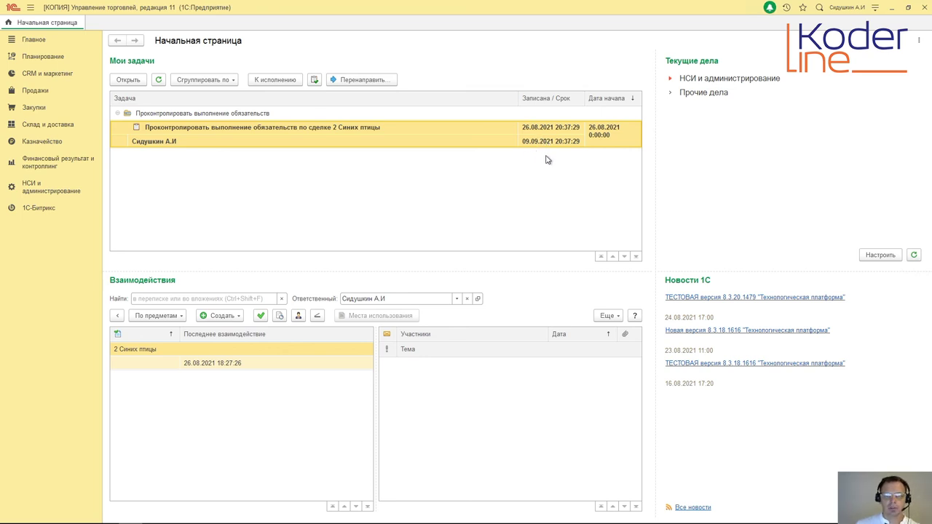
Step: Open the Воронка продаж report from the CRM и маркетинг reports list
{"action": "left_click", "coordinate": [40, 76]}
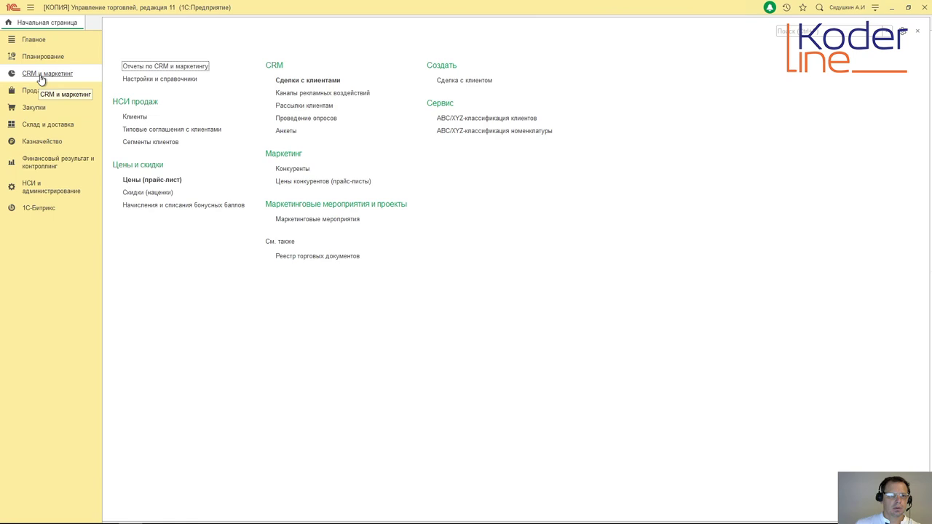
{"action": "left_click", "coordinate": [40, 58]}
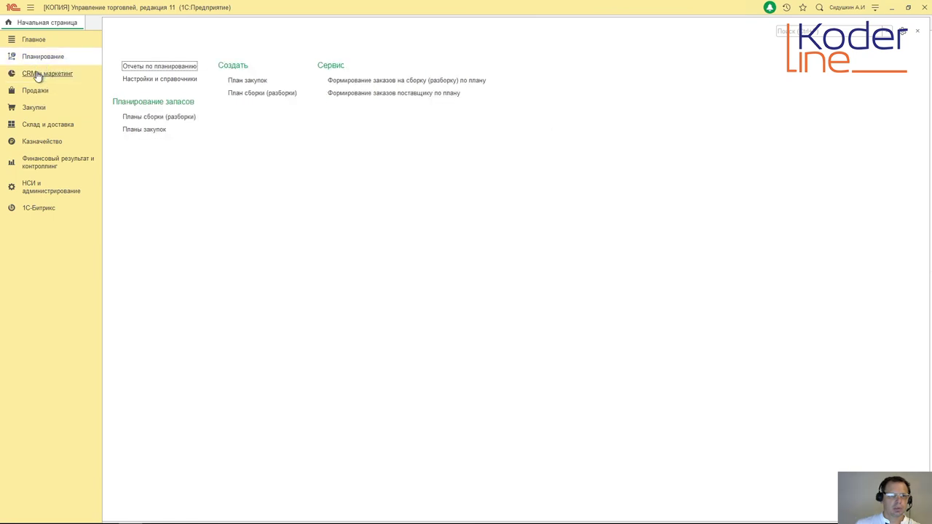
{"action": "left_click", "coordinate": [38, 76]}
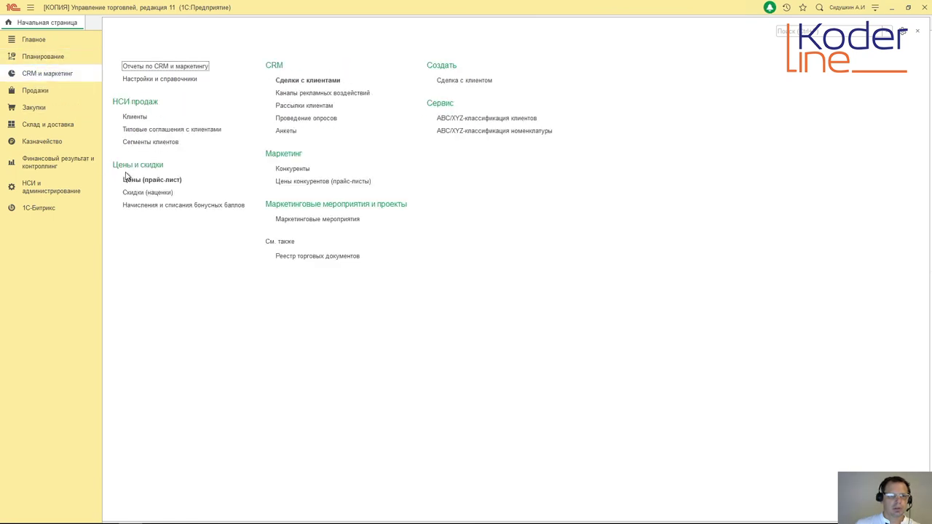
{"action": "left_click", "coordinate": [149, 66]}
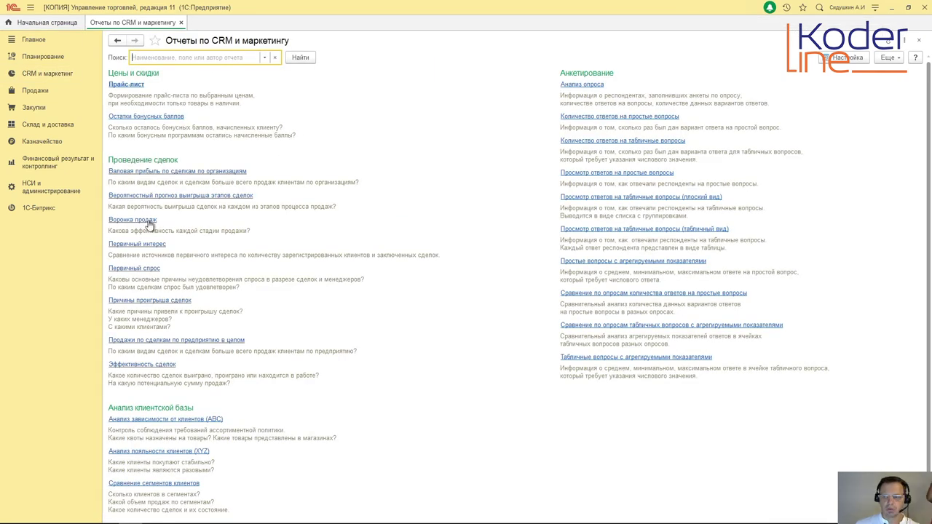
{"action": "left_click", "coordinate": [146, 220]}
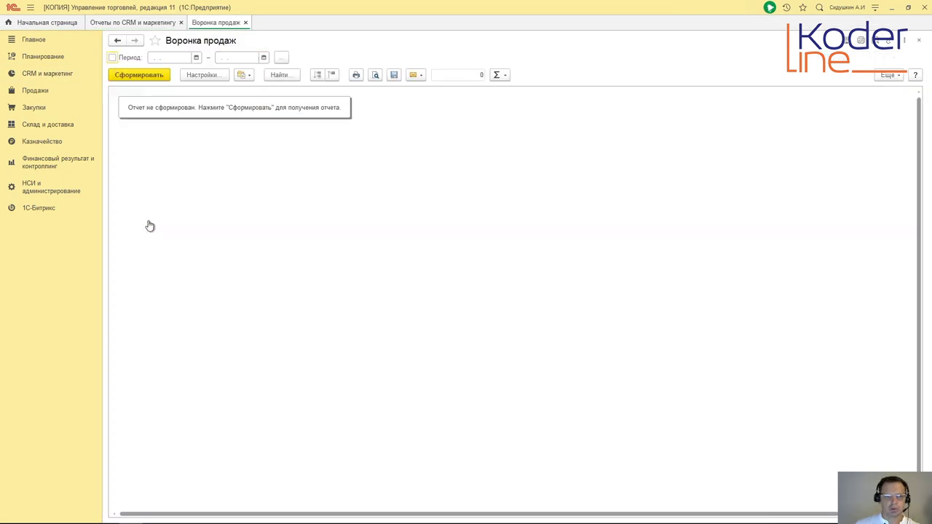
Step: Generate the report and scroll through its stage table and bar charts
{"action": "left_click", "coordinate": [137, 76]}
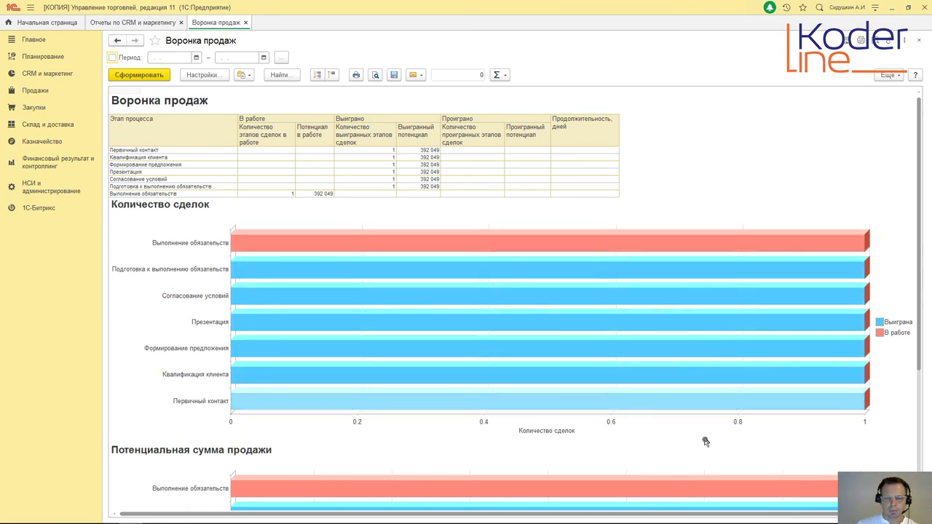
{"action": "scroll", "coordinate": [169, 367], "scroll_direction": "down", "scroll_amount": 2}
{"action": "scroll", "coordinate": [166, 353], "scroll_direction": "down", "scroll_amount": 1}
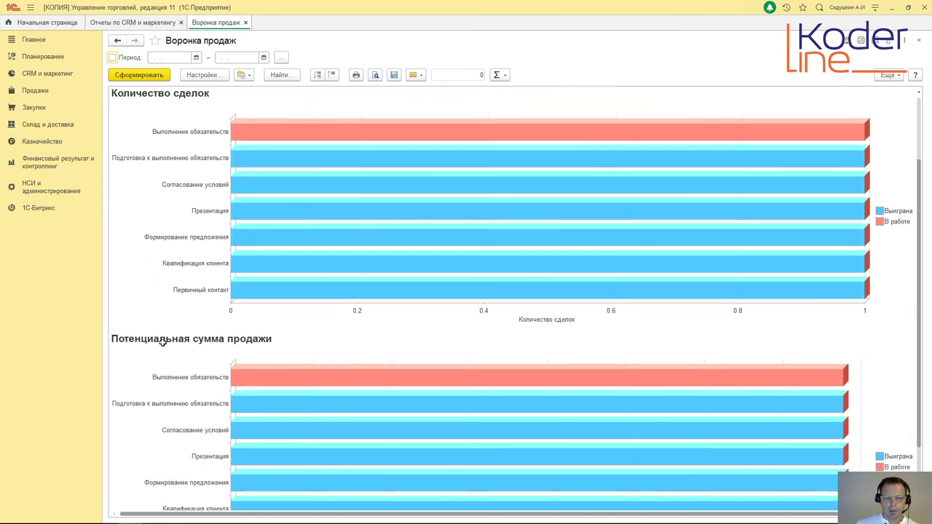
{"action": "scroll", "coordinate": [174, 349], "scroll_direction": "down", "scroll_amount": 1}
{"action": "scroll", "coordinate": [175, 352], "scroll_direction": "down", "scroll_amount": 1}
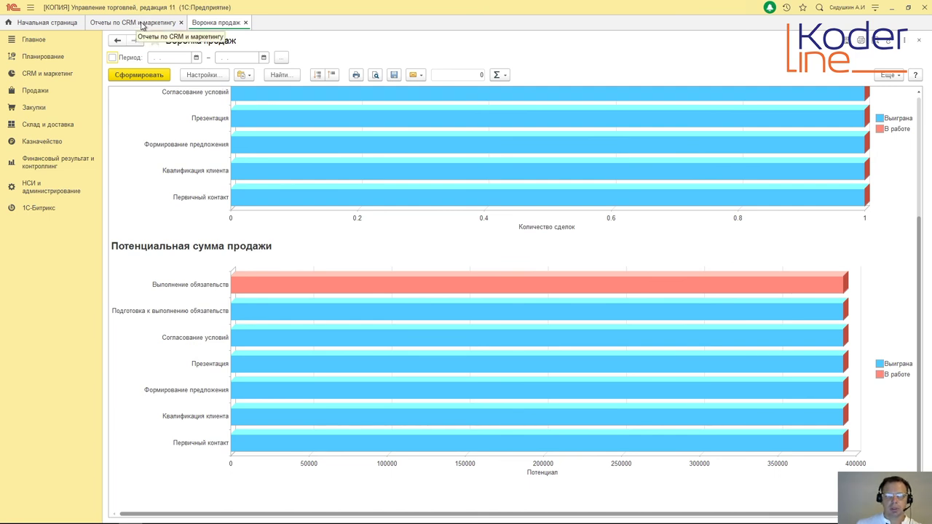
Step: Open the obligation-control task and its 2 Синих птицы deal, then return to Воронка продаж
{"action": "left_click", "coordinate": [54, 25]}
{"action": "double_click", "coordinate": [263, 140]}
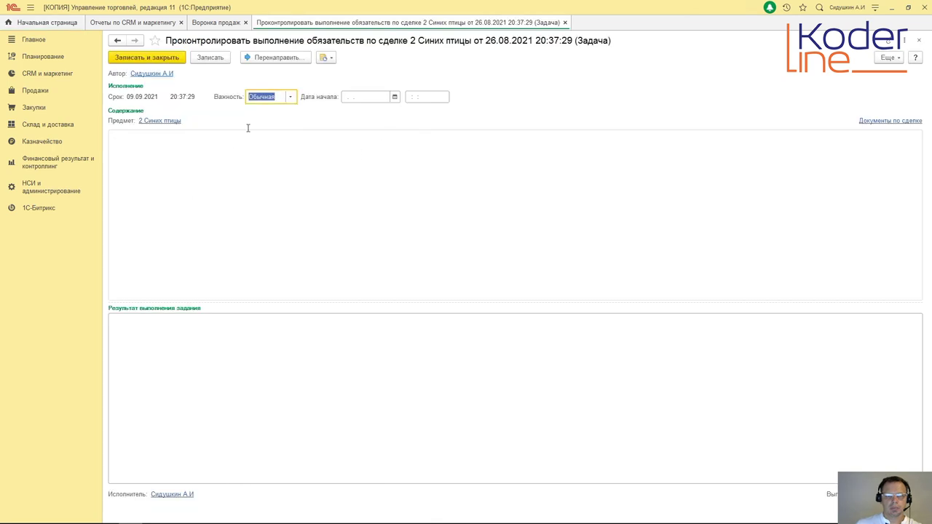
{"action": "left_click", "coordinate": [157, 123]}
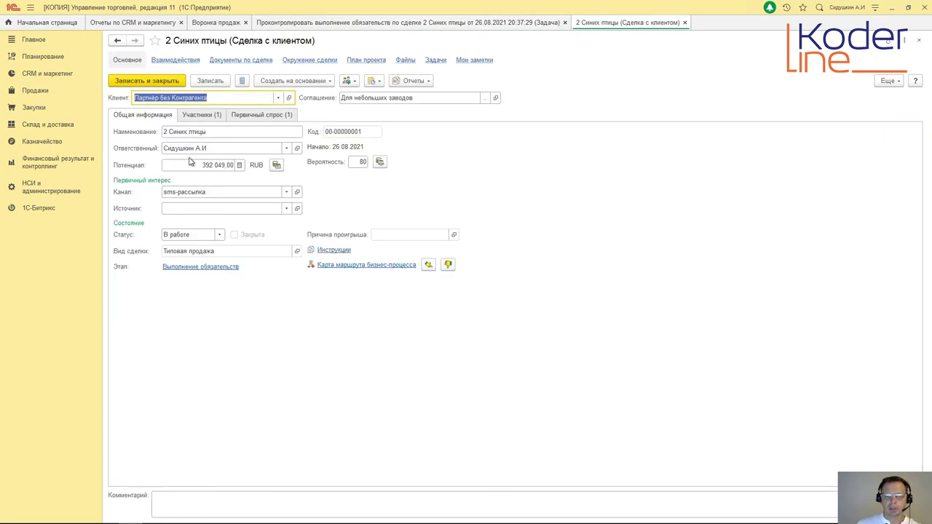
{"action": "left_click", "coordinate": [520, 23]}
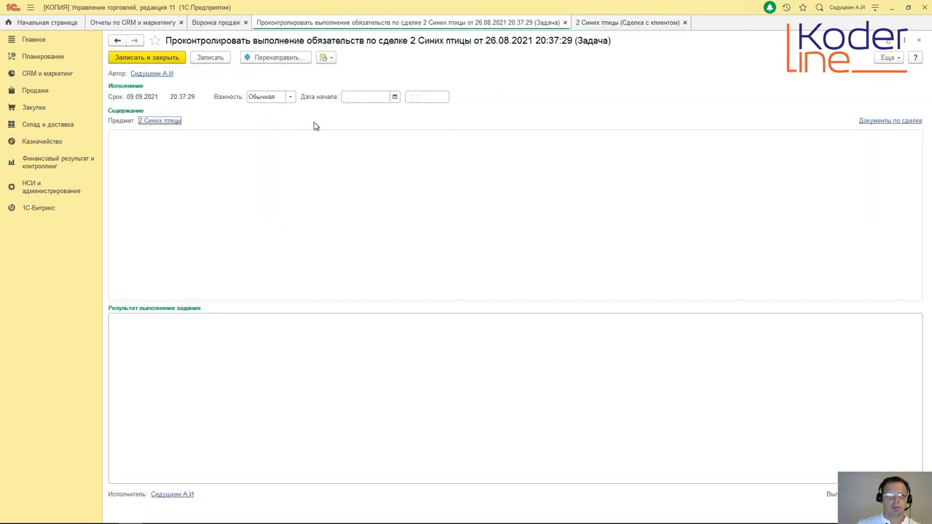
{"action": "left_click", "coordinate": [227, 24]}
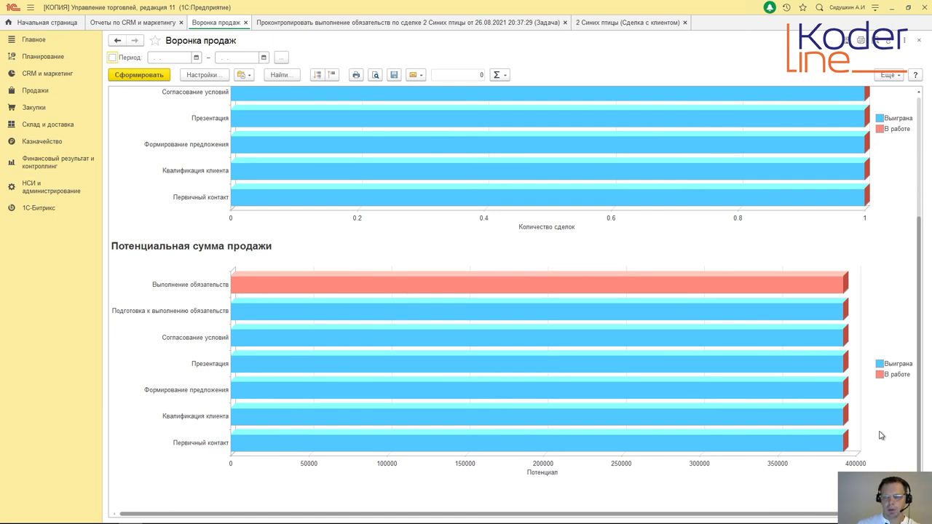
{"action": "mouse_move", "coordinate": [840, 443]}
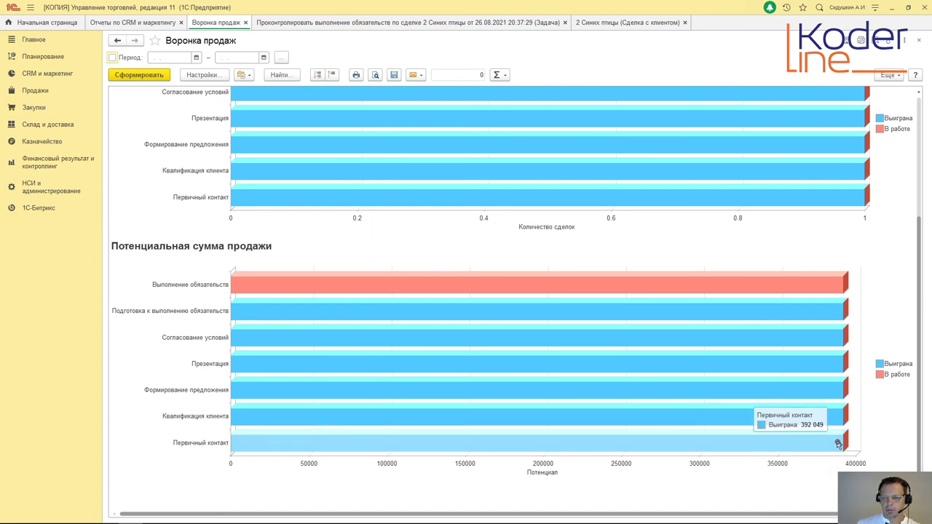